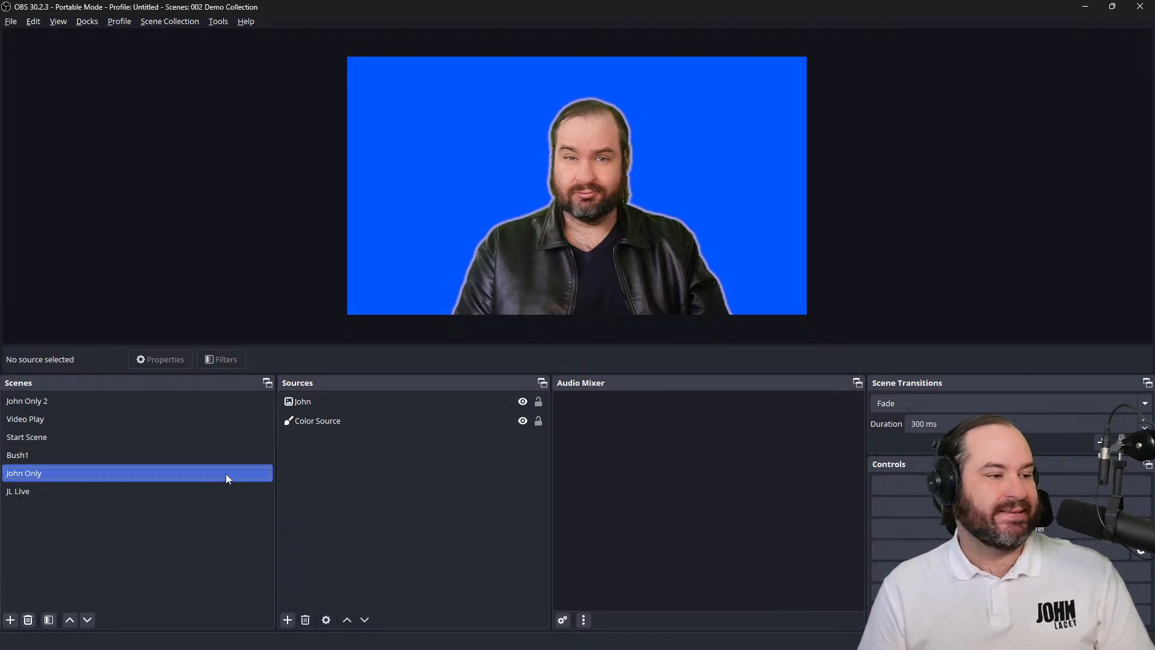
# Switch to the Bush1 scene and back to the previous scene to preview the current scene transition
pyautogui.click(221, 457)
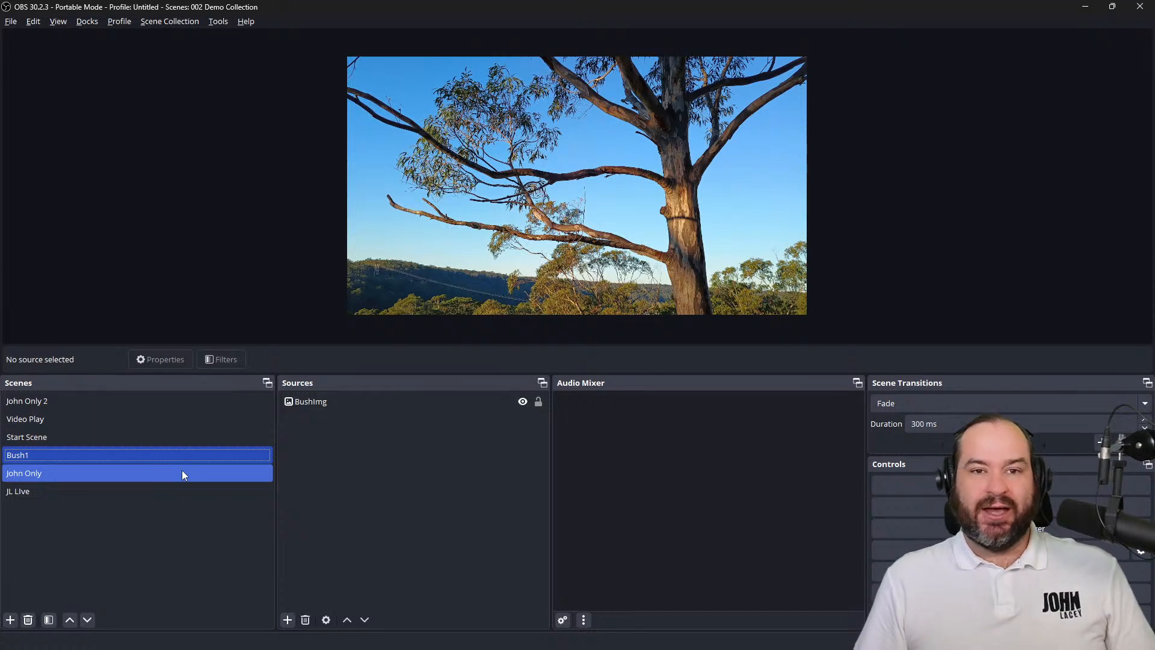
pyautogui.click(183, 473)
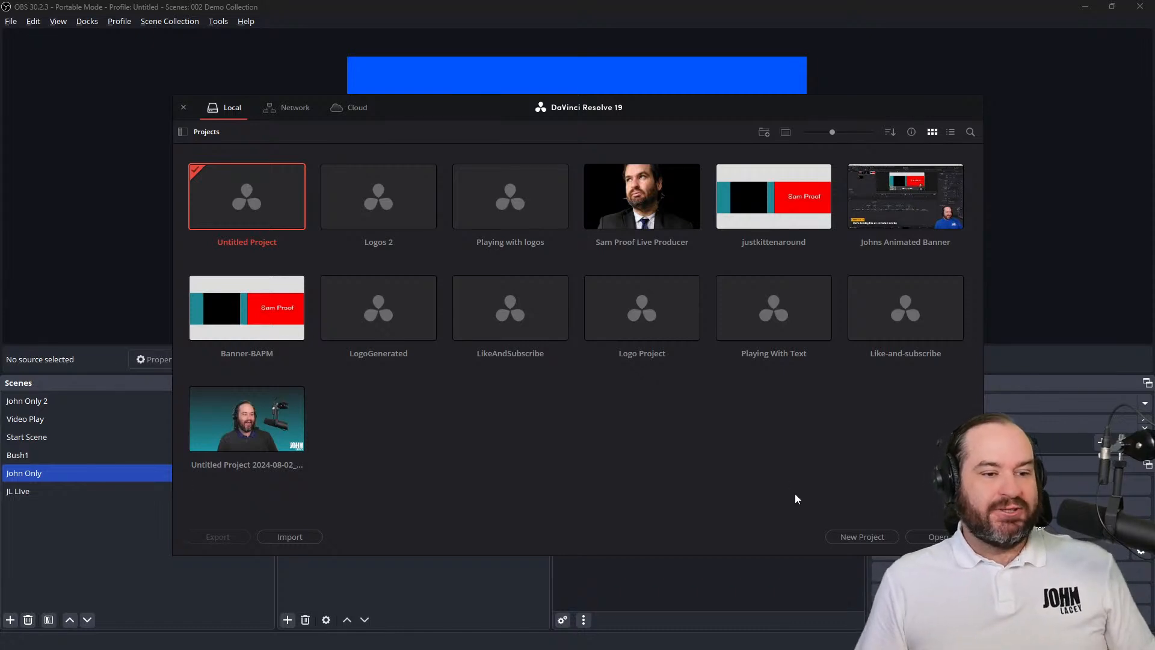
# Switch to the DaVinci Resolve project manager and create a new project named "Logo Stinger CC"
pyautogui.click(868, 535)
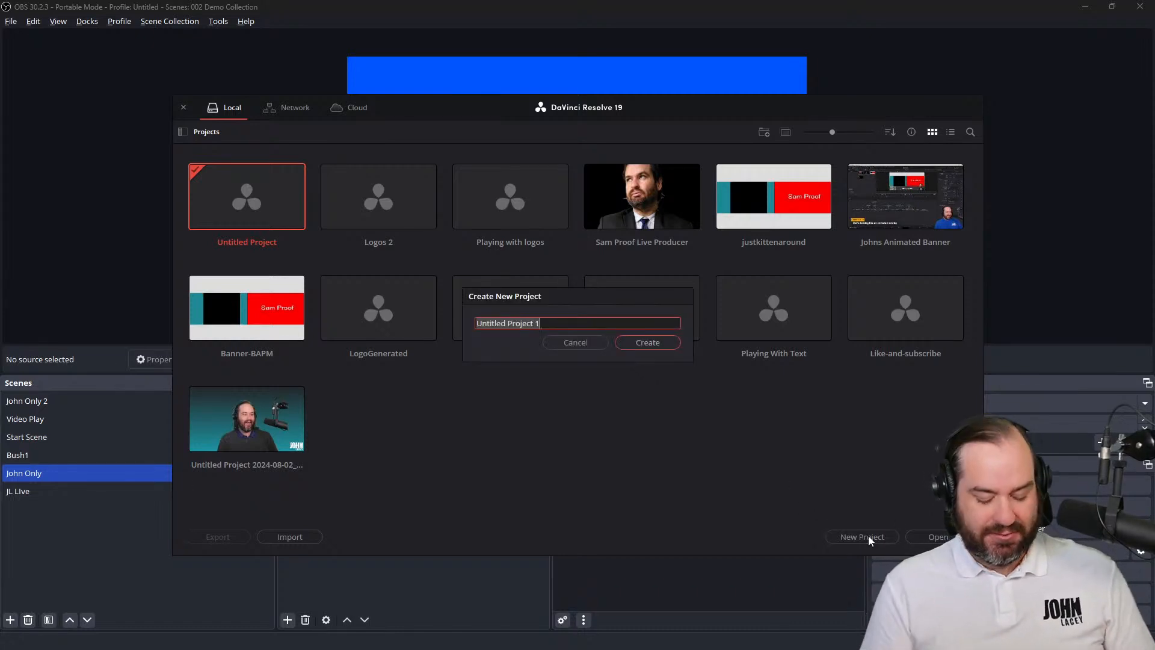
pyautogui.write('Logo Tr')
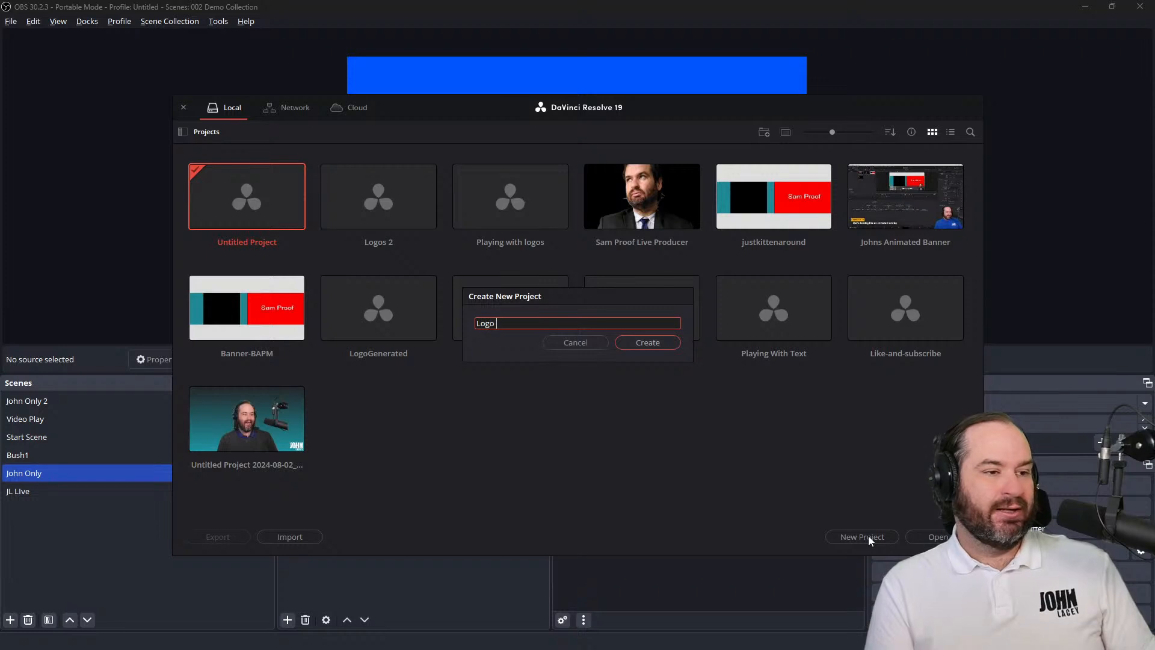
pyautogui.press('BackSpace')
pyautogui.press('BackSpace')
pyautogui.write('St')
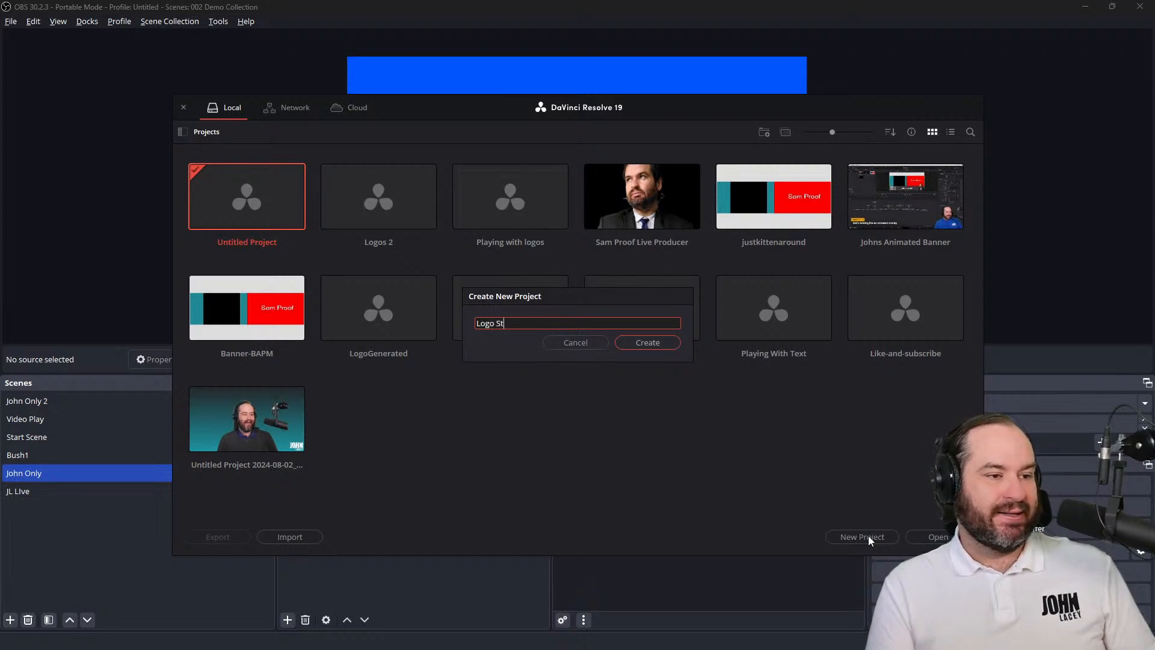
pyautogui.write('inger ')
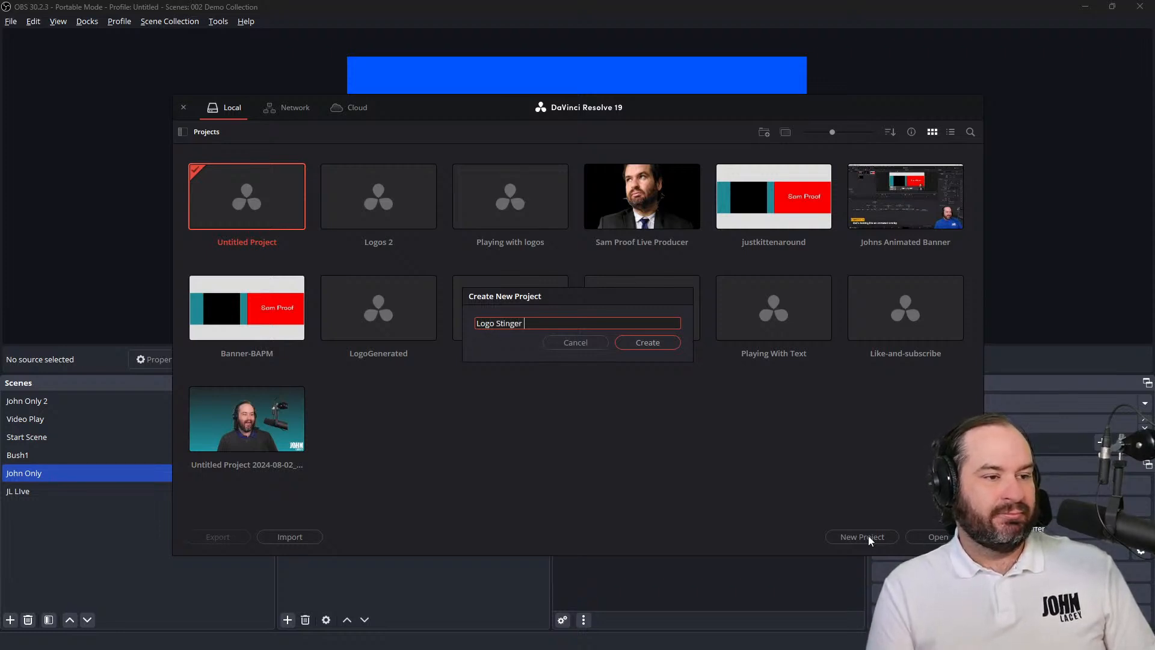
pyautogui.write('CC')
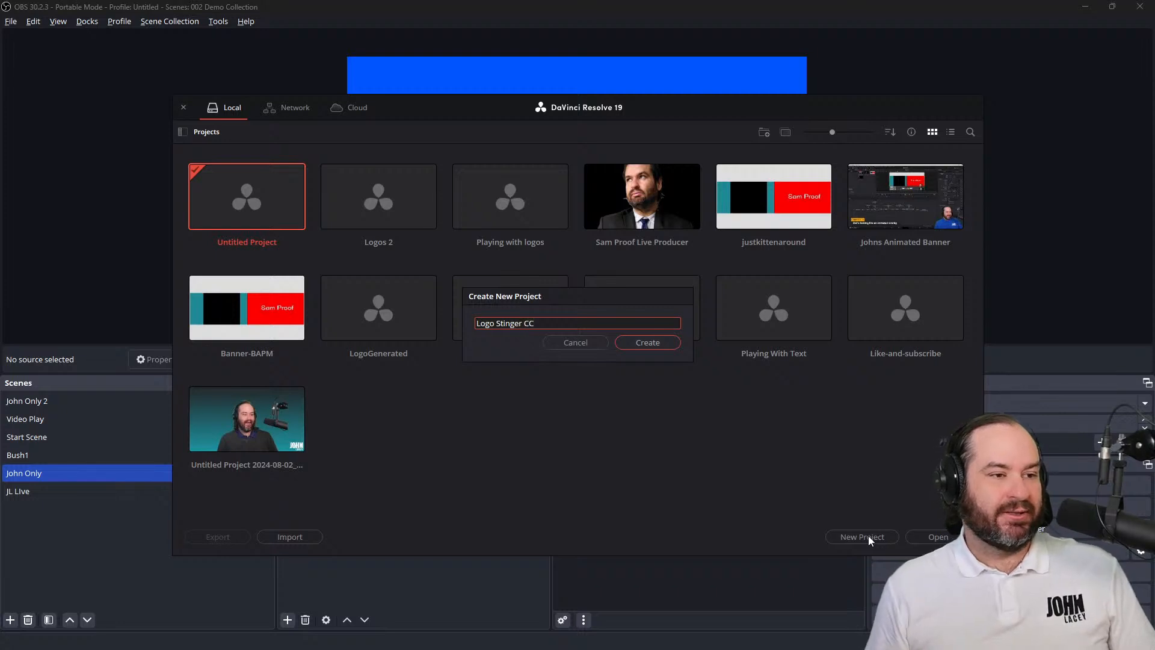
pyautogui.click(638, 343)
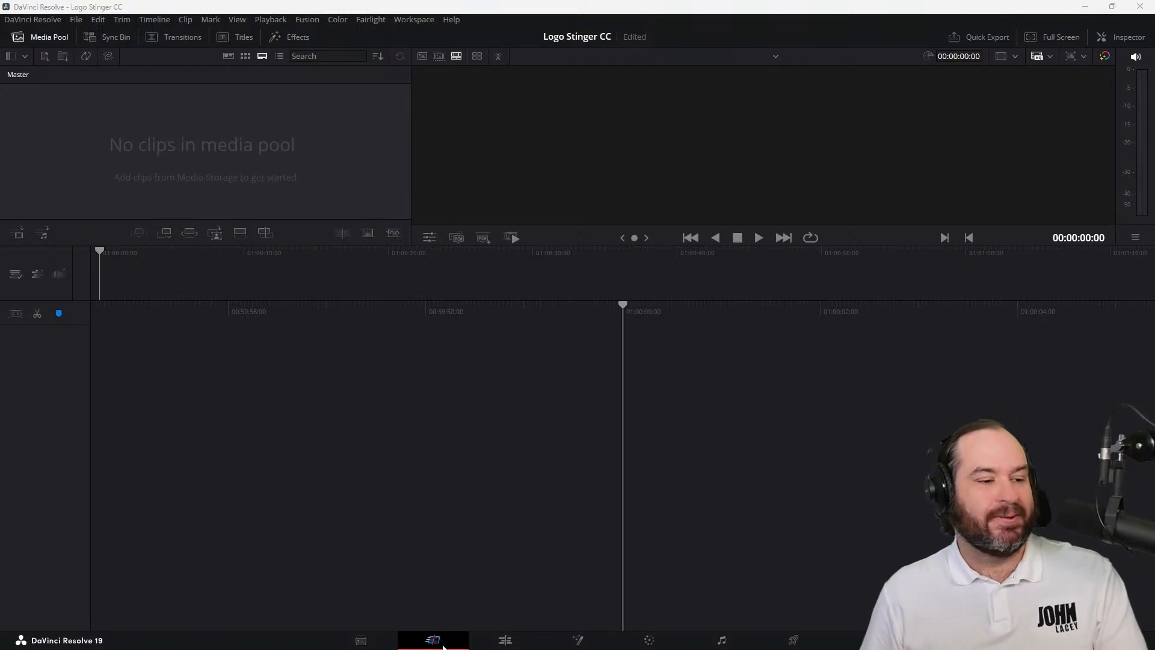
# Set the playback frame rate to 30 frames per second in the project settings and save them
pyautogui.click(76, 20)
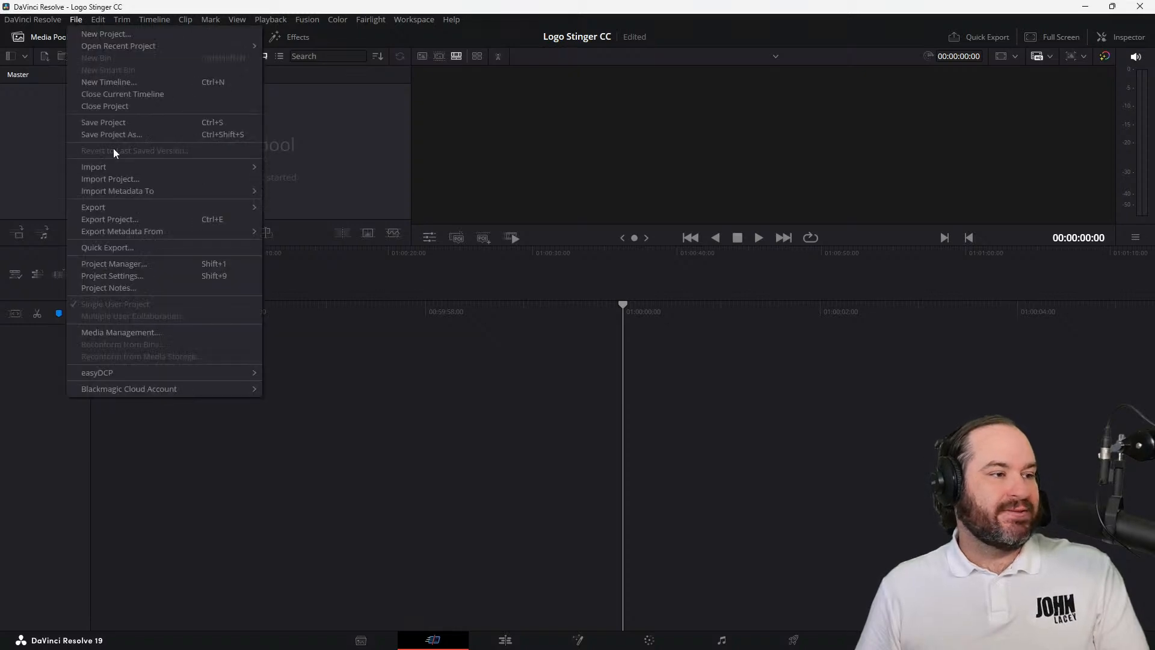
pyautogui.click(145, 274)
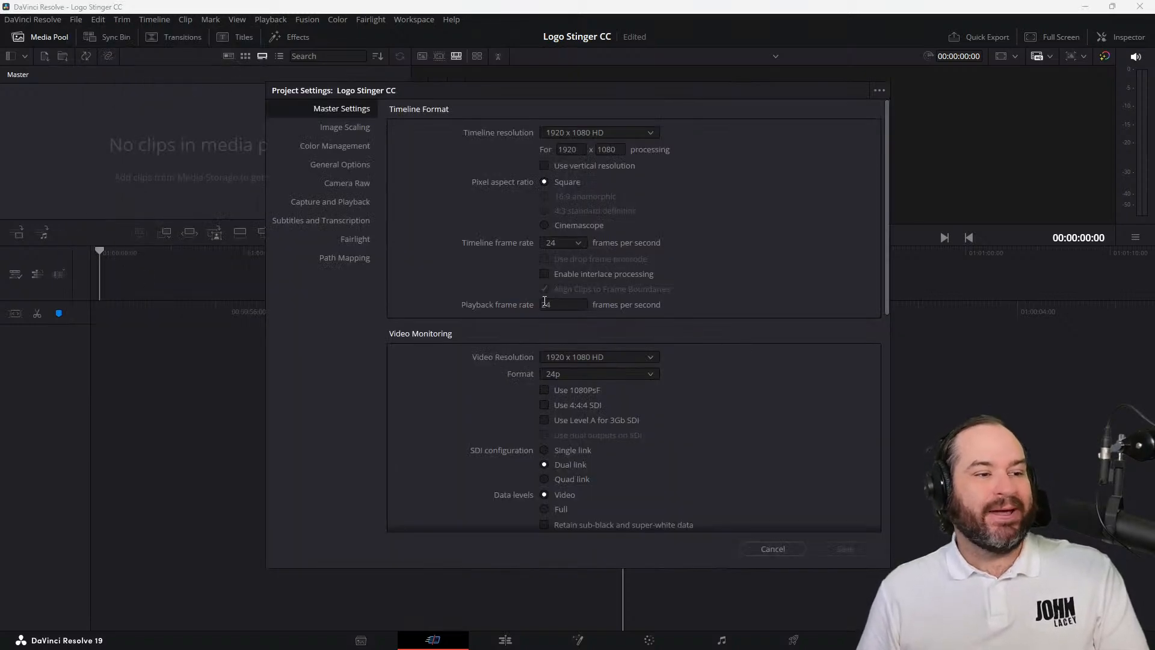
pyautogui.click(581, 302)
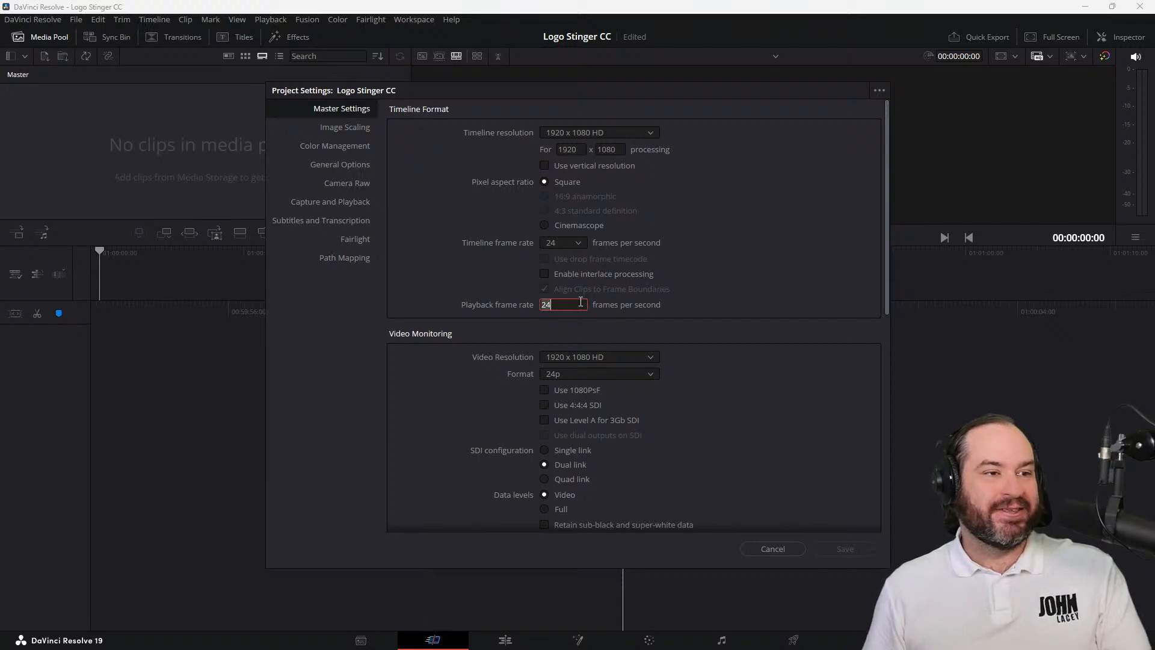
pyautogui.write('30')
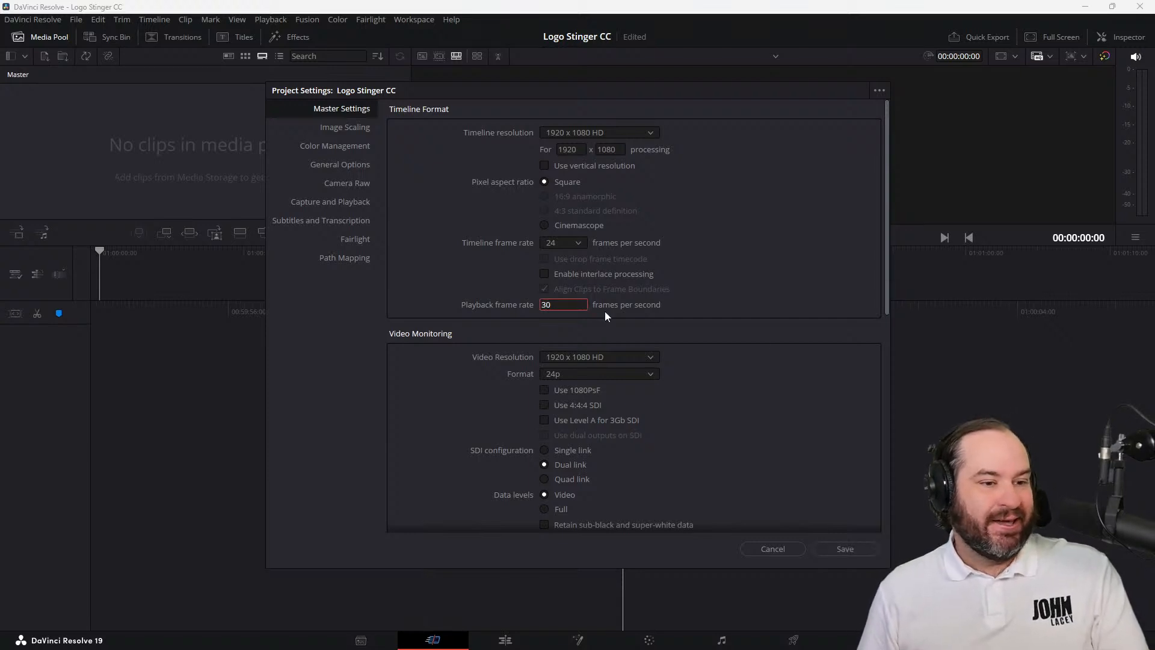
pyautogui.scroll(-3, 767, 339)
pyautogui.scroll(3, 766, 343)
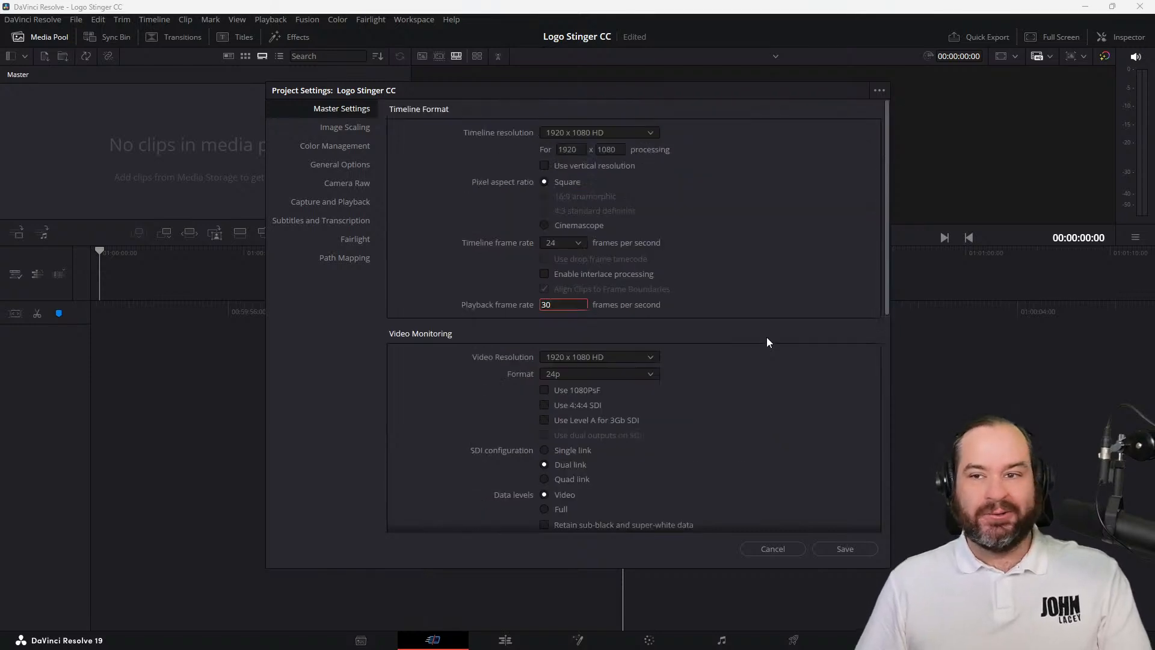
pyautogui.click(839, 550)
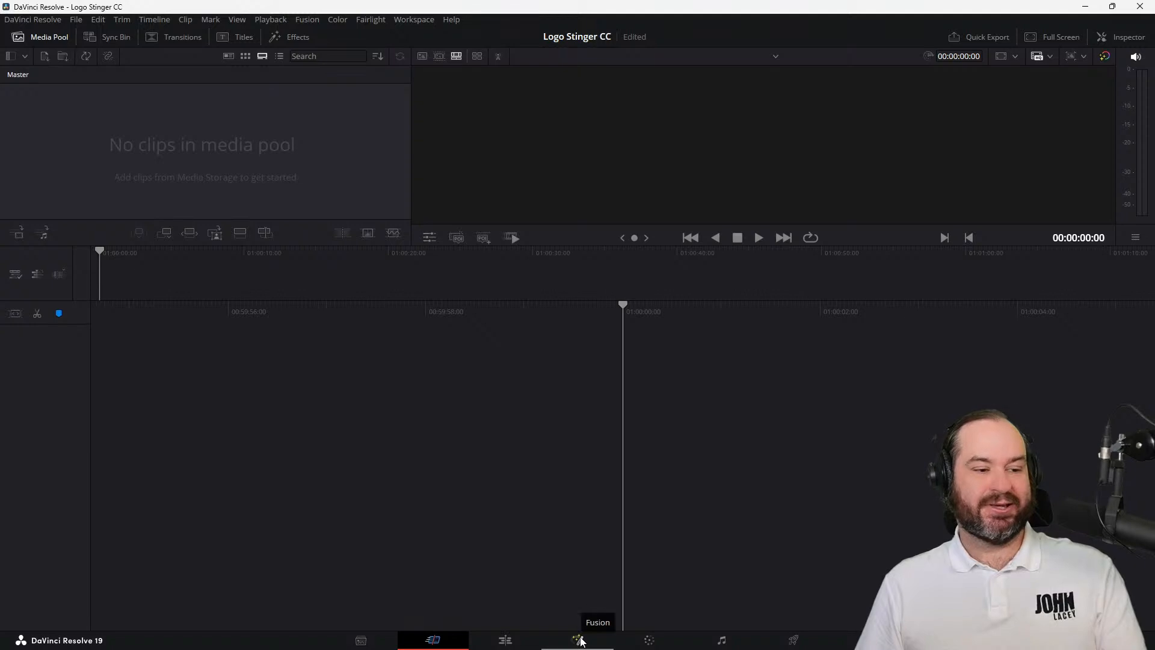
# Add a Fusion Composition to the start of the empty timeline on the Edit page and open it on the Fusion page
pyautogui.click(517, 641)
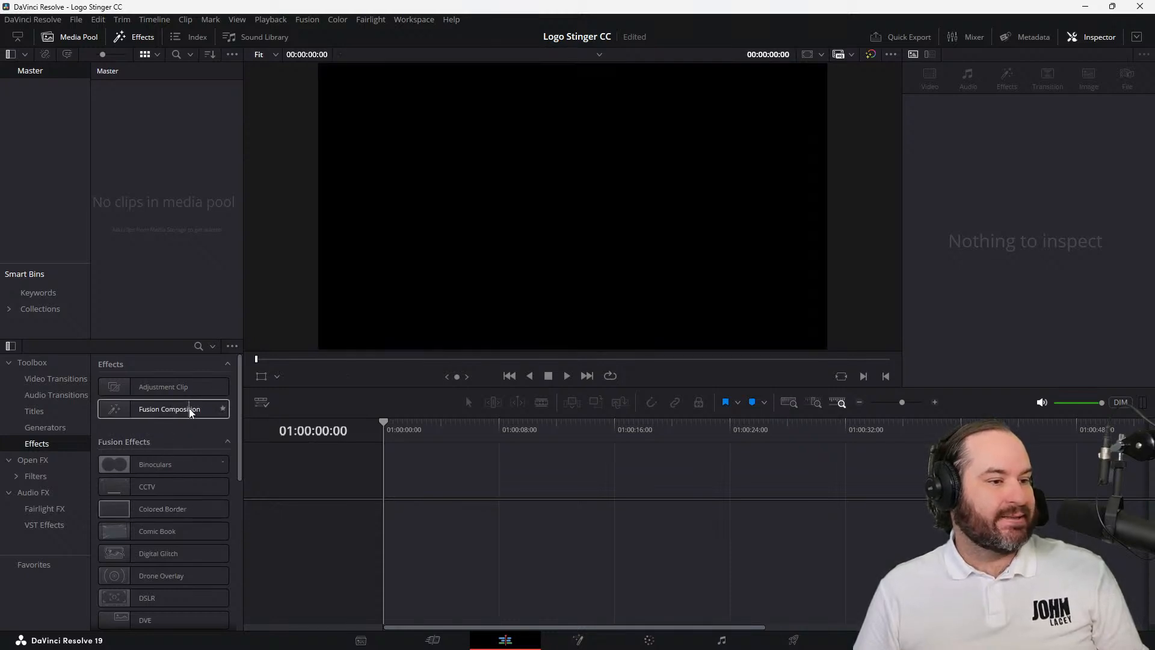
pyautogui.moveTo(190, 409); pyautogui.dragTo(385, 508)
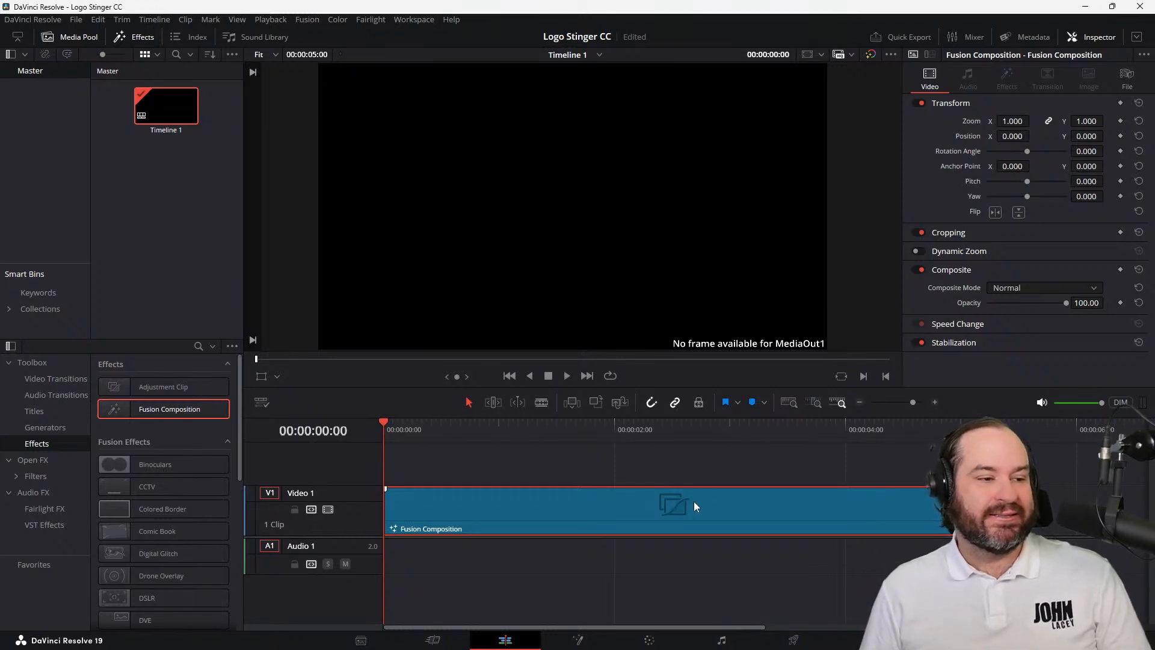
pyautogui.click(577, 640)
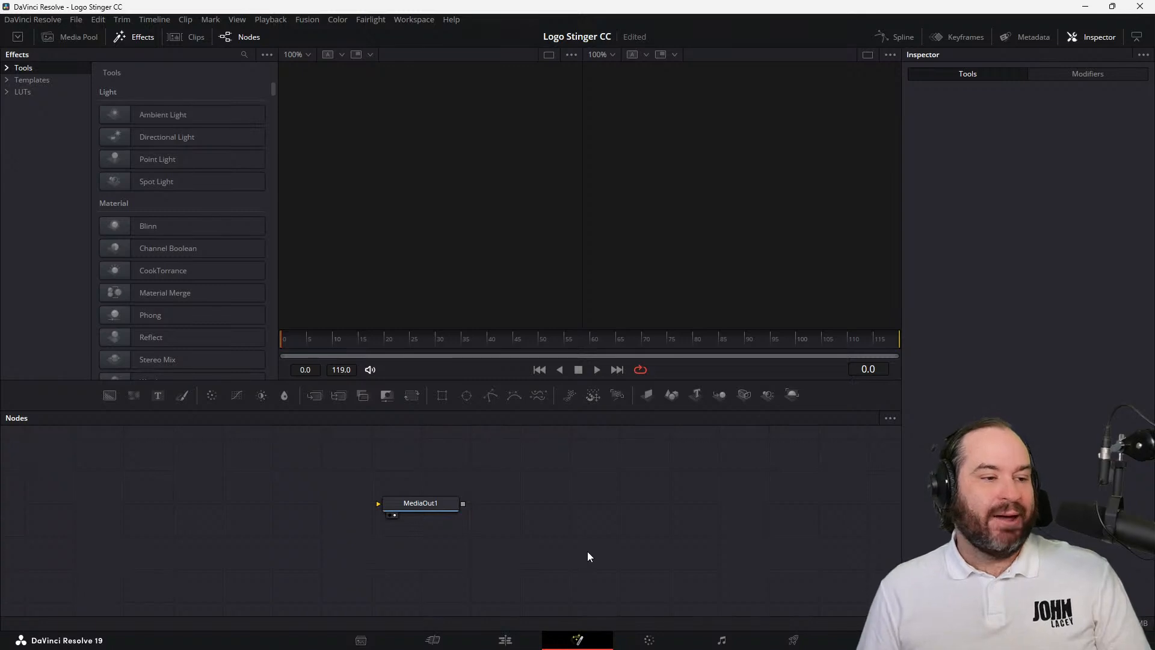
# Move the MediaOut1 node far to the right in the node graph and switch to a single viewer
pyautogui.moveTo(449, 509); pyautogui.dragTo(770, 509)
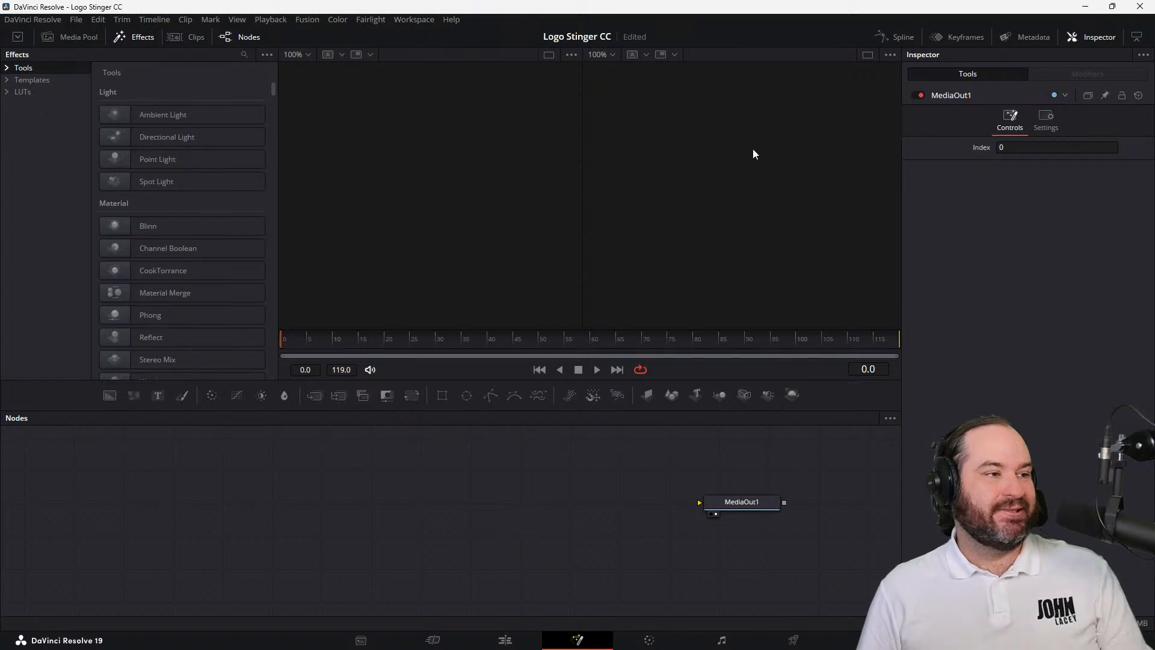
pyautogui.click(870, 60)
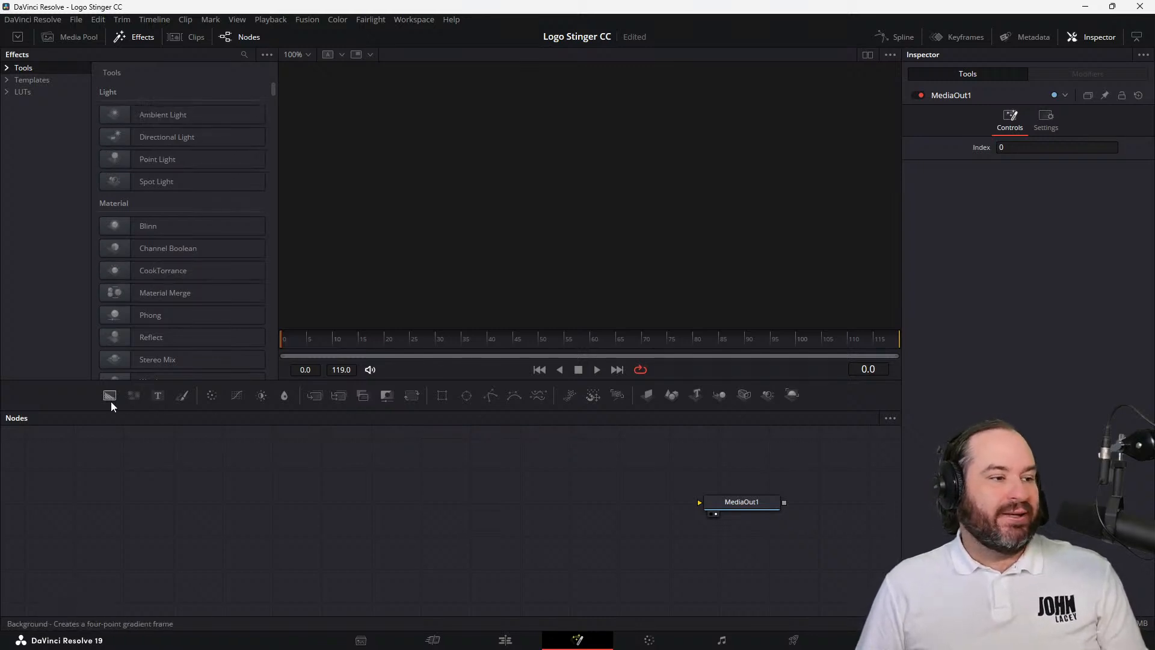
# Add a Background node feeding MediaOut1, make it fully transparent with alpha 0, and save the project
pyautogui.moveTo(111, 399); pyautogui.dragTo(765, 511)
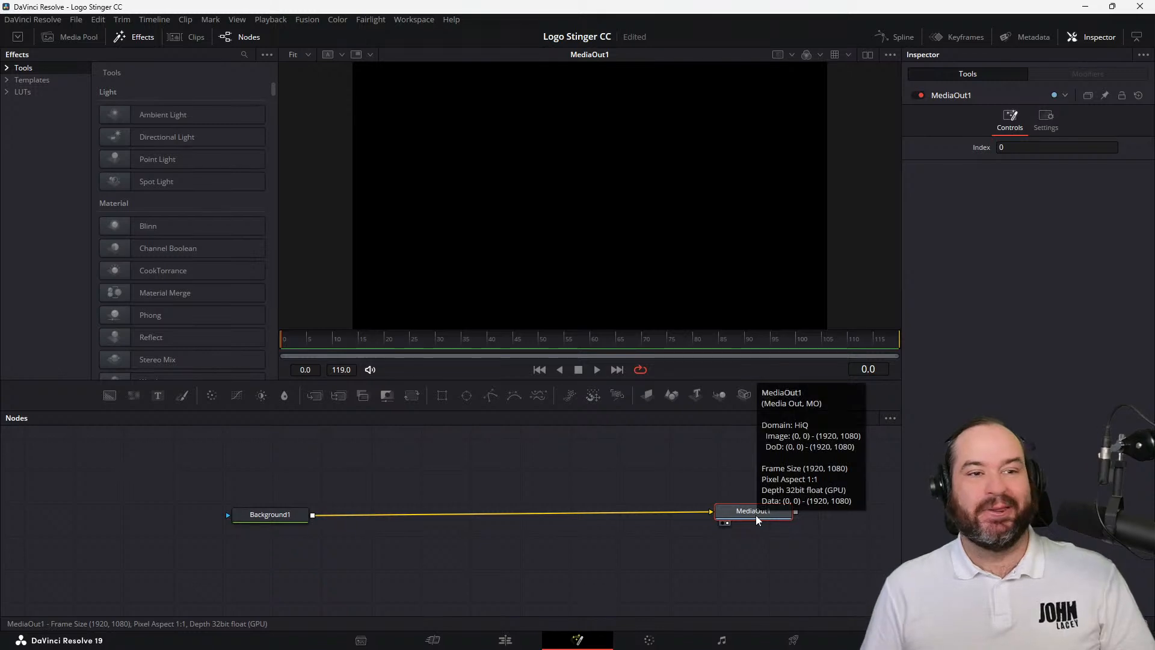
pyautogui.click(278, 515)
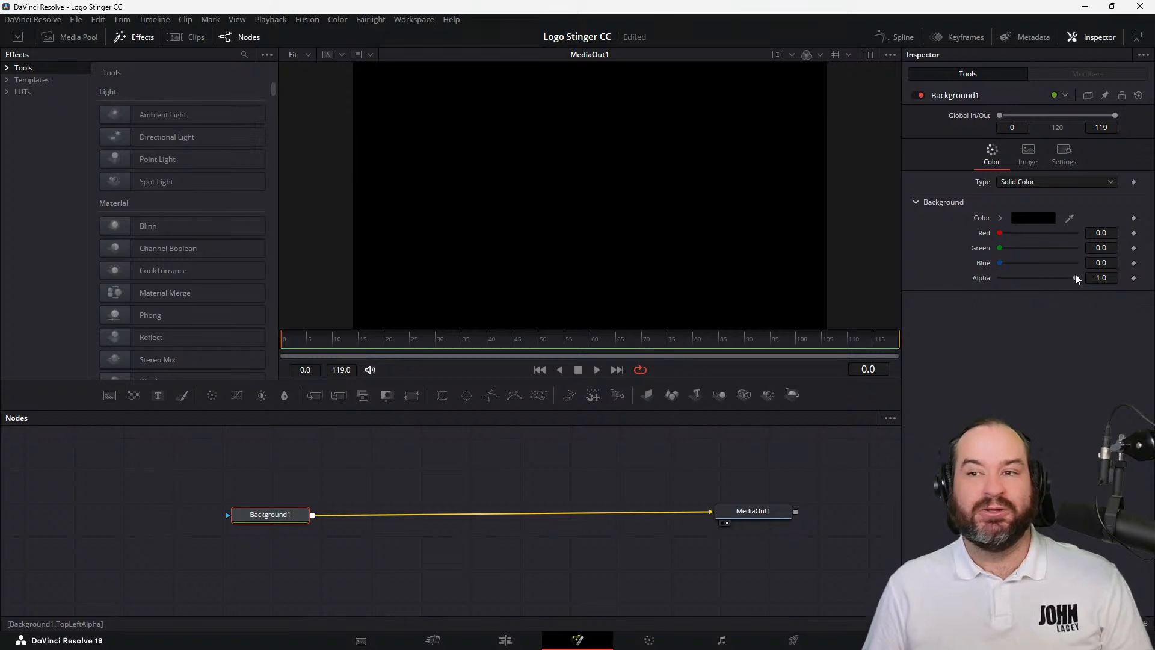
pyautogui.moveTo(1075, 280); pyautogui.dragTo(960, 283)
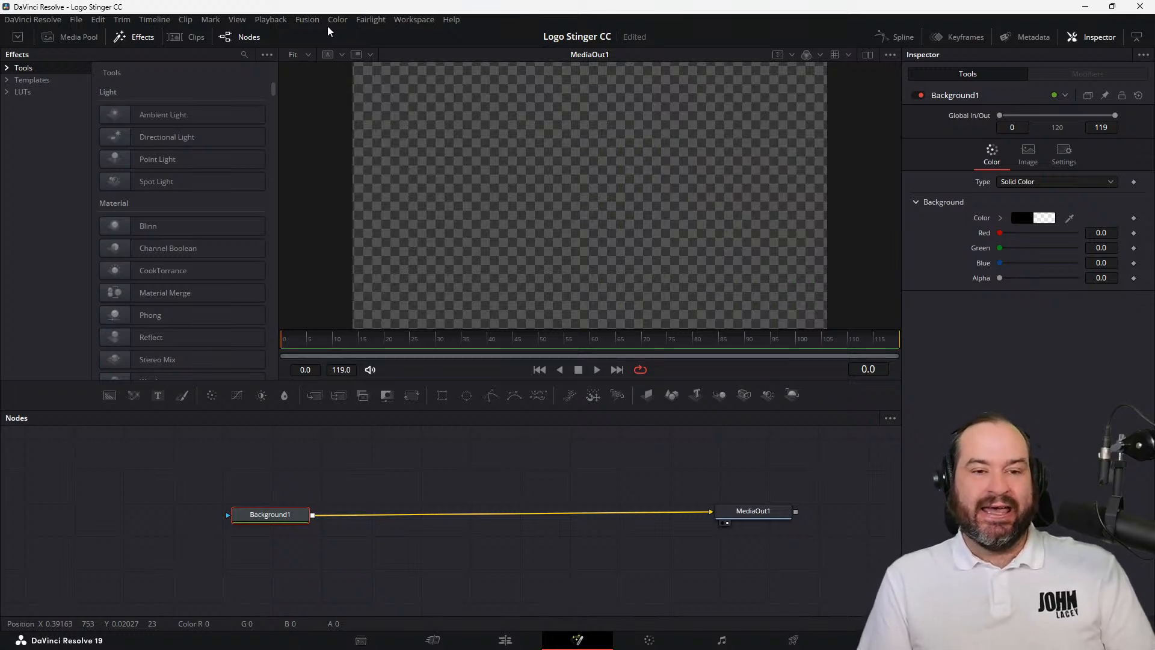
pyautogui.hotkey('ctrl', 's')
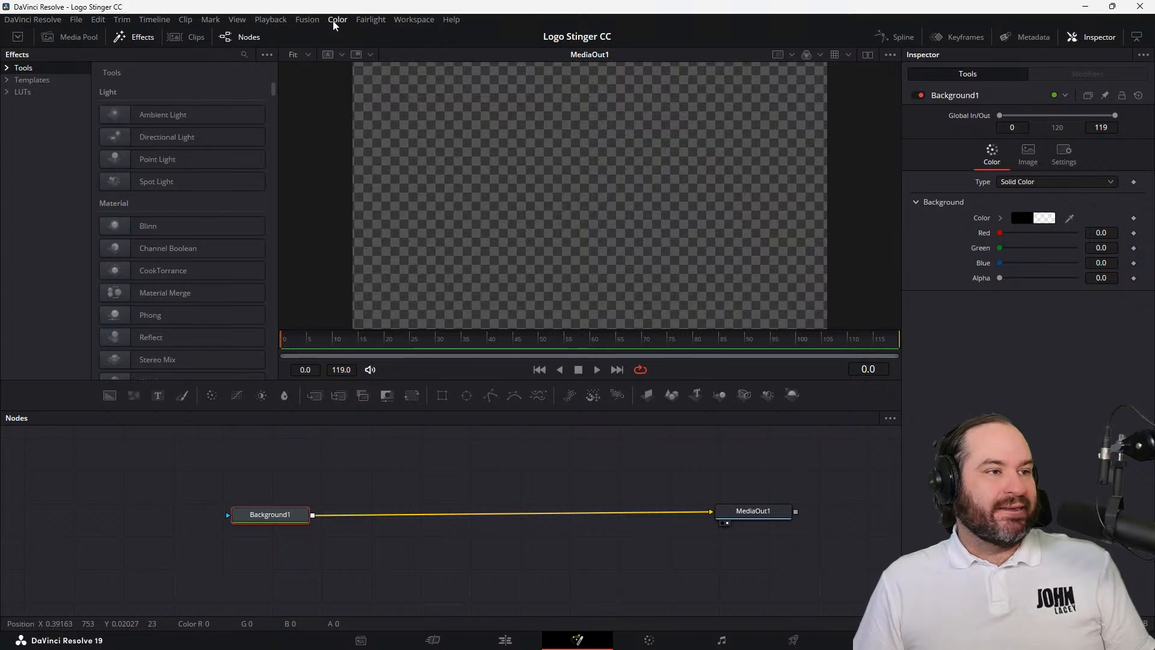
# Import jl-logo-only-01.svg into the Fusion composition with an image width and height of 10000
pyautogui.click(310, 21)
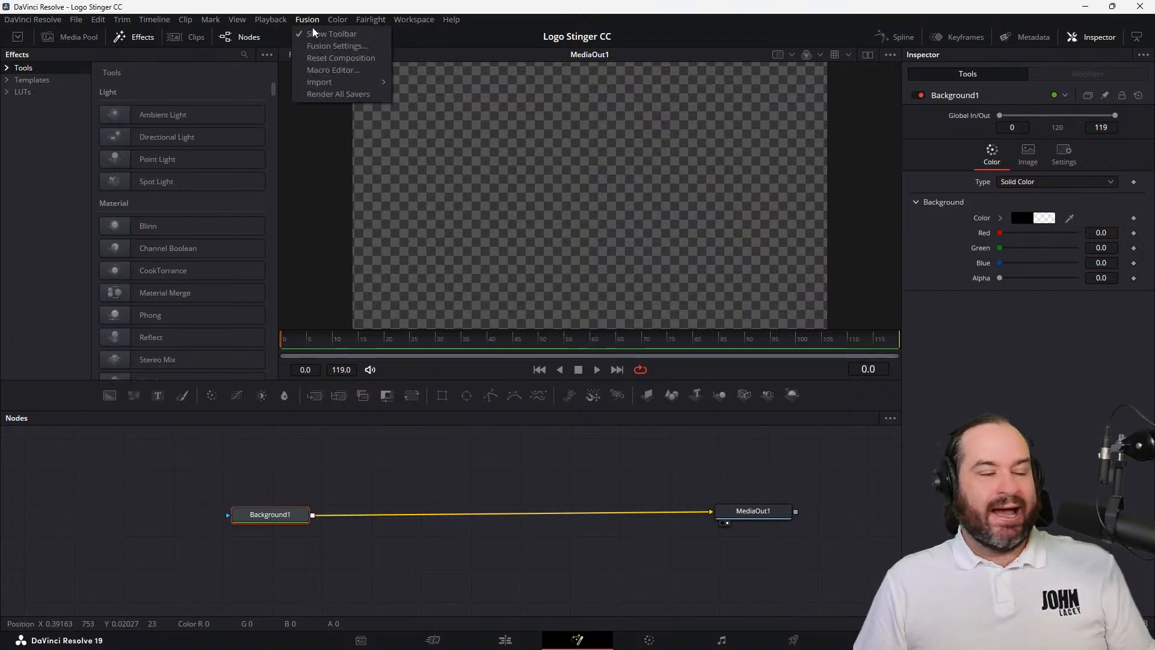
pyautogui.moveTo(335, 84)
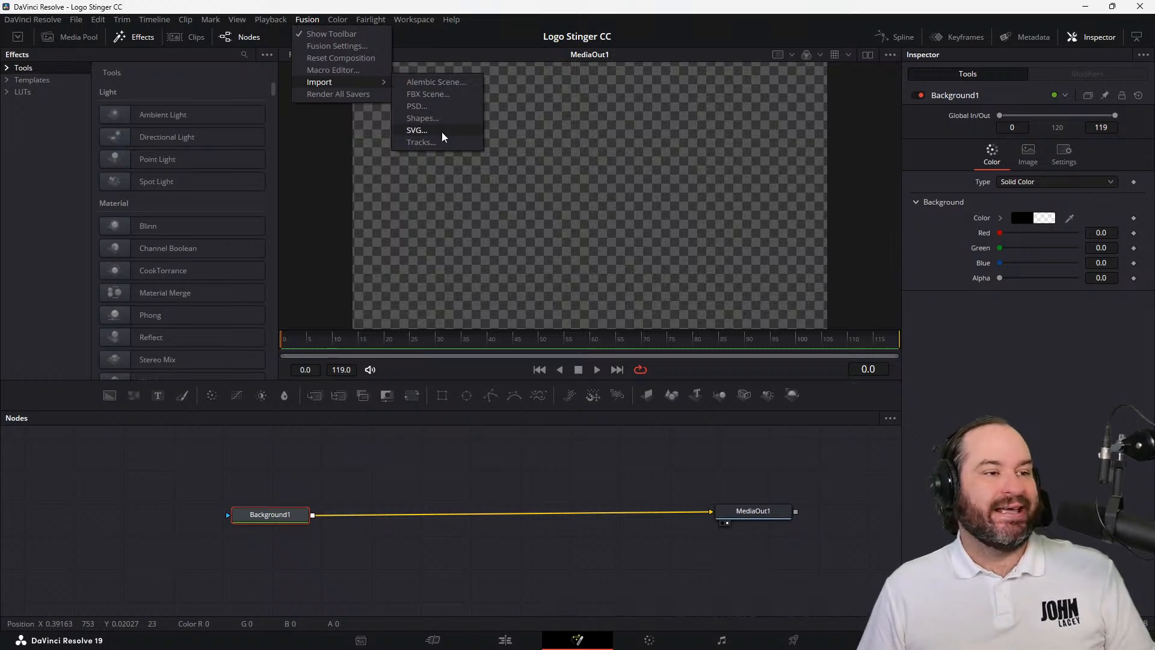
pyautogui.click(416, 131)
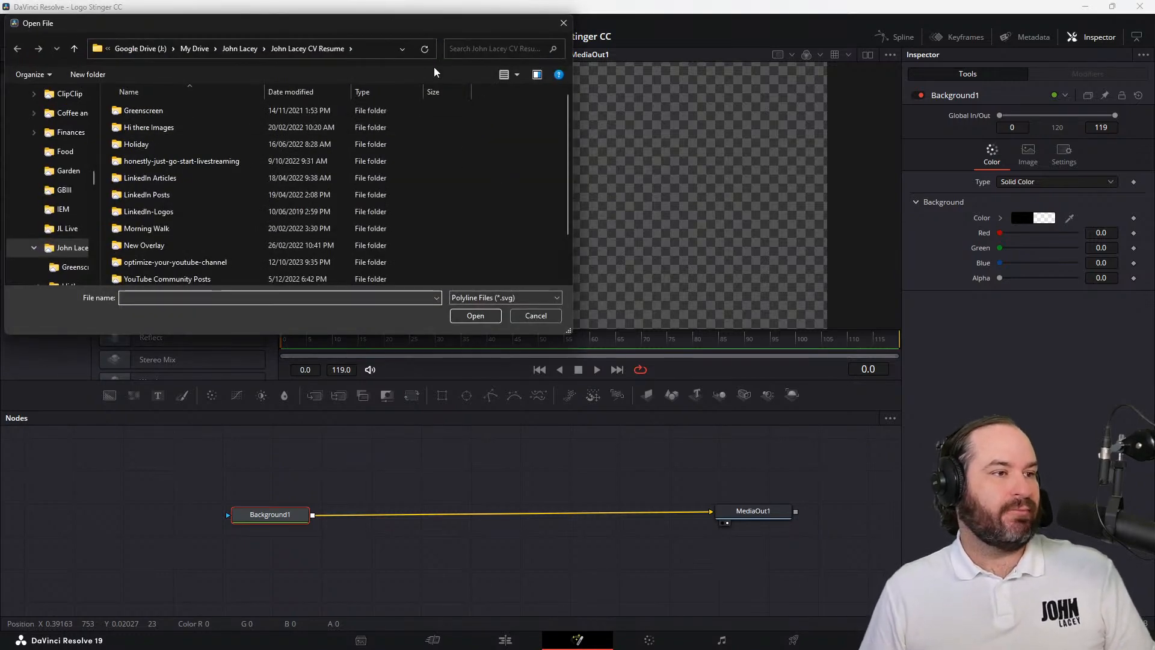
pyautogui.scroll(-1, 517, 250)
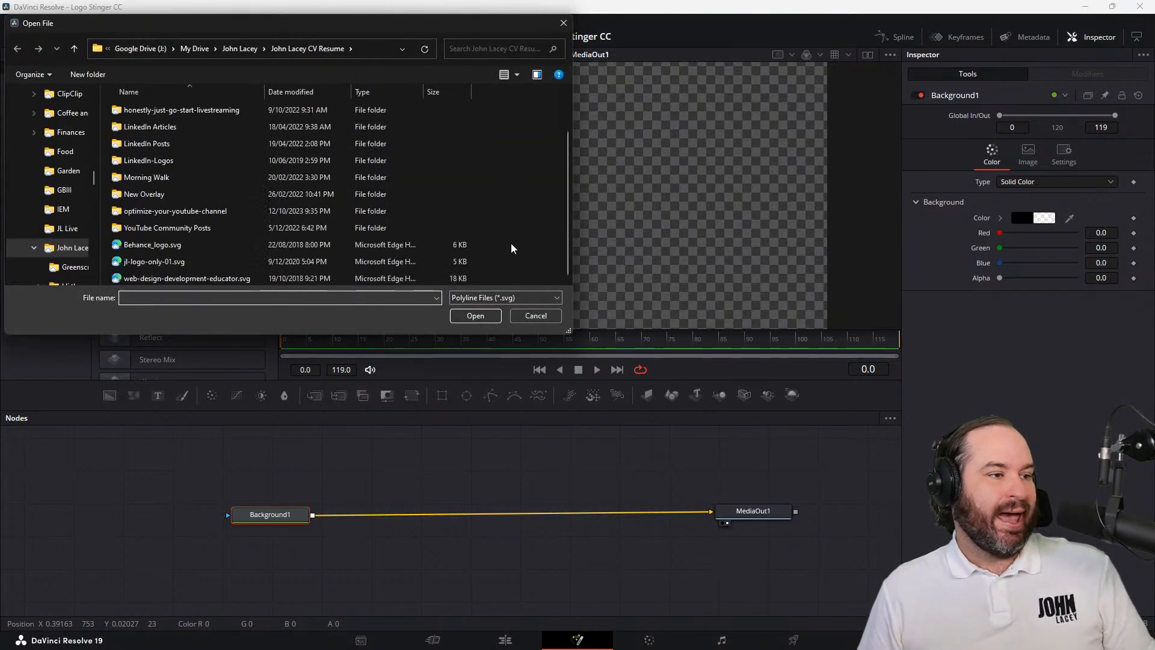
pyautogui.doubleClick(221, 262)
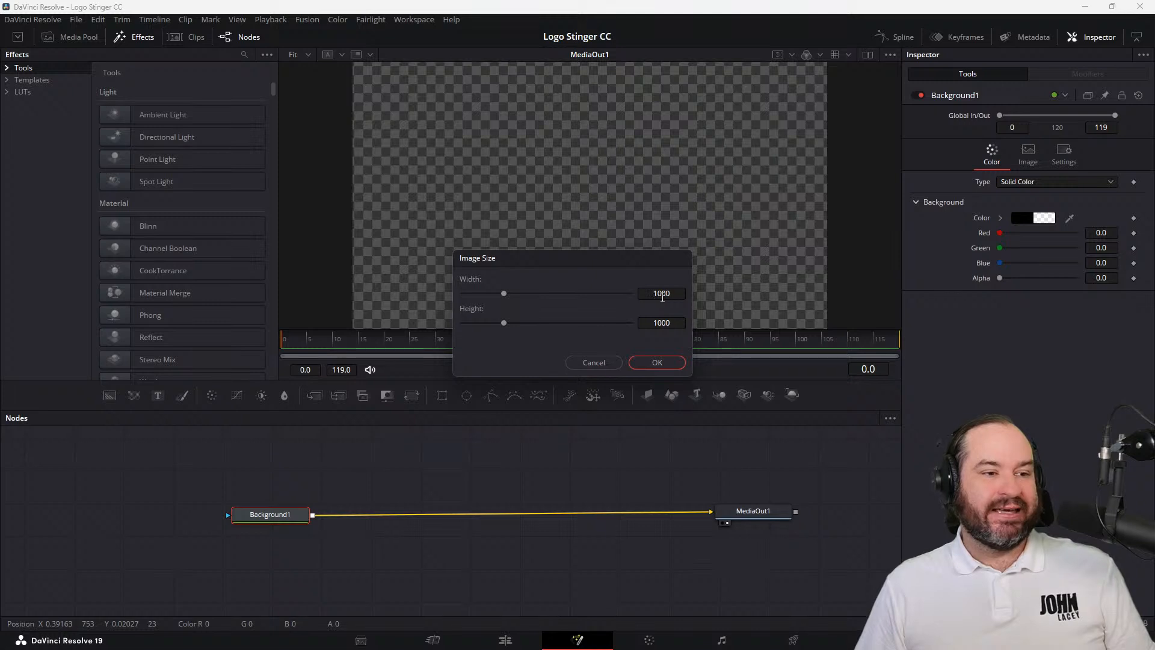
pyautogui.click(662, 293)
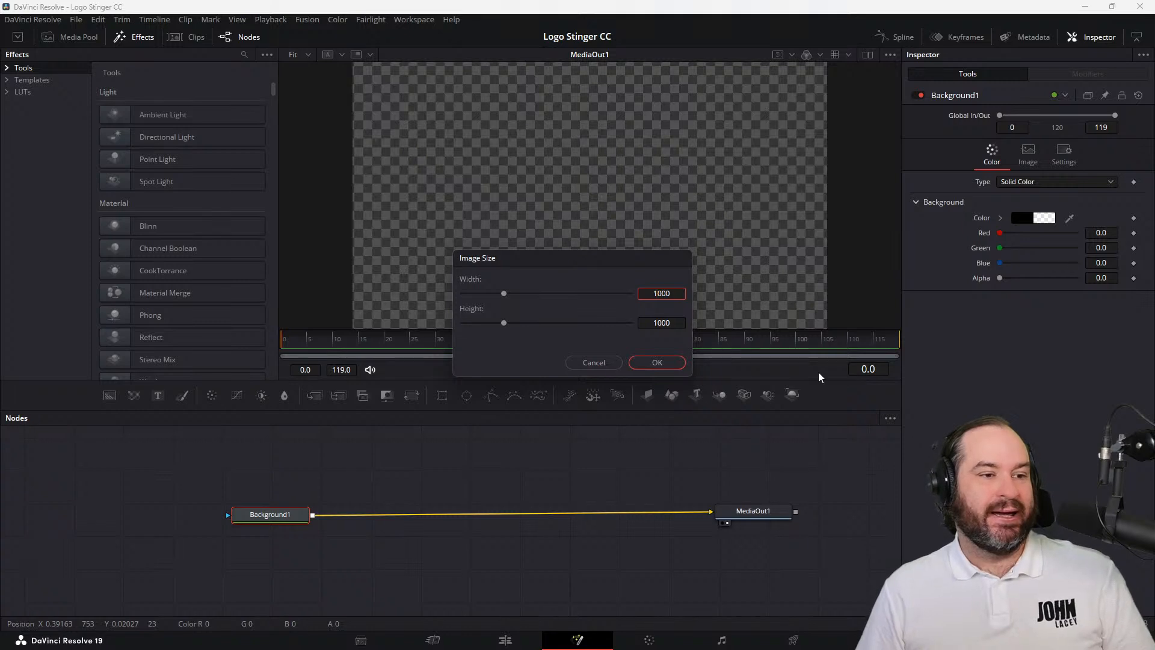
pyautogui.write('0')
pyautogui.press('Return')
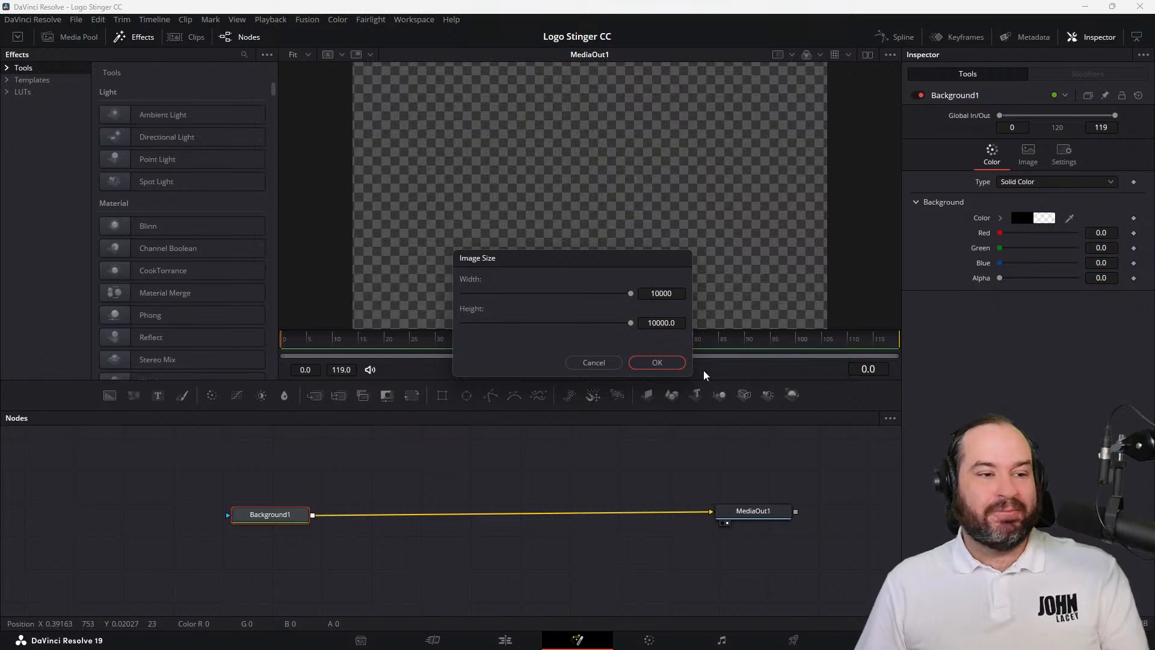
pyautogui.click(657, 363)
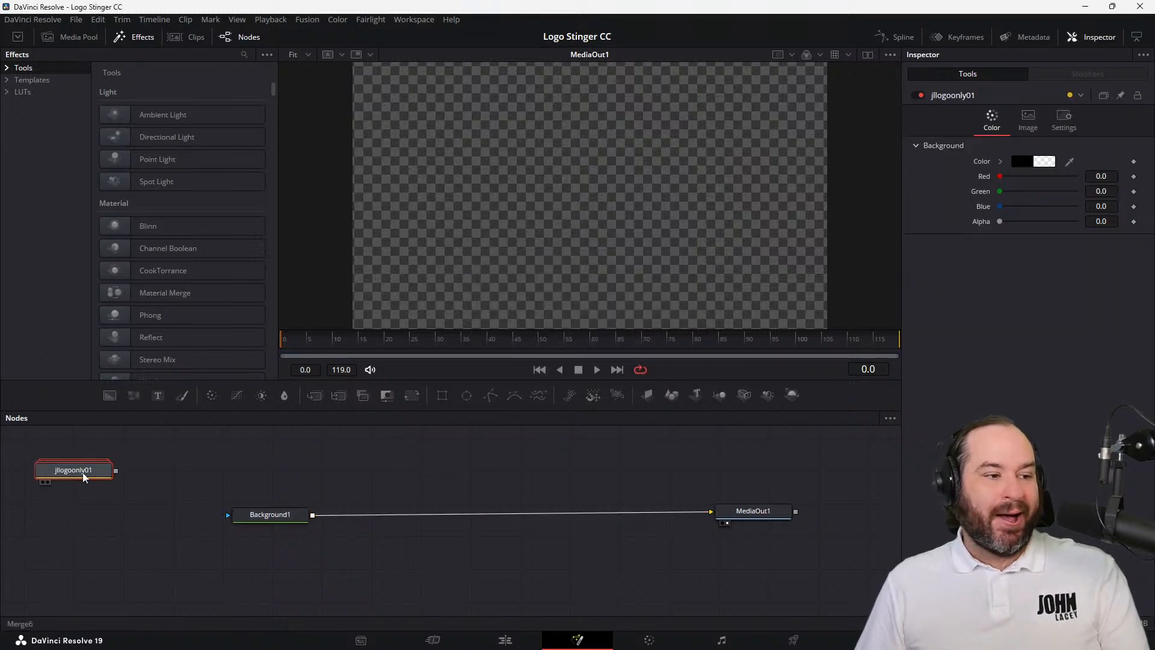
# Place the logo node above the Background1 connection, add a Transform node after it, and arrange the Transform directly beneath the logo
pyautogui.moveTo(85, 477); pyautogui.dragTo(386, 460)
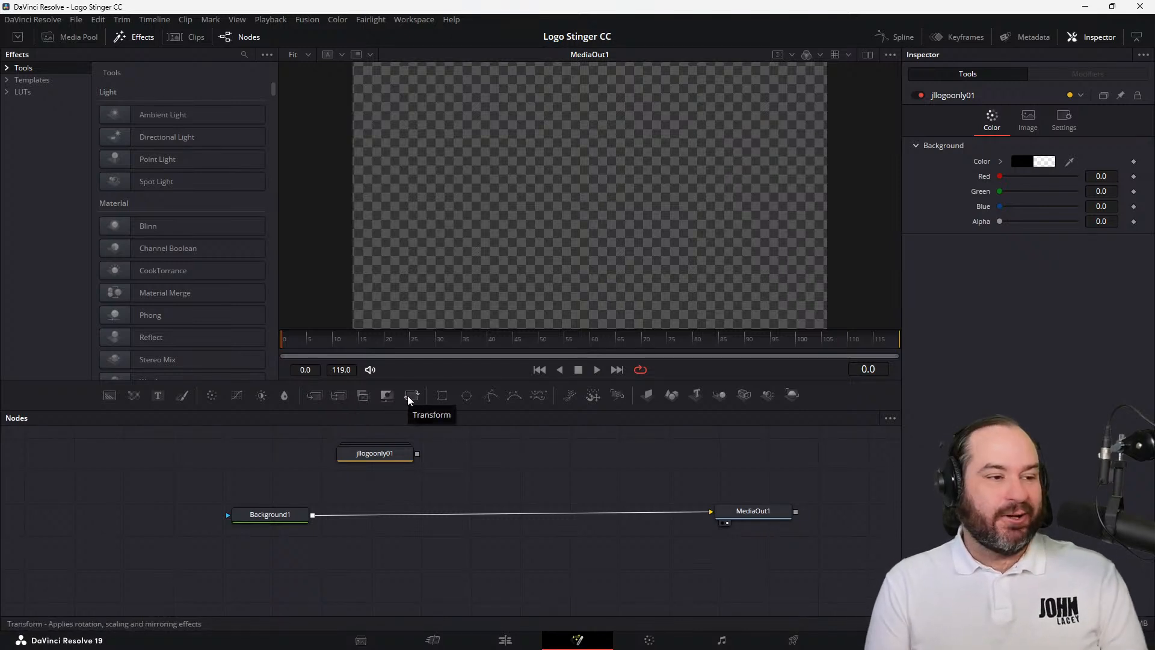
pyautogui.click(385, 454)
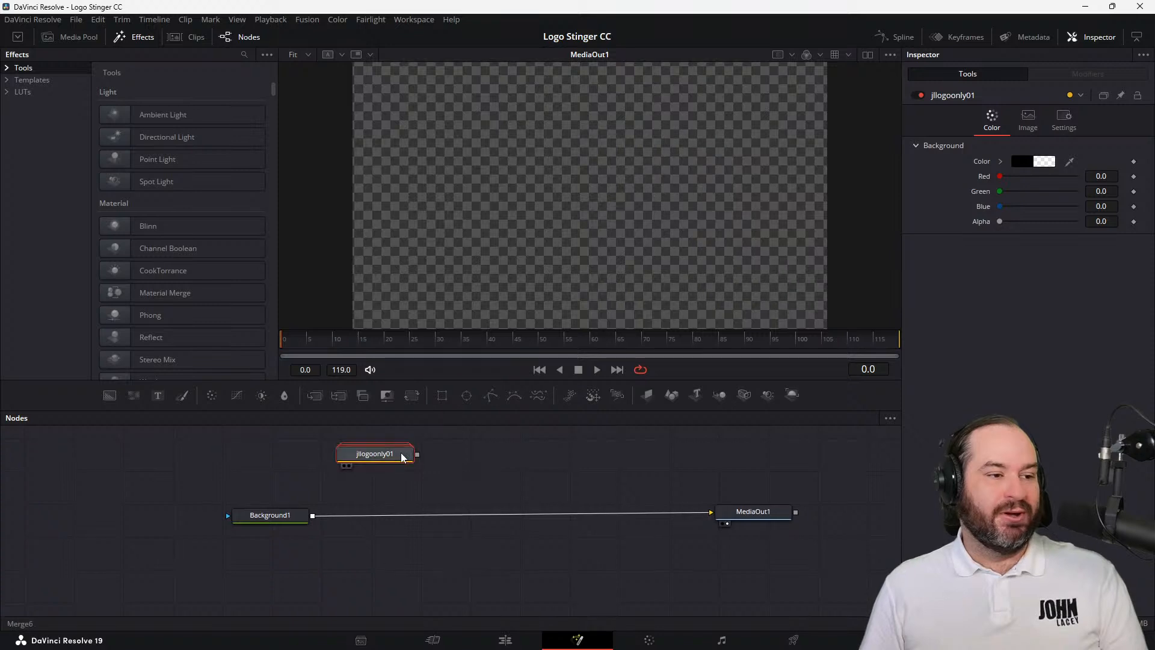
pyautogui.click(414, 397)
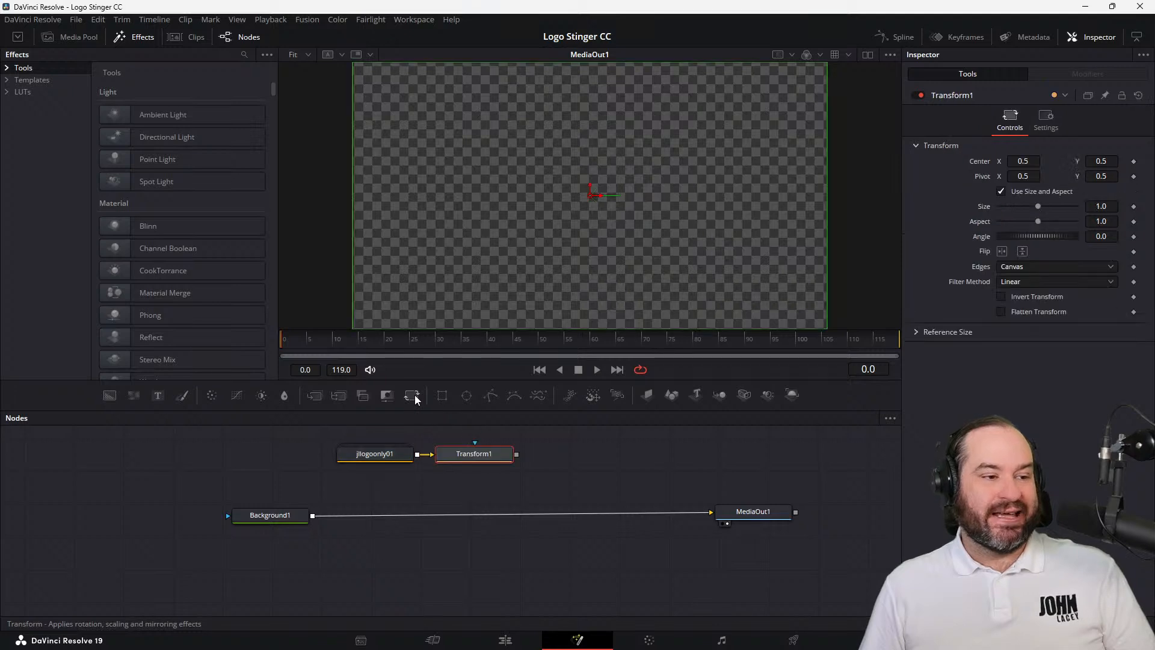
pyautogui.moveTo(473, 465); pyautogui.dragTo(382, 450)
pyautogui.click(401, 482)
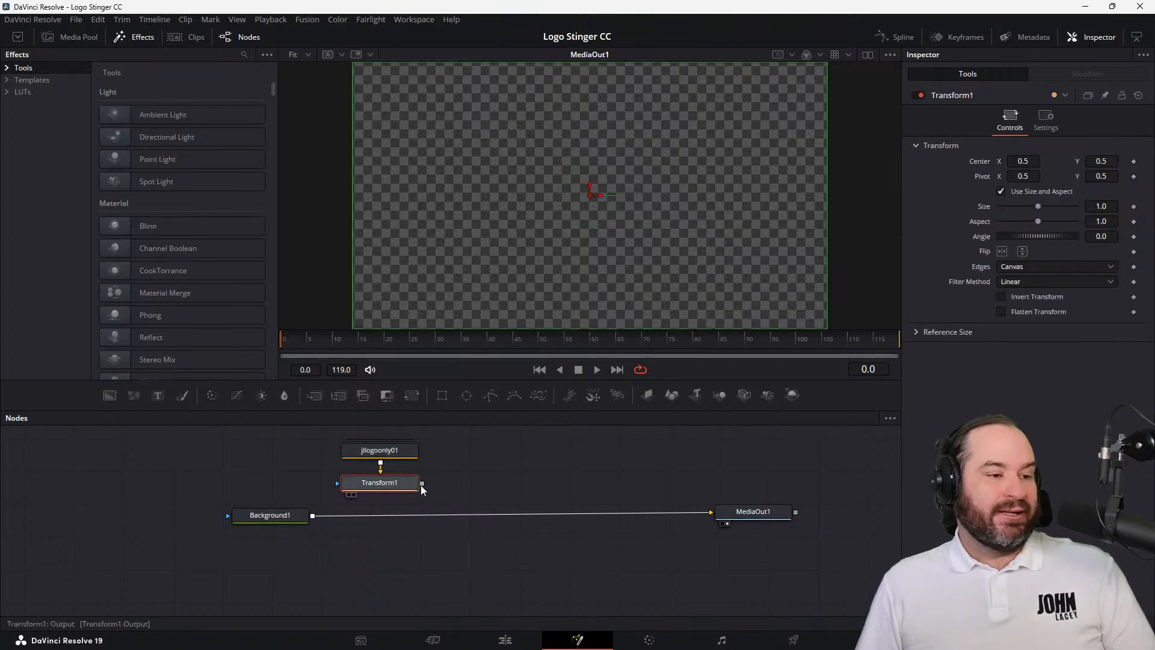
# Merge the Transform1 output over Background1, set Transform1's size to 6.0, and save the project
pyautogui.moveTo(422, 483); pyautogui.dragTo(313, 518)
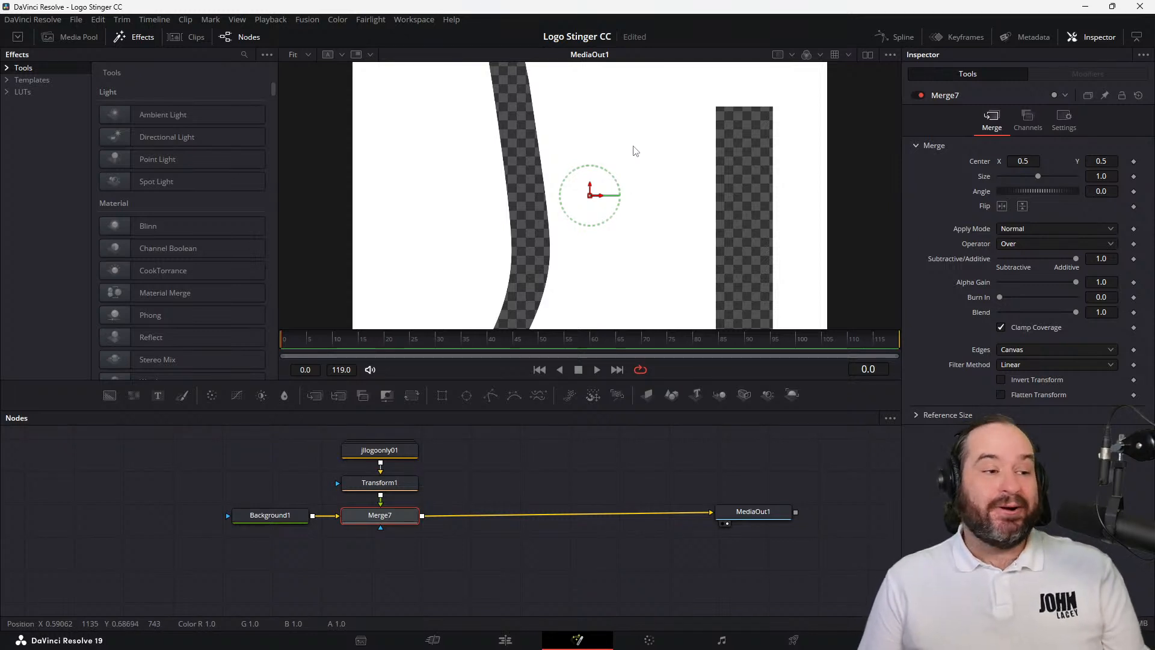
pyautogui.click(397, 488)
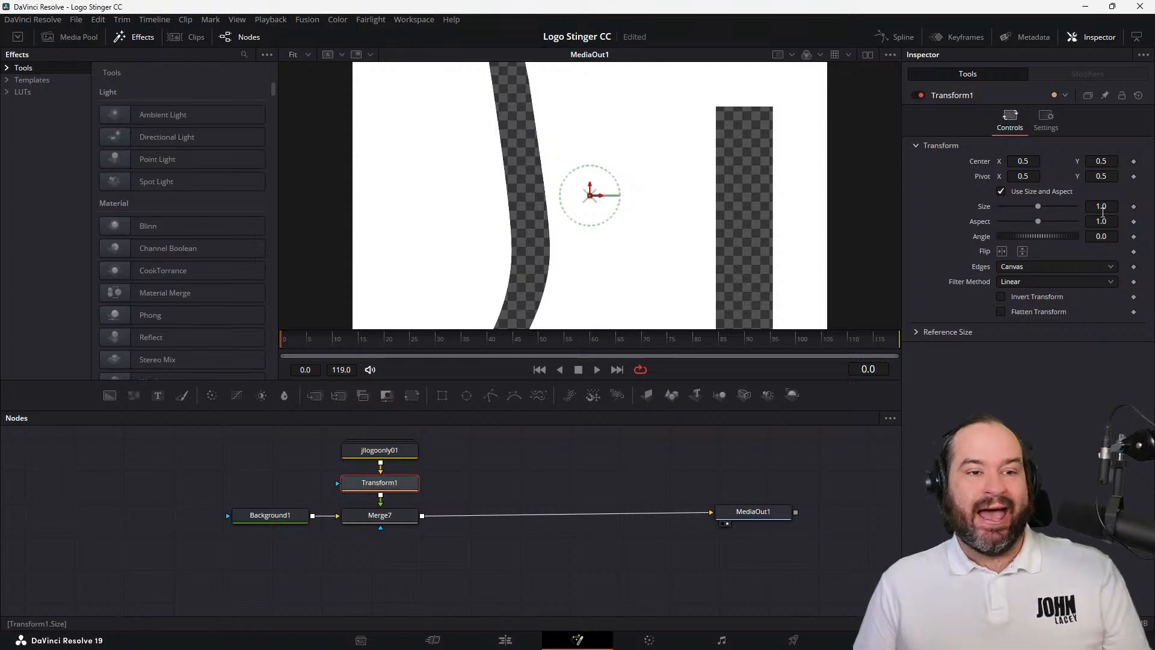
pyautogui.click(1101, 207)
pyautogui.press('Delete')
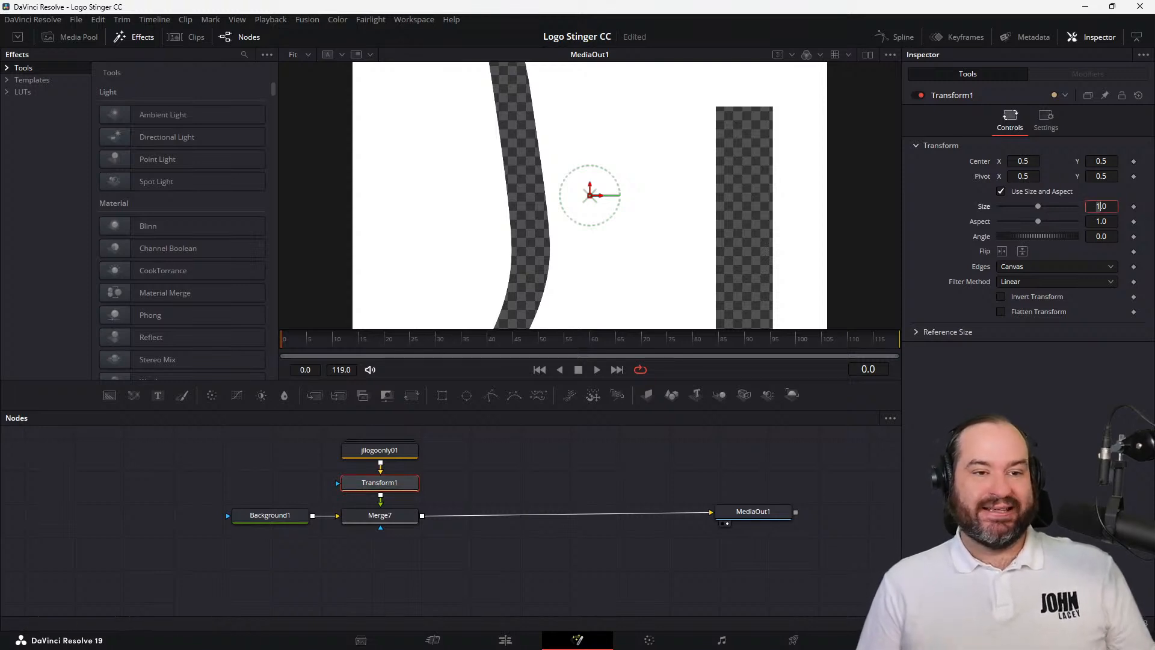
pyautogui.write('6')
pyautogui.press('Tab')
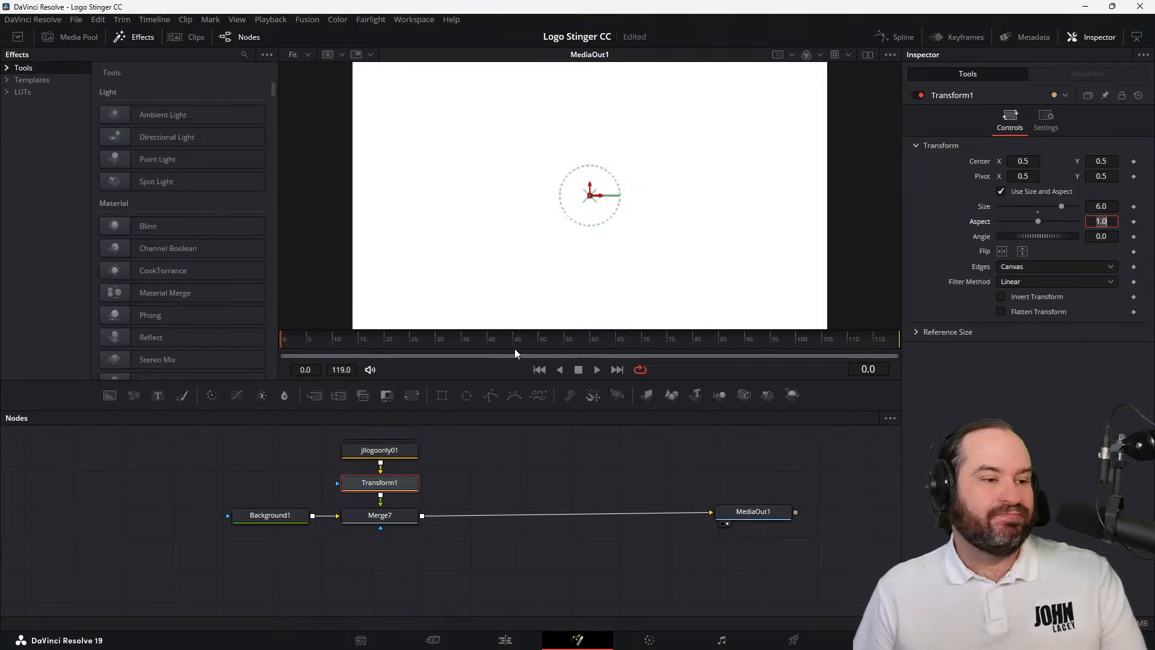
pyautogui.press('Return')
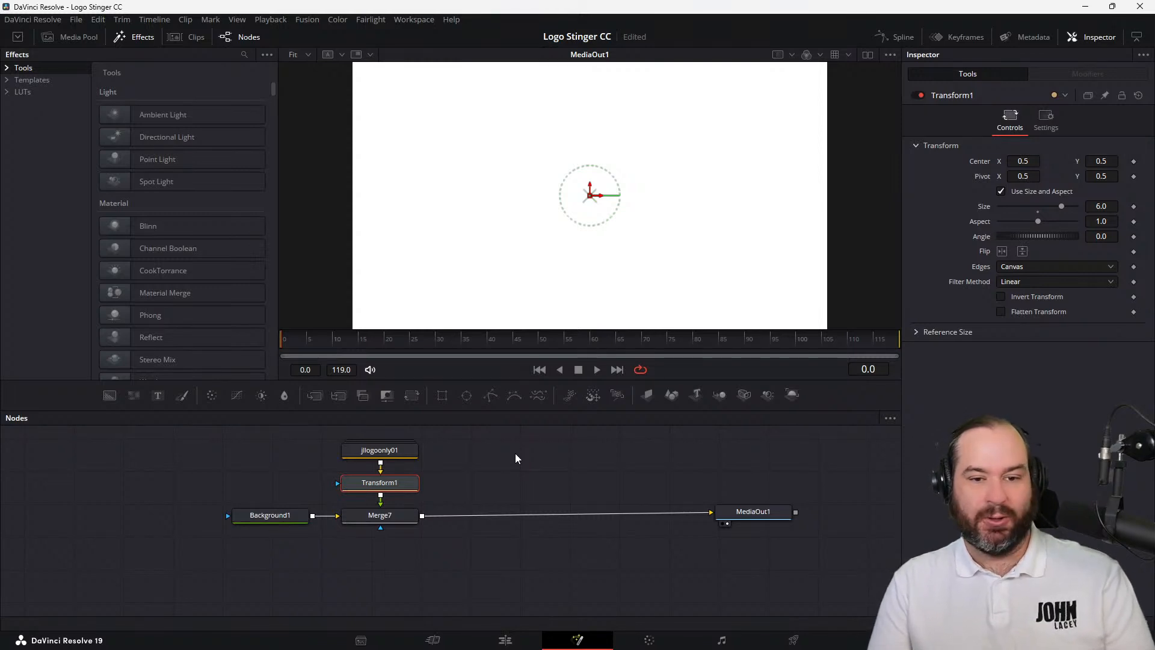
pyautogui.hotkey('ctrl', 's')
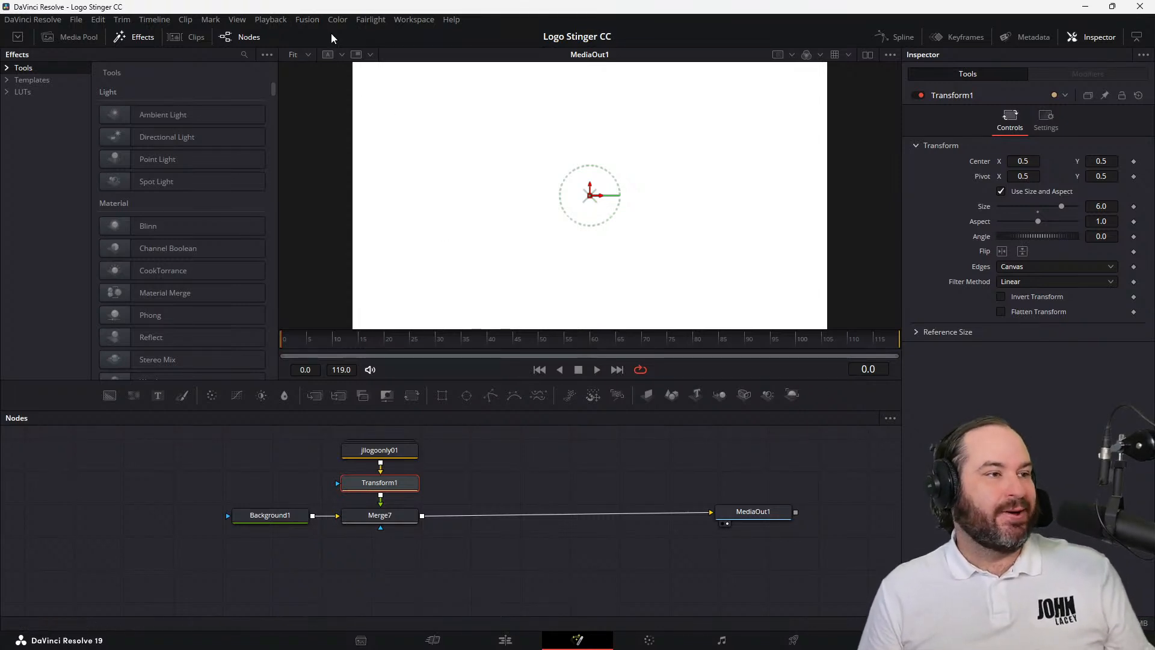
# Import a second copy of jl-logo-only-01.svg into the Fusion composition with an image width and height of 10000
pyautogui.click(307, 19)
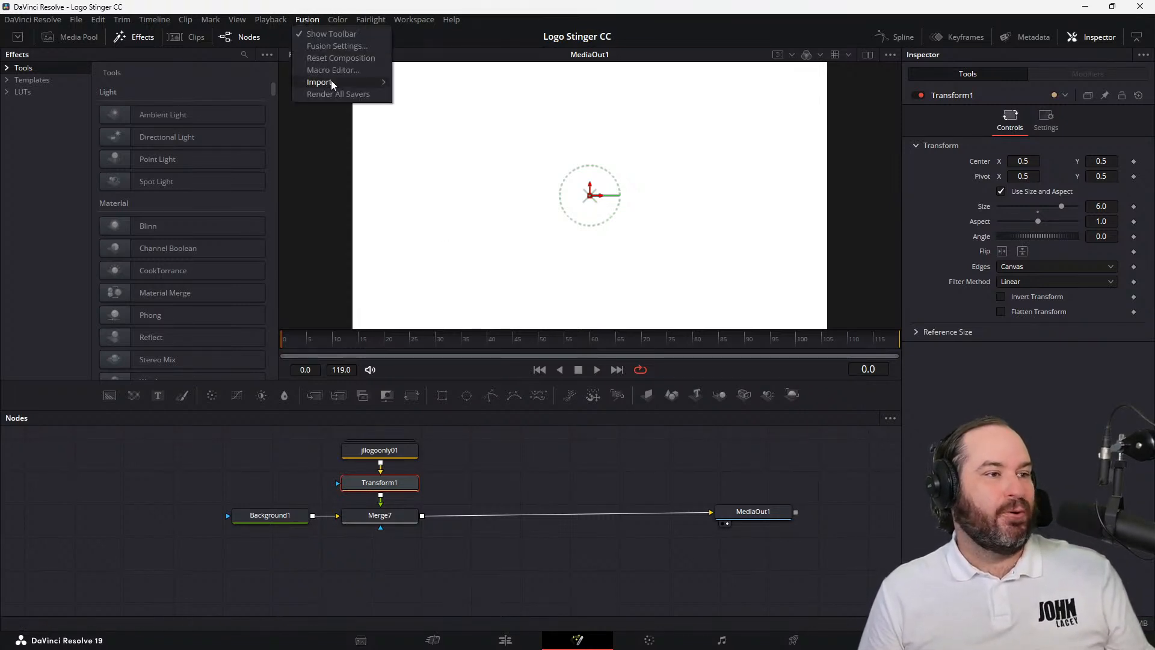
pyautogui.moveTo(330, 82)
pyautogui.click(432, 131)
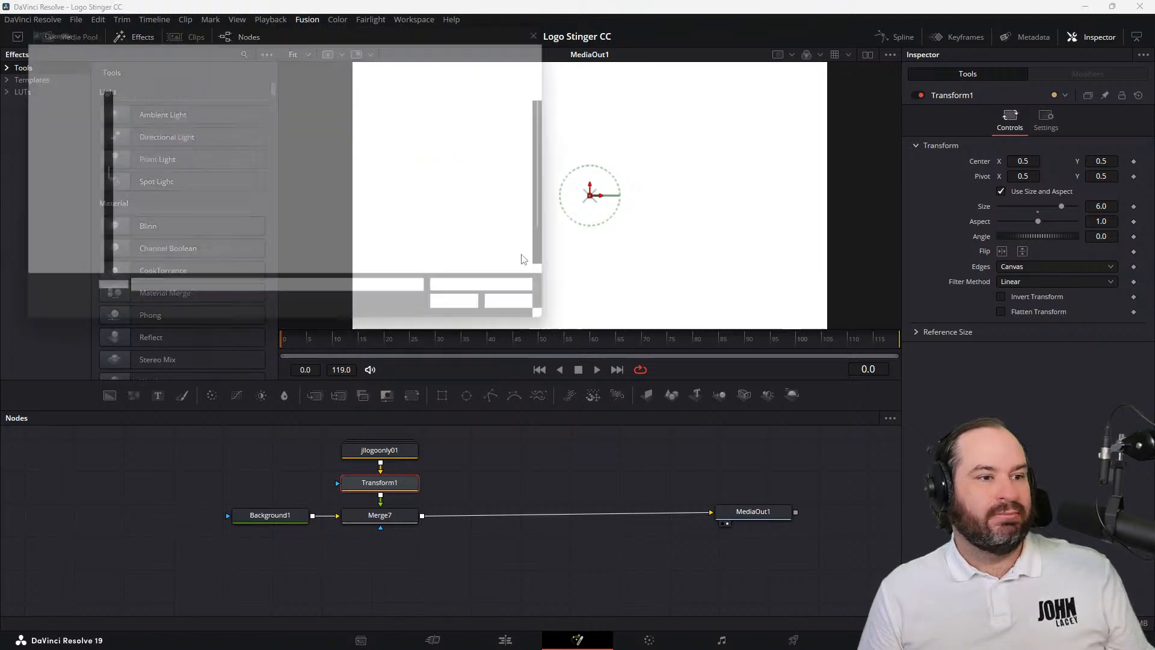
pyautogui.scroll(-1, 357, 258)
pyautogui.doubleClick(324, 259)
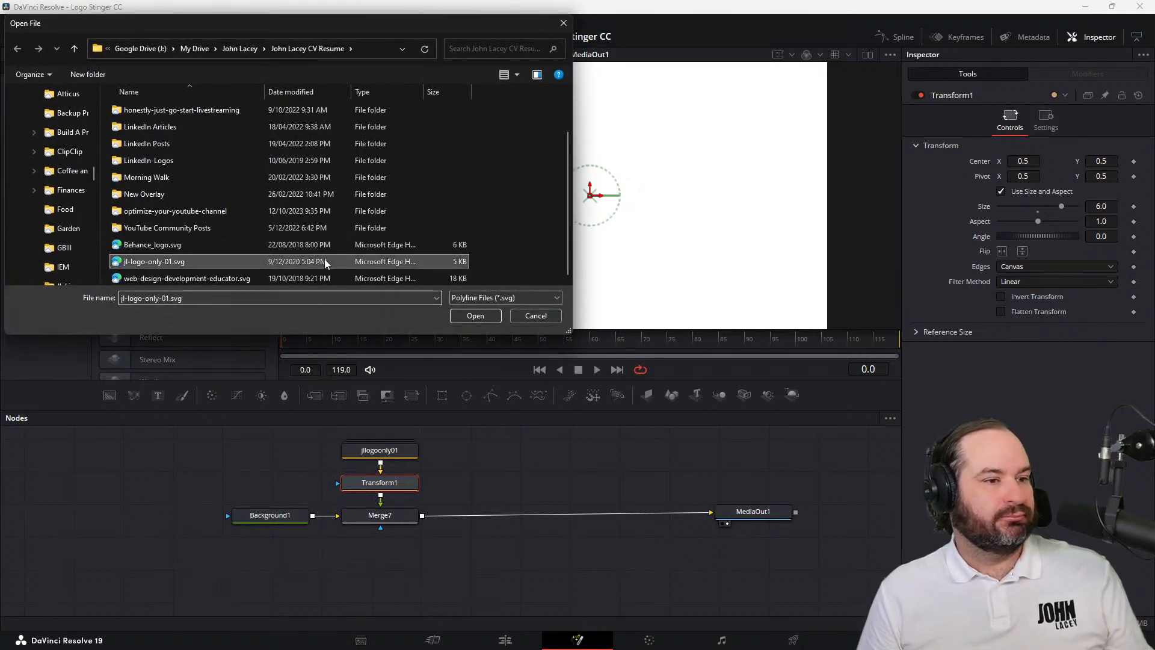
pyautogui.click(662, 293)
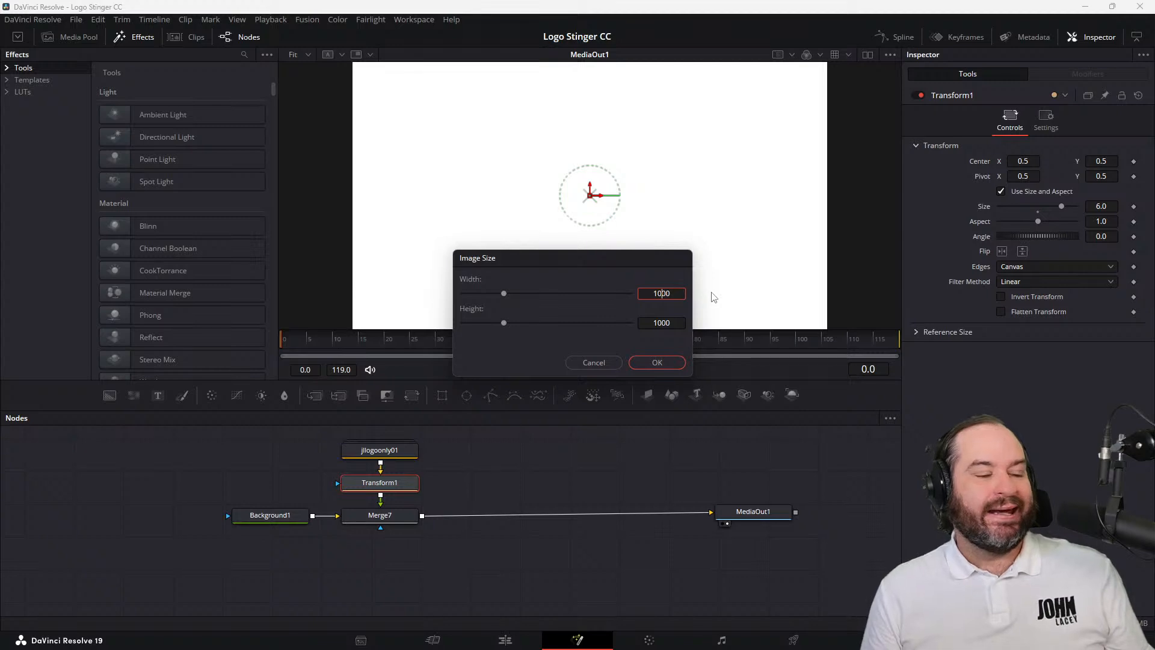
pyautogui.write('0')
pyautogui.press('Return')
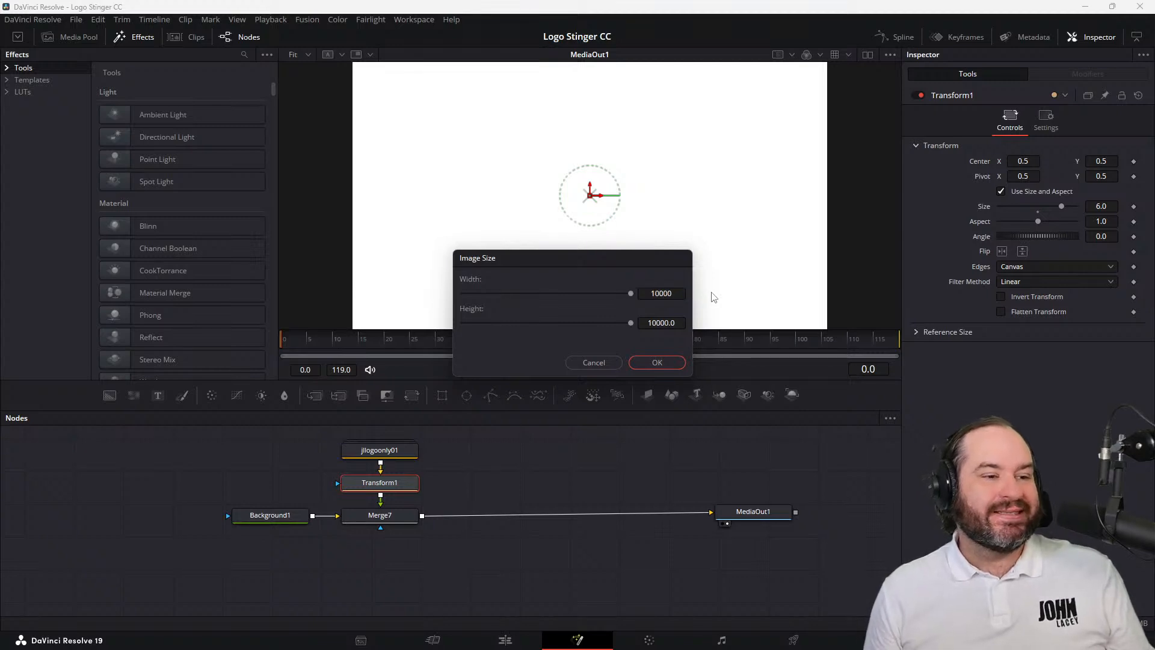
pyautogui.click(664, 362)
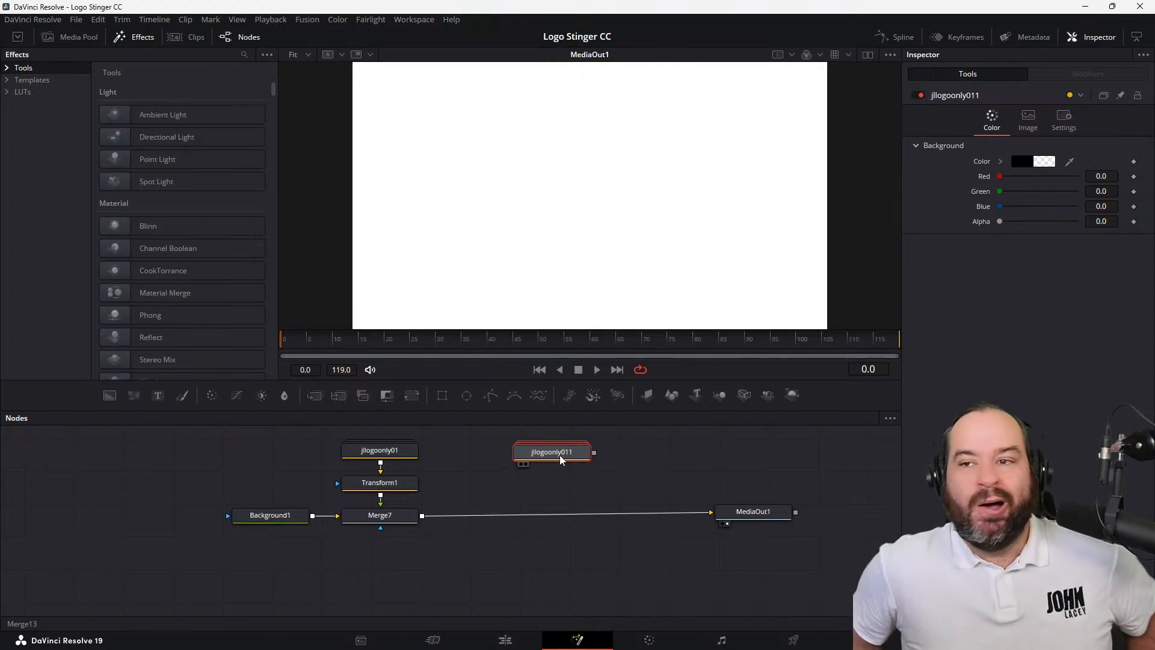
# Add a Transform node after the second logo node and place it directly beneath that logo
pyautogui.click(528, 451)
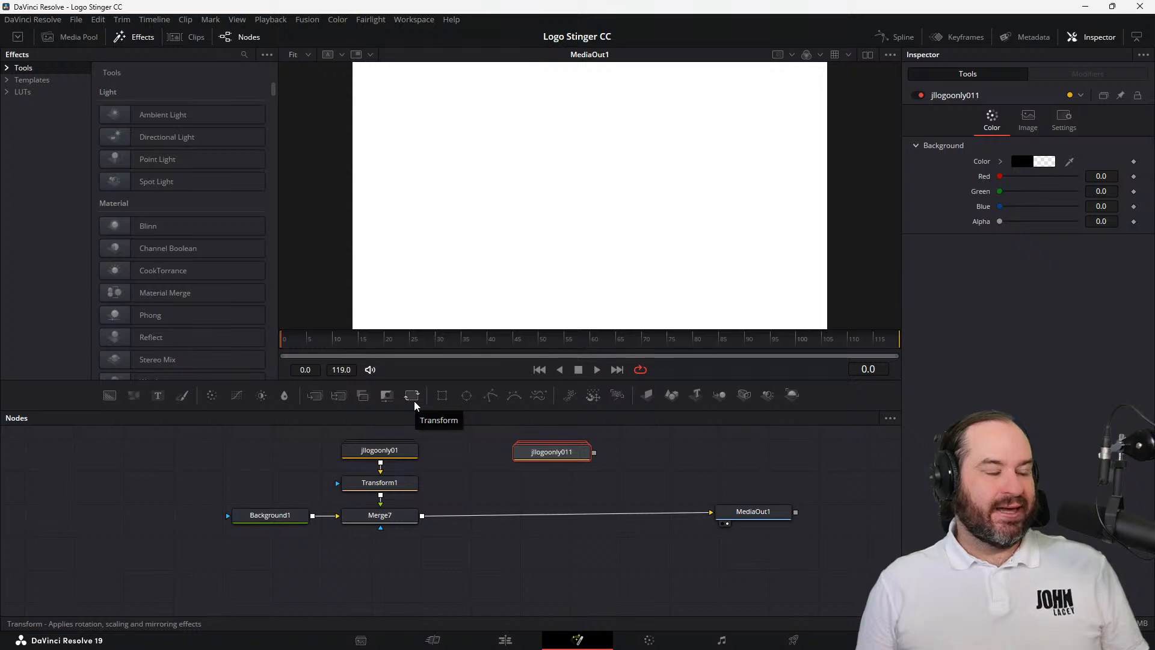
pyautogui.click(412, 397)
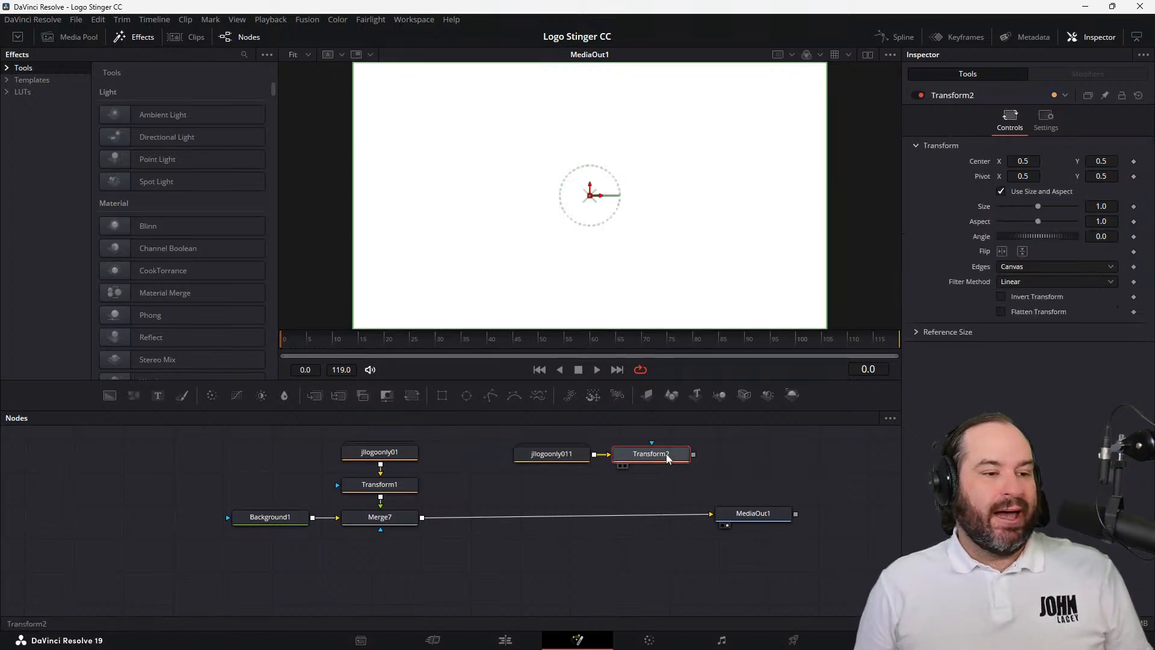
pyautogui.moveTo(638, 457); pyautogui.dragTo(572, 471)
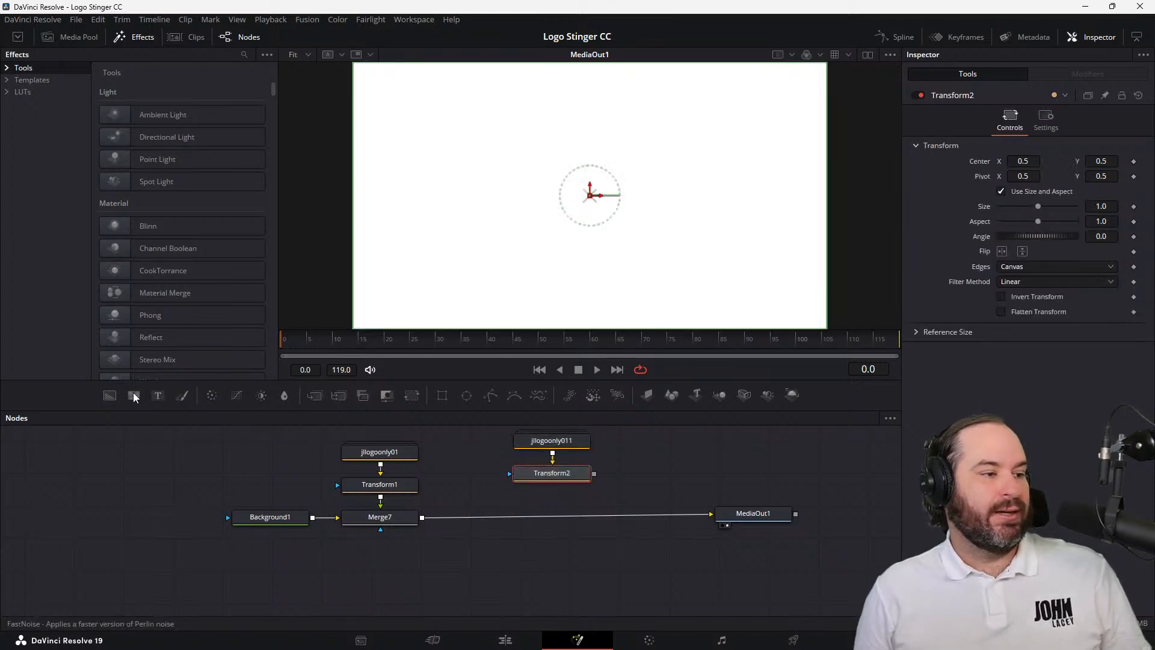
# Add a Background node beneath Transform2, stack the second logo's nodes above it, and delete the Merge node joining them
pyautogui.click(109, 396)
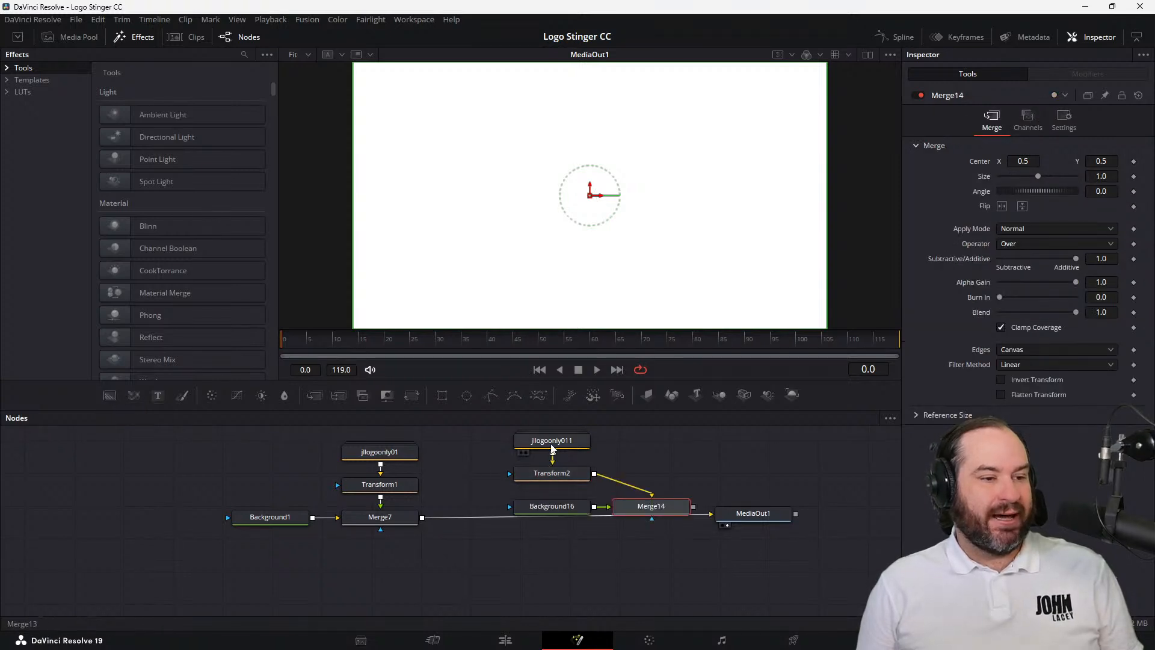
pyautogui.moveTo(552, 445); pyautogui.dragTo(552, 436)
pyautogui.moveTo(559, 476); pyautogui.dragTo(557, 460)
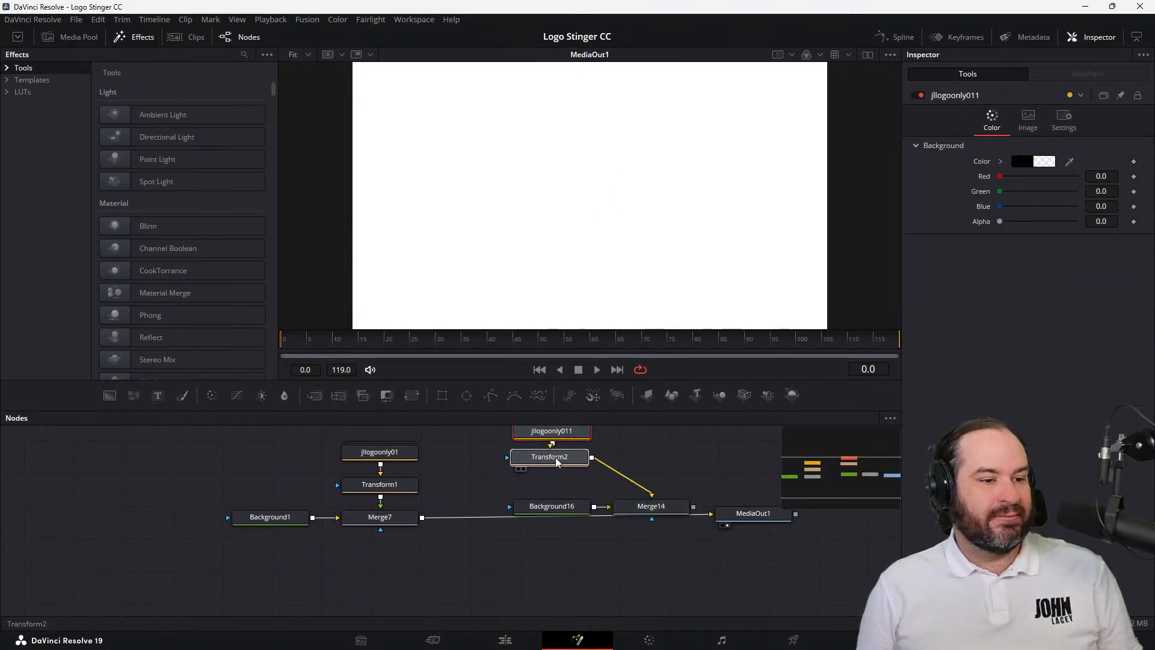
pyautogui.moveTo(569, 506); pyautogui.dragTo(567, 488)
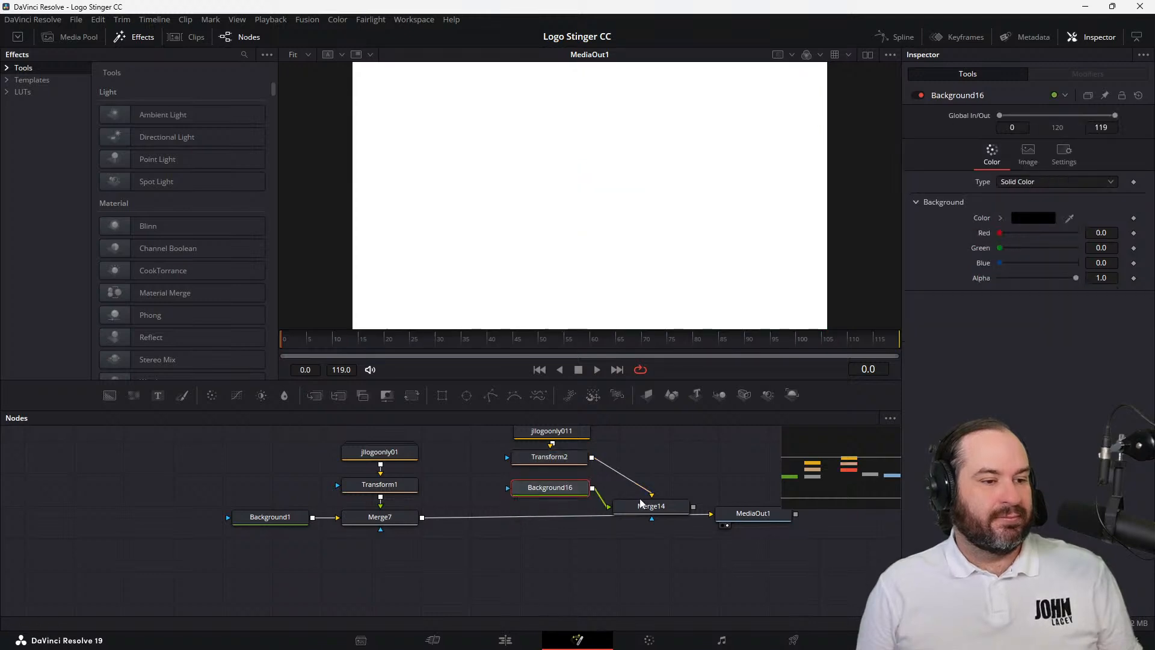
pyautogui.moveTo(653, 497); pyautogui.dragTo(655, 498)
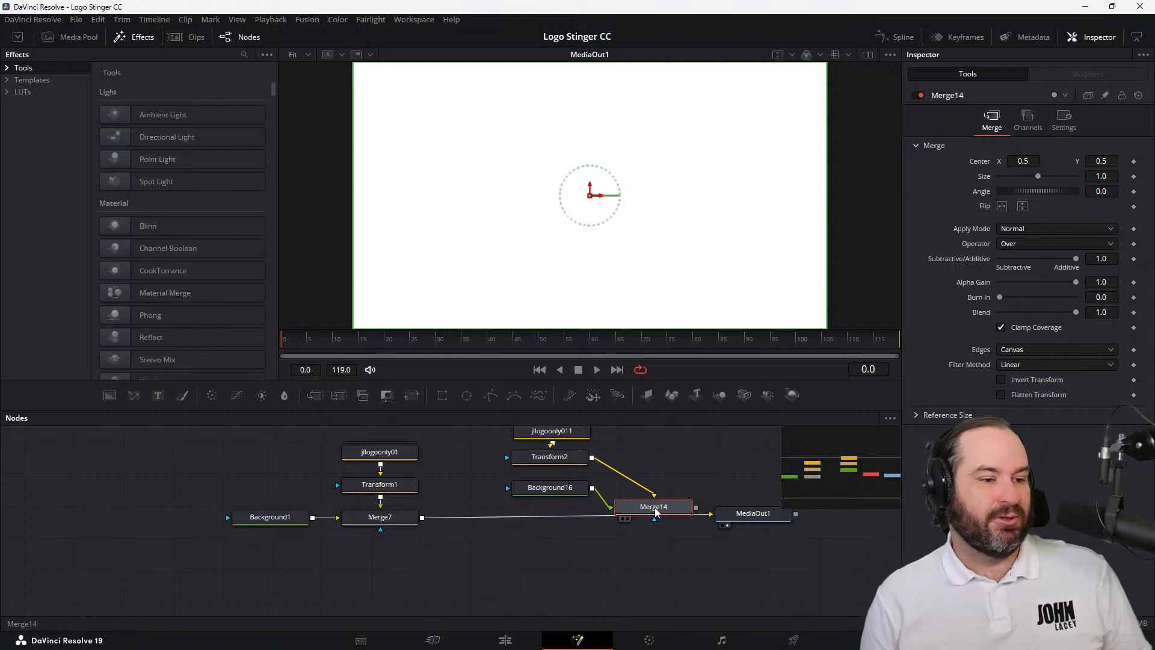
pyautogui.press('Delete')
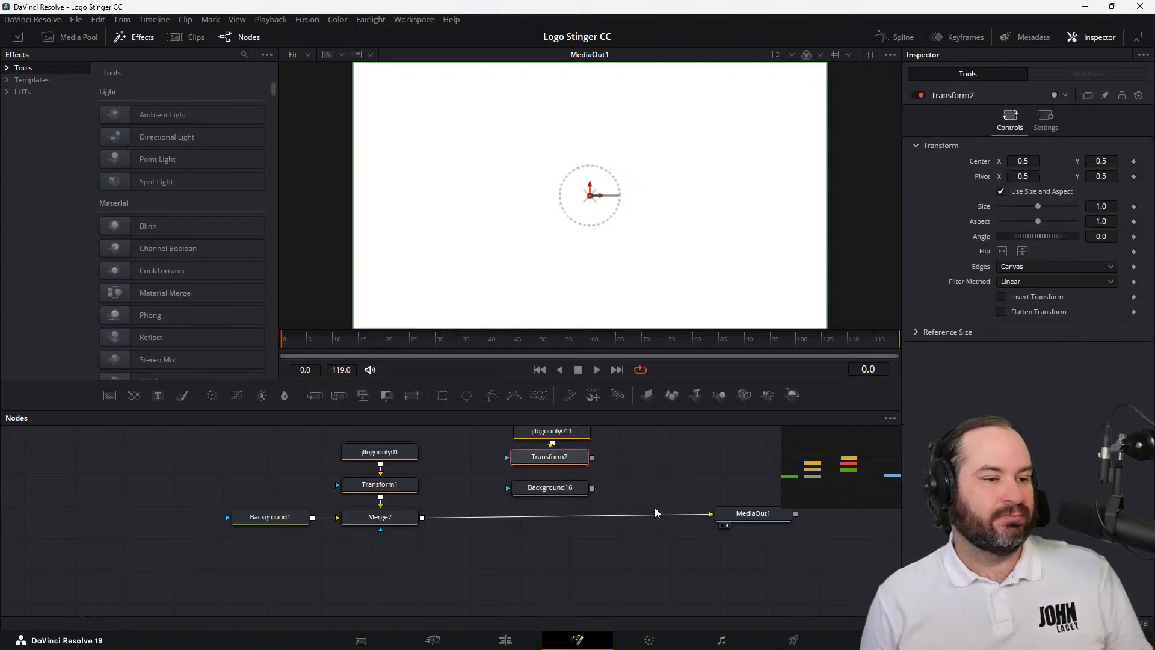
# Connect Transform2 to the new Background16 node's effect mask and Background16 to Merge7's effect mask
pyautogui.click(590, 488)
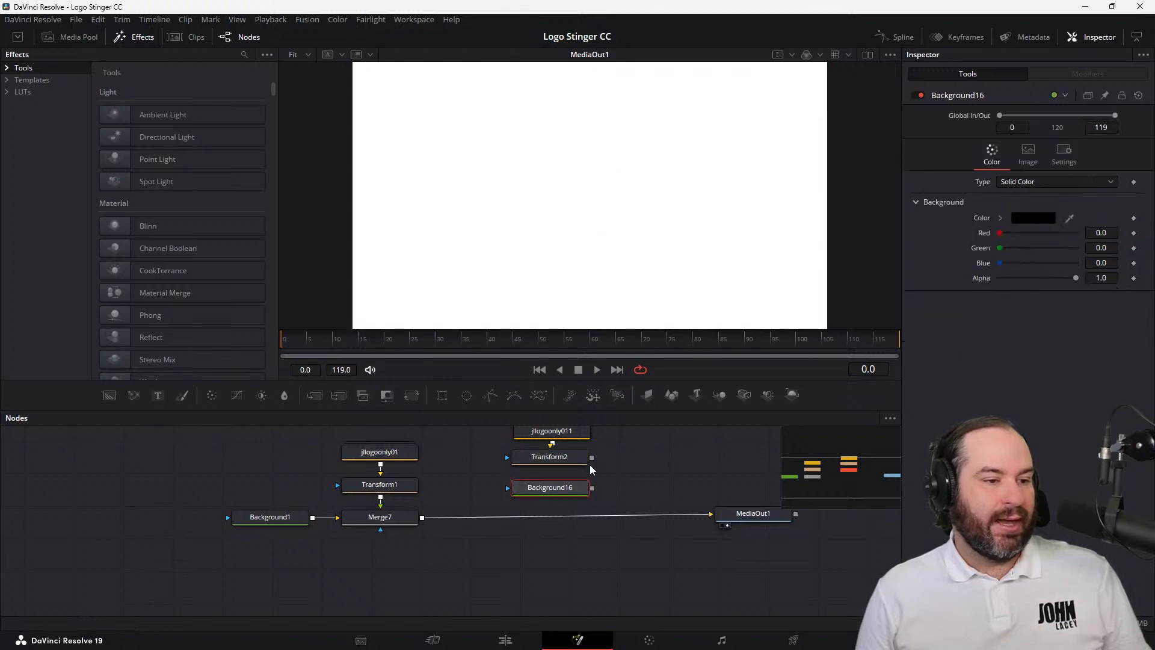
pyautogui.moveTo(592, 461); pyautogui.dragTo(420, 522)
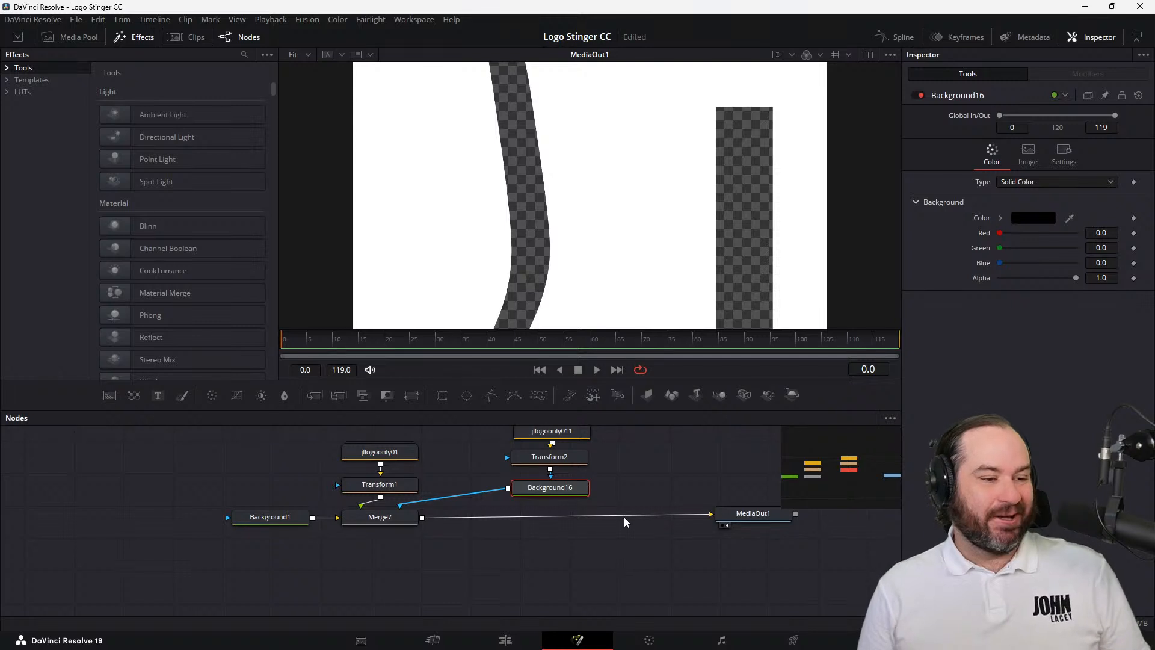
pyautogui.scroll(3, 624, 519)
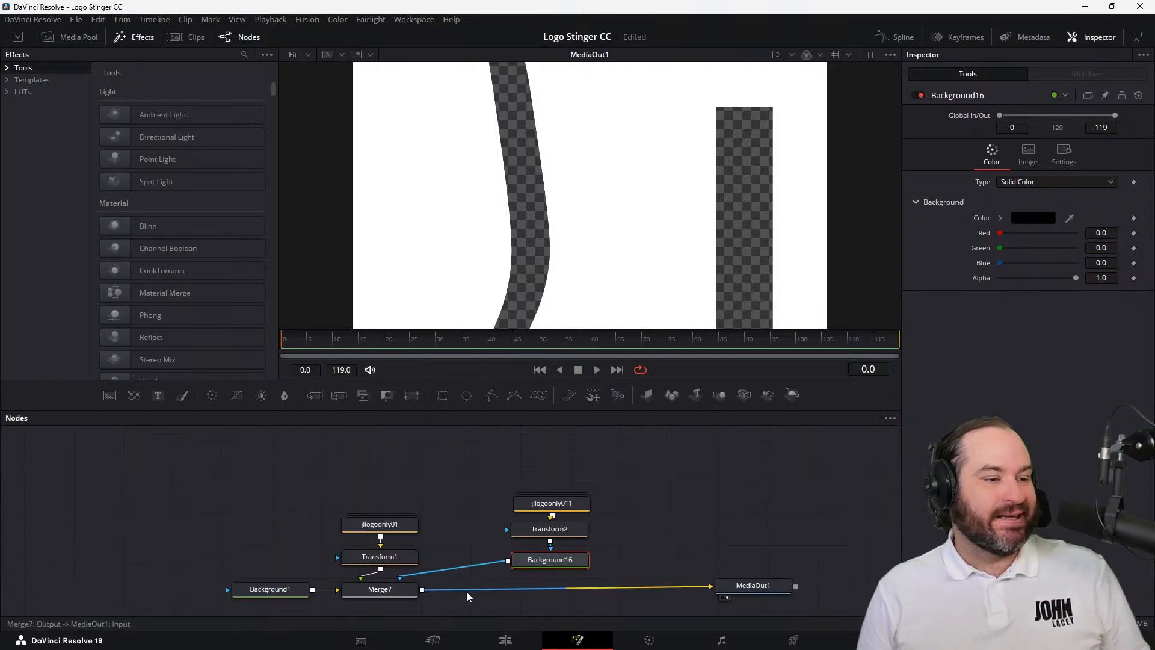
pyautogui.click(443, 566)
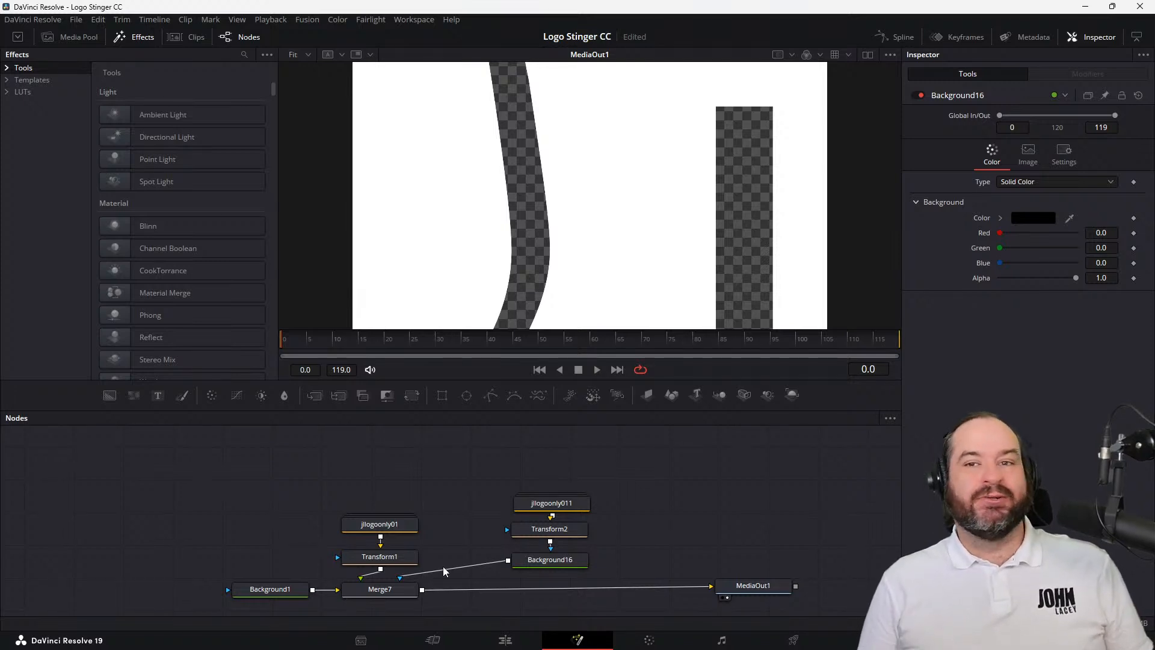
# Open the recent project Logos 2 to examine how its logo nodes are connected, and return to the Logo Stinger CC project
pyautogui.click(8, 20)
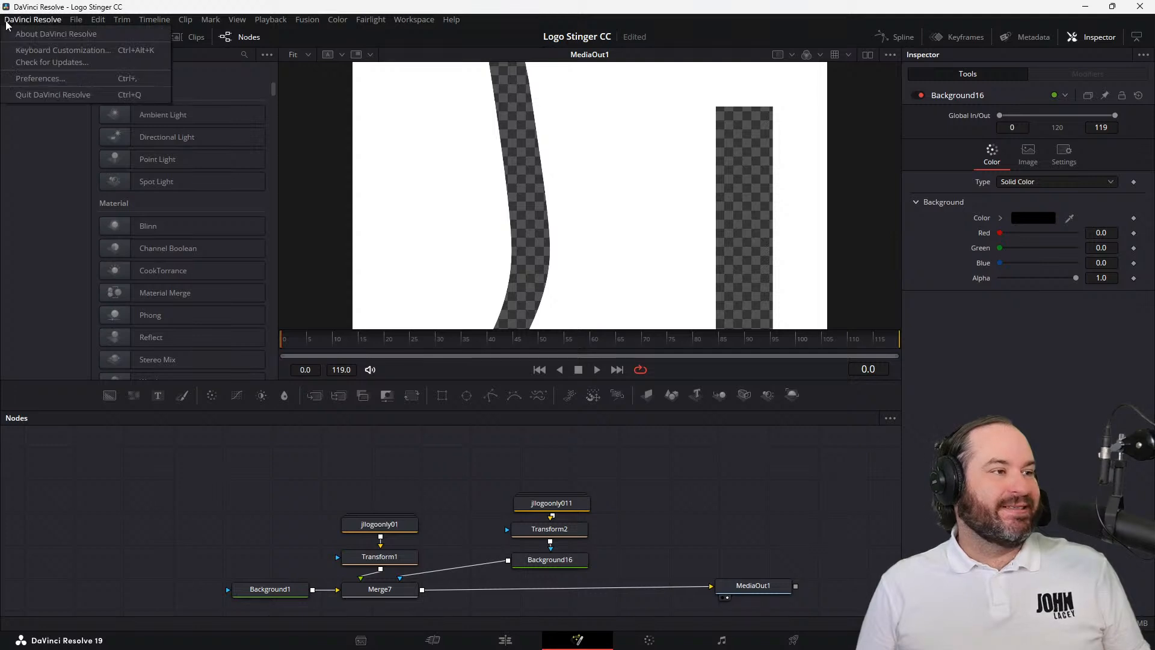
pyautogui.moveTo(88, 25)
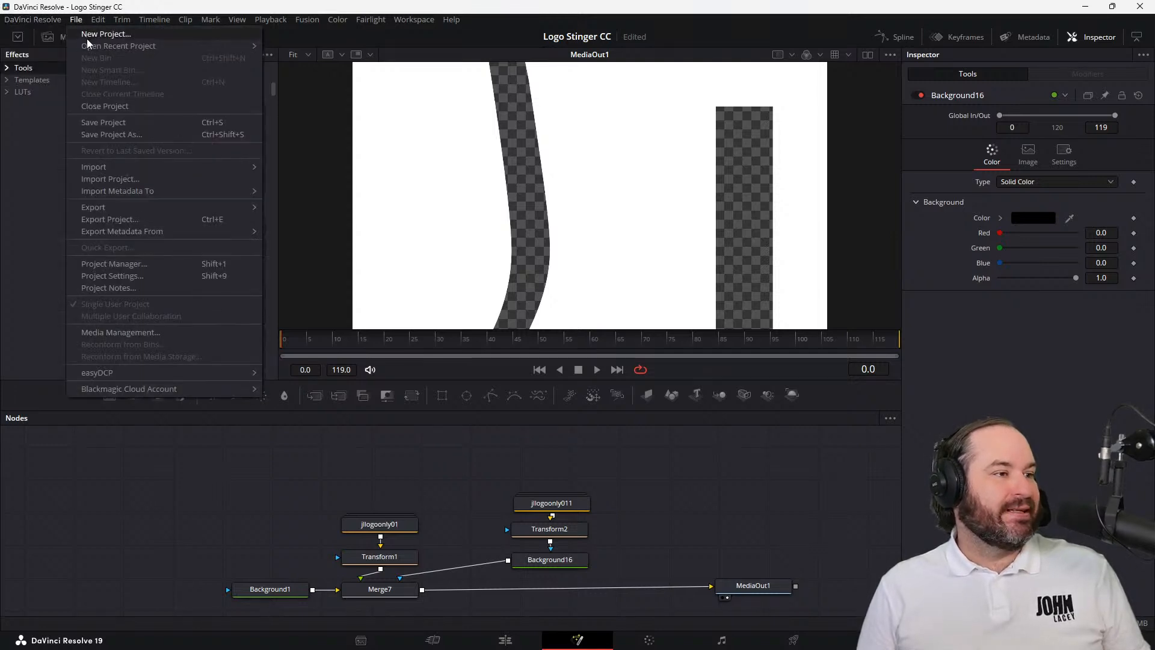
pyautogui.moveTo(121, 46)
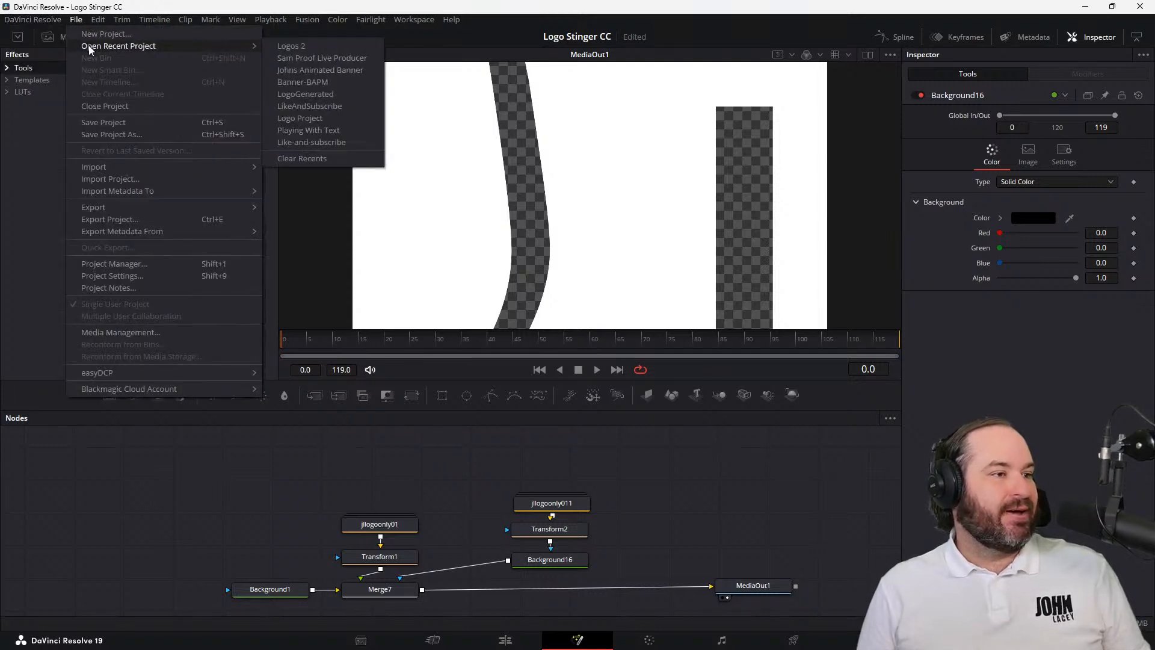
pyautogui.click(362, 46)
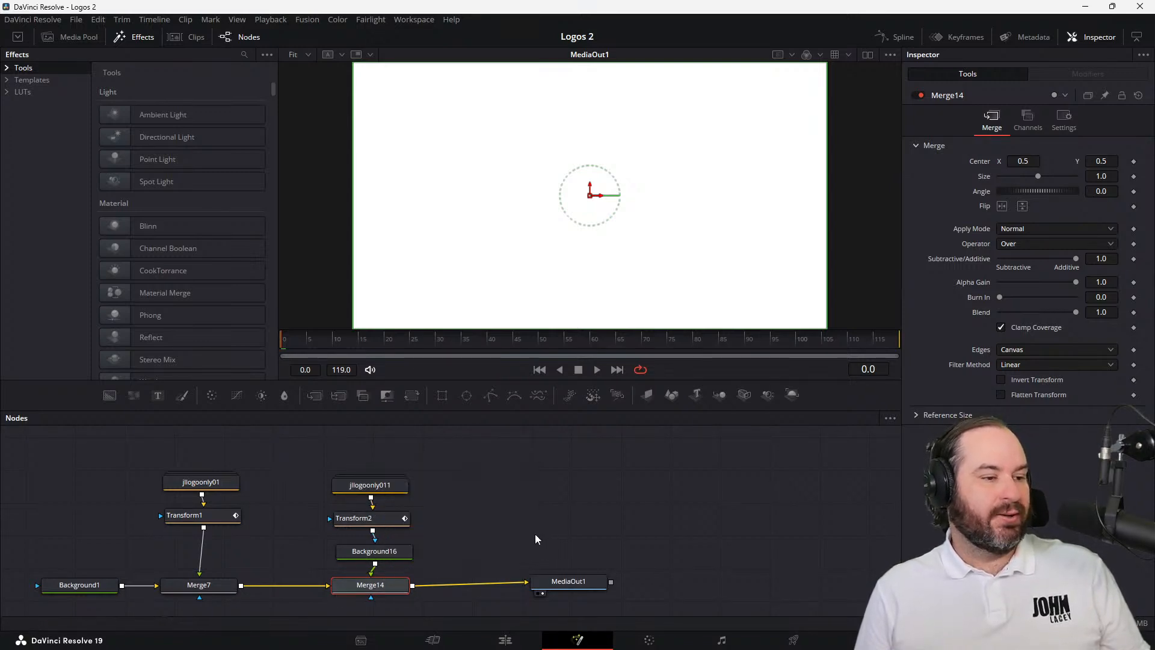
pyautogui.click(75, 20)
pyautogui.moveTo(98, 48)
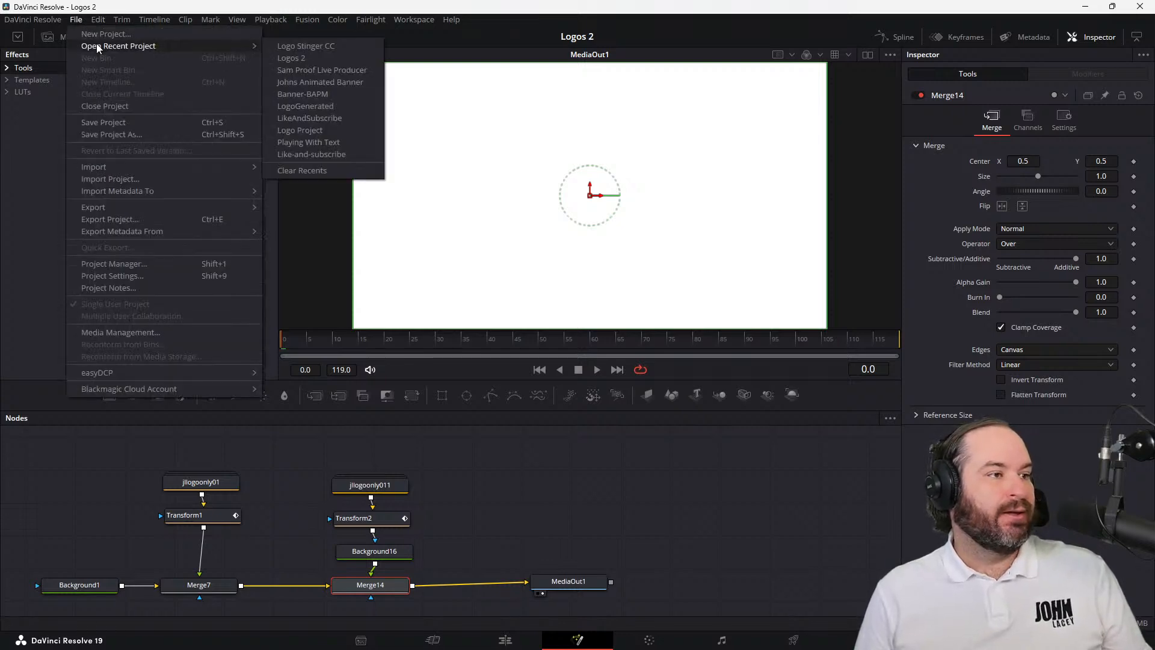
pyautogui.click(305, 46)
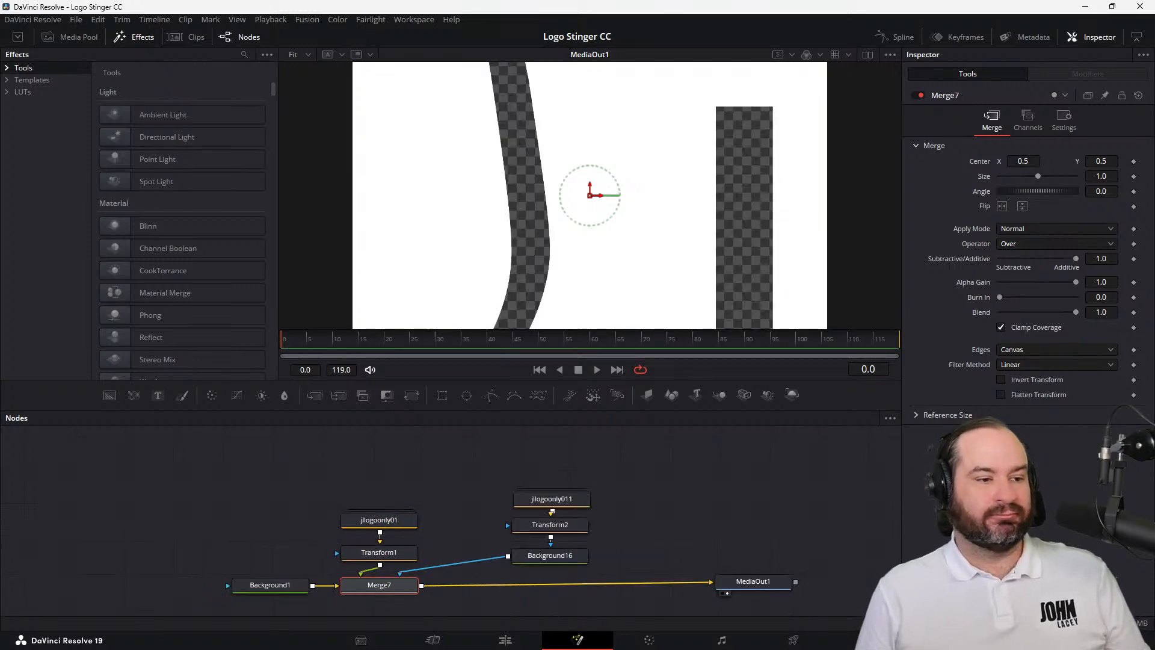
pyautogui.click(758, 506)
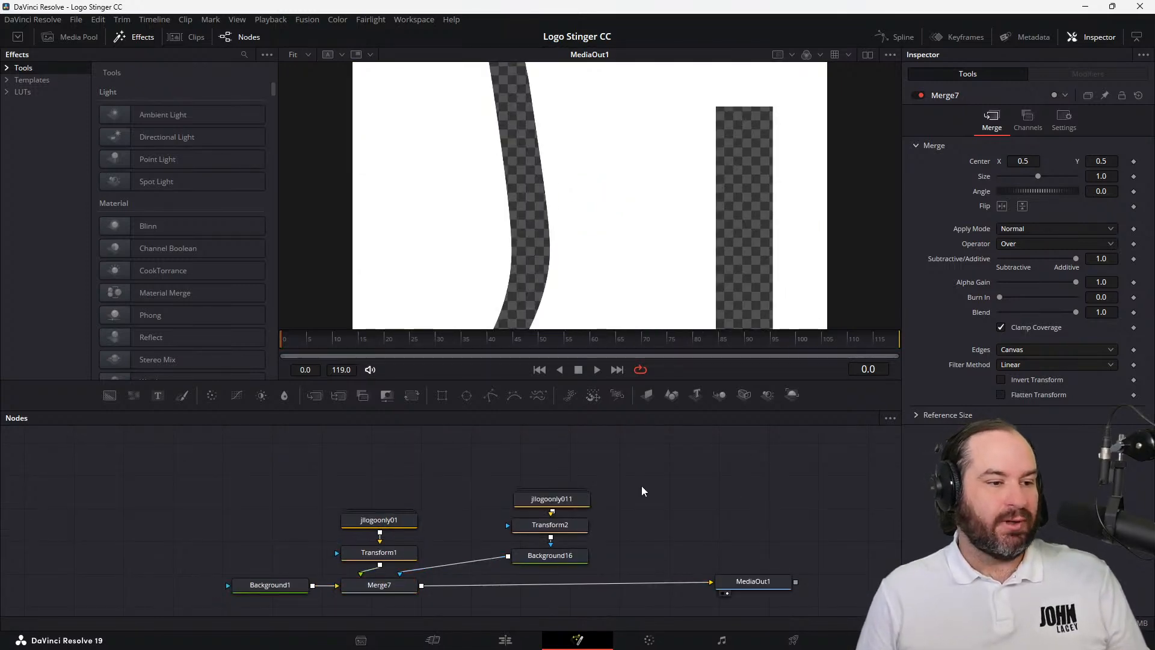
# Move the second logo node slightly higher above Transform2 and disconnect Background16 from Merge7's effect mask
pyautogui.moveTo(583, 500); pyautogui.dragTo(576, 486)
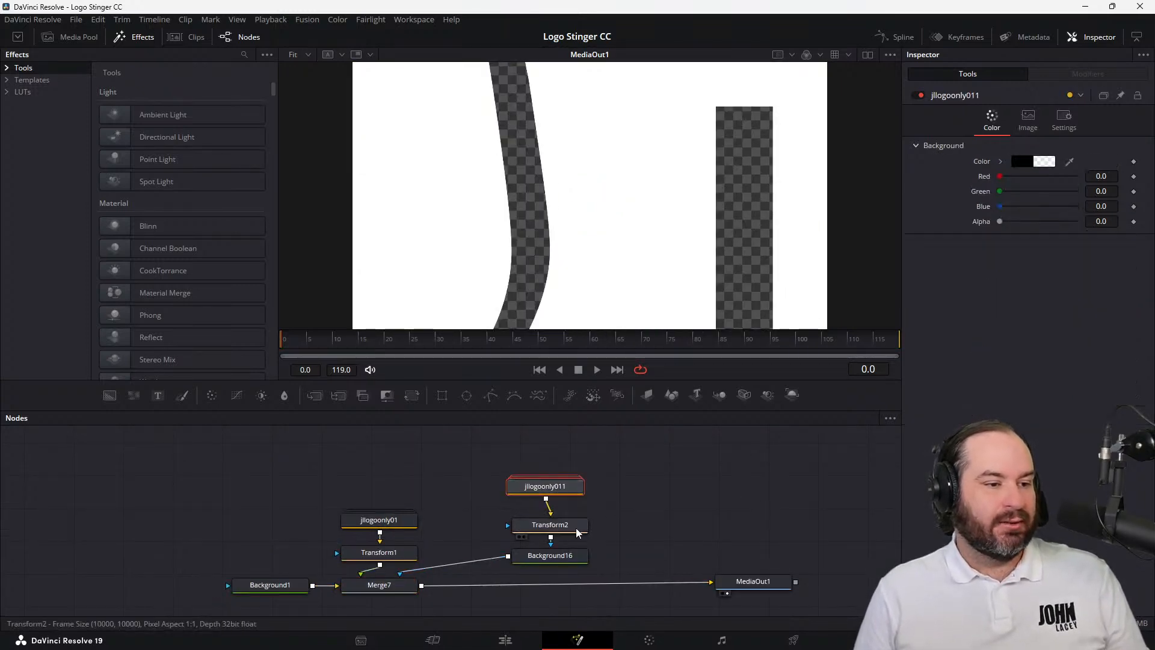
pyautogui.click(576, 528)
pyautogui.click(545, 556)
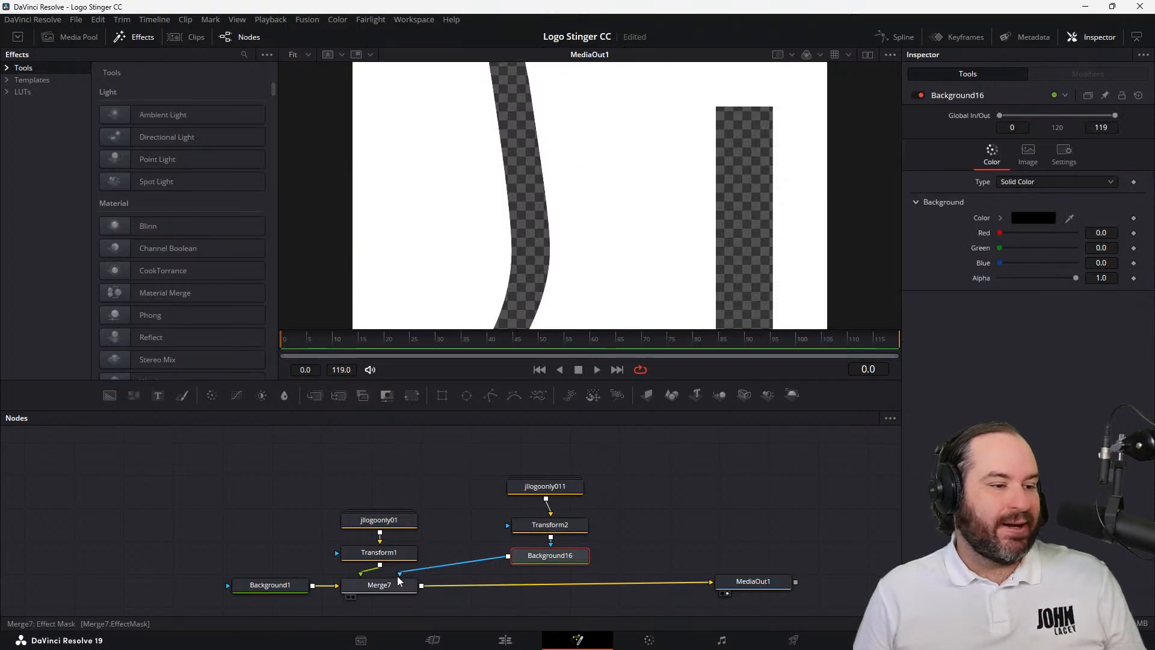
pyautogui.moveTo(444, 584); pyautogui.dragTo(417, 587)
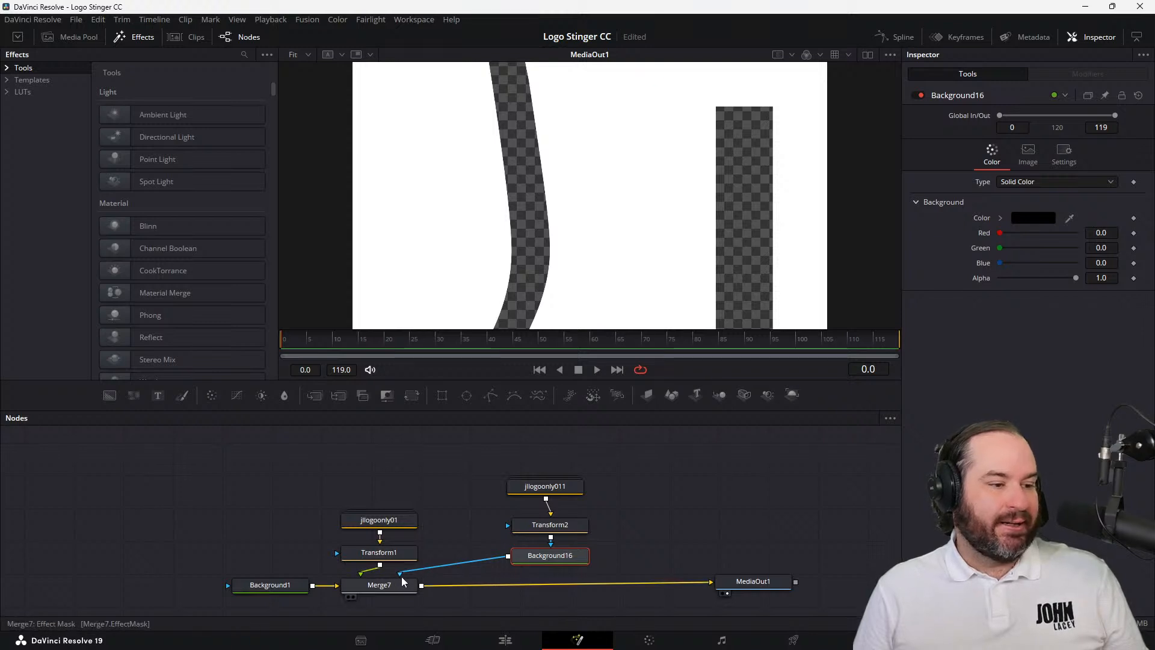
pyautogui.moveTo(402, 576); pyautogui.dragTo(488, 548)
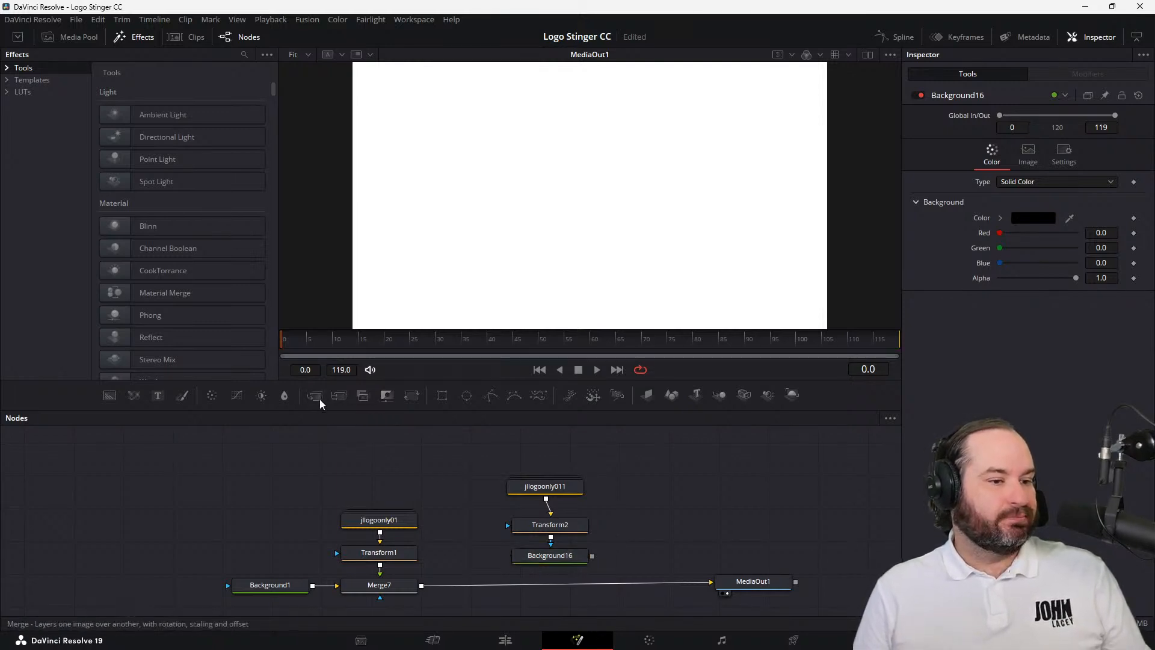
# Add a Merge node and position it beneath Background16, between Merge7 and MediaOut1
pyautogui.click(317, 397)
pyautogui.moveTo(645, 542); pyautogui.dragTo(705, 550)
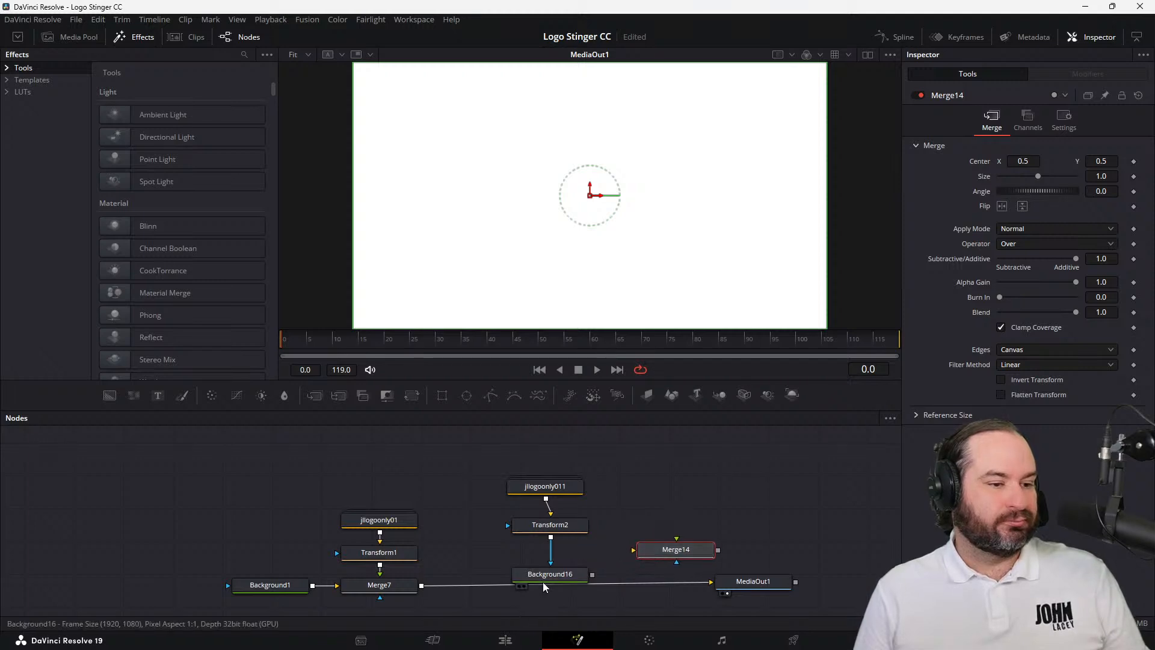
pyautogui.moveTo(546, 569); pyautogui.dragTo(546, 553)
pyautogui.moveTo(667, 550); pyautogui.dragTo(533, 587)
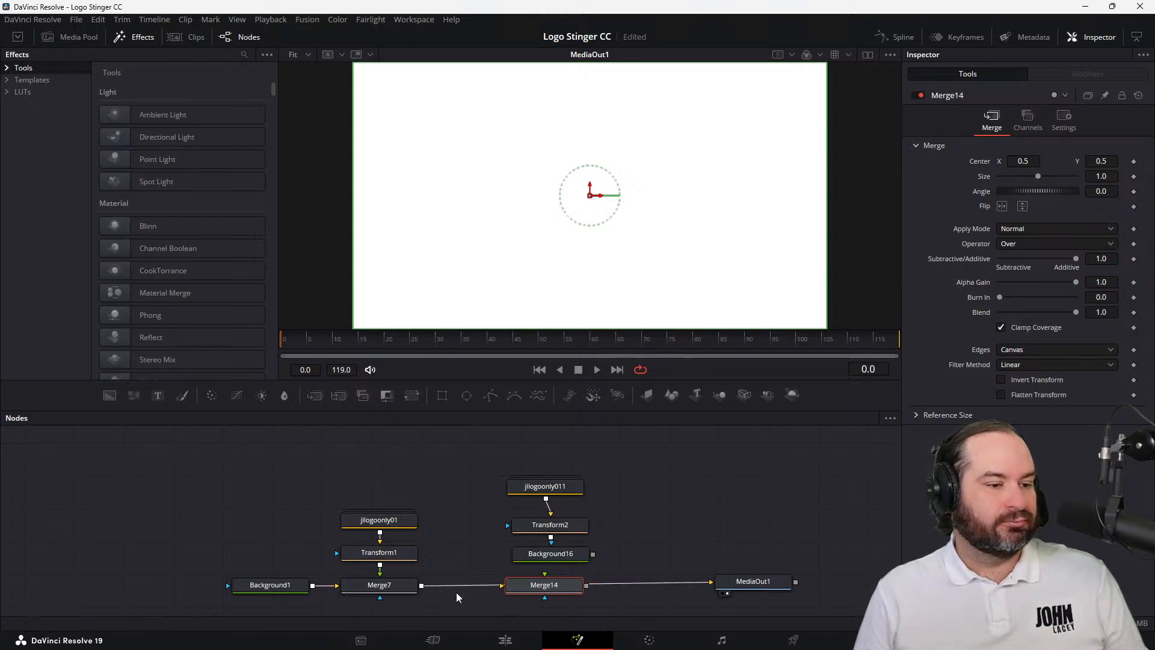
pyautogui.moveTo(590, 558); pyautogui.dragTo(571, 575)
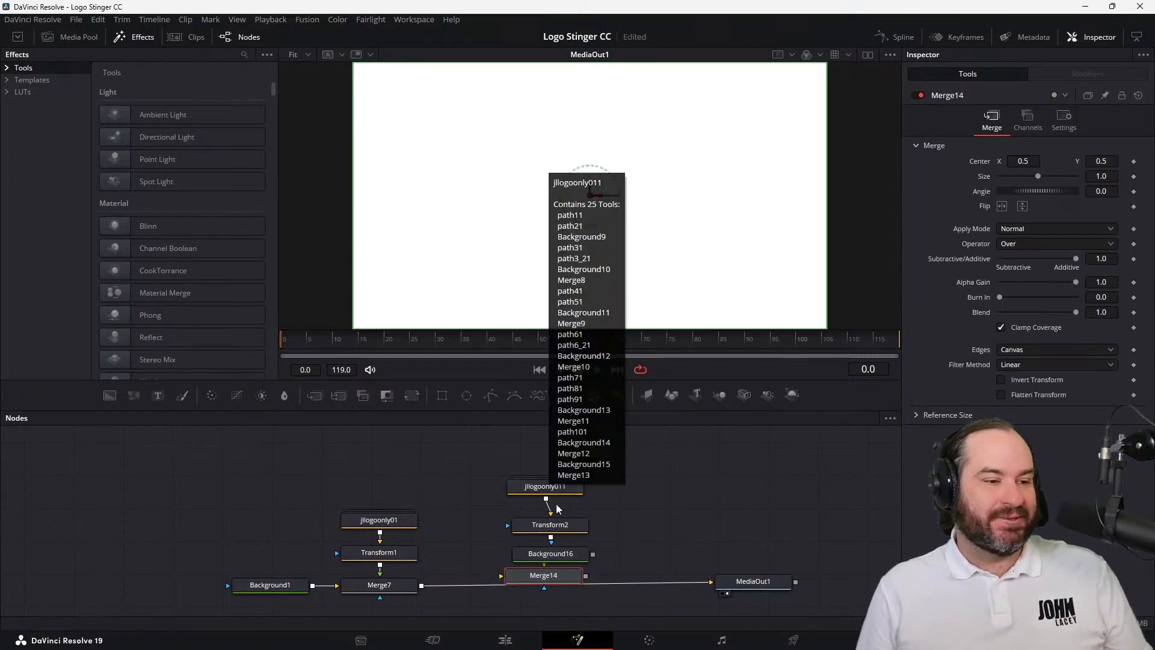
# Move the second logo's nodes higher and connect Background16 as foreground and Merge7 as background of Merge14, with Merge14 feeding MediaOut1
pyautogui.moveTo(648, 555); pyautogui.dragTo(535, 470)
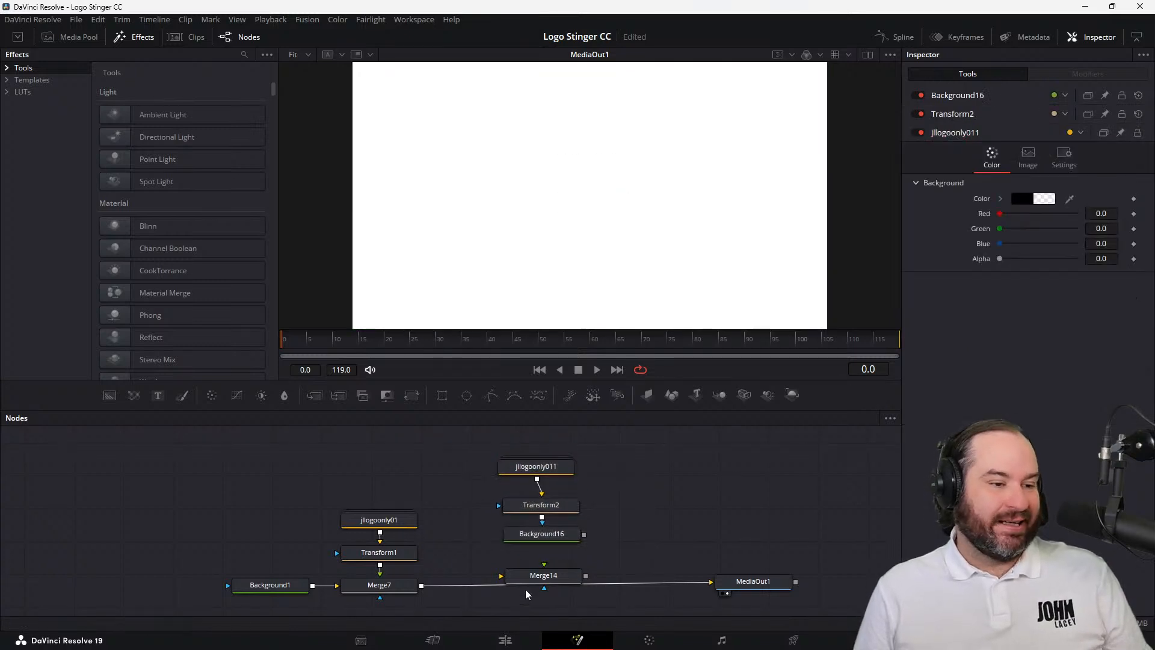
pyautogui.moveTo(533, 576); pyautogui.dragTo(530, 566)
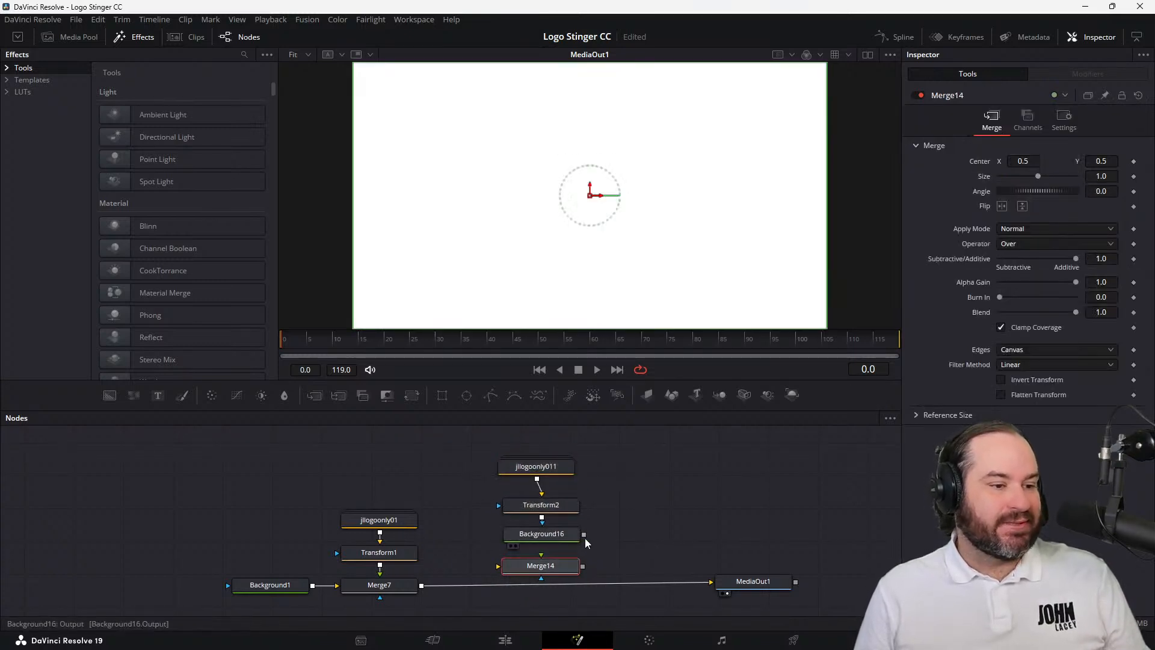
pyautogui.moveTo(584, 535); pyautogui.dragTo(711, 583)
pyautogui.moveTo(422, 586); pyautogui.dragTo(530, 587)
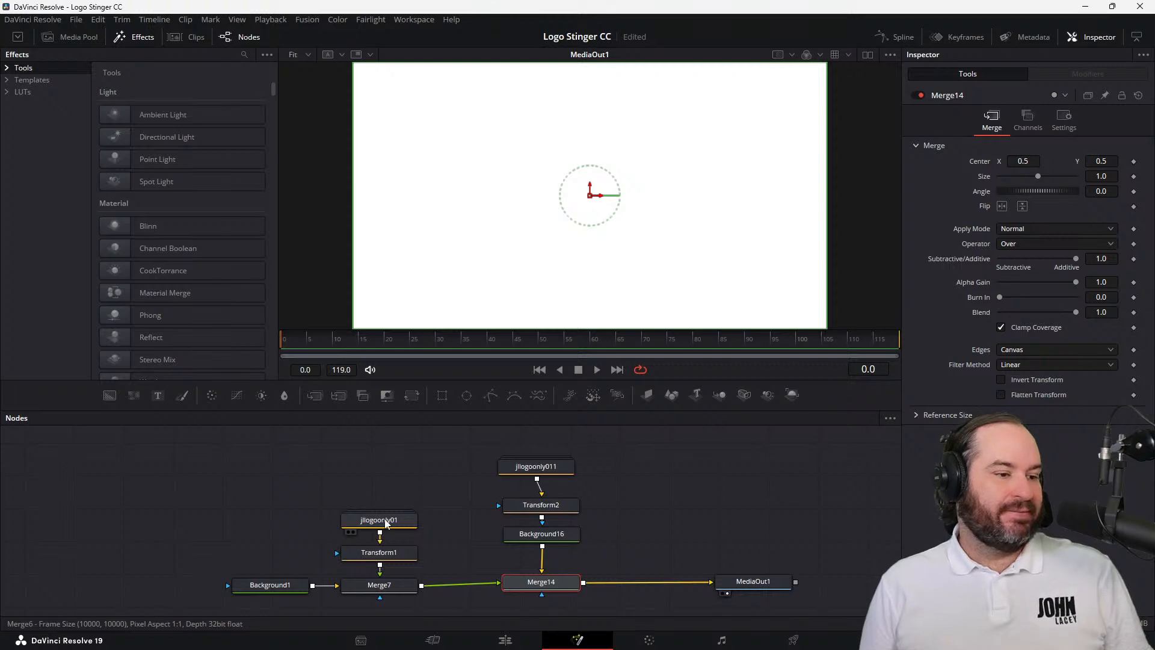
# Lower Merge7's Blend to 0.0 to hide the first logo, and set Transform2's Size to 0.2
pyautogui.click(384, 586)
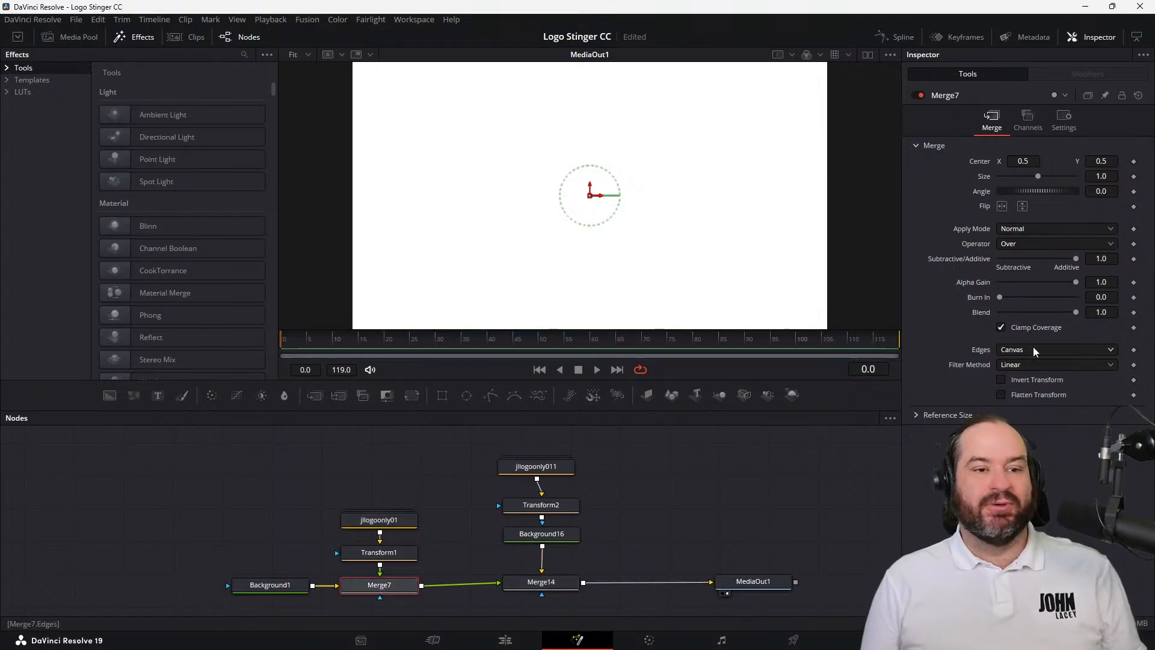
pyautogui.moveTo(1075, 312); pyautogui.dragTo(972, 310)
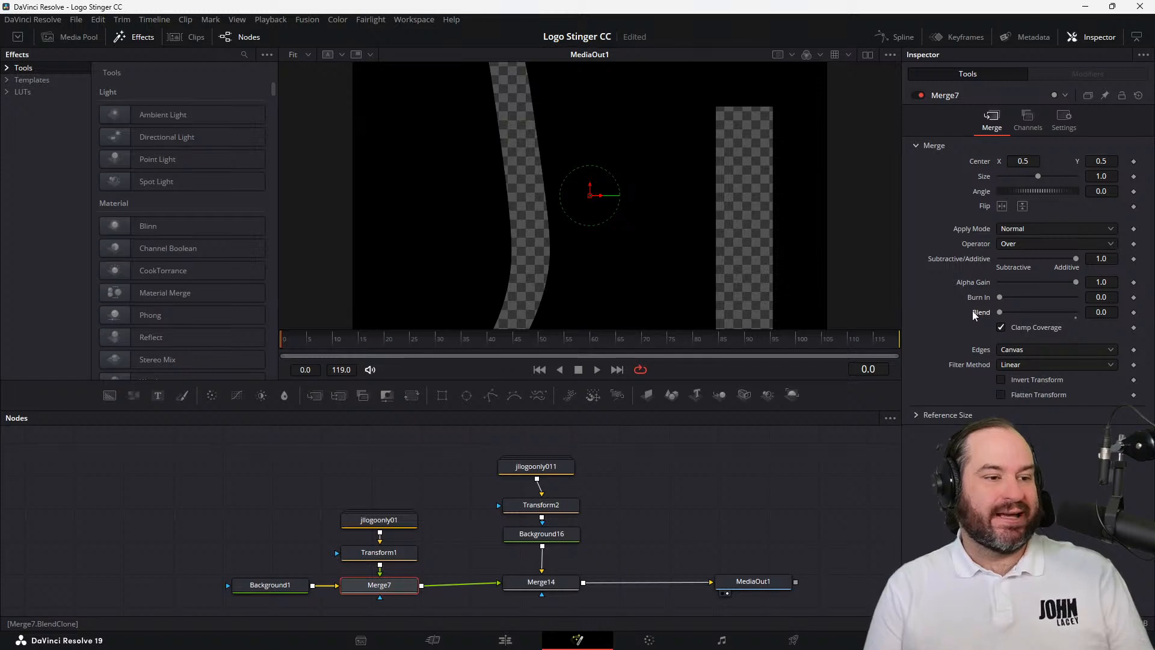
pyautogui.click(565, 473)
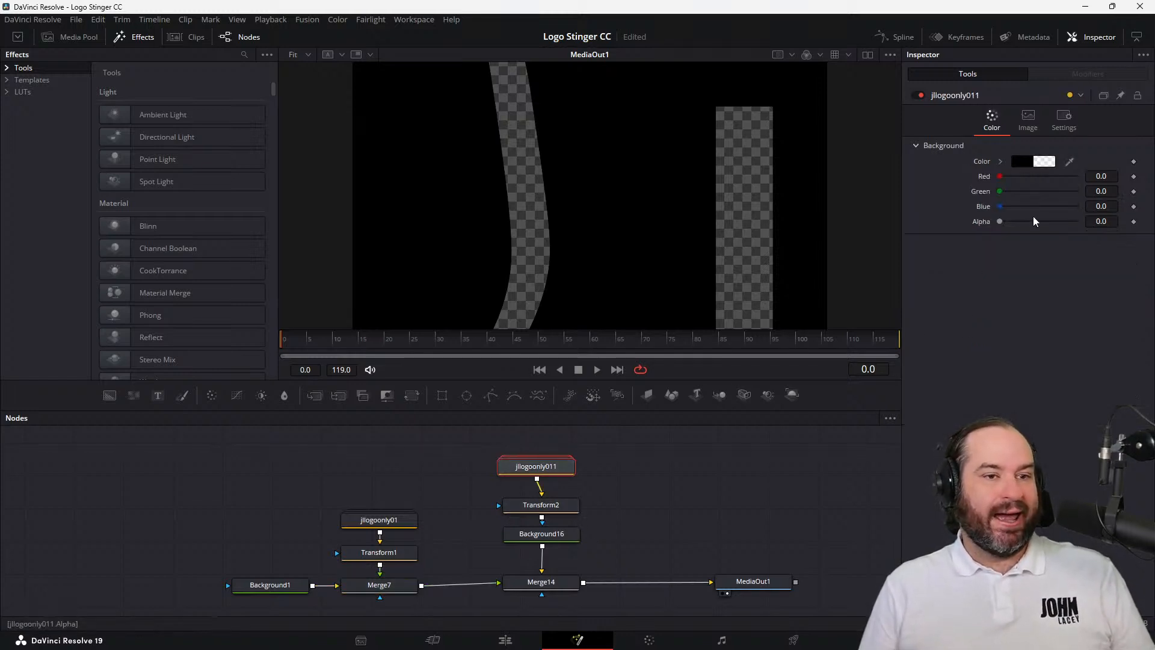
pyautogui.click(558, 512)
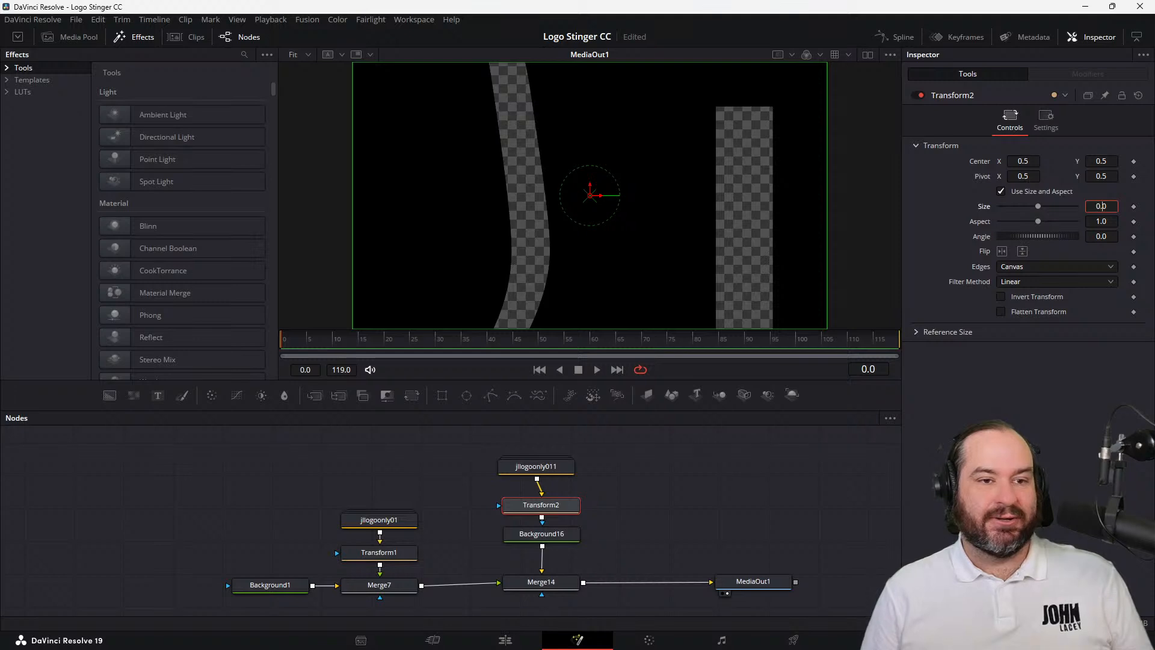
pyautogui.write('0.2')
pyautogui.press('Tab')
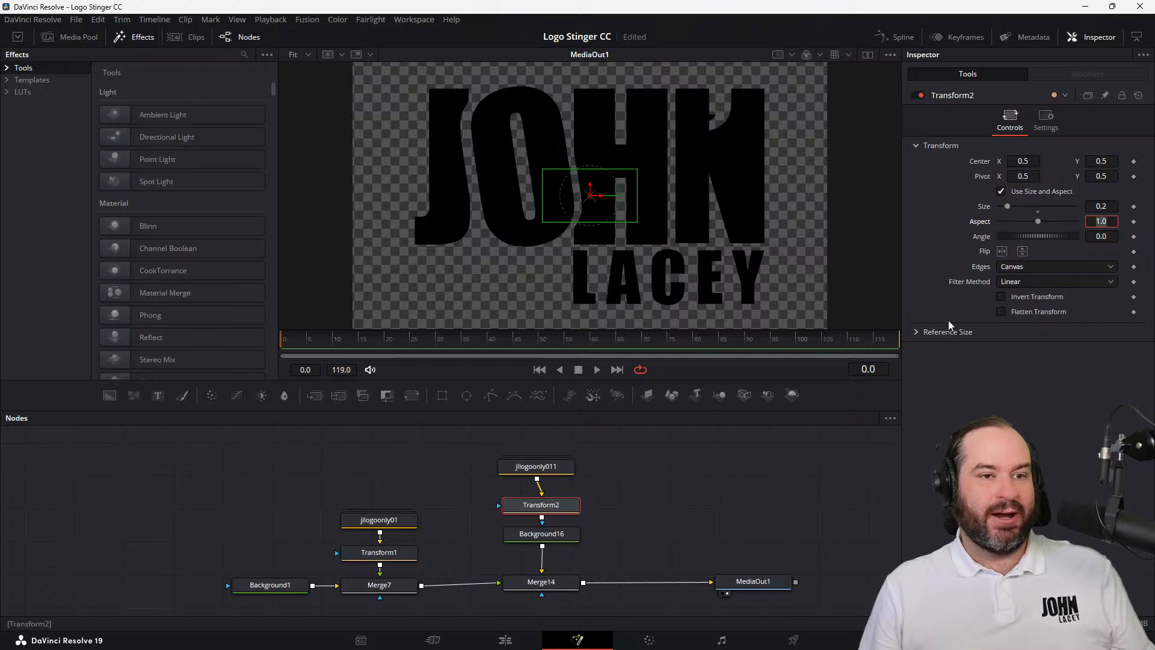
pyautogui.click(1063, 125)
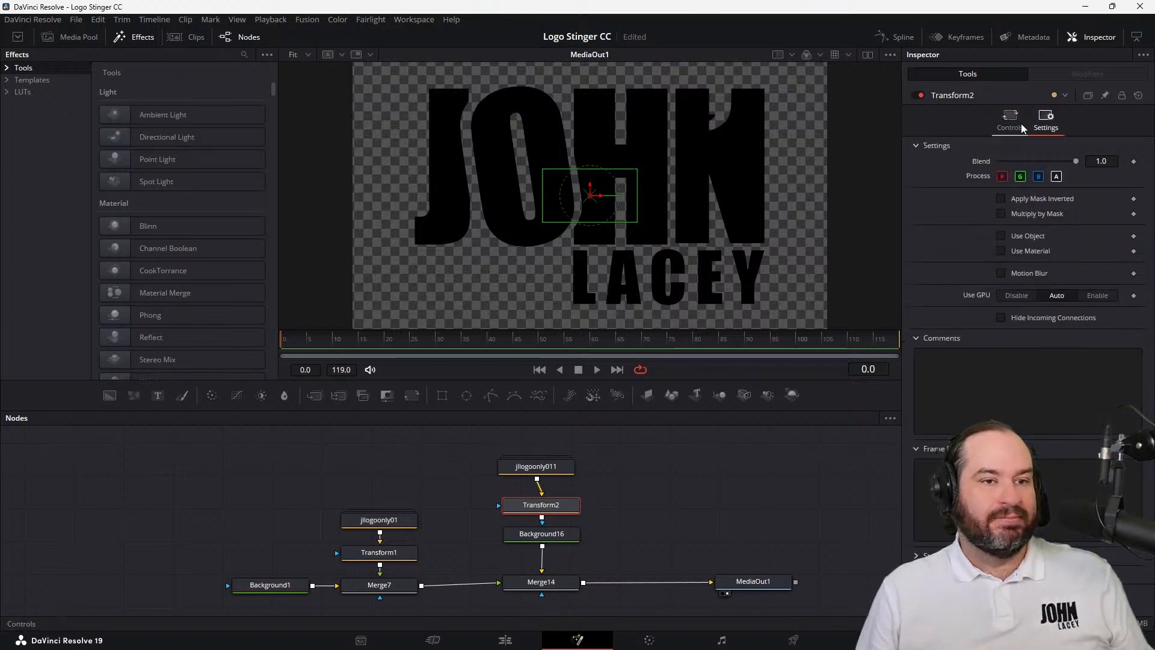
pyautogui.click(1063, 201)
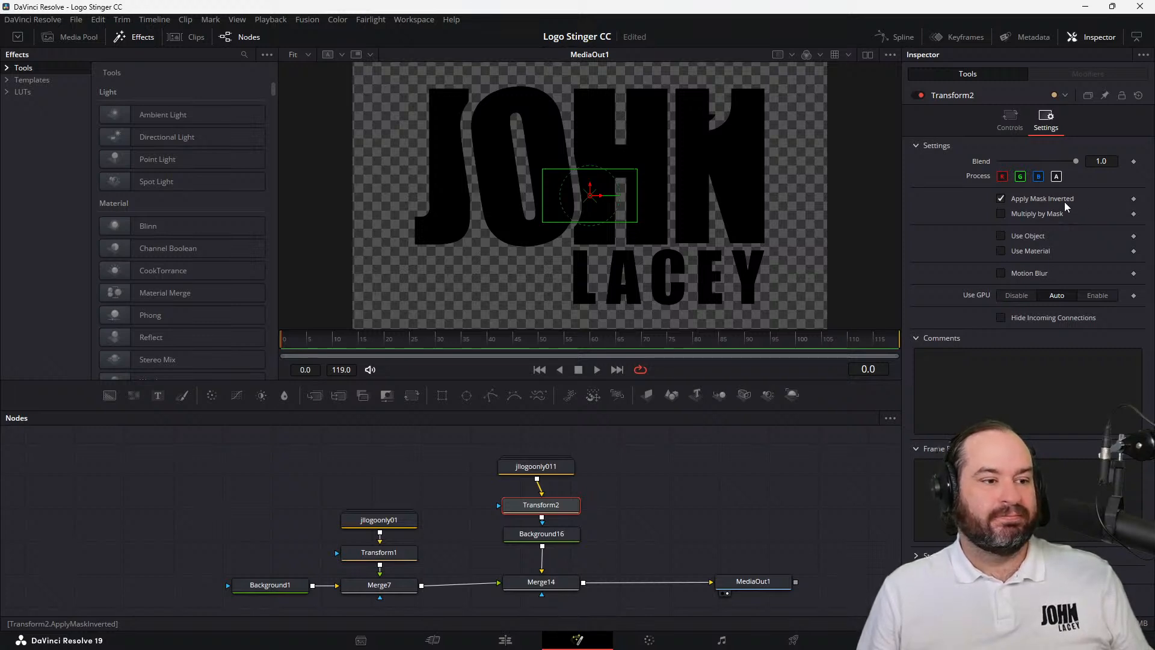
pyautogui.click(1064, 201)
# Enable Apply Mask Inverted on the Background16 node so the second logo is cut out of the black background
pyautogui.click(569, 533)
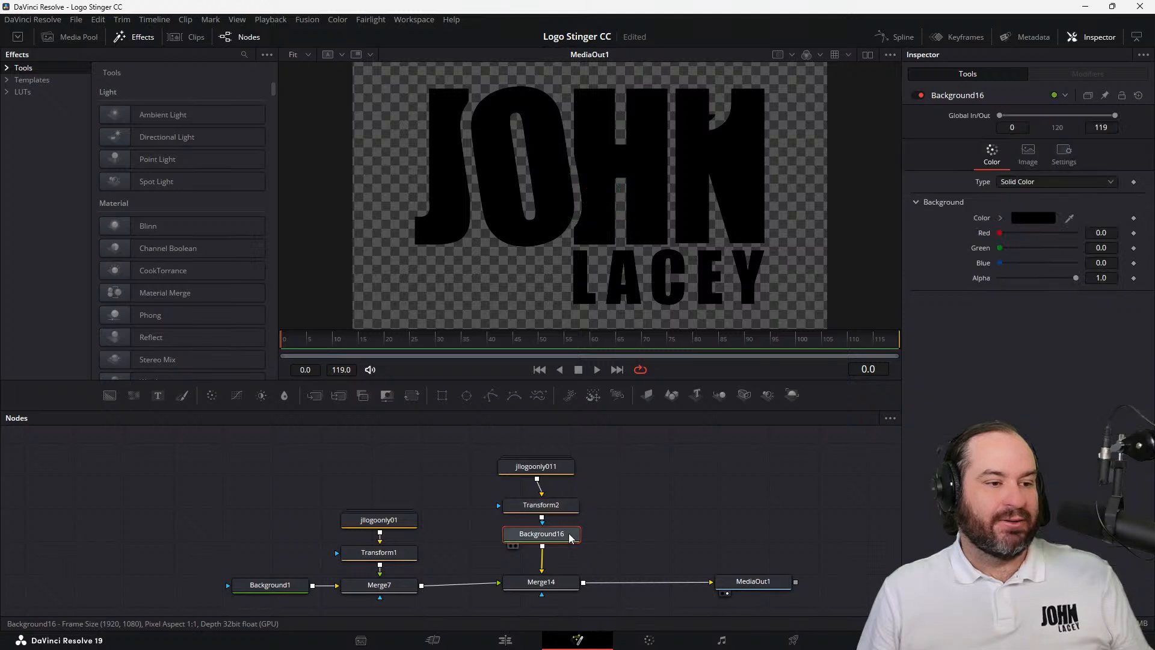
pyautogui.click(1053, 151)
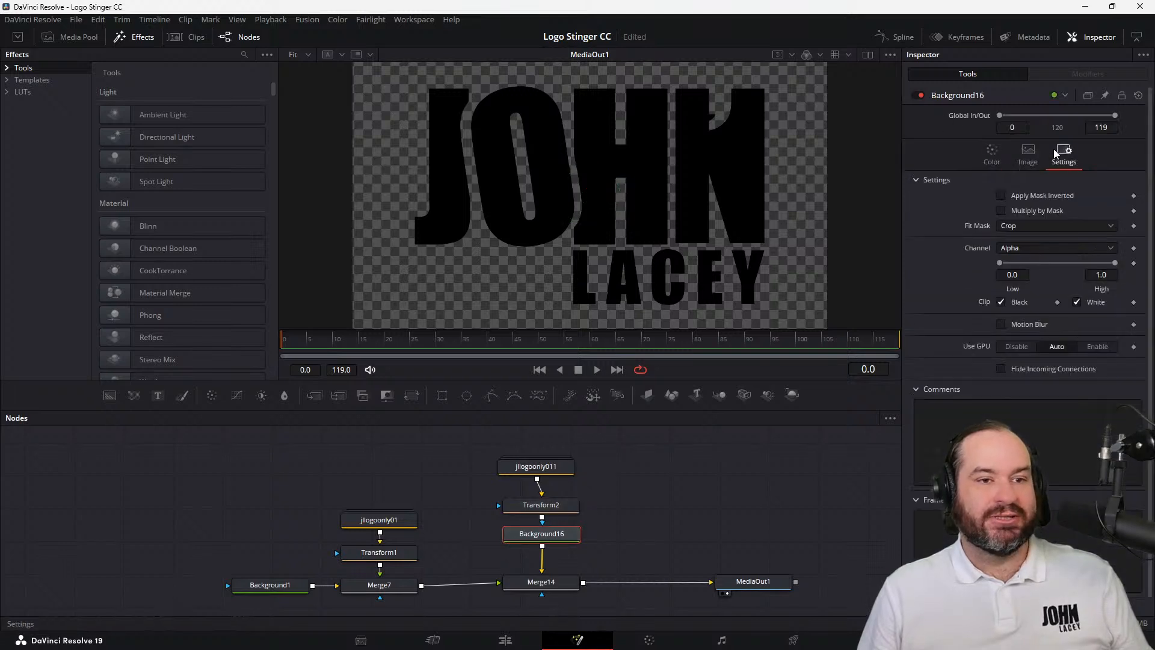
pyautogui.click(1052, 194)
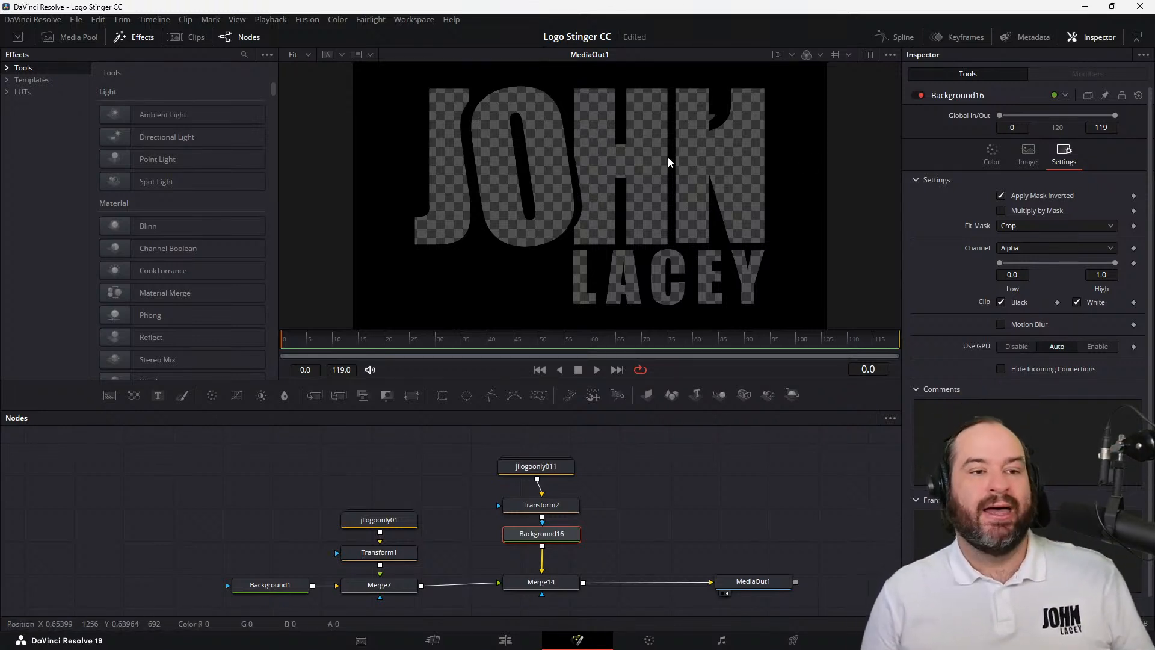
pyautogui.click(1001, 164)
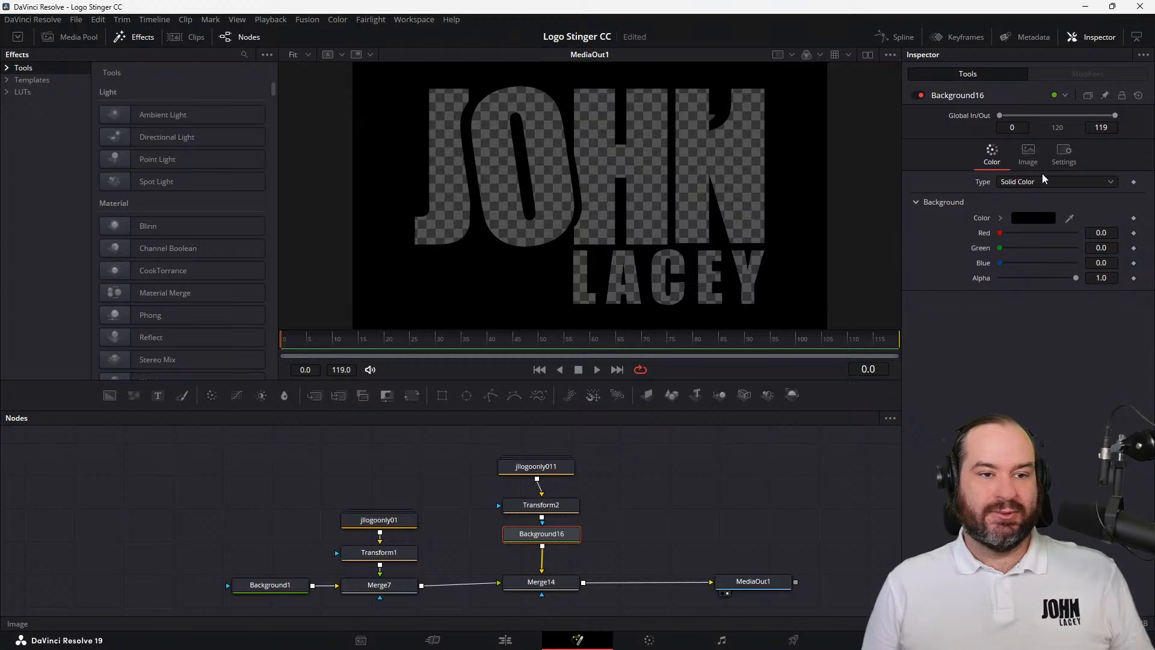
pyautogui.click(540, 509)
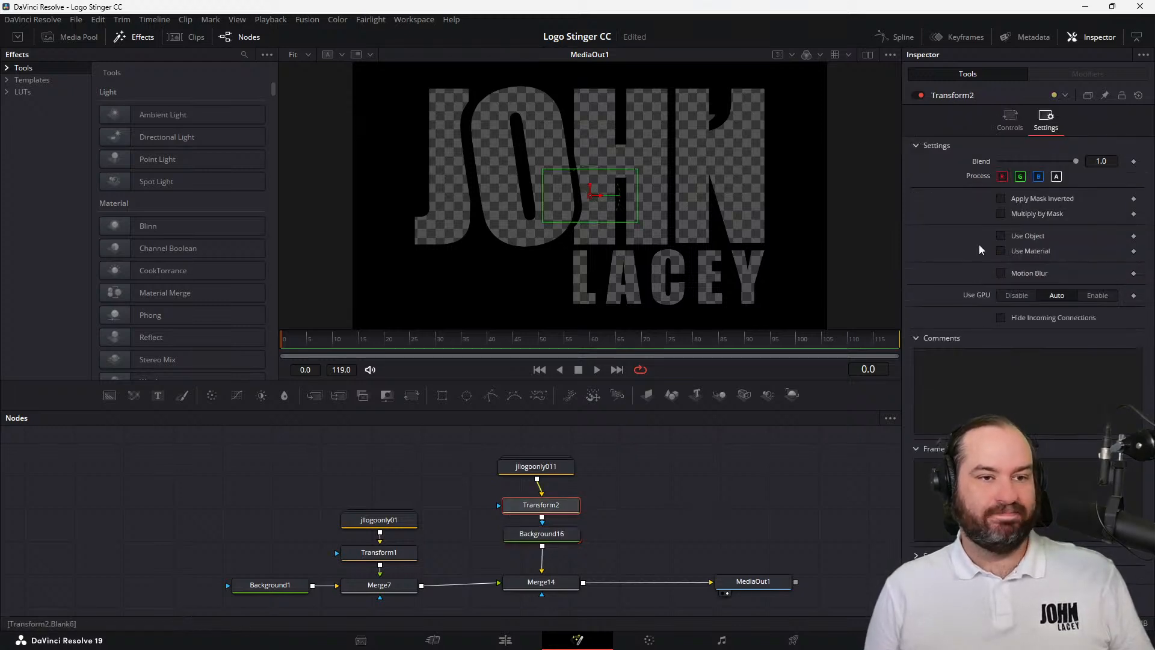
pyautogui.click(1006, 122)
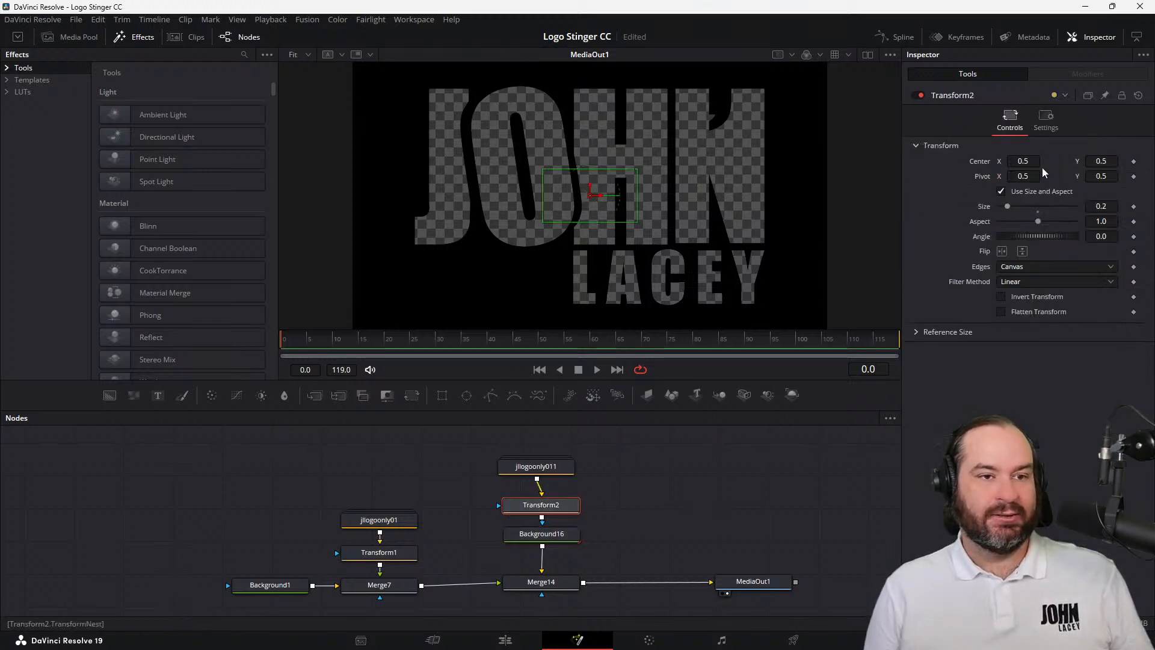
pyautogui.click(1116, 206)
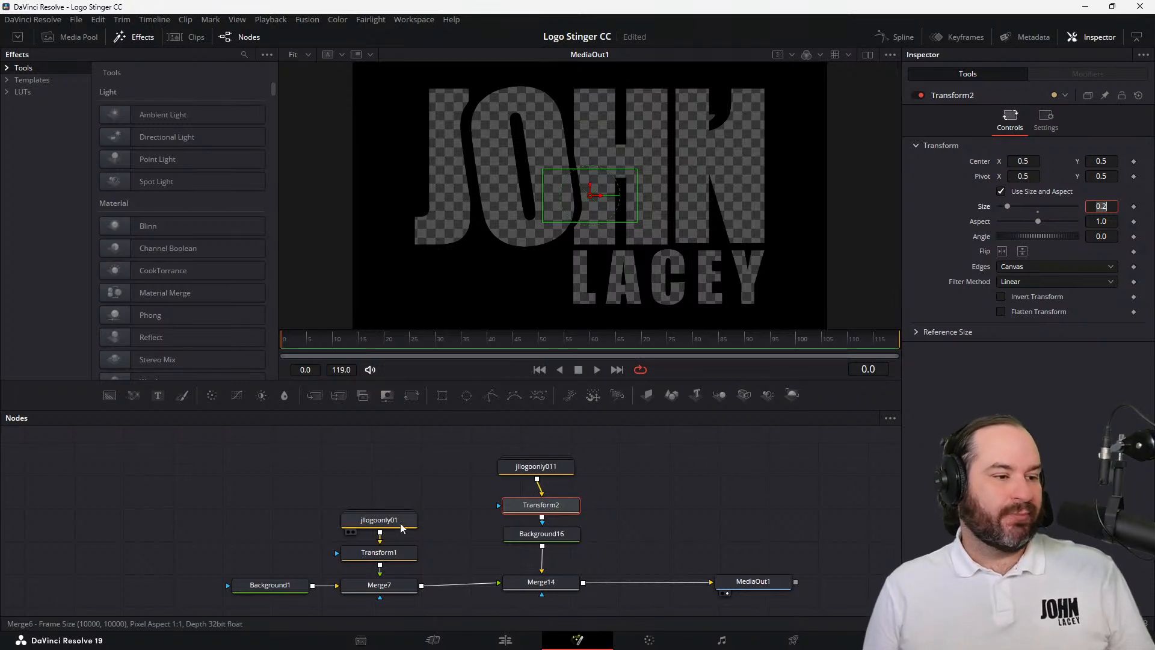
# Set Merge7's Blend back to 1.0 to show the first logo, keeping the single-viewer layout
pyautogui.click(391, 583)
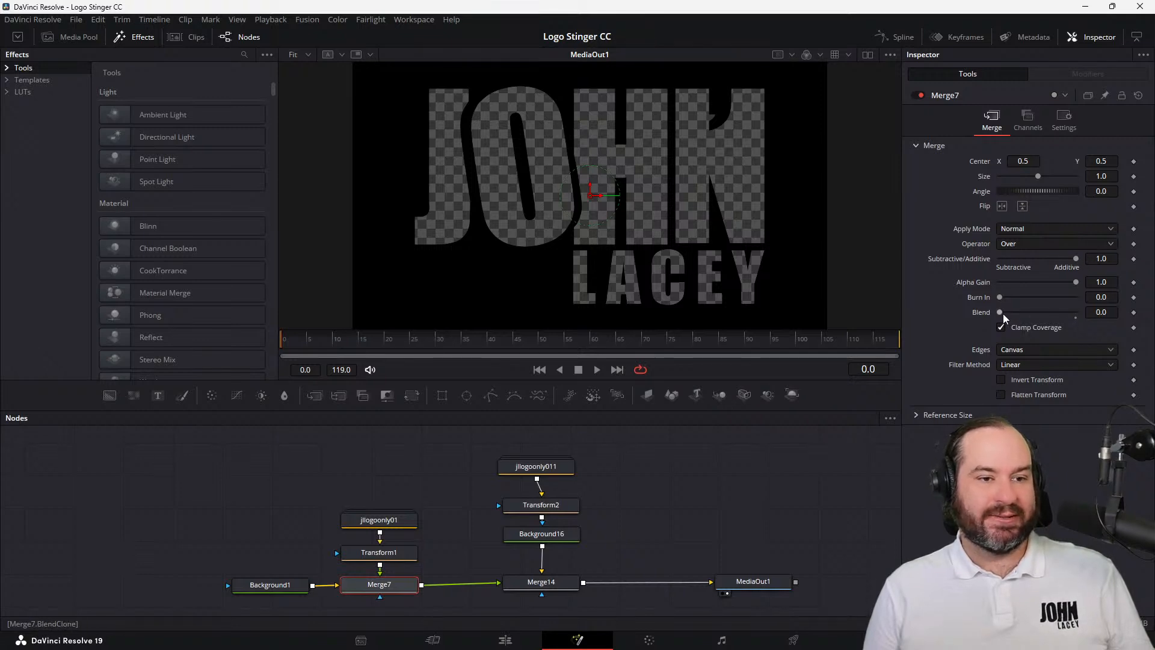
pyautogui.moveTo(1002, 312); pyautogui.dragTo(1099, 320)
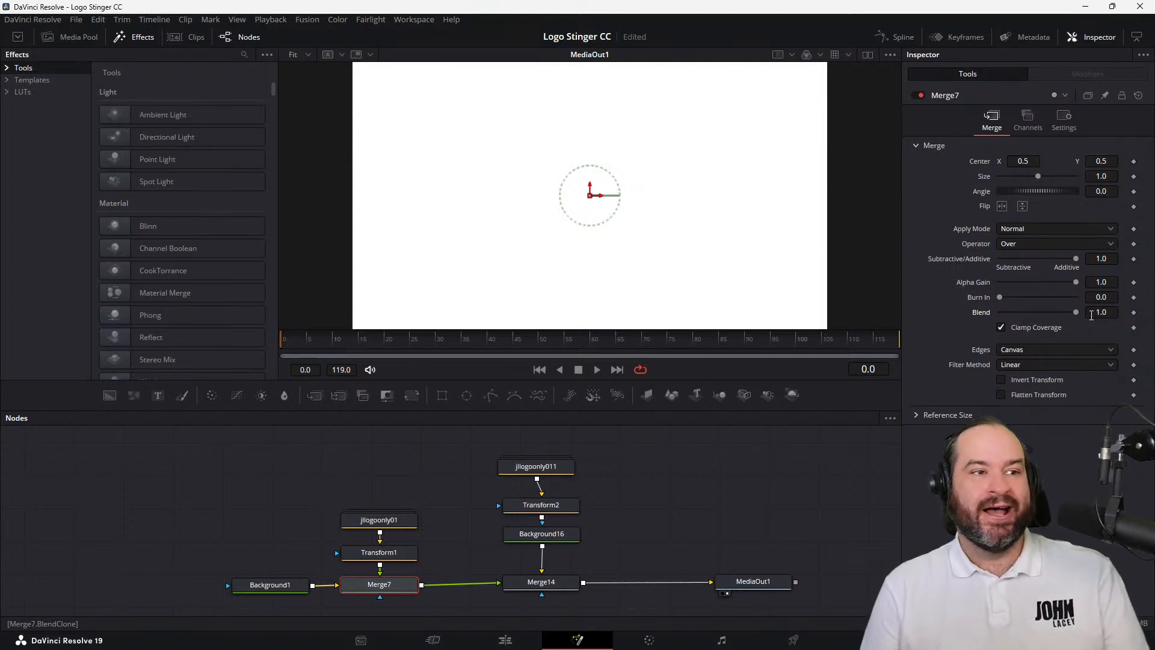
pyautogui.click(867, 55)
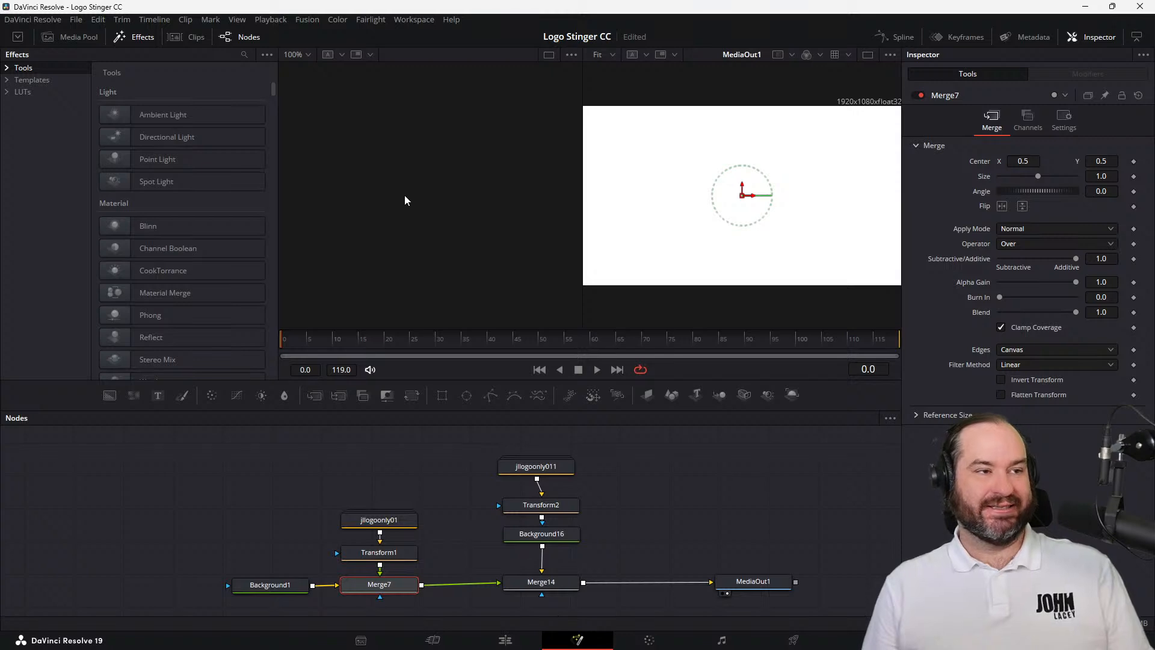
pyautogui.click(864, 59)
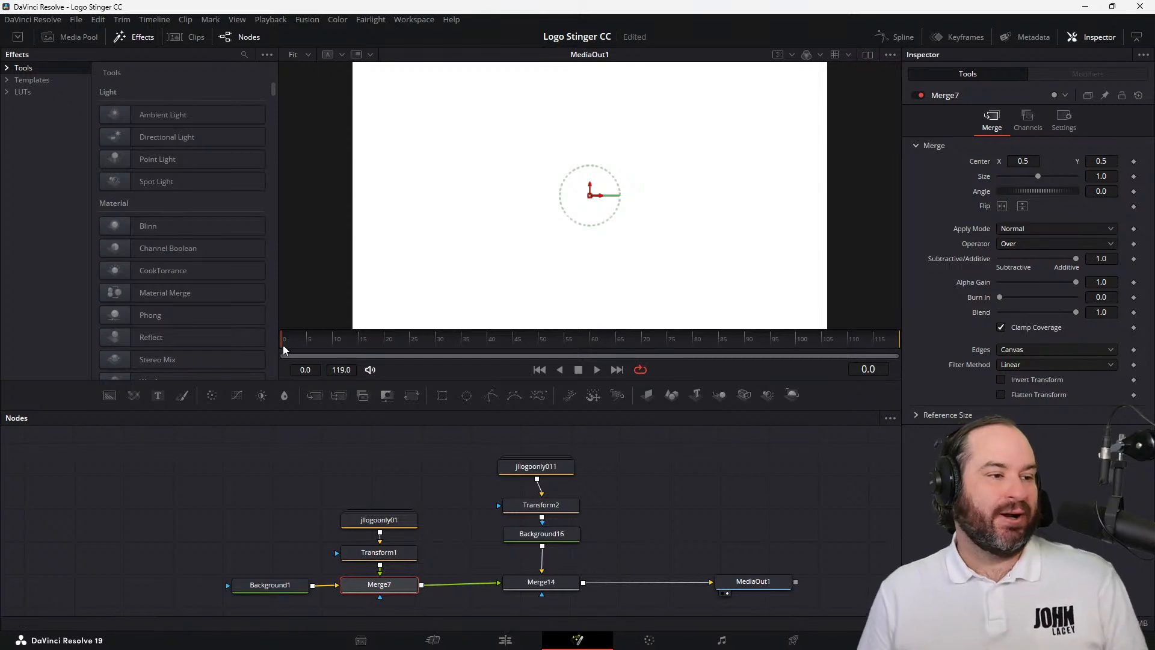
# Keyframe Transform1's Size at frame 50 with a value of 0.2
pyautogui.moveTo(284, 341); pyautogui.dragTo(543, 342)
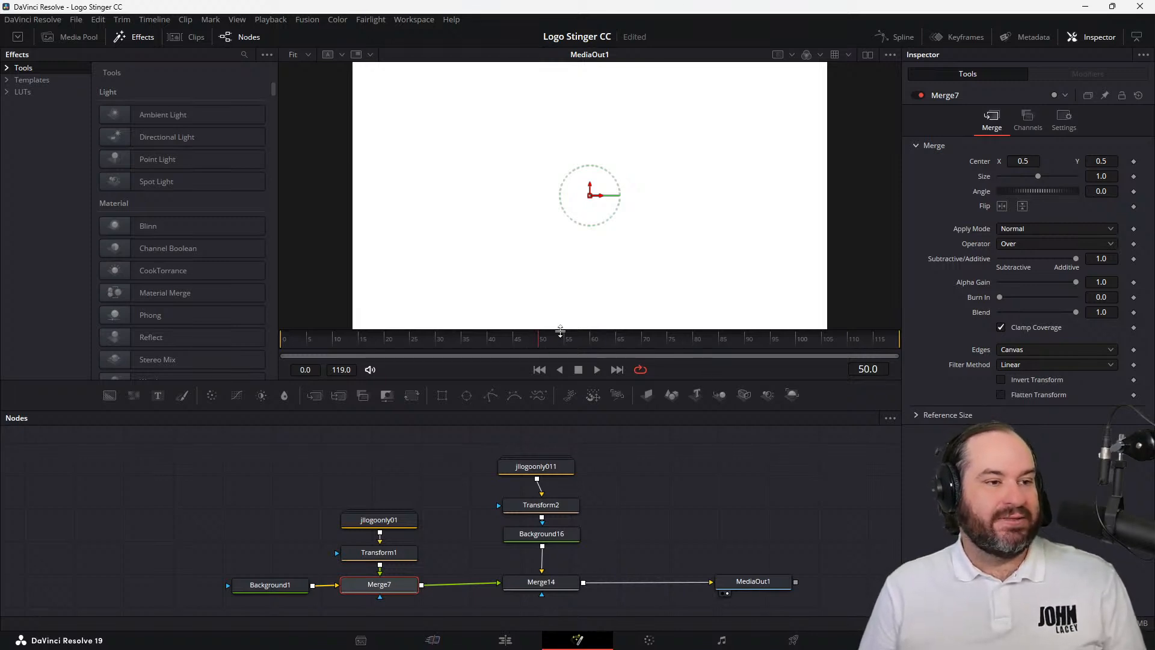
pyautogui.click(396, 553)
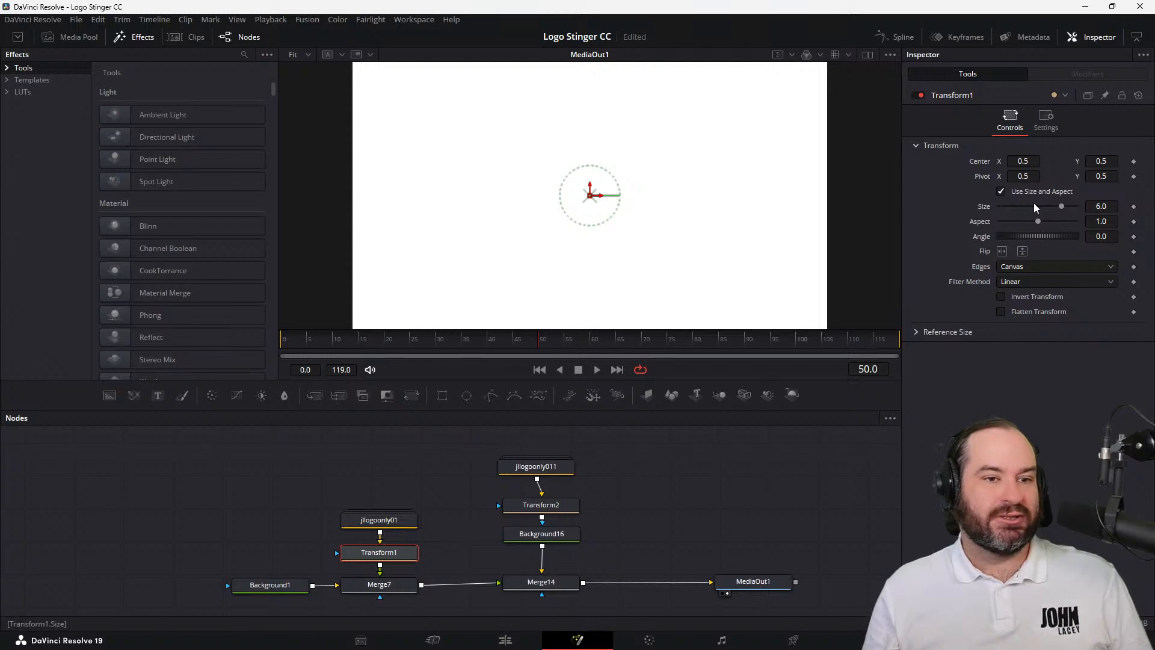
pyautogui.click(1134, 207)
pyautogui.click(1105, 209)
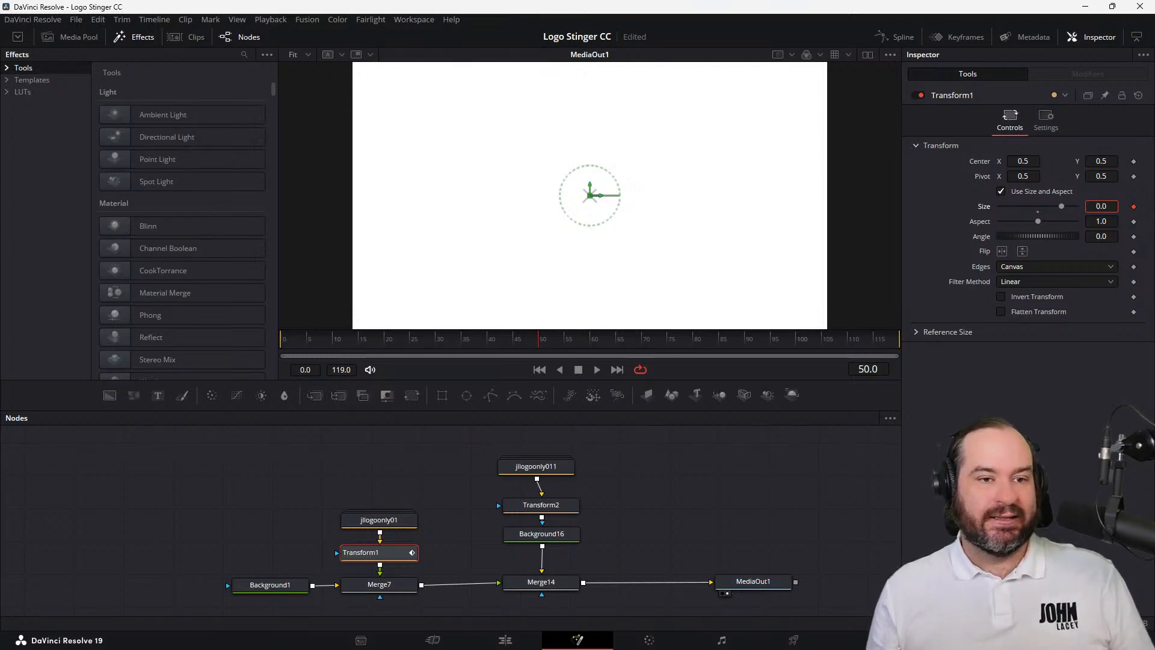
pyautogui.write('2')
pyautogui.press('Tab')
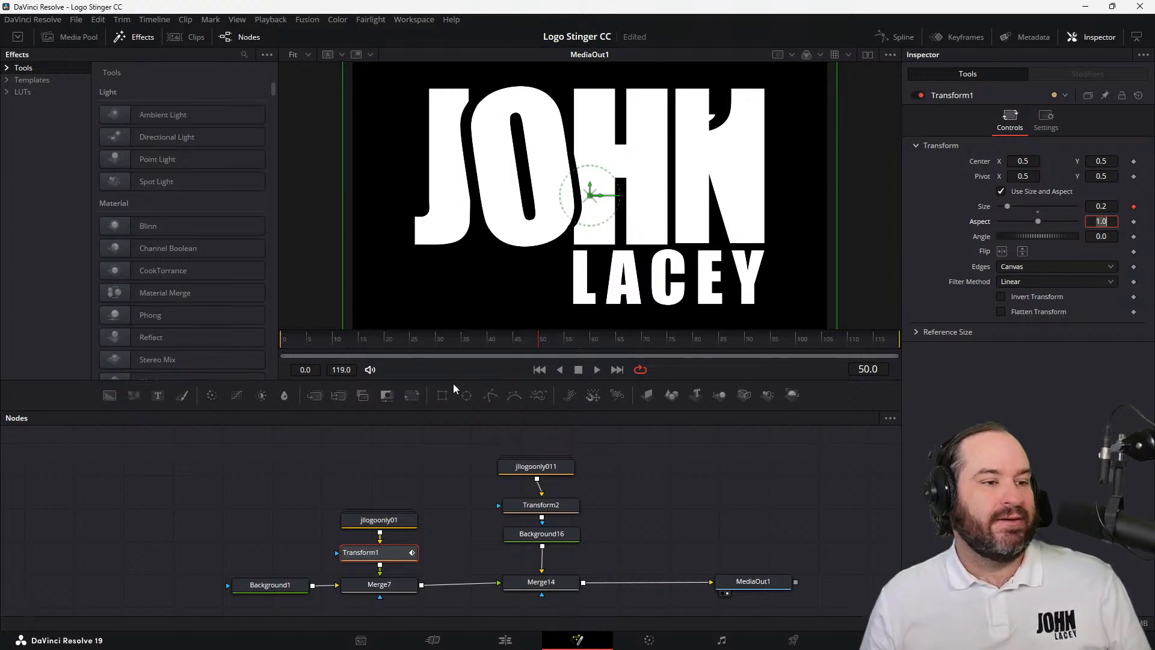
# Keyframe Transform1's Size at 6.0 on frame 0 and play back the first logo's scaling animation
pyautogui.moveTo(439, 342); pyautogui.dragTo(284, 350)
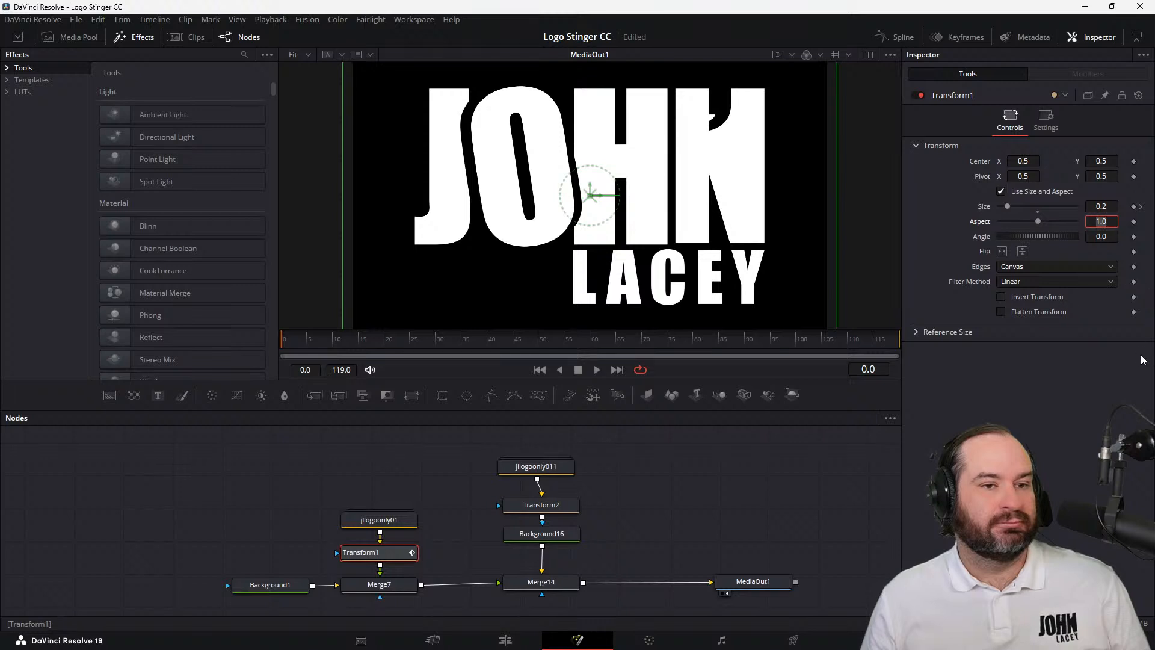
pyautogui.click(1112, 204)
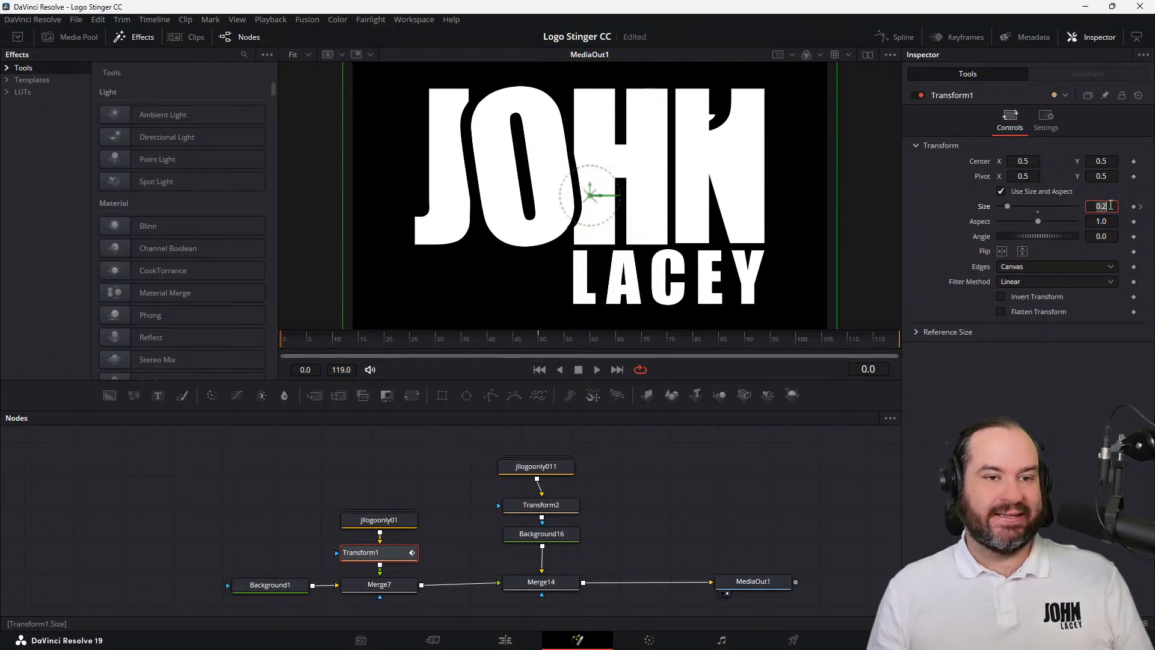
pyautogui.write('6')
pyautogui.press('Tab')
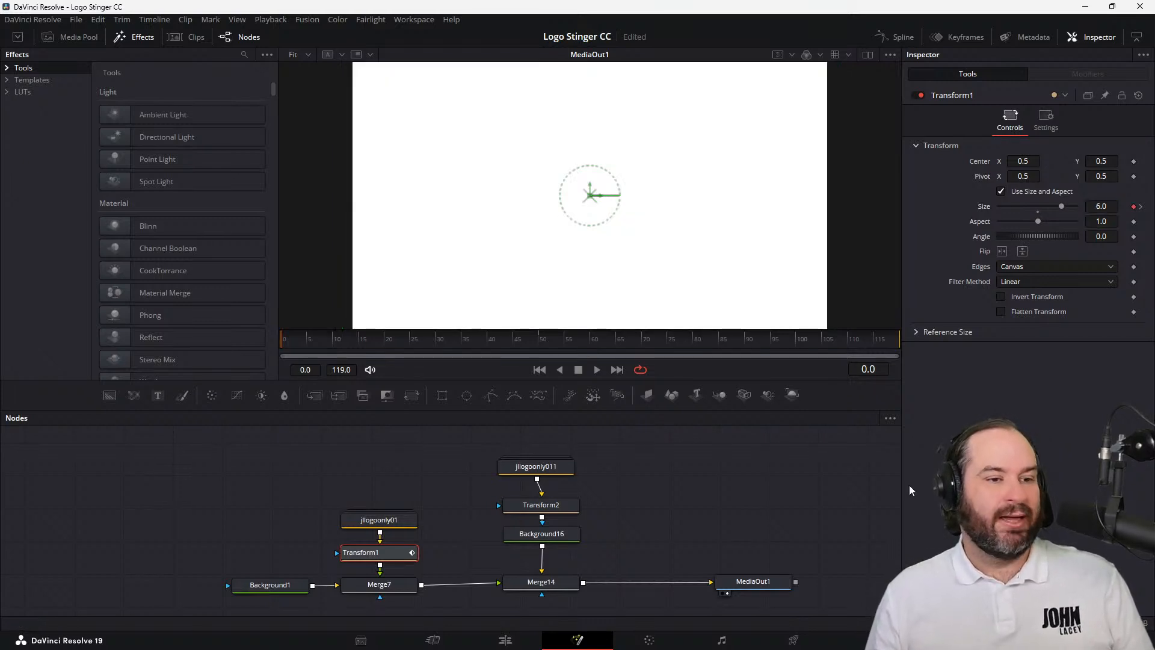
pyautogui.click(596, 369)
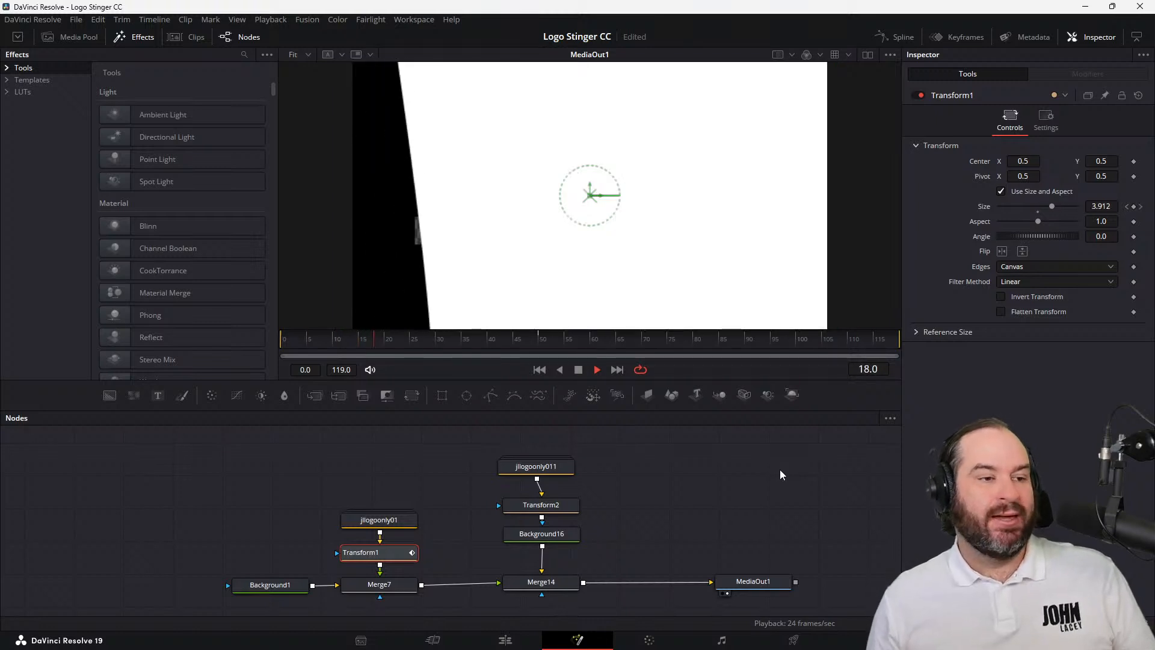
pyautogui.click(583, 370)
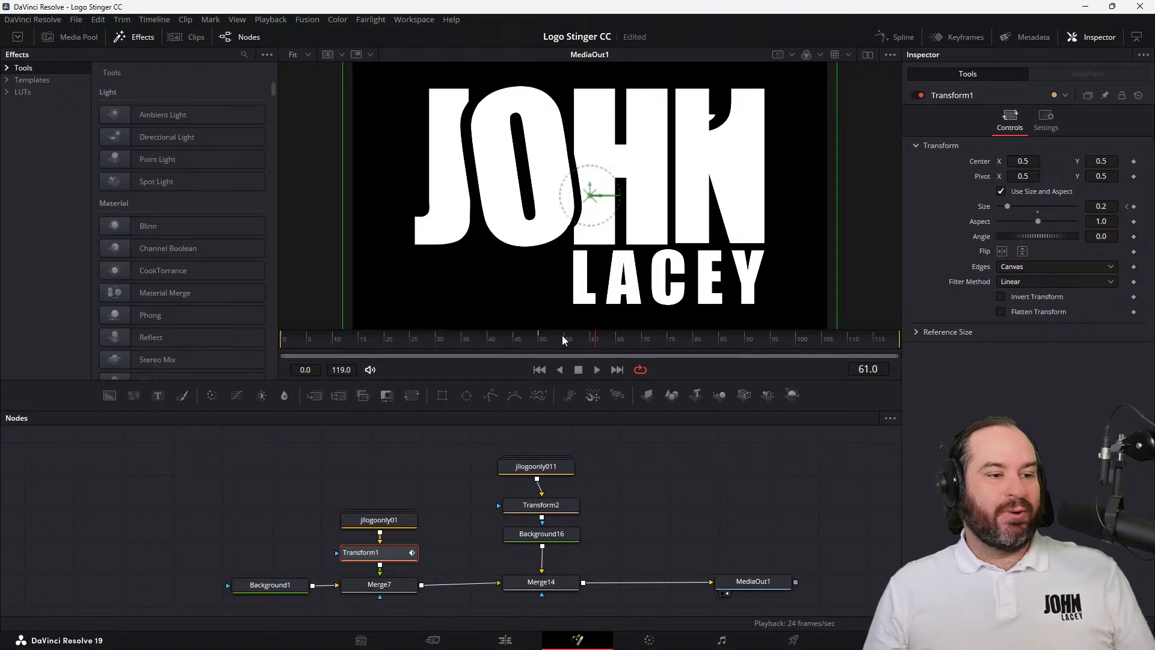
# Park the playhead on frame 55 and review the Background16, Transform2 and Merge14 settings in the second logo's branch
pyautogui.click(549, 534)
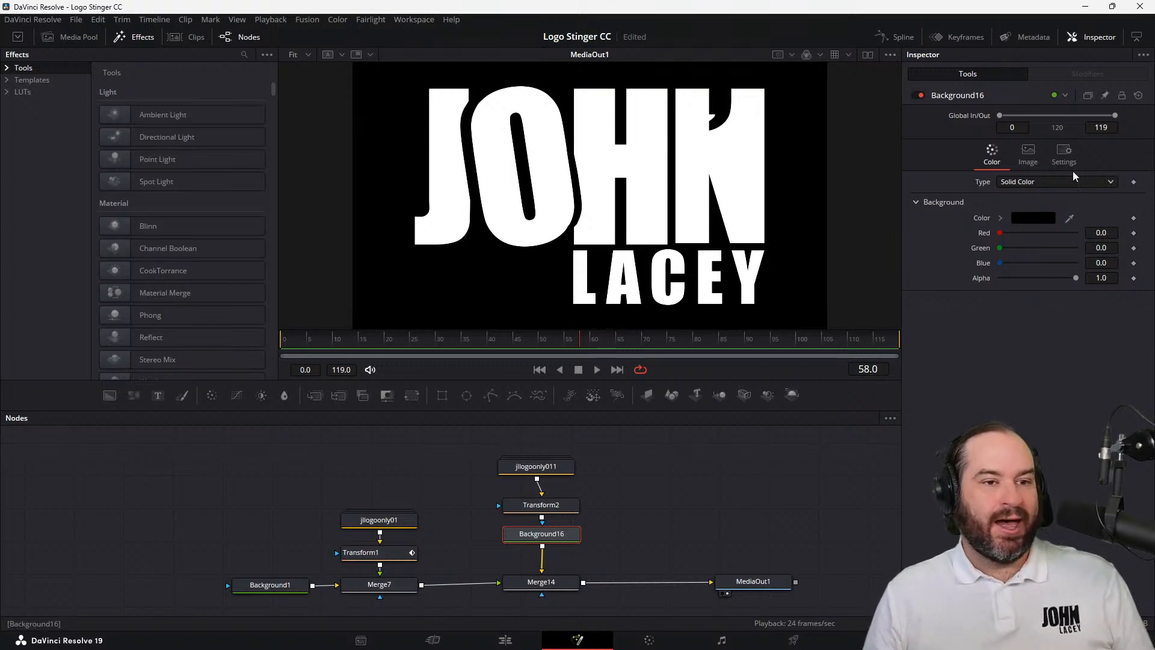
pyautogui.click(1028, 153)
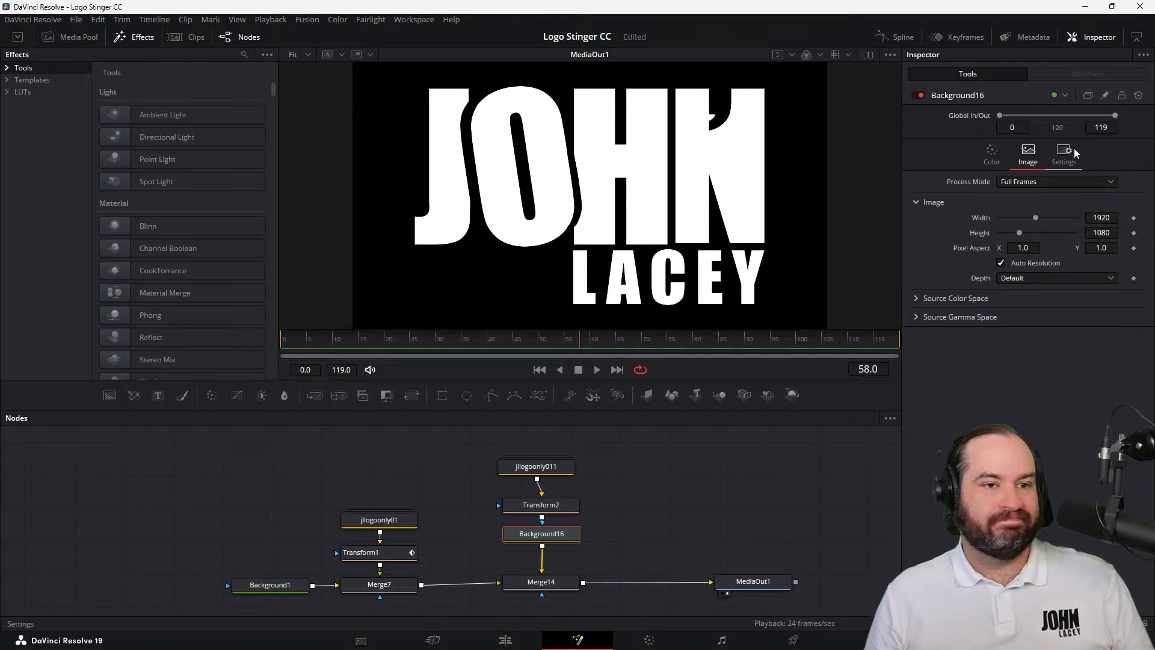
pyautogui.click(553, 505)
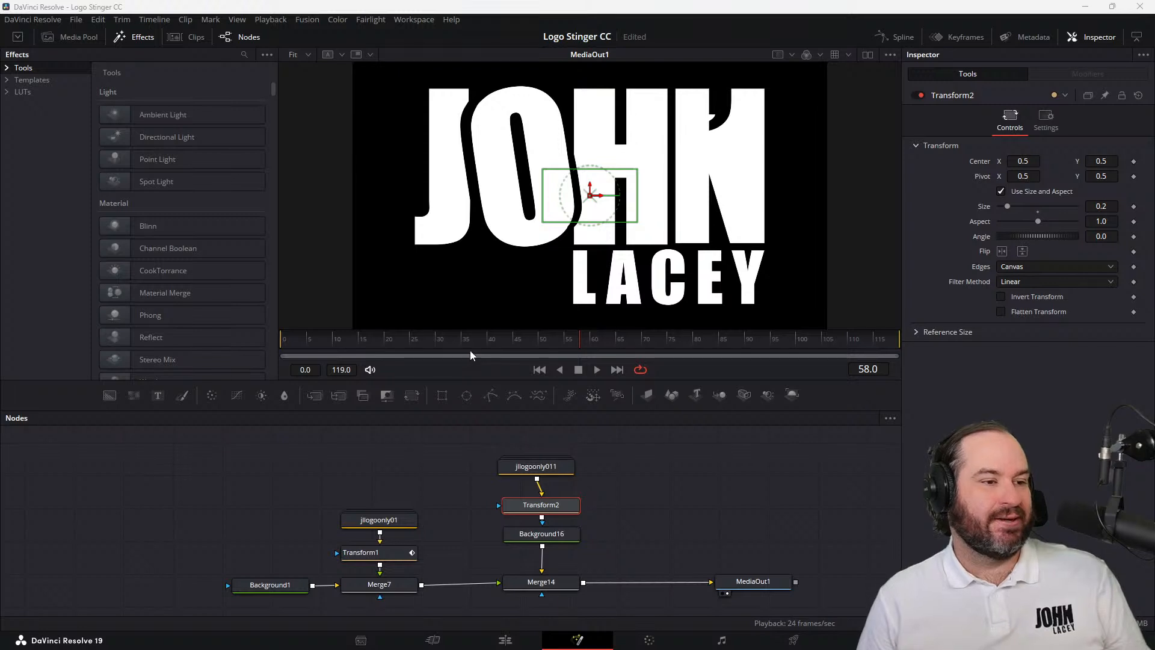
pyautogui.moveTo(470, 350); pyautogui.dragTo(567, 357)
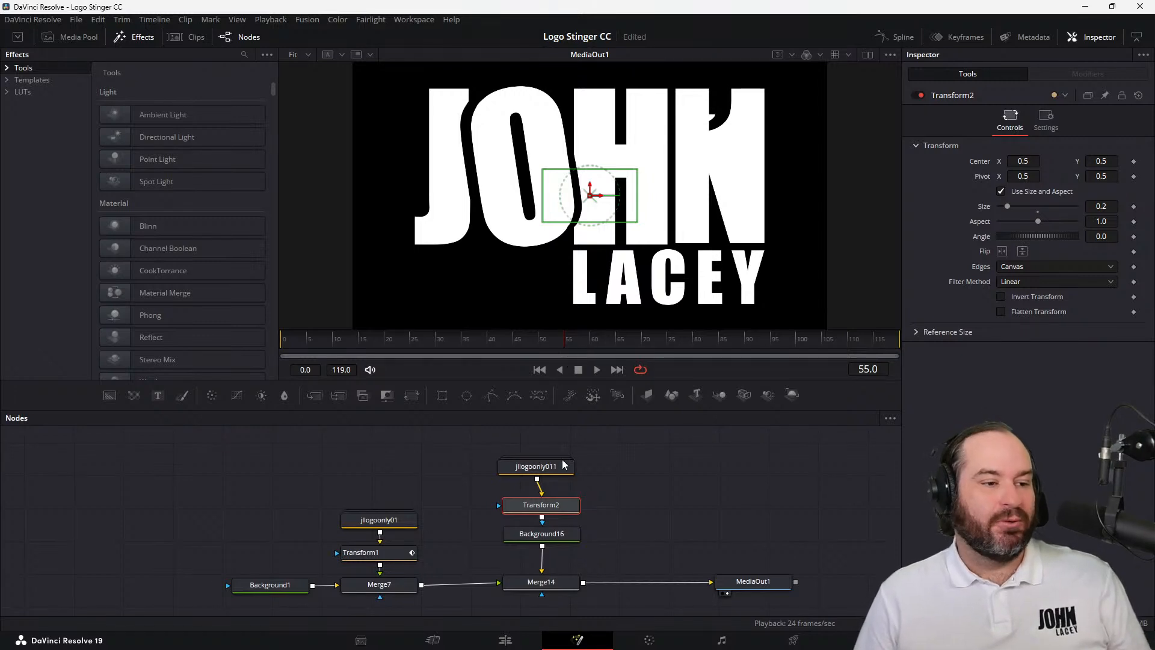
pyautogui.click(555, 536)
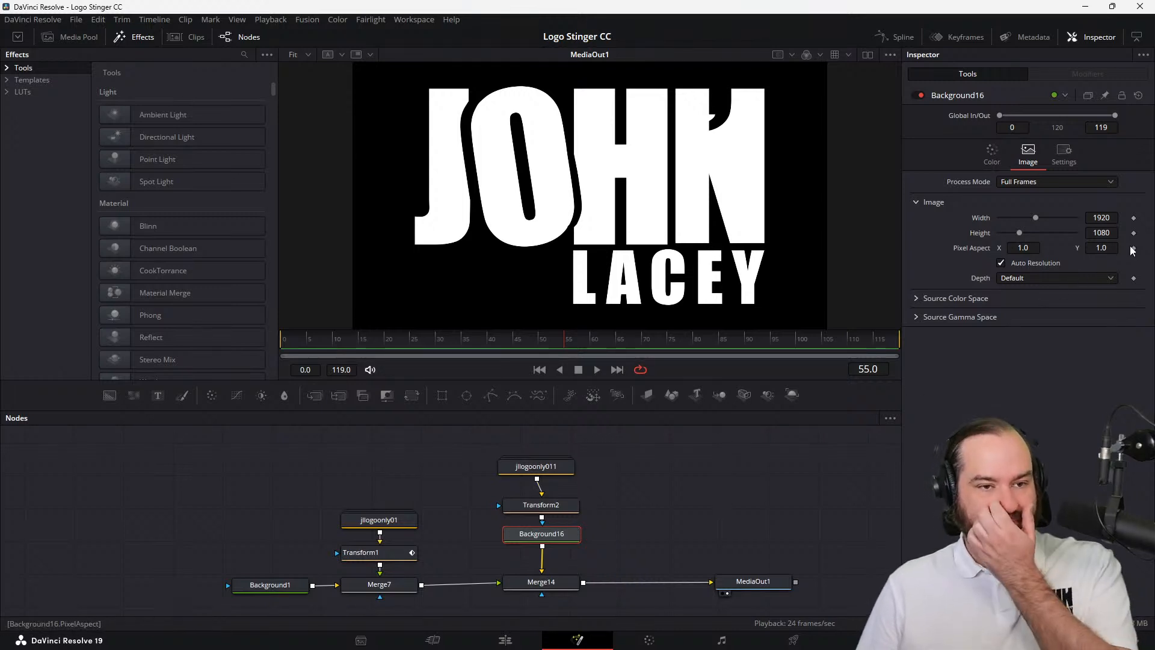
pyautogui.click(992, 152)
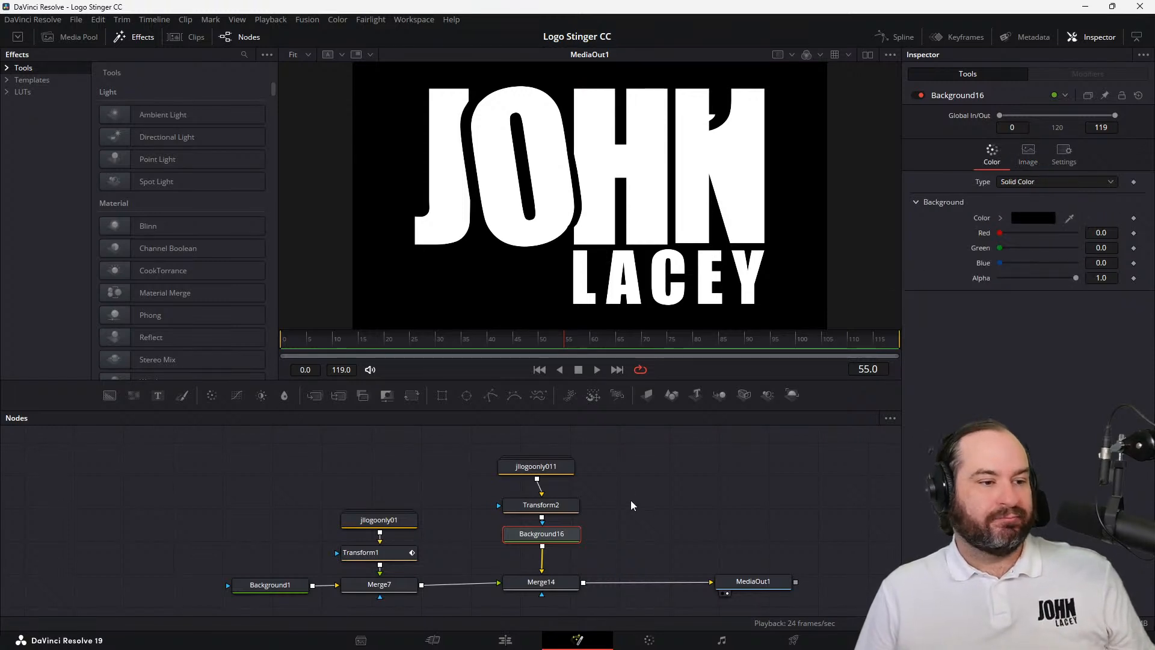
pyautogui.click(563, 581)
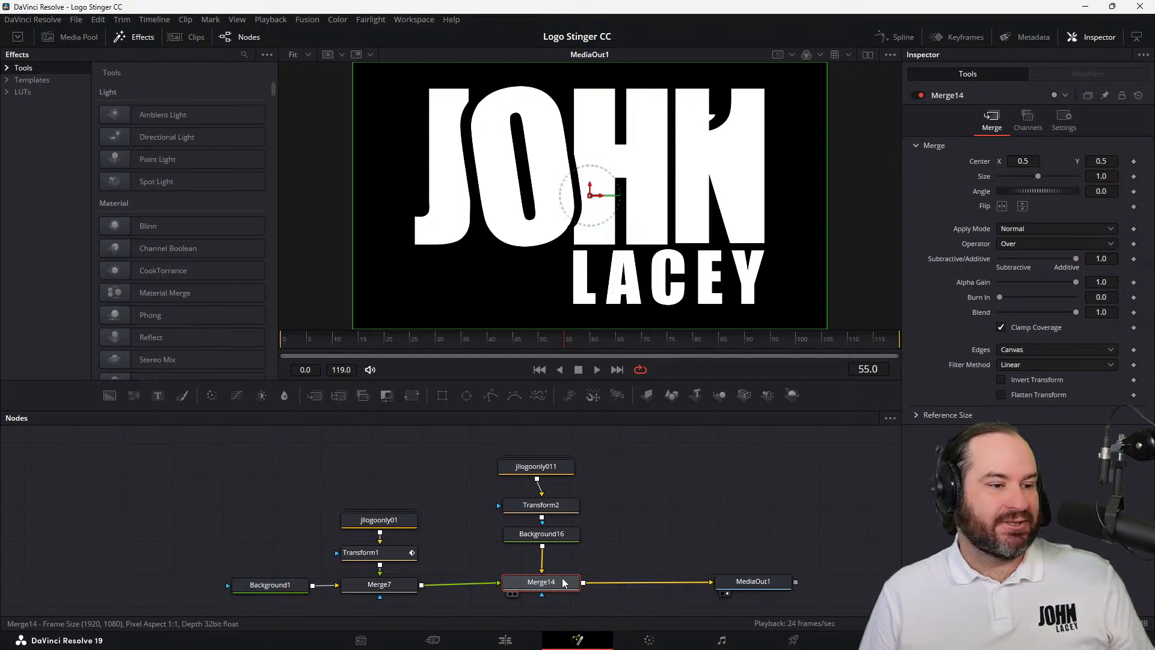
# Keyframe Transform2's Size at frame 55 with a value of 0.2
pyautogui.click(561, 506)
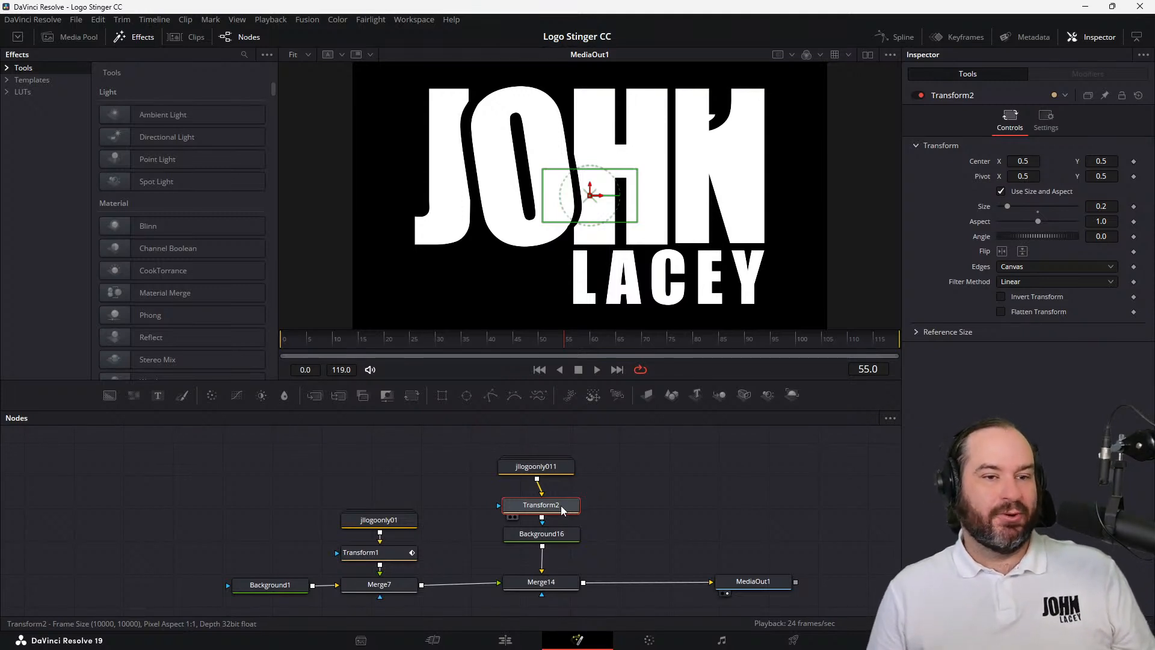
pyautogui.click(1108, 206)
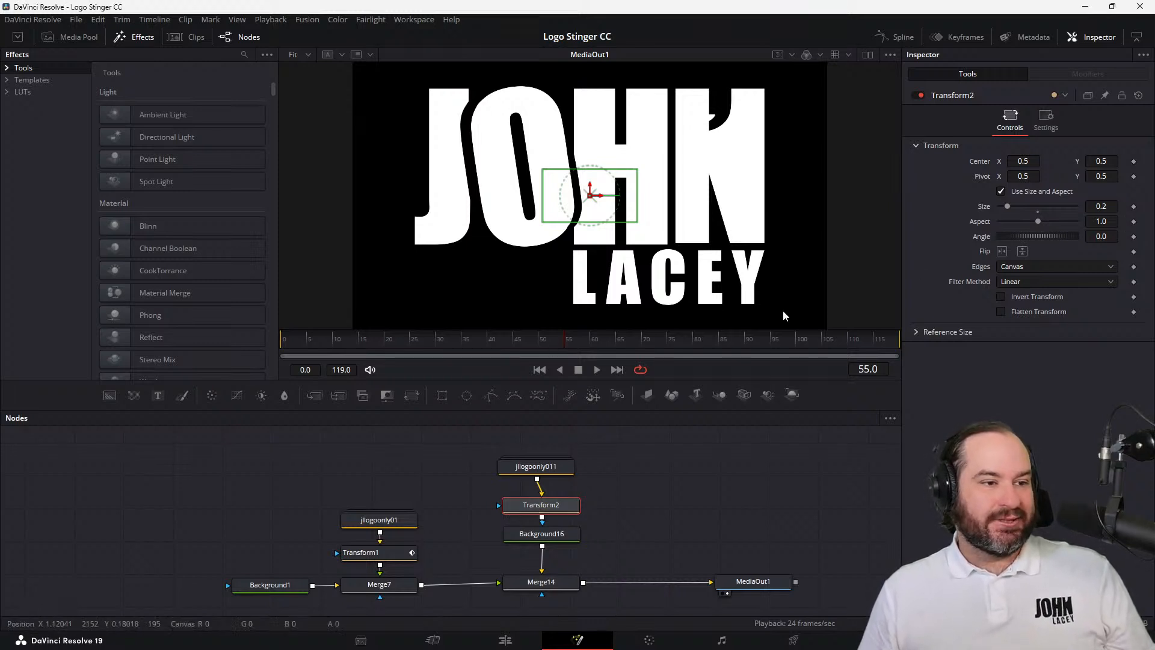
pyautogui.click(546, 345)
pyautogui.moveTo(536, 345); pyautogui.dragTo(540, 345)
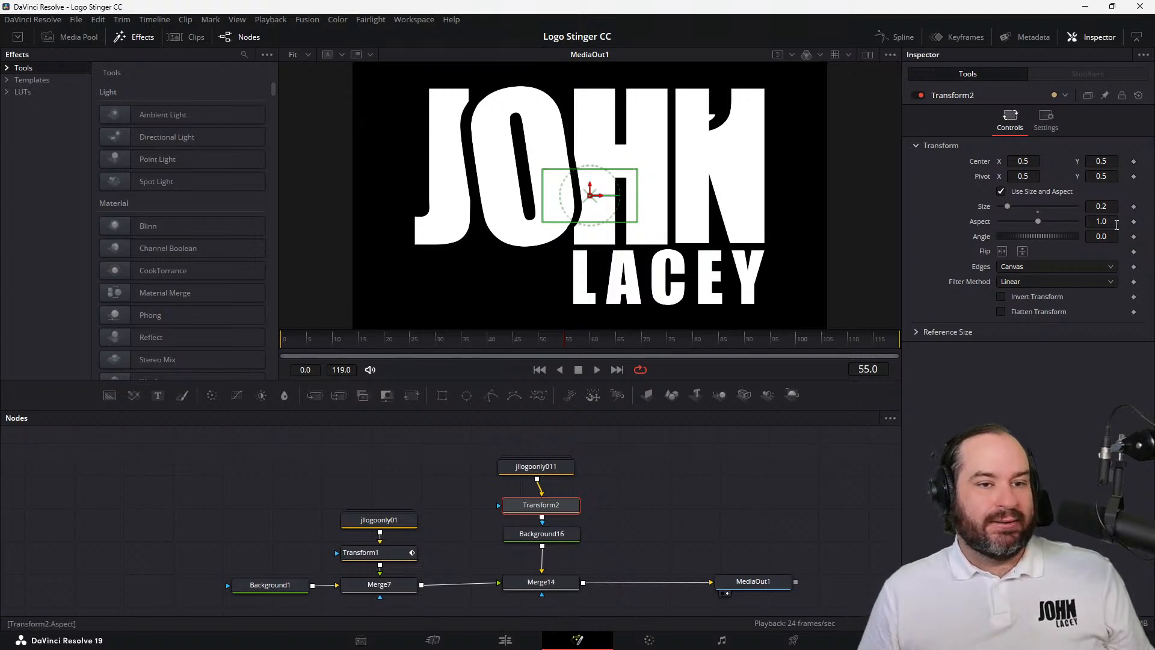
pyautogui.click(1134, 207)
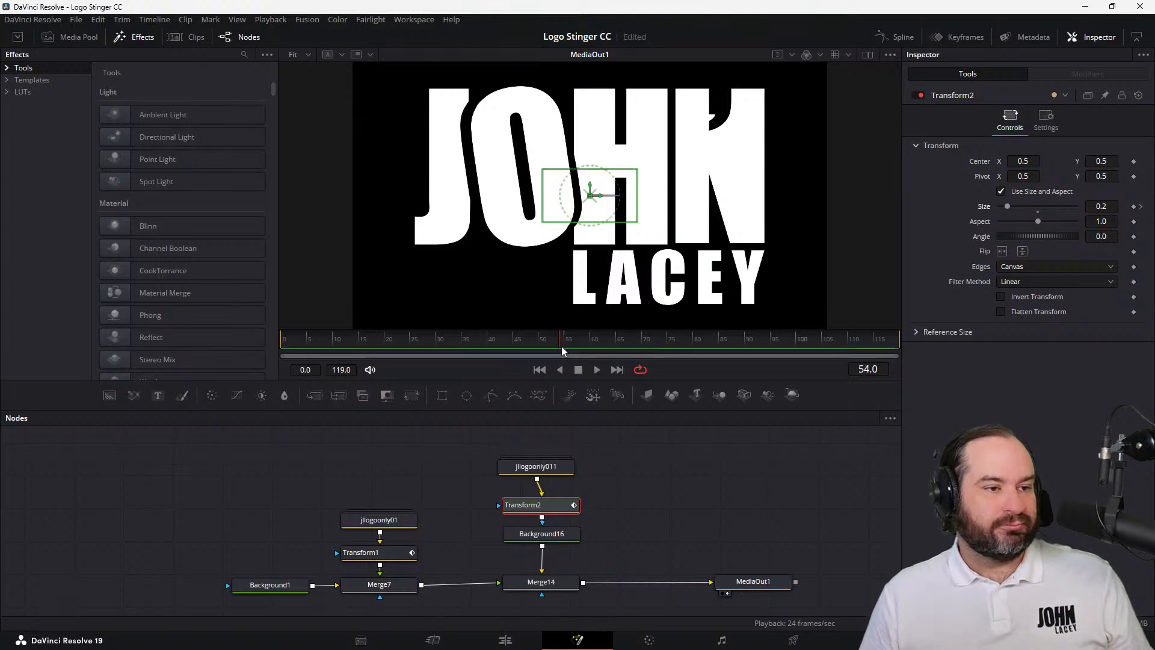
# Keyframe Transform2's Size at 6.0 on the last frame, 119
pyautogui.click(839, 337)
pyautogui.moveTo(839, 337); pyautogui.dragTo(902, 341)
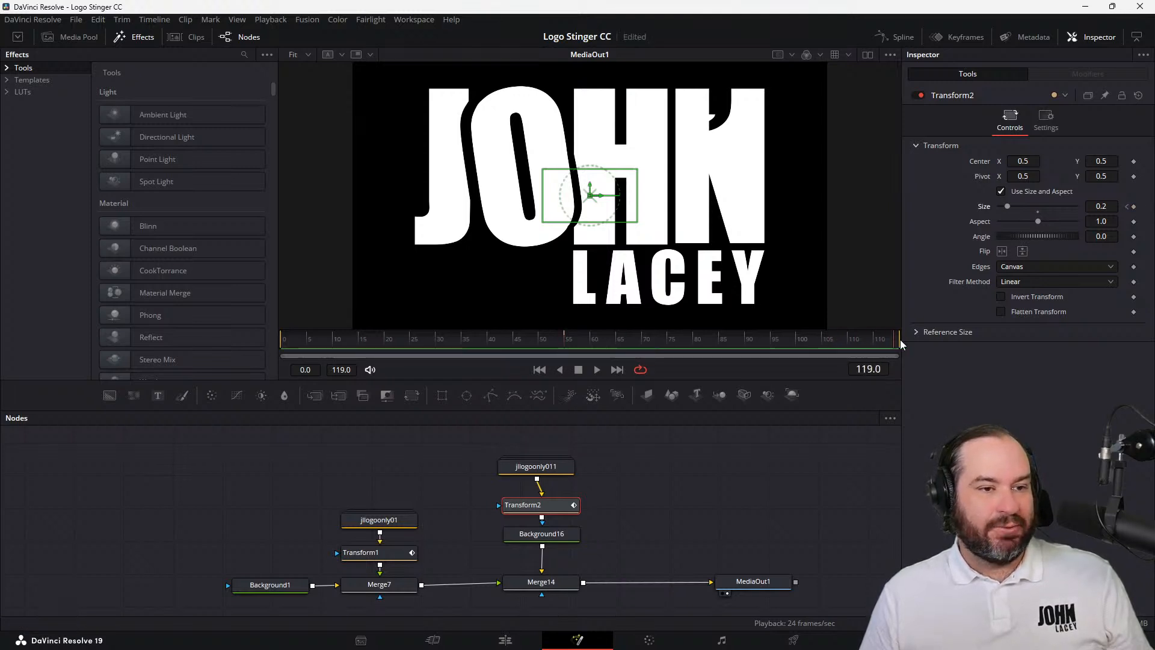
pyautogui.click(1110, 206)
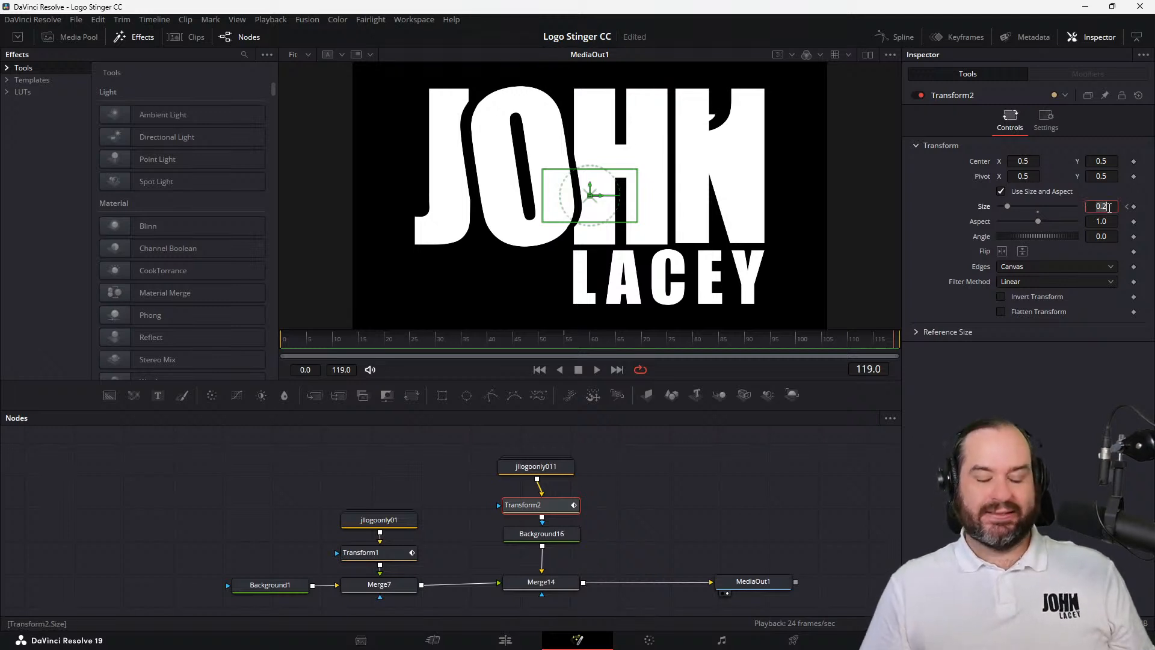
pyautogui.write('6')
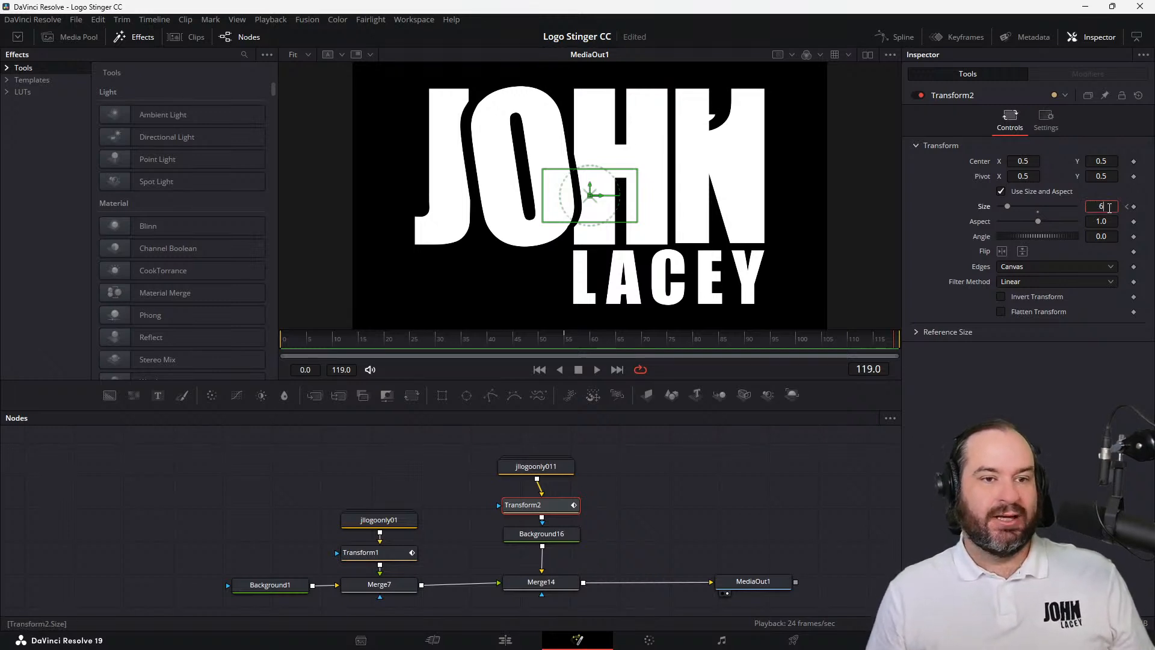
pyautogui.press('Tab')
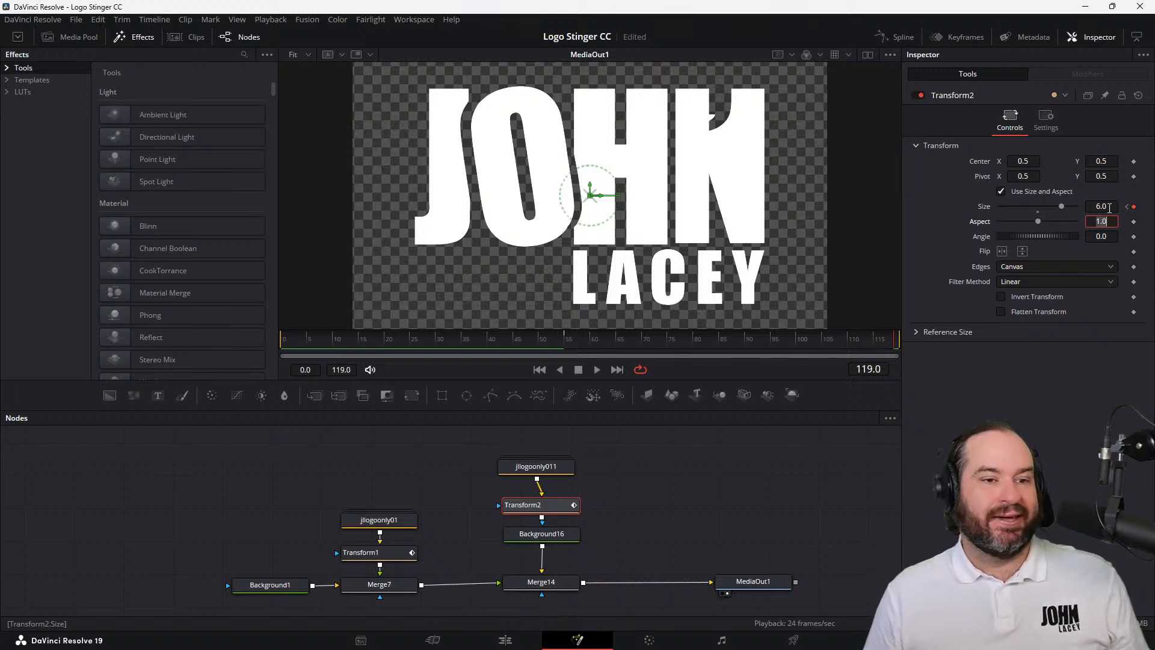
pyautogui.click(1112, 207)
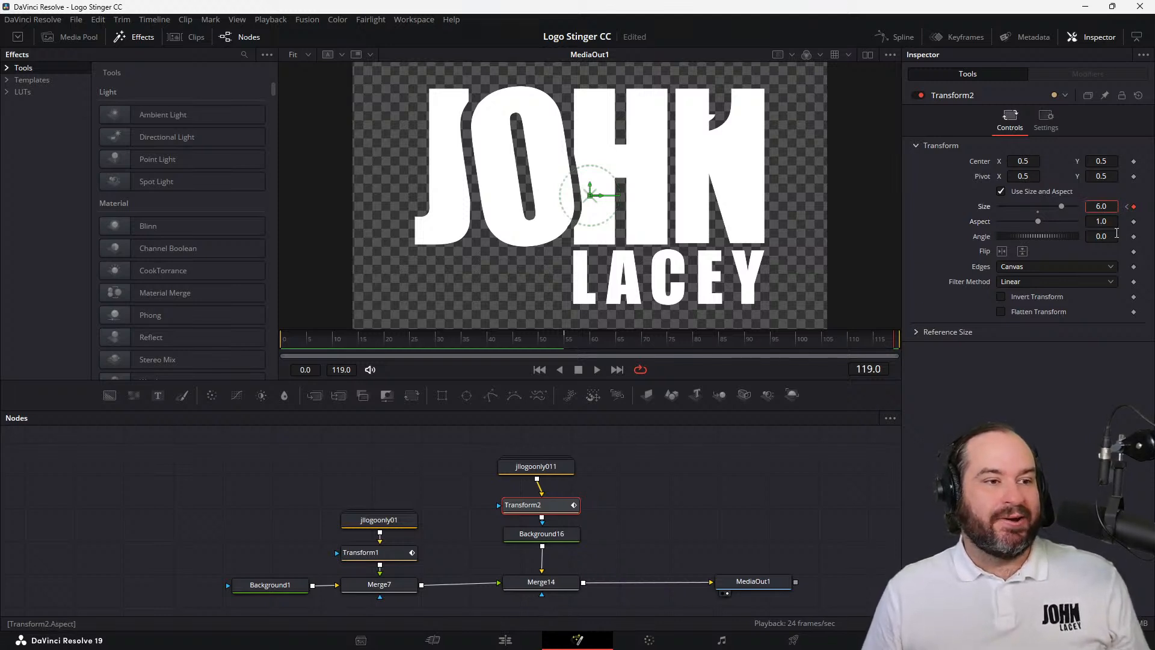
# Scrub back through the second logo's scaling, play the animation from frame 0, and return to the start
pyautogui.click(837, 342)
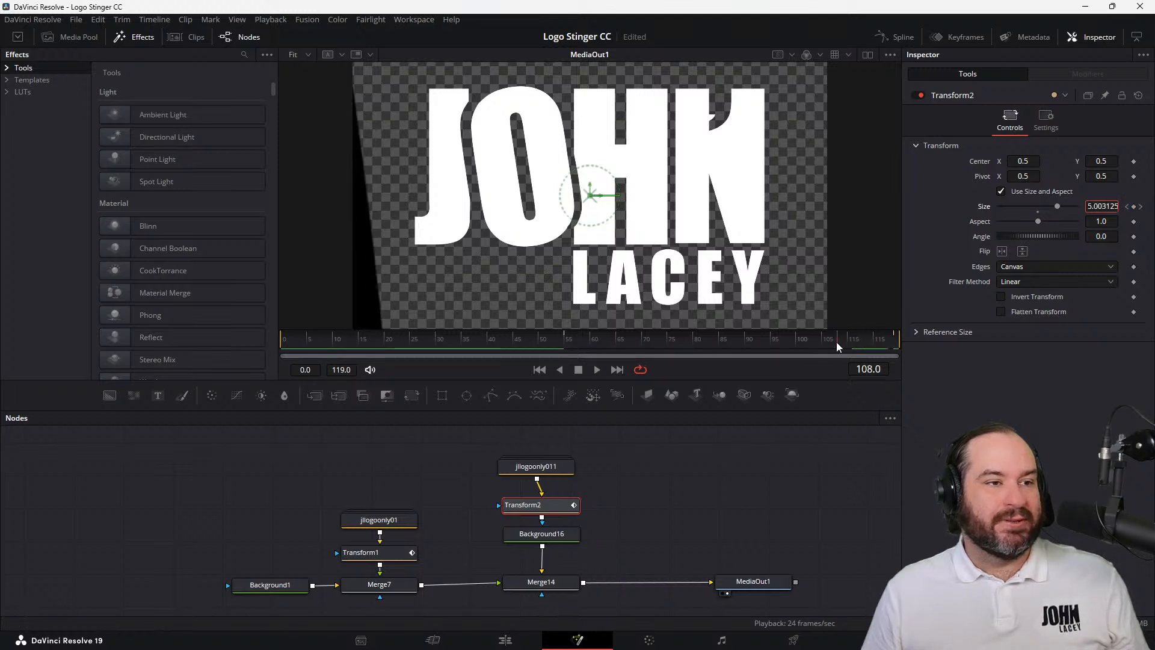
pyautogui.moveTo(836, 342); pyautogui.dragTo(102, 352)
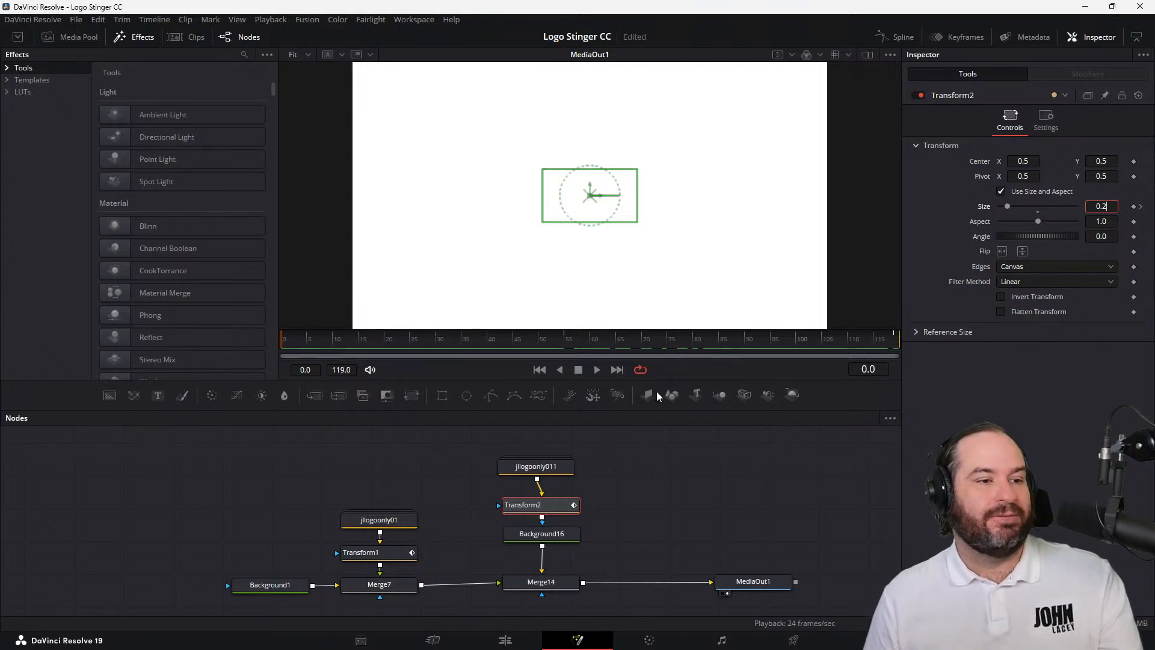
pyautogui.click(596, 369)
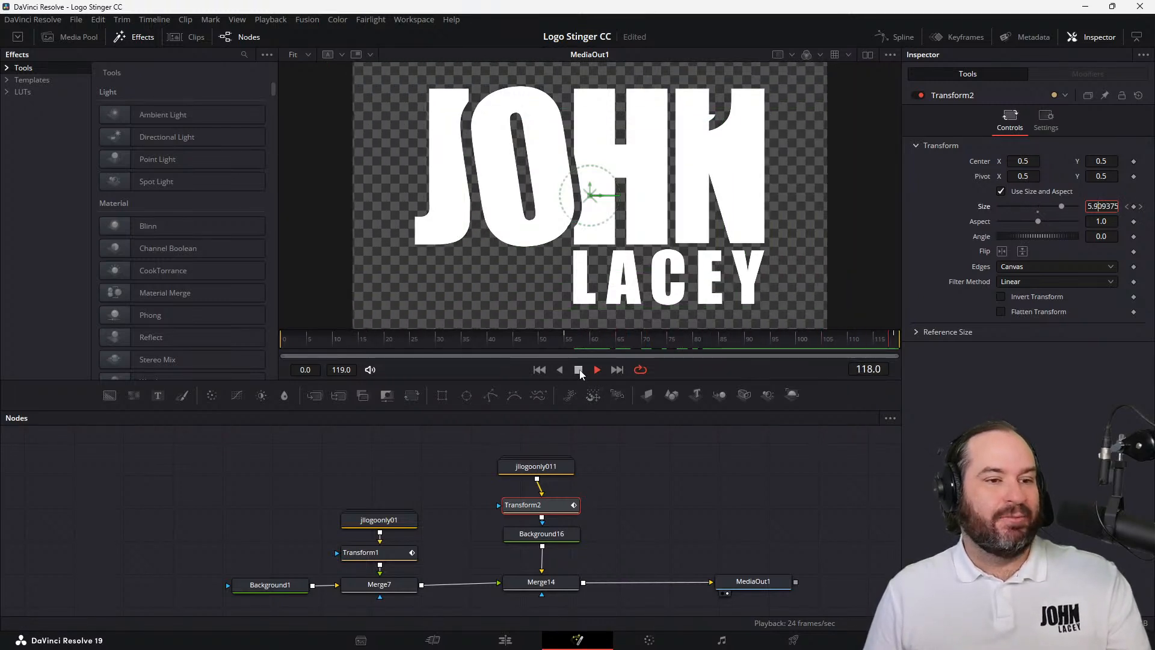
pyautogui.click(579, 370)
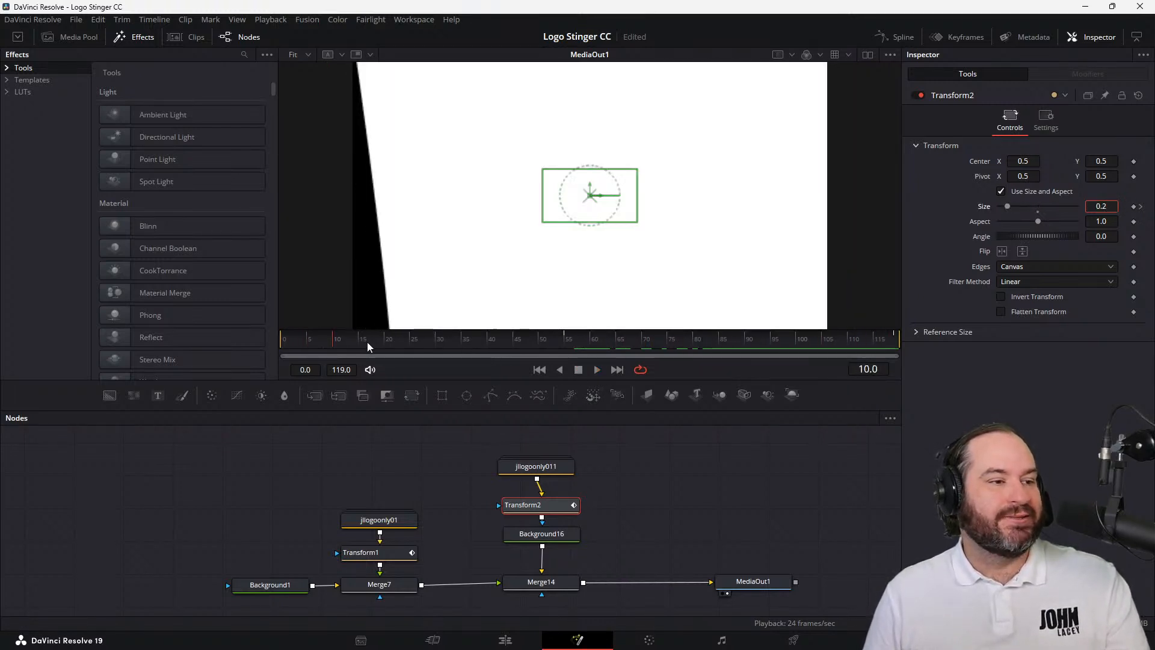
pyautogui.moveTo(367, 342); pyautogui.dragTo(246, 342)
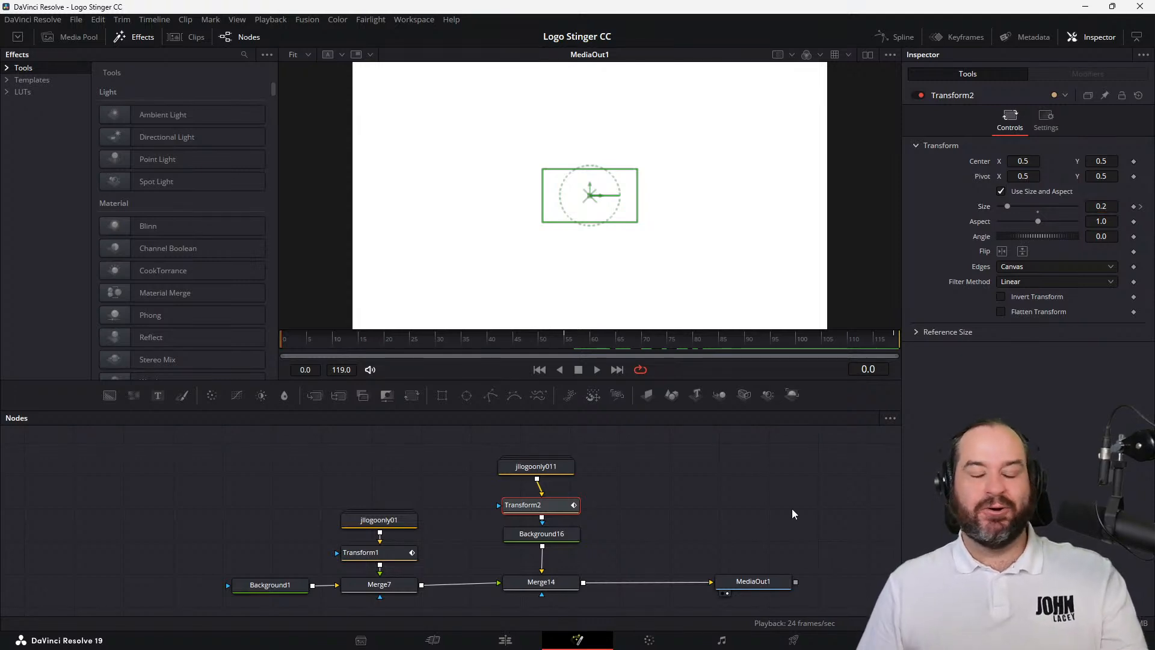
# Select Background16, play the combined logo transition from the start, and scrub to frame 55 to check the full-coverage point
pyautogui.click(556, 537)
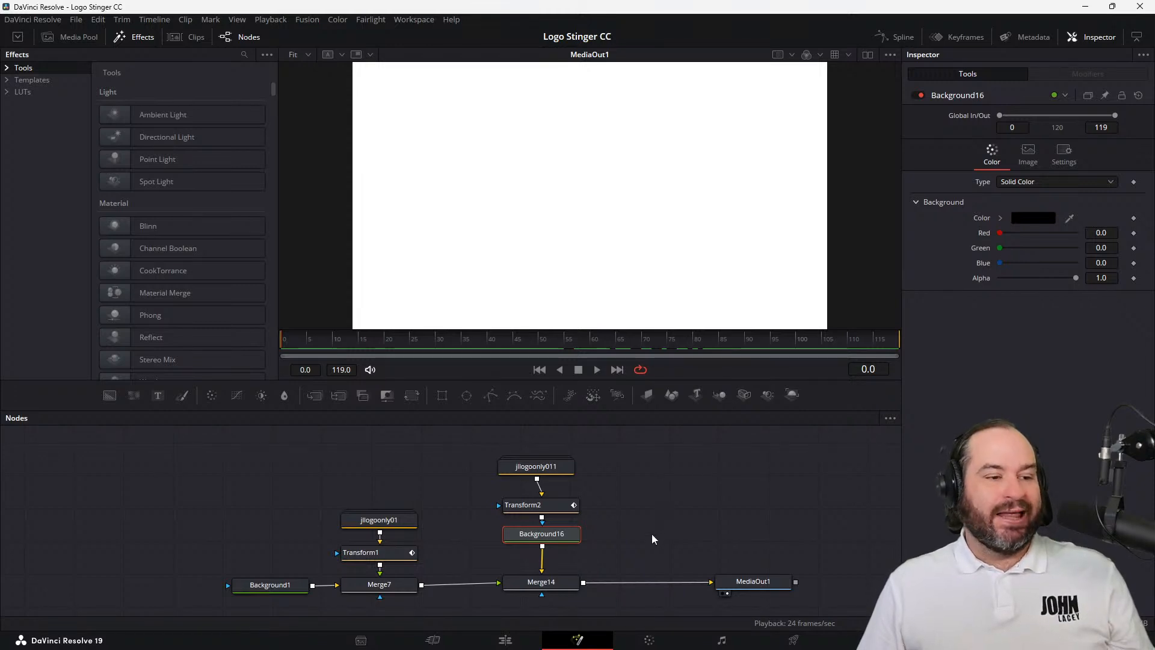
pyautogui.moveTo(553, 538)
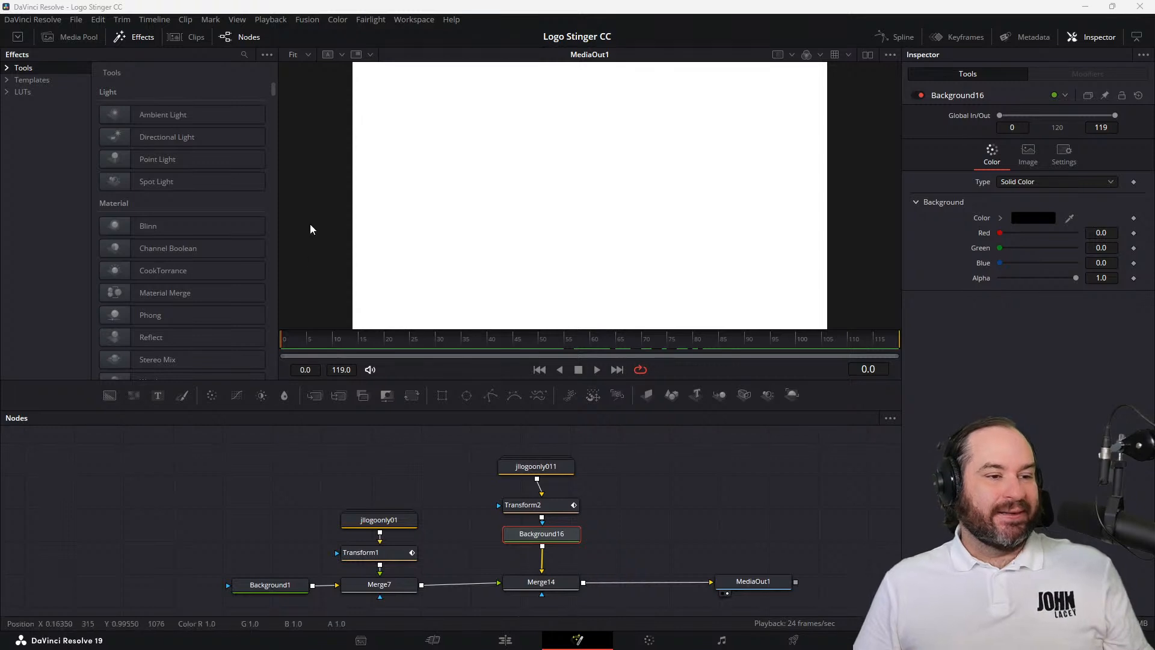
pyautogui.click(596, 369)
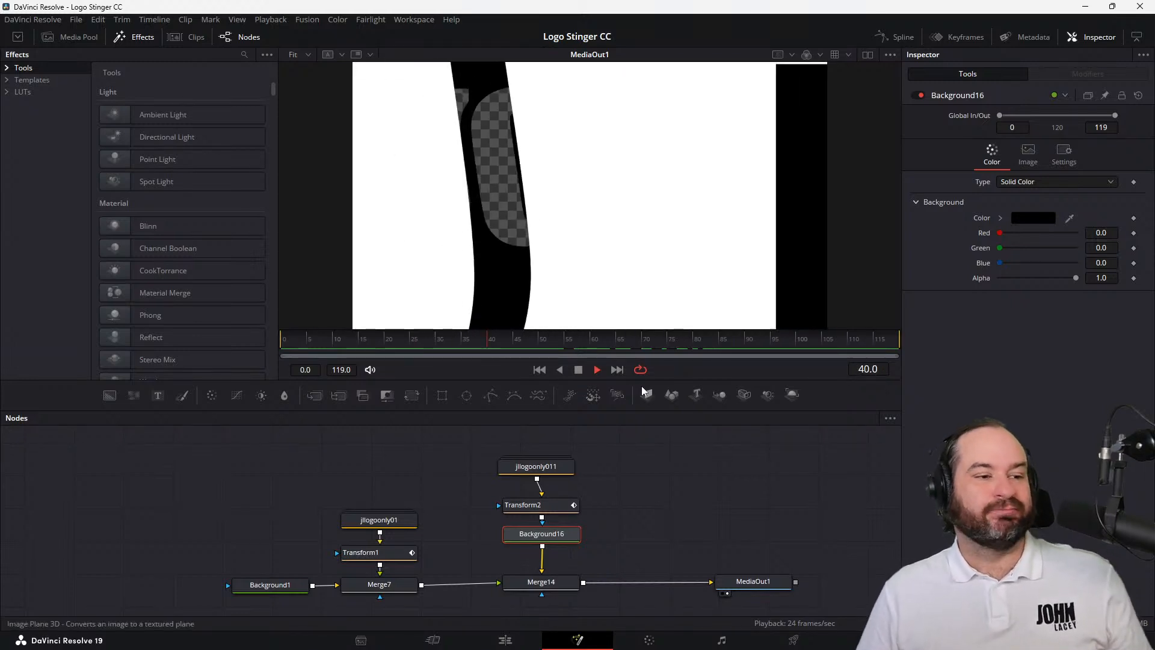
pyautogui.click(580, 371)
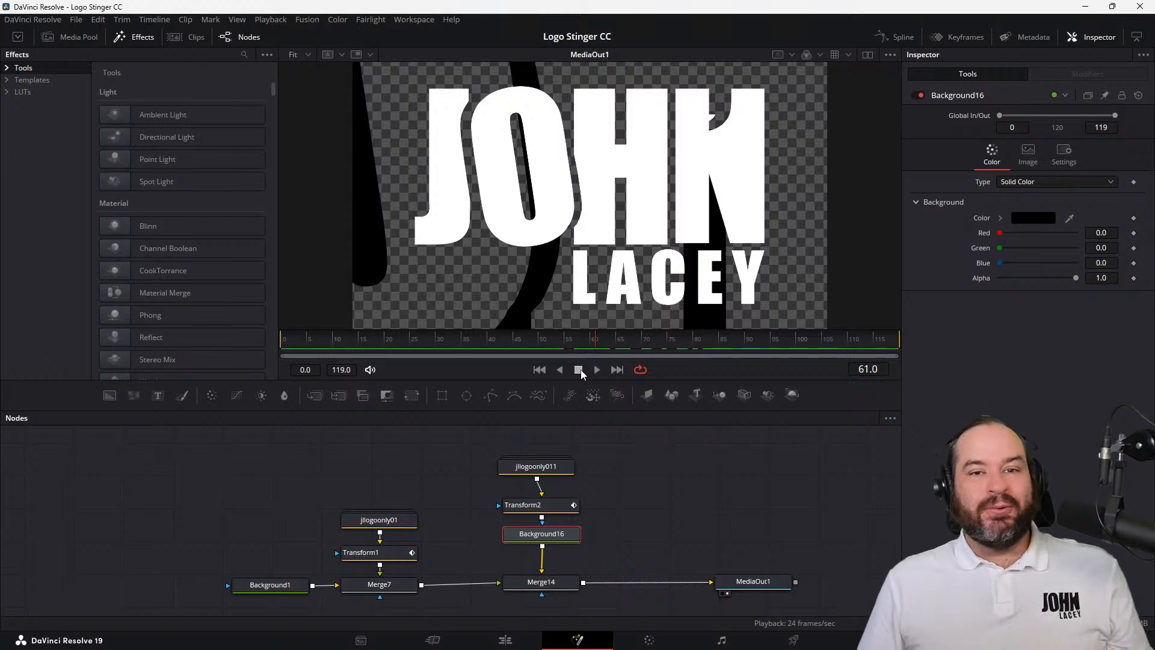
pyautogui.moveTo(542, 340); pyautogui.dragTo(566, 343)
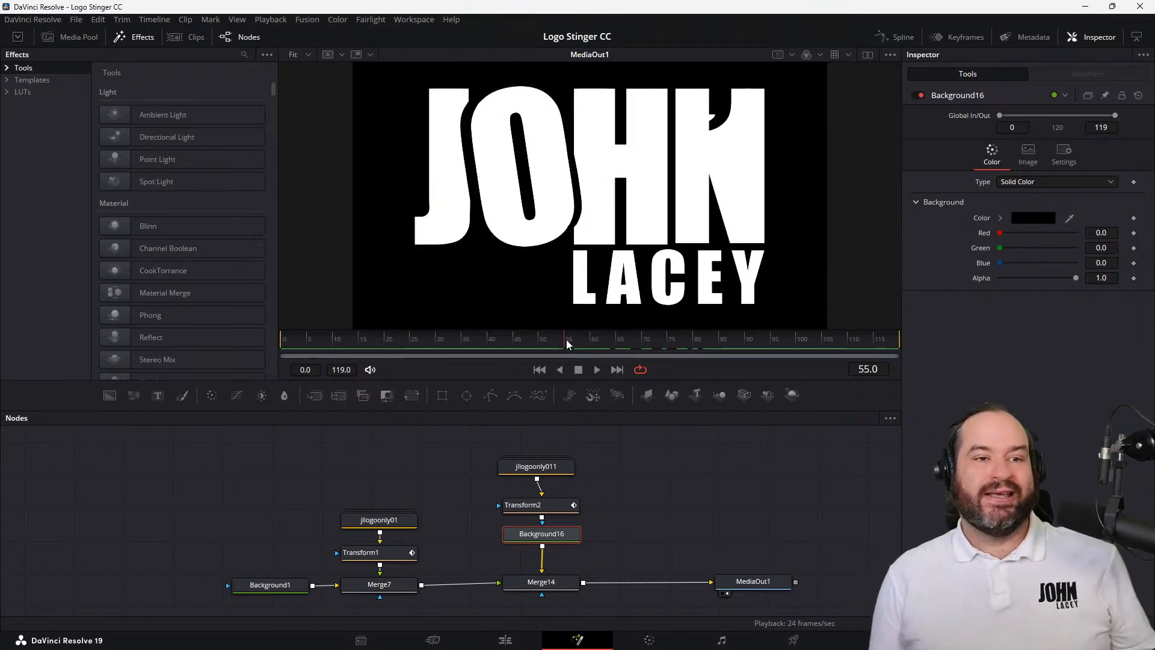
# View all node keyframes fitted to the composition's full length in the Keyframes editor, and close the editor
pyautogui.click(964, 39)
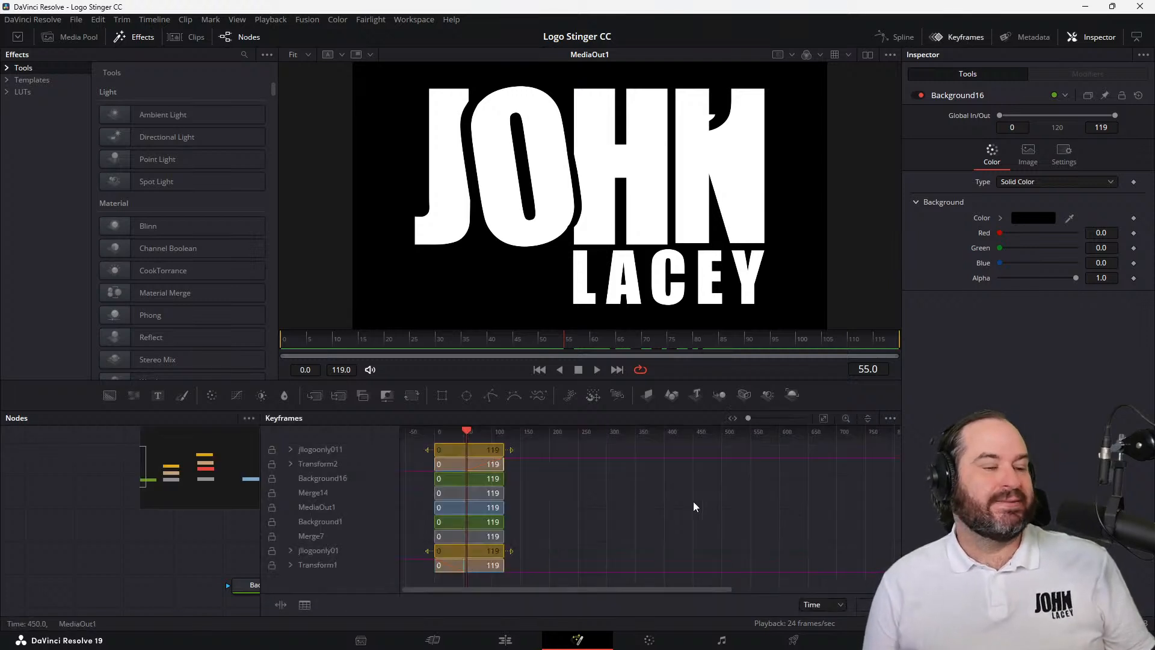
pyautogui.click(824, 418)
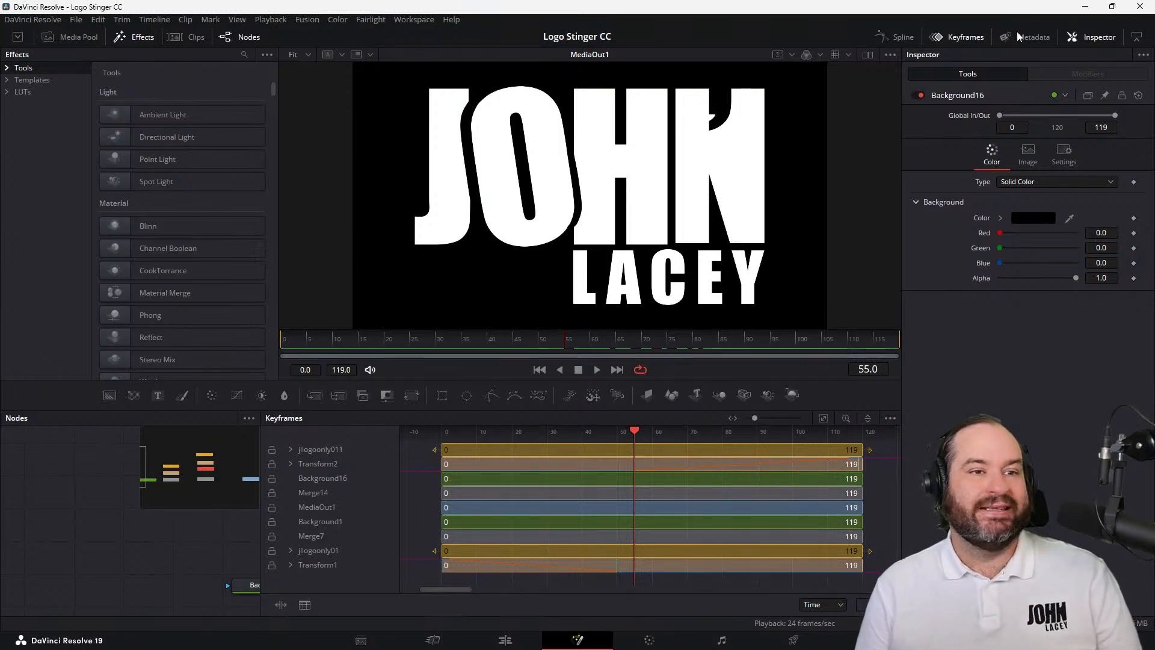
pyautogui.click(977, 36)
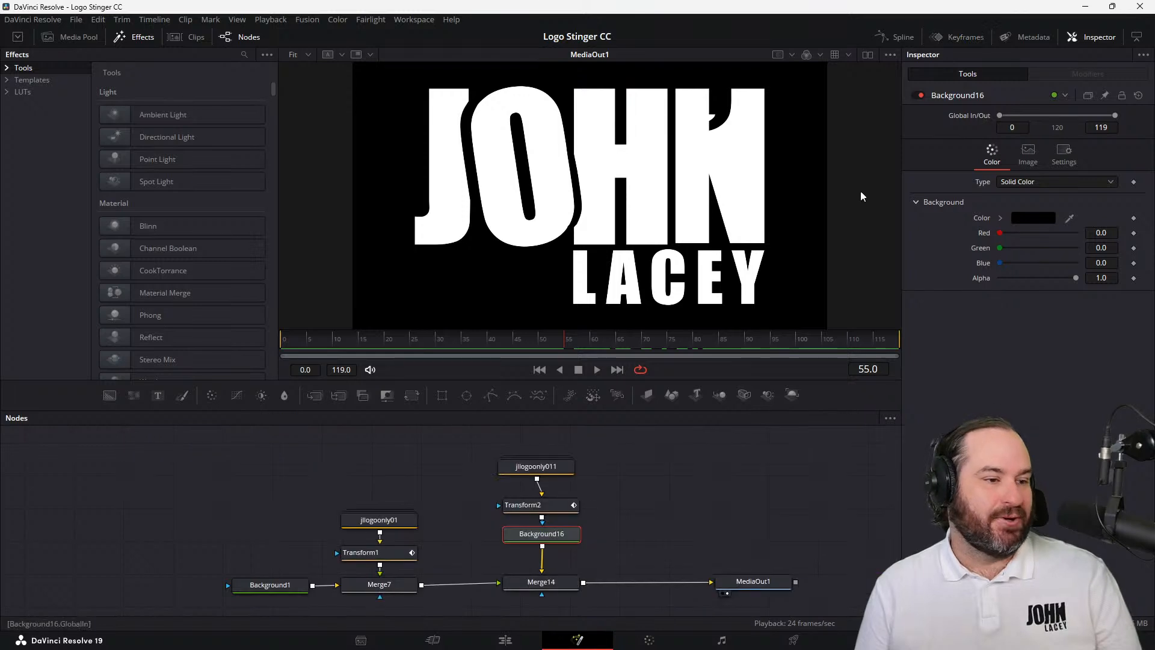
# Rename the first logo group node, jllogoonly01, as WhiteLogo
pyautogui.click(383, 527)
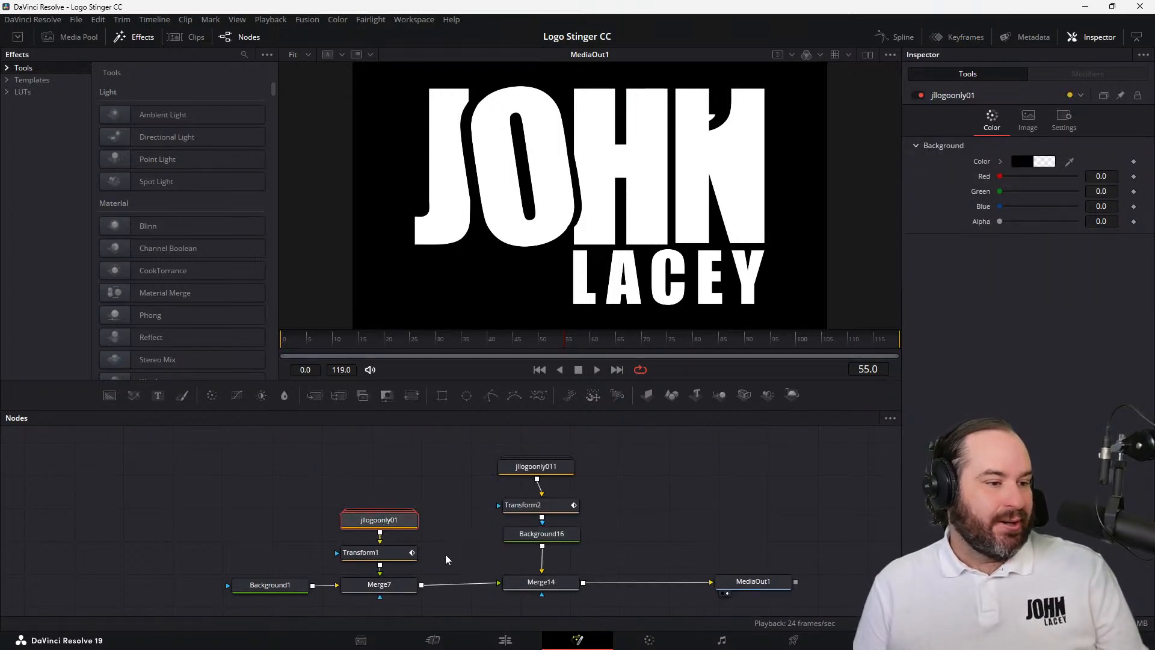
pyautogui.click(396, 555)
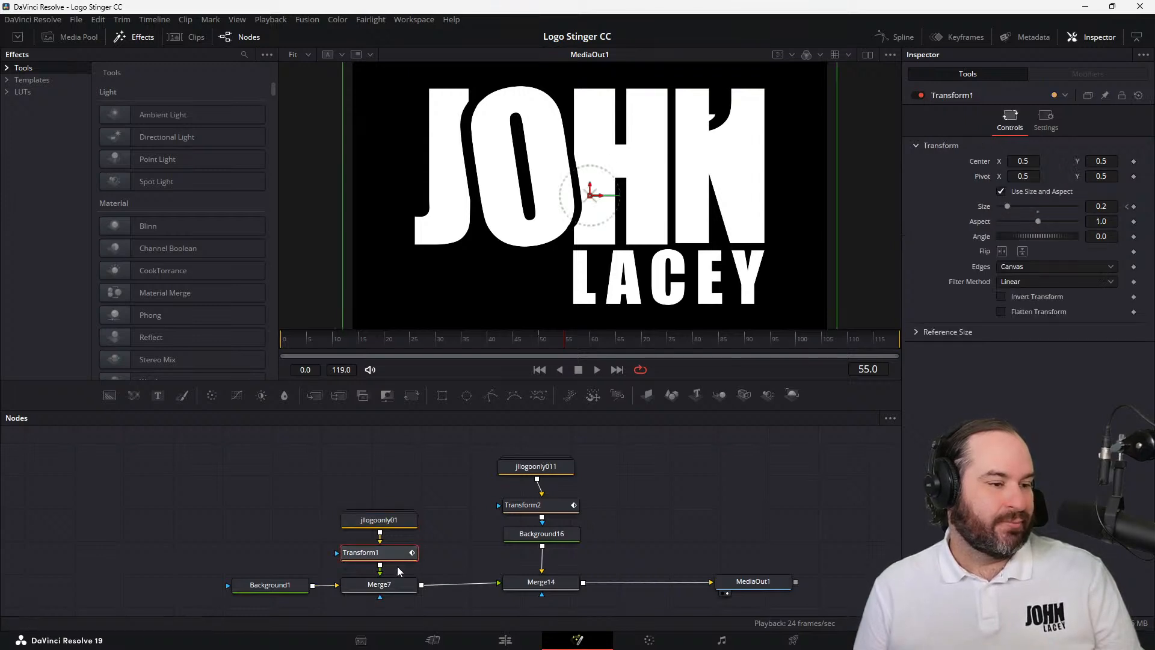
pyautogui.click(401, 522)
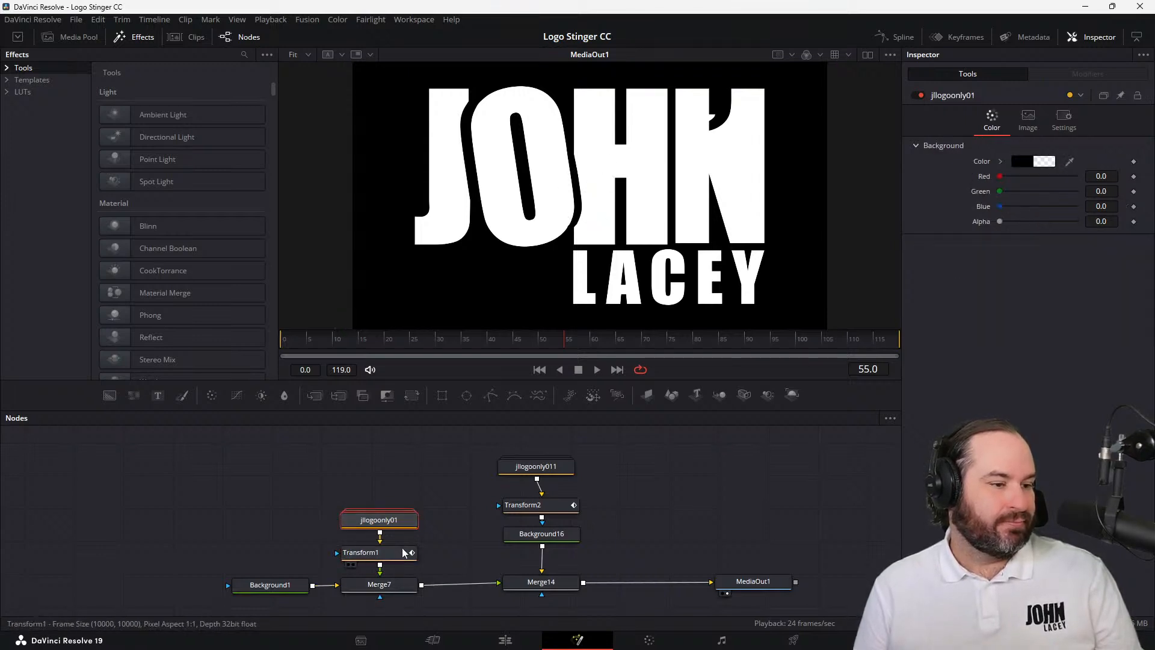
pyautogui.click(404, 552)
pyautogui.click(406, 522)
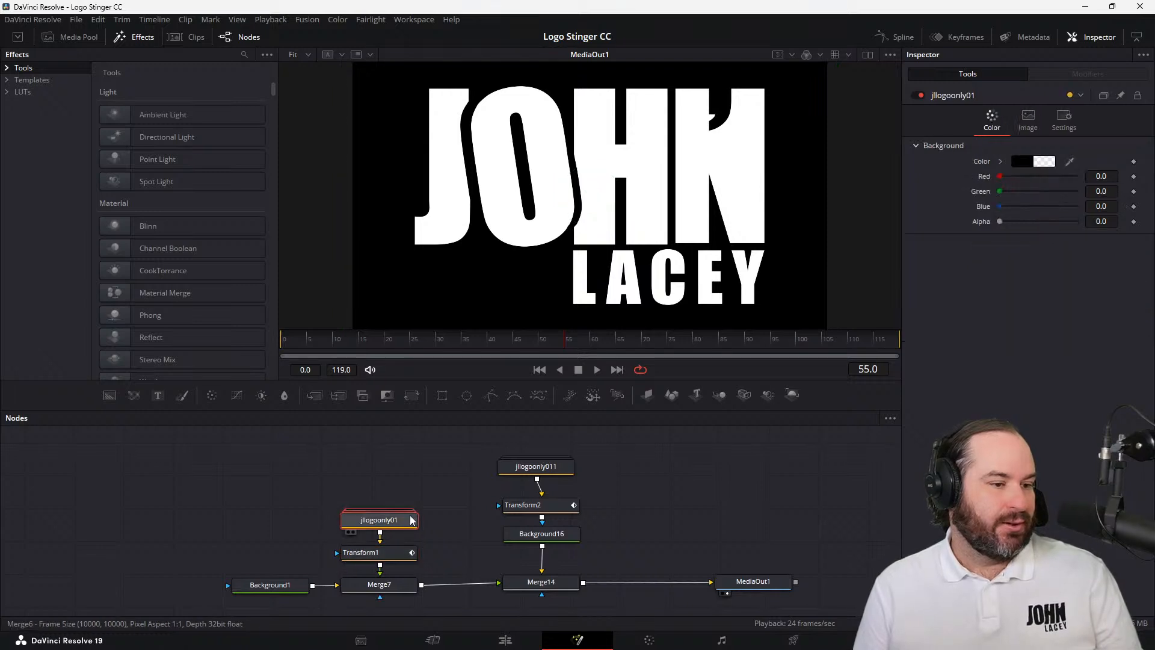
pyautogui.rightClick(412, 521)
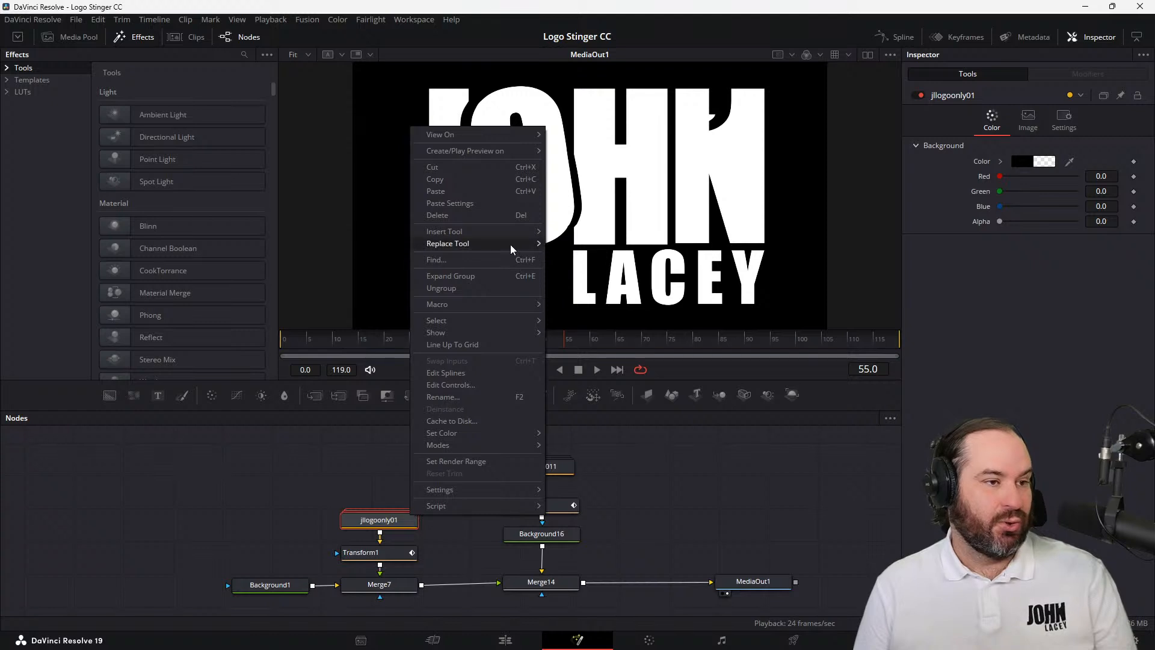
pyautogui.click(518, 397)
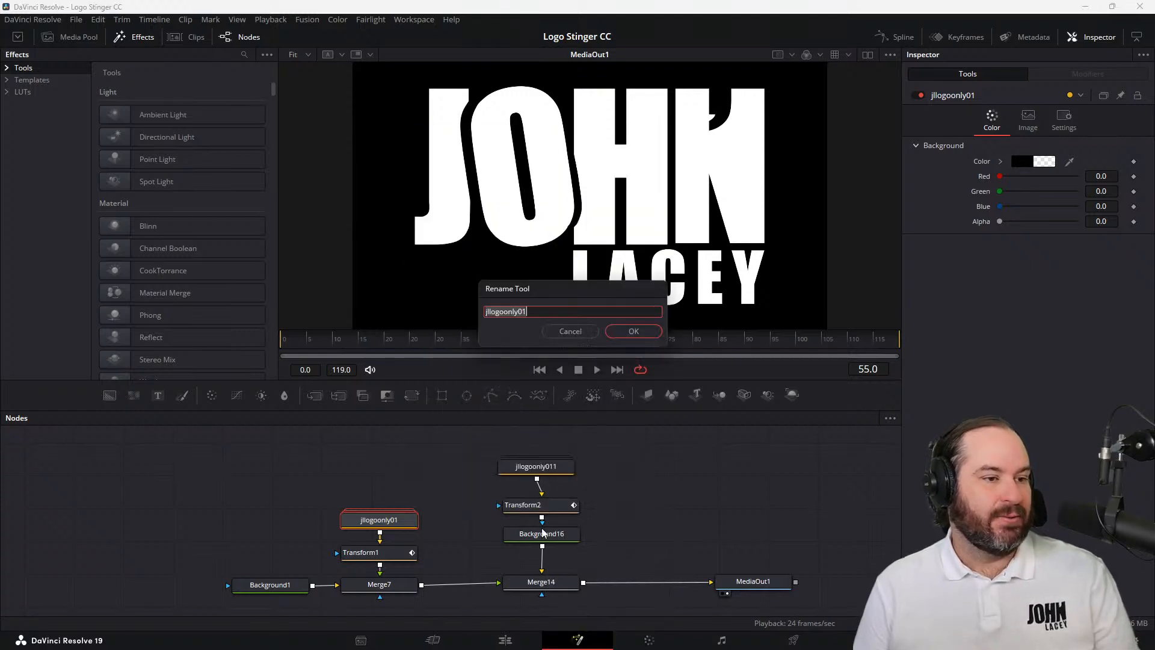
pyautogui.write('WhiteLogo')
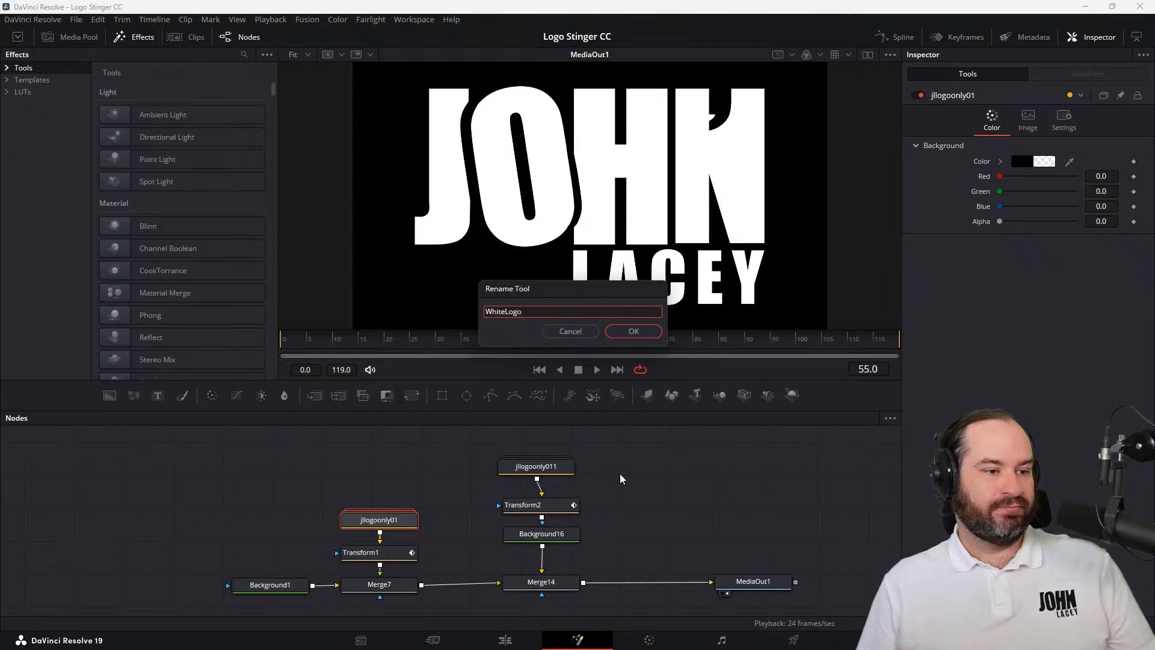
pyautogui.click(634, 332)
# Rename the second logo group node, jllogoonly011, as Inverted Logo
pyautogui.click(566, 468)
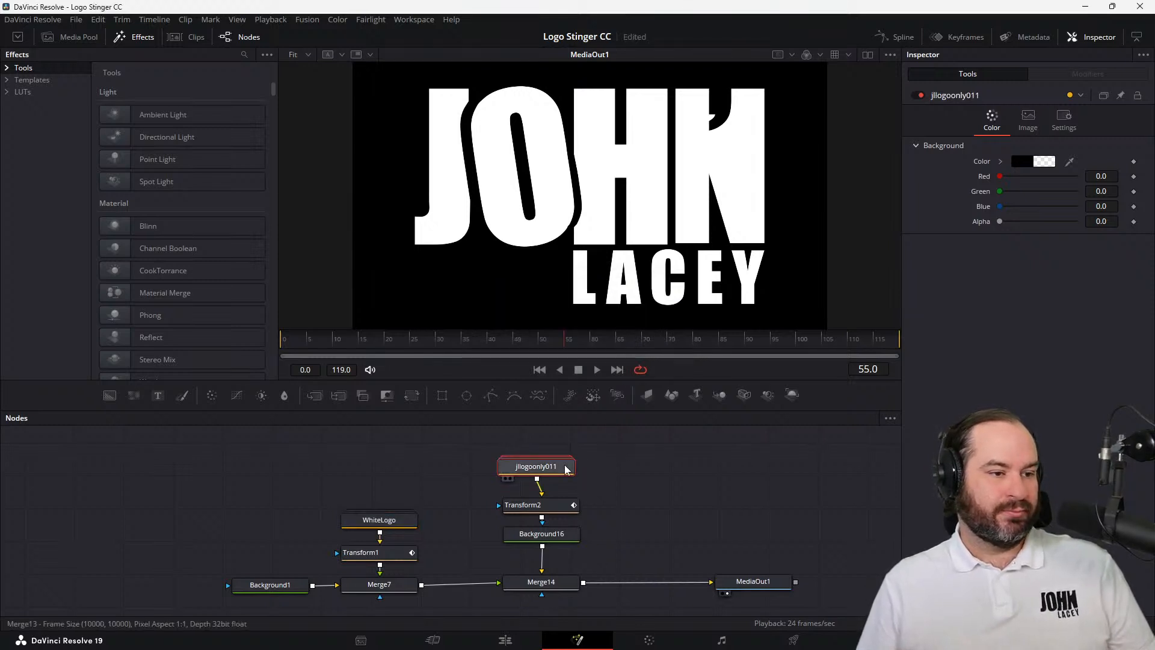
pyautogui.rightClick(566, 468)
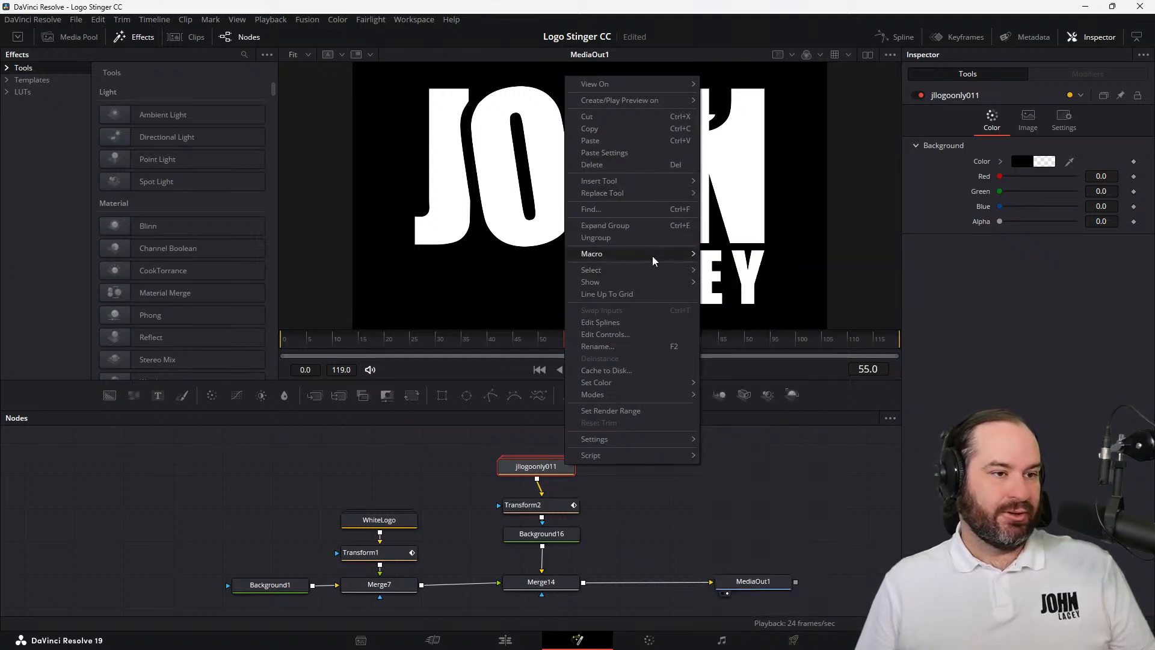
pyautogui.click(662, 352)
pyautogui.press('BackSpace')
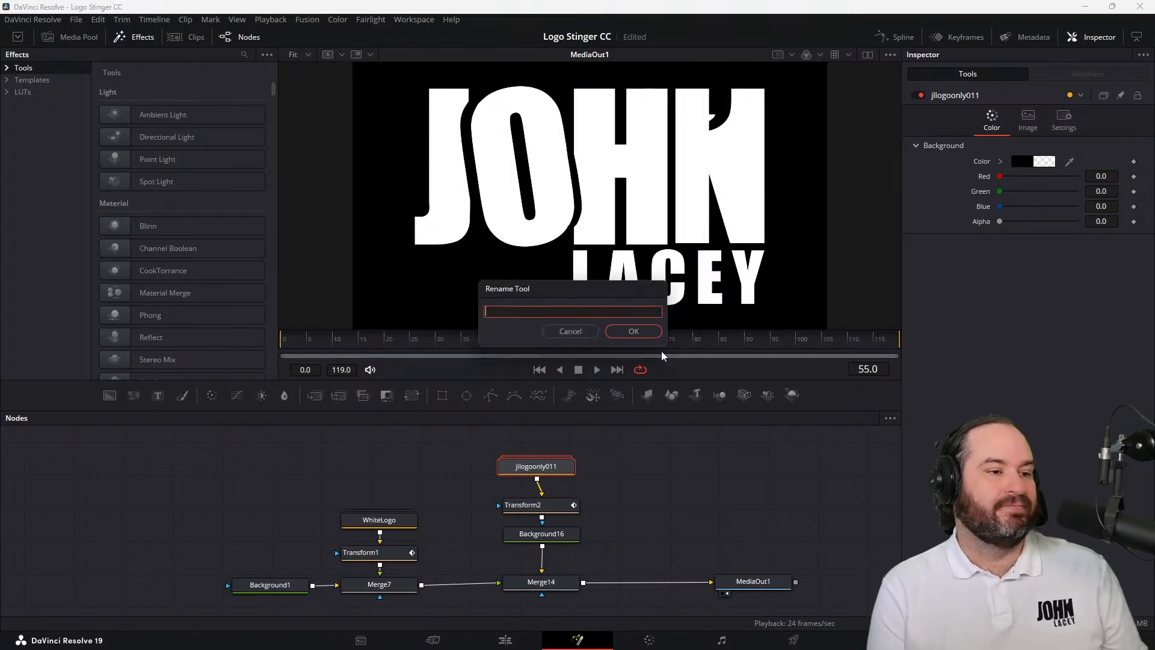
pyautogui.write('Inverted Logo')
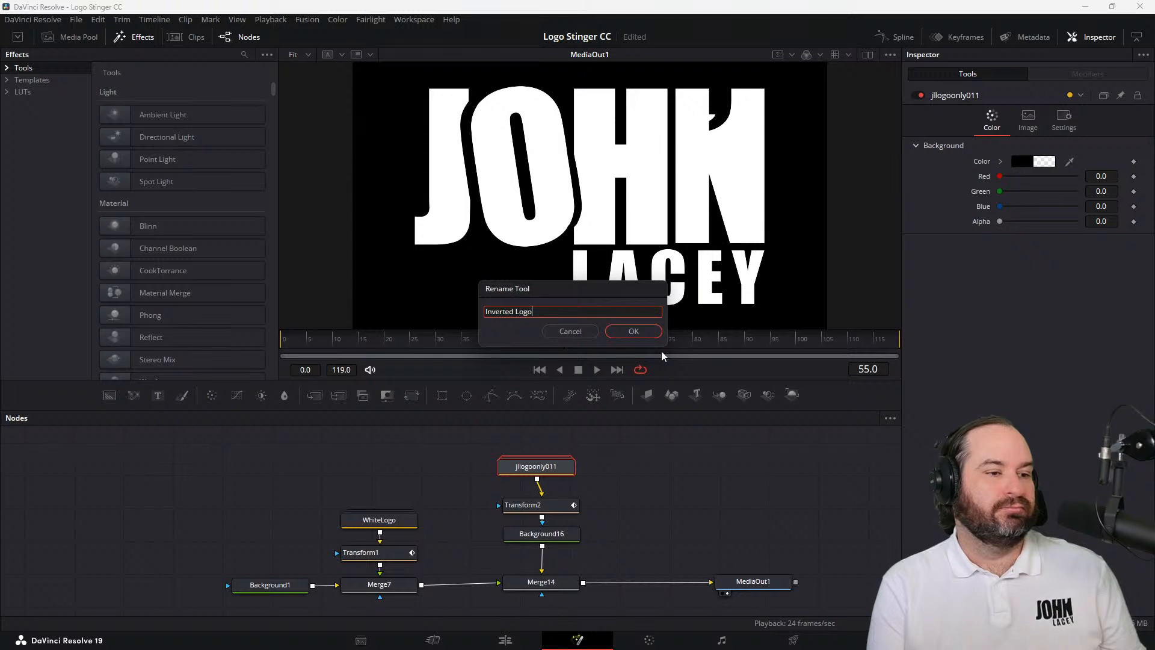
pyautogui.click(653, 336)
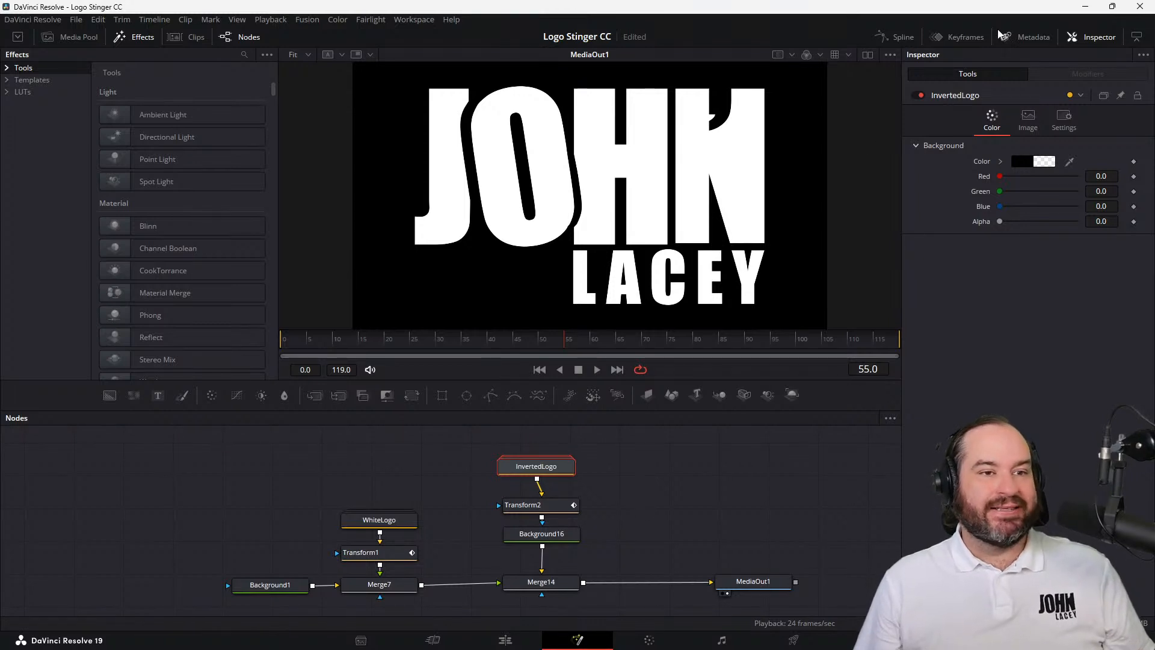
# In the Keyframes editor, trim the start of InvertedLogo to frame 50 and the start of WhiteLogo to frame 55
pyautogui.click(965, 38)
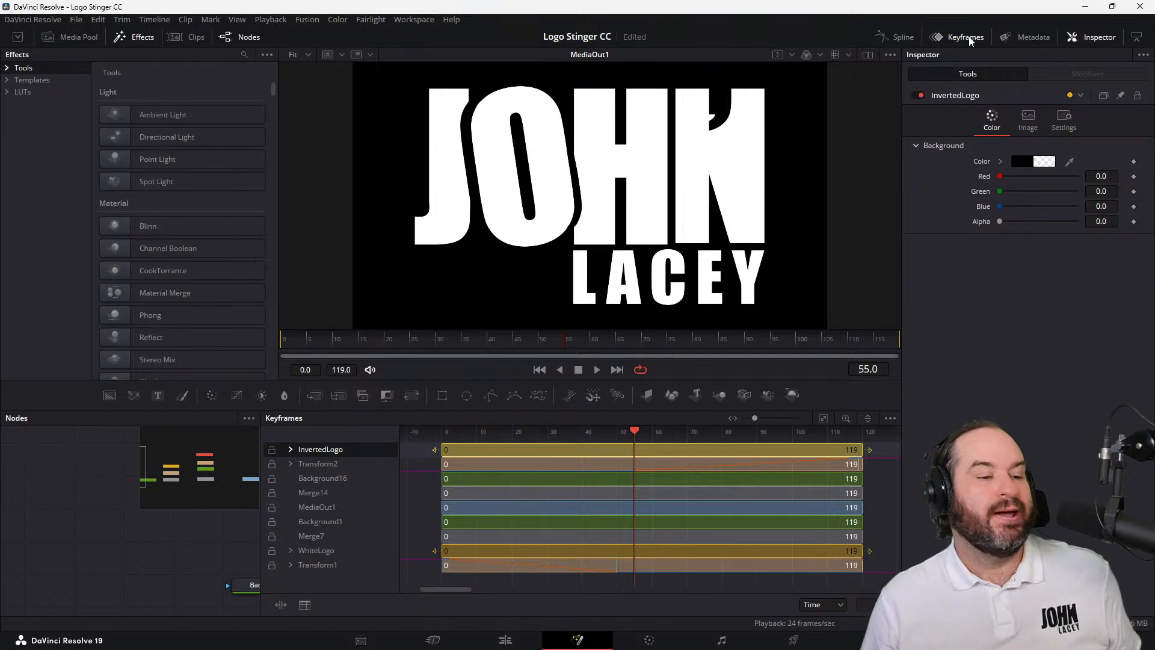
pyautogui.moveTo(637, 432)
pyautogui.mouseDown()
pyautogui.moveTo(619, 432)
pyautogui.moveTo(638, 432)
pyautogui.mouseUp()
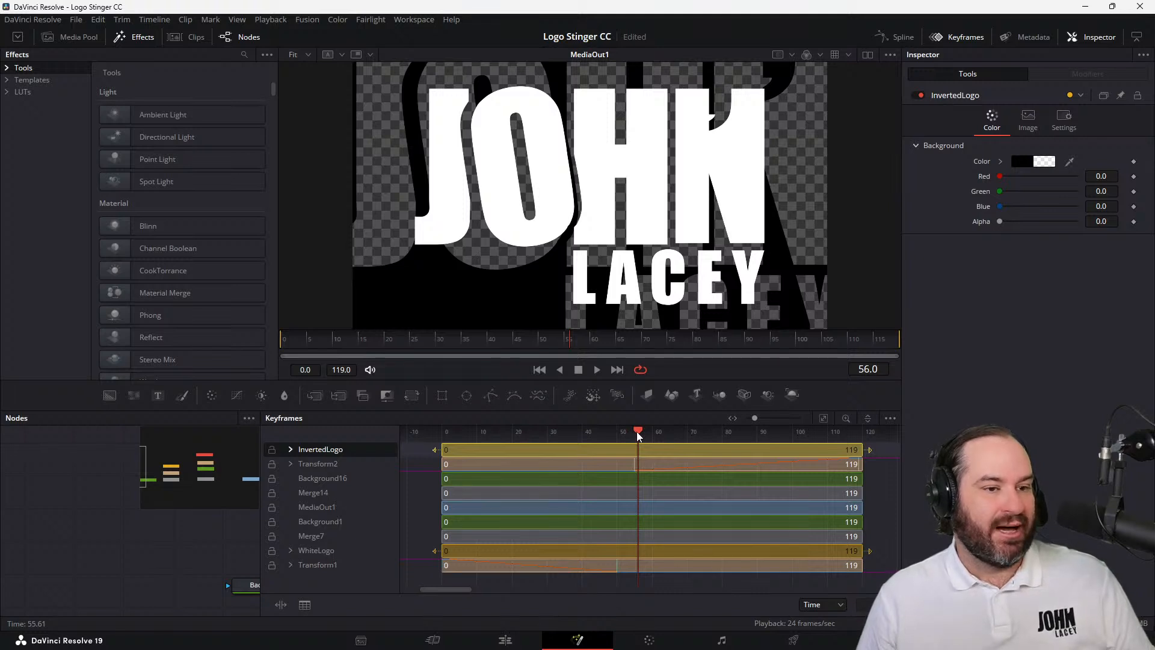
pyautogui.moveTo(637, 434)
pyautogui.mouseDown()
pyautogui.moveTo(618, 443)
pyautogui.moveTo(636, 445)
pyautogui.mouseUp()
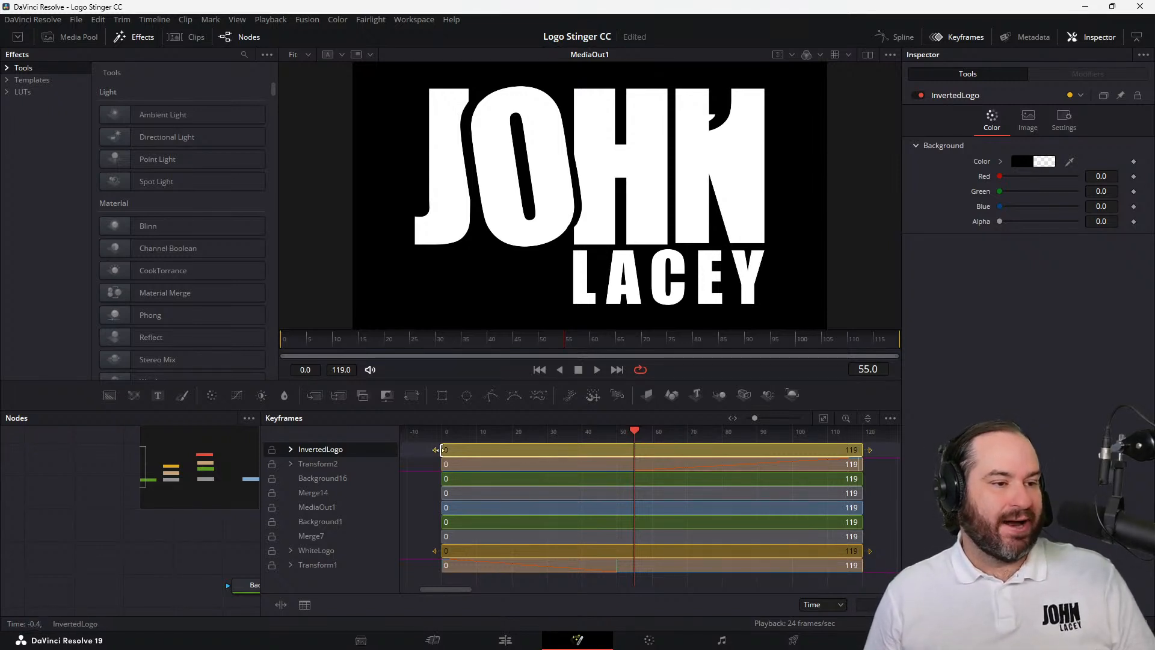
pyautogui.moveTo(443, 449); pyautogui.dragTo(617, 453)
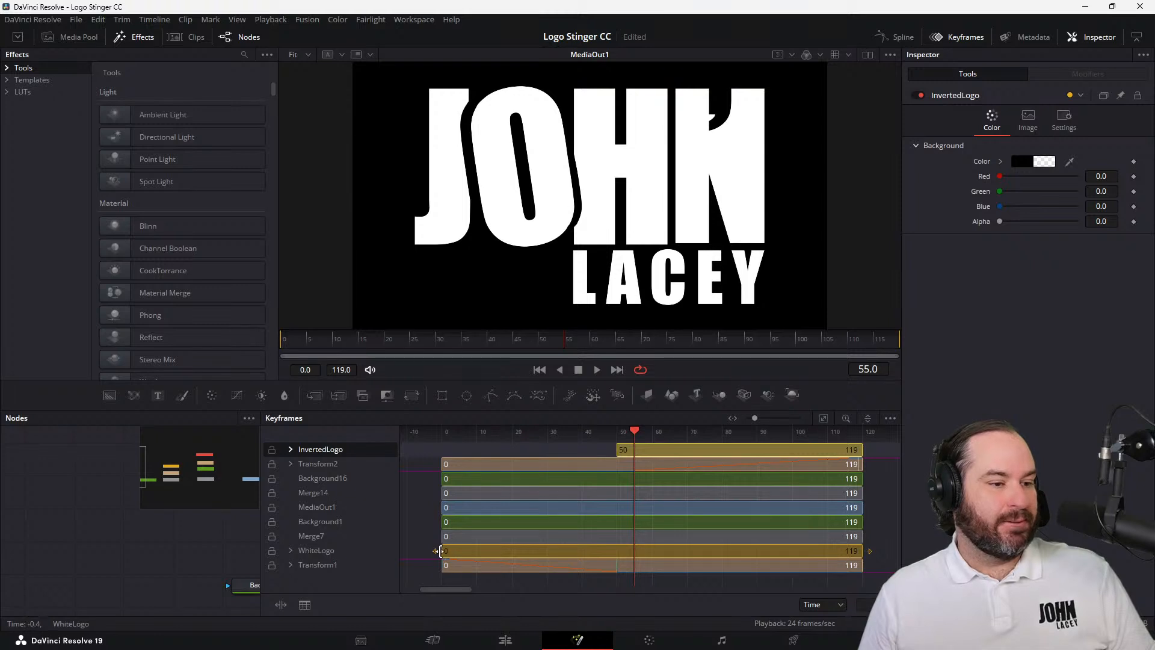
pyautogui.click(439, 551)
pyautogui.moveTo(440, 551); pyautogui.dragTo(634, 547)
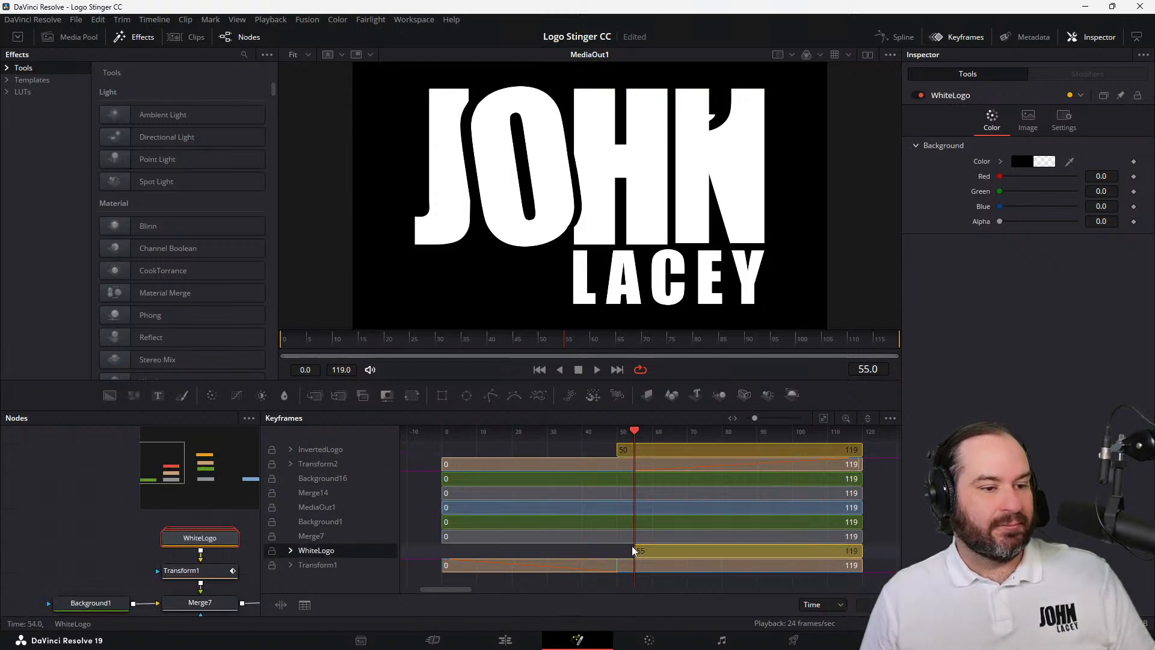
# Play the transition from frame 0 with the trimmed logo ranges, check frame 50, and scrub back before the start
pyautogui.click(540, 370)
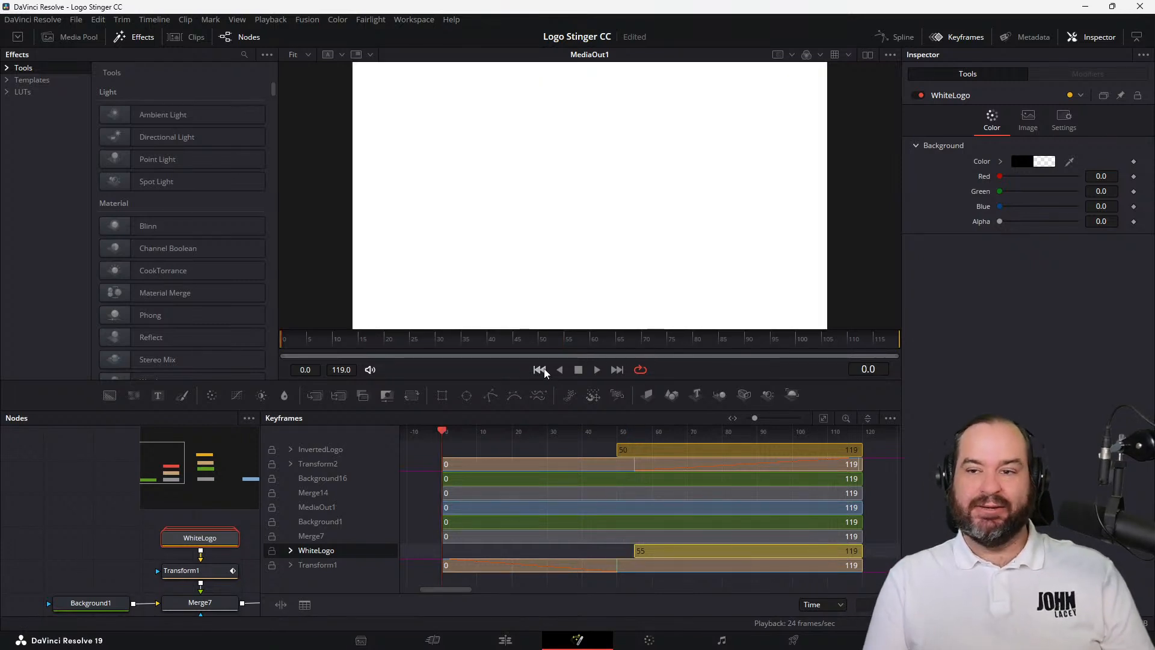
pyautogui.click(598, 372)
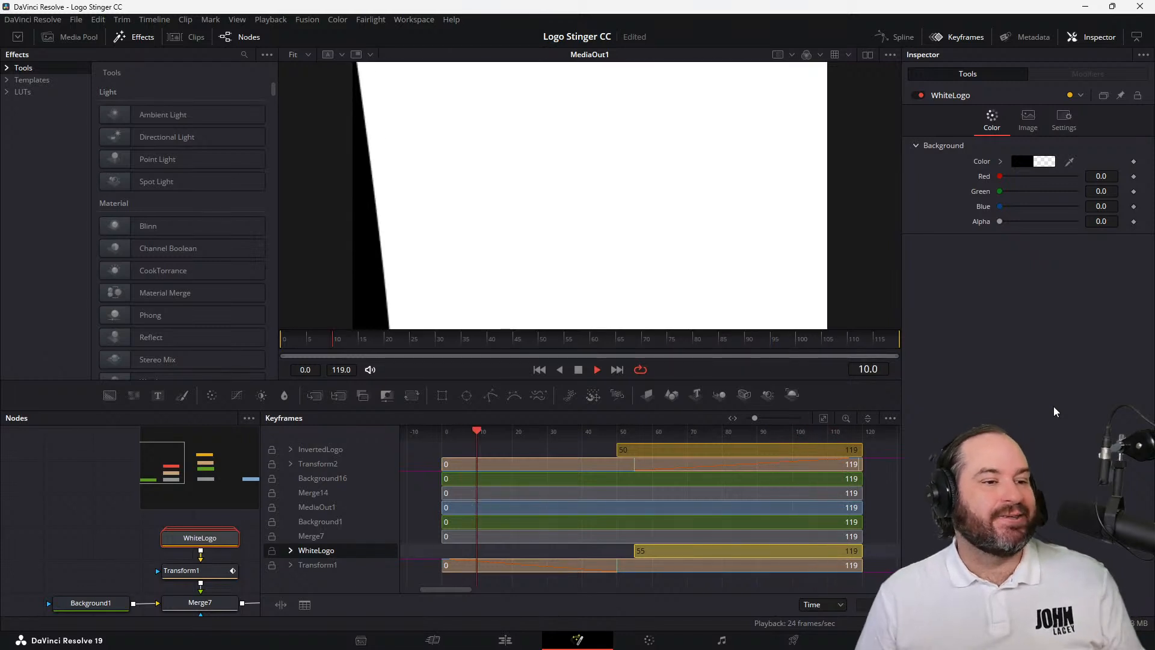
pyautogui.press('space')
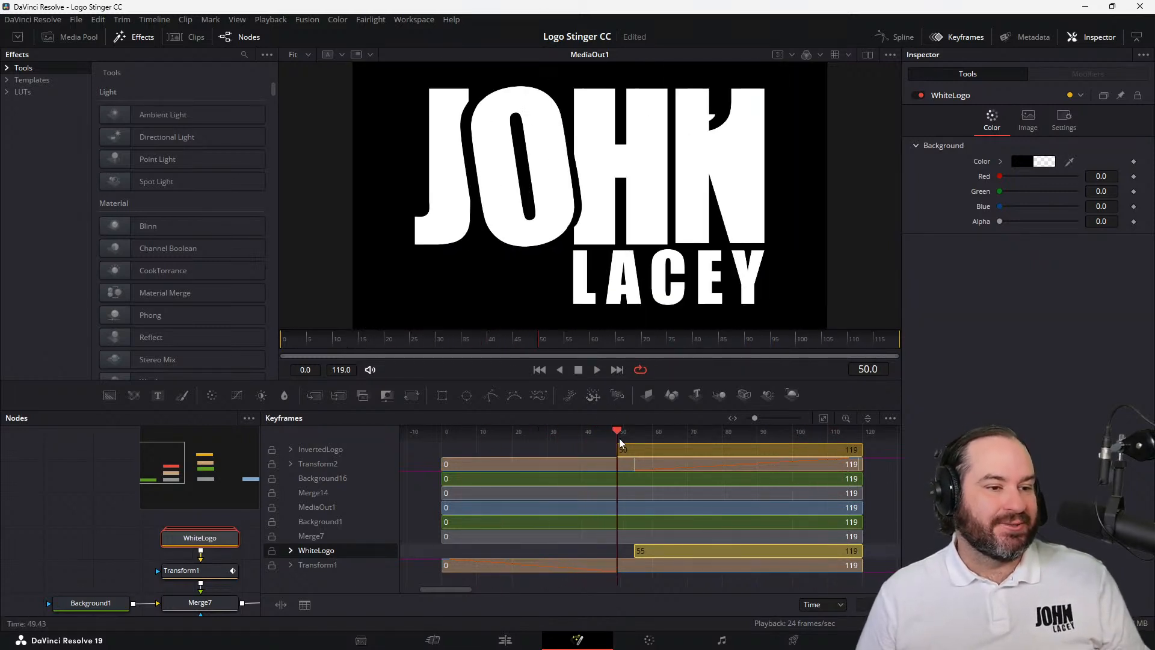
pyautogui.moveTo(617, 451); pyautogui.dragTo(420, 456)
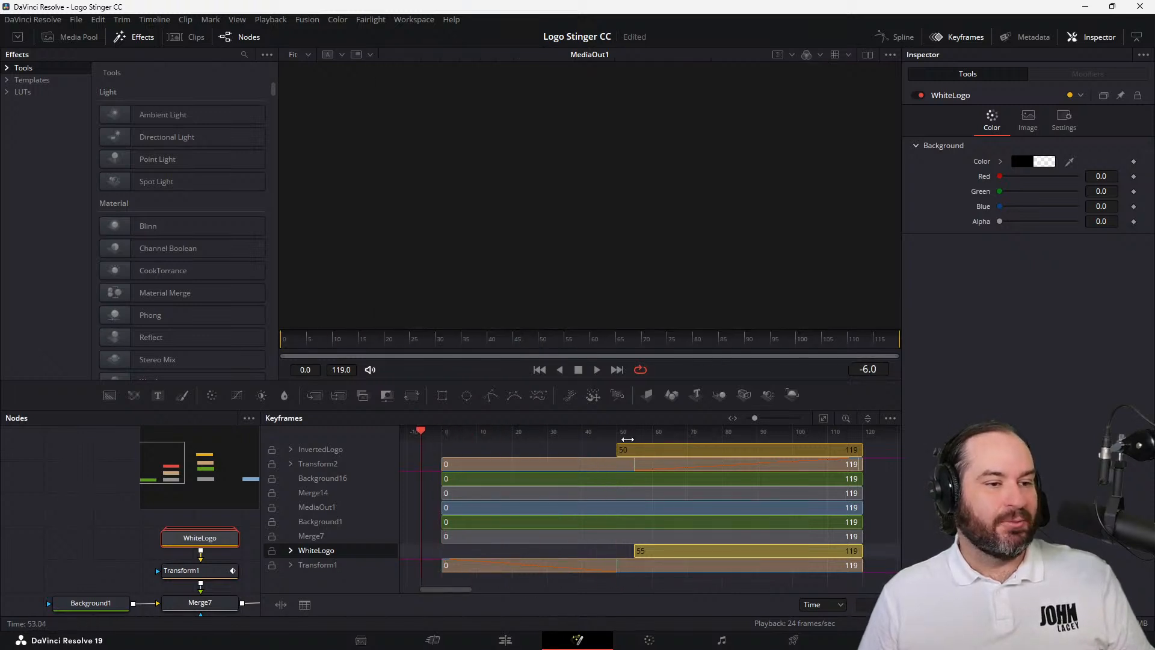
# Extend the InvertedLogo and WhiteLogo ranges back to start at frame 0, and close the Keyframes editor
pyautogui.moveTo(618, 449); pyautogui.dragTo(443, 450)
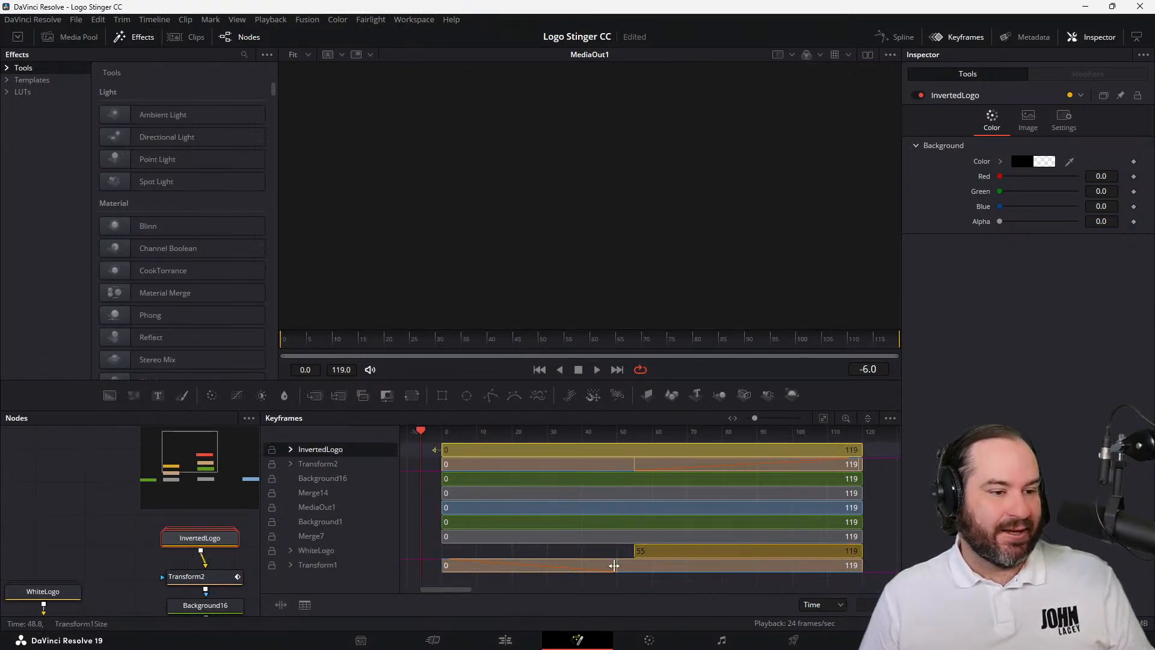
pyautogui.moveTo(636, 547); pyautogui.dragTo(443, 555)
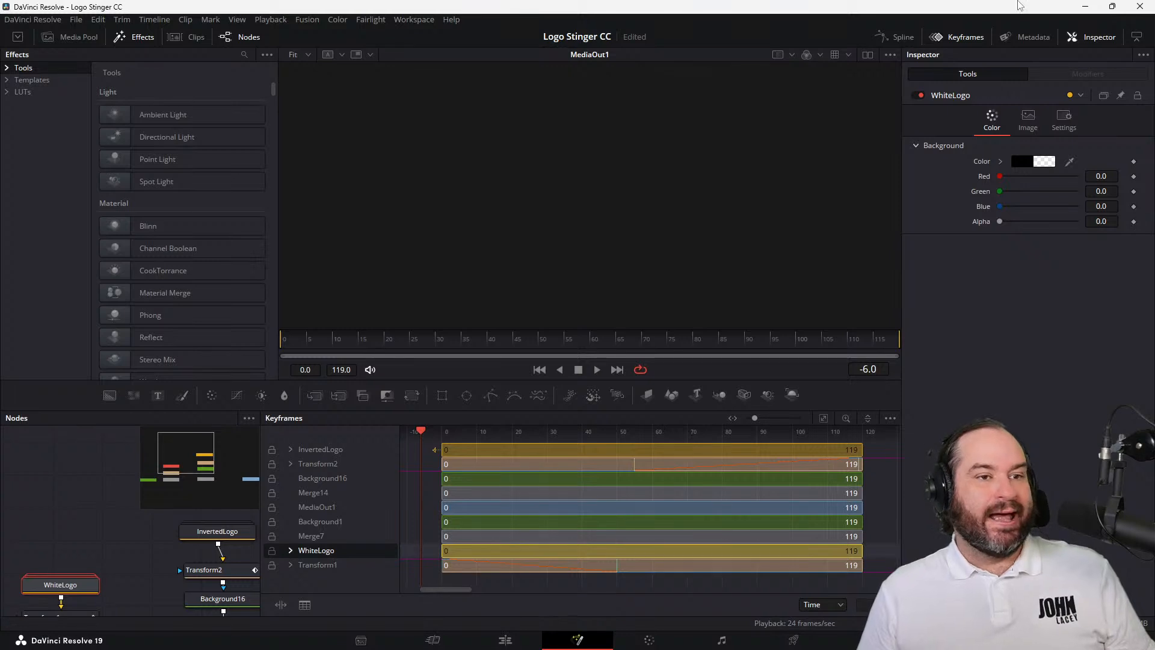
pyautogui.click(963, 36)
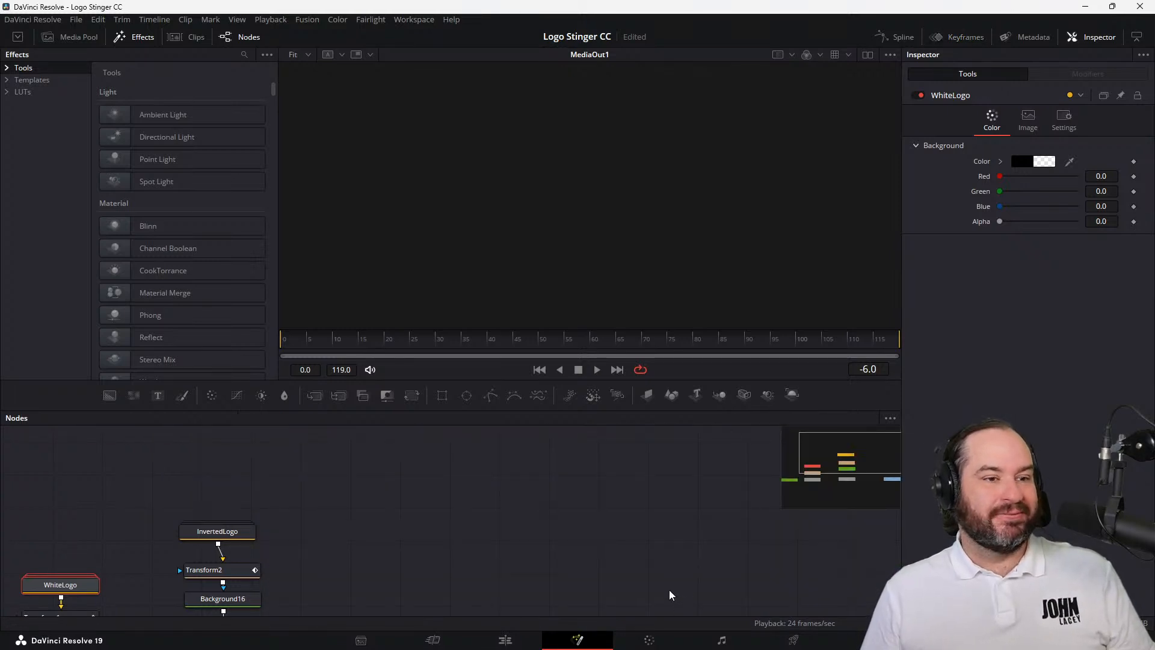
# Rename the Merge7 node as Merge_whitelogo
pyautogui.moveTo(831, 503); pyautogui.dragTo(828, 470)
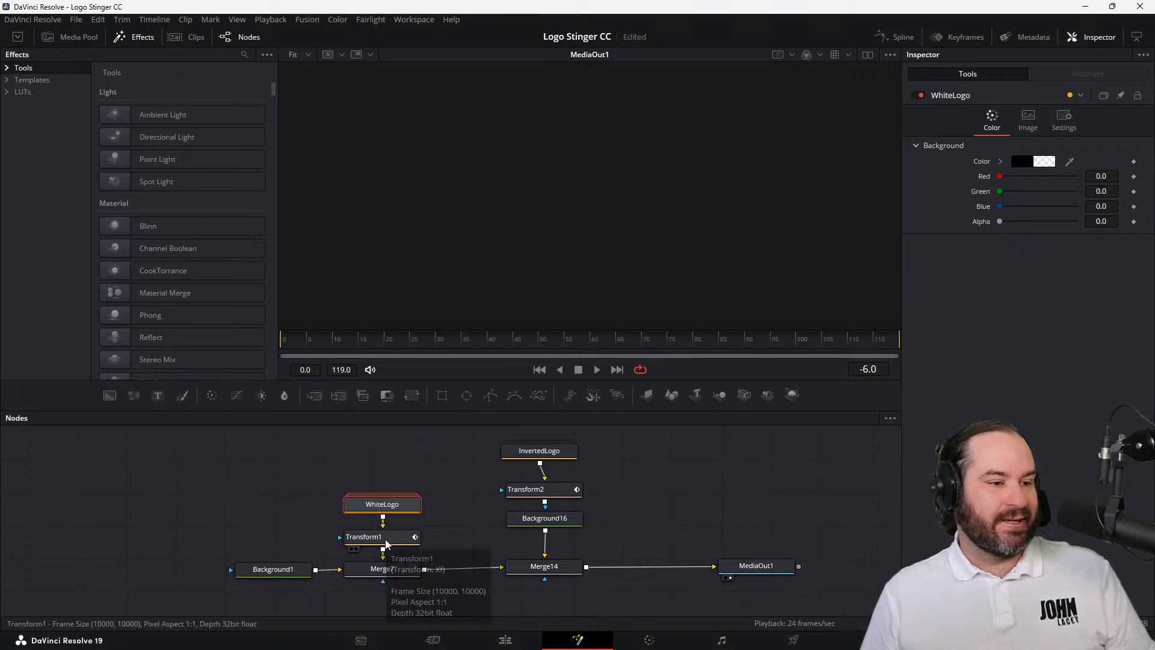
pyautogui.click(387, 575)
pyautogui.rightClick(387, 575)
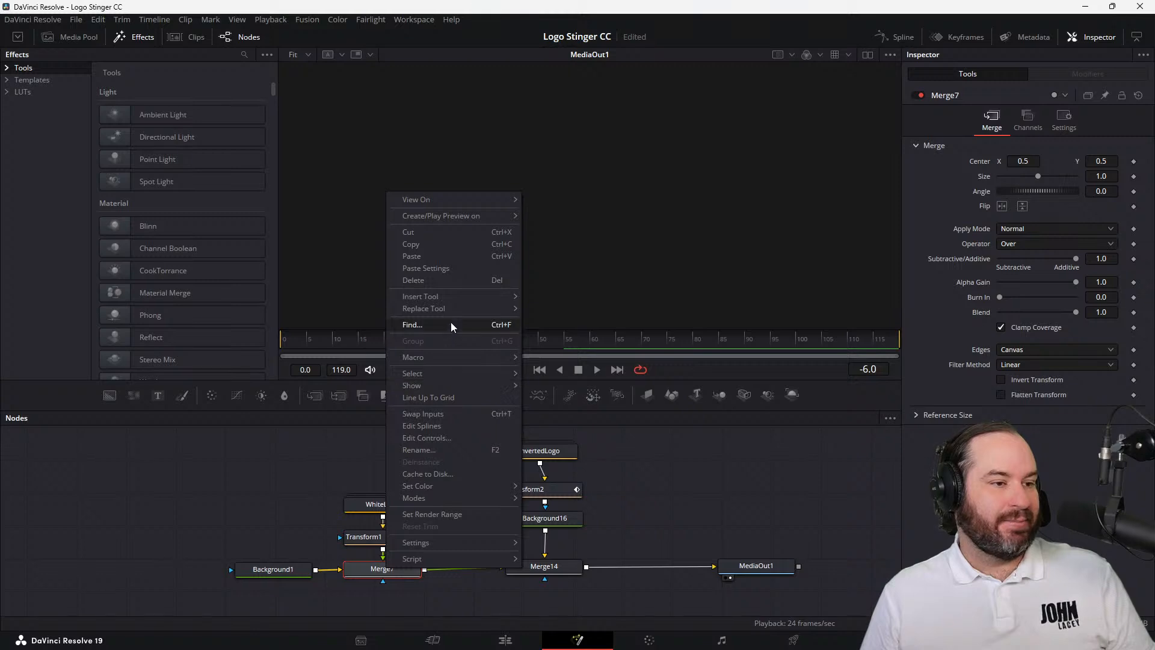
pyautogui.click(671, 143)
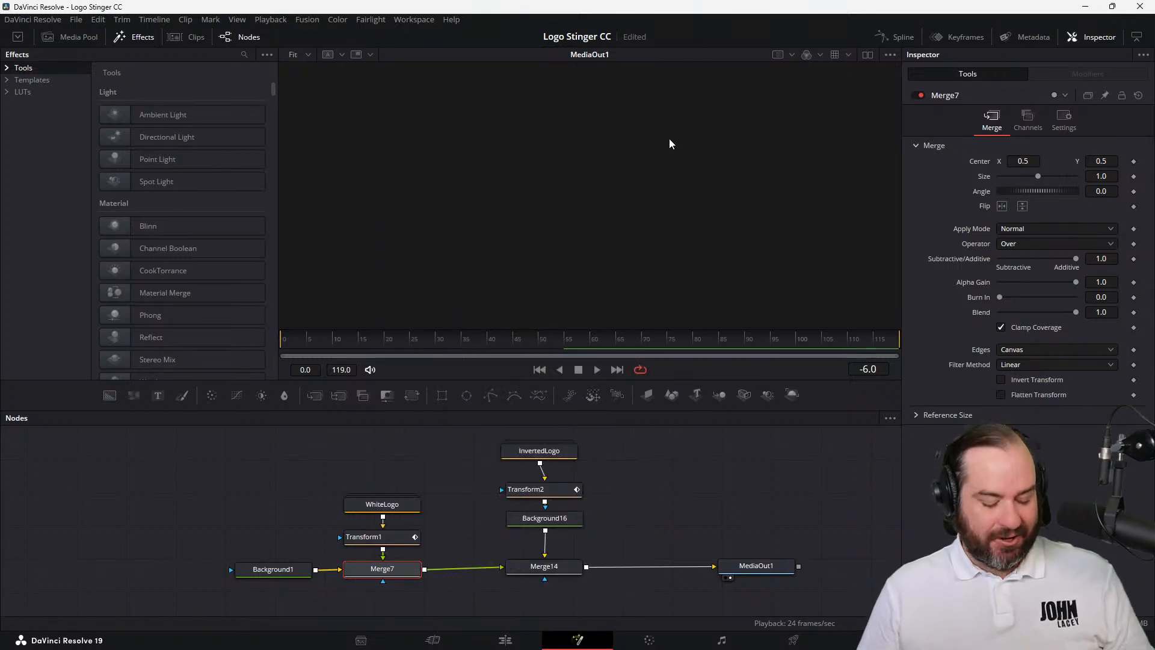
pyautogui.press('F2')
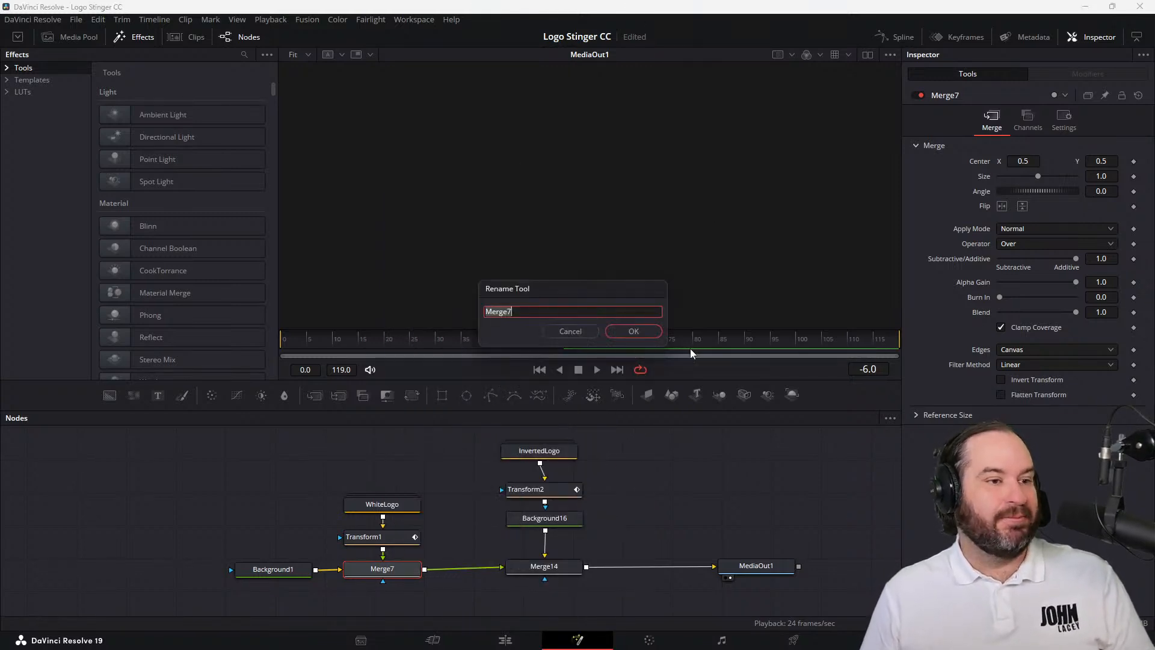
pyautogui.write('White')
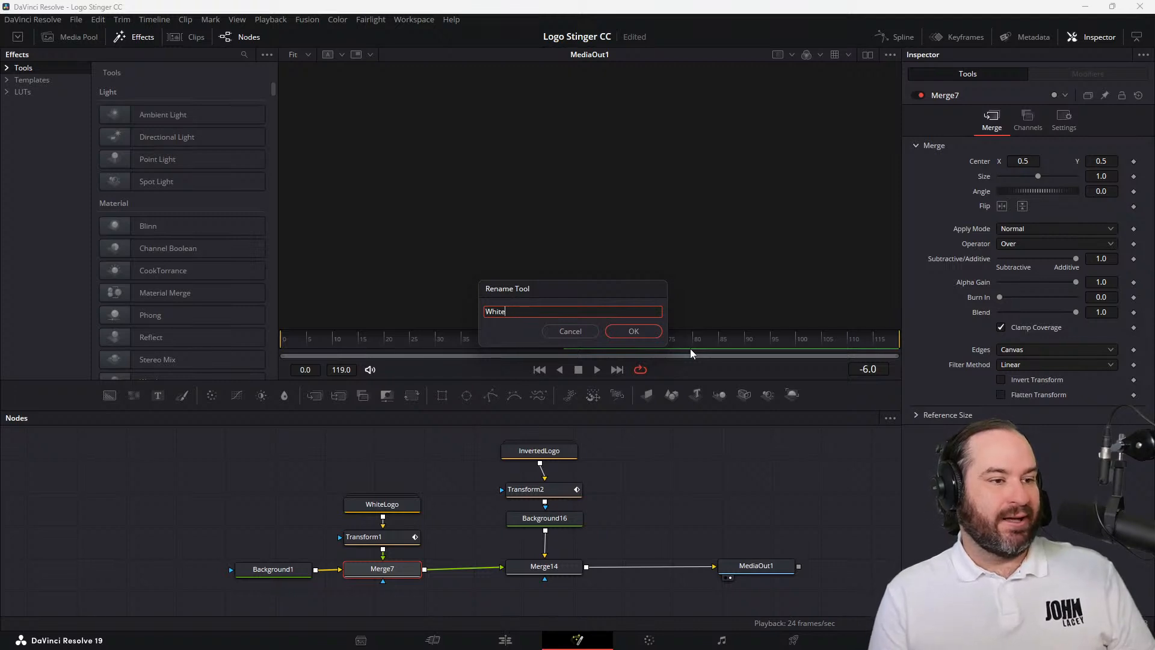
pyautogui.write('logomerge')
pyautogui.hotkey('ctrl', 'a')
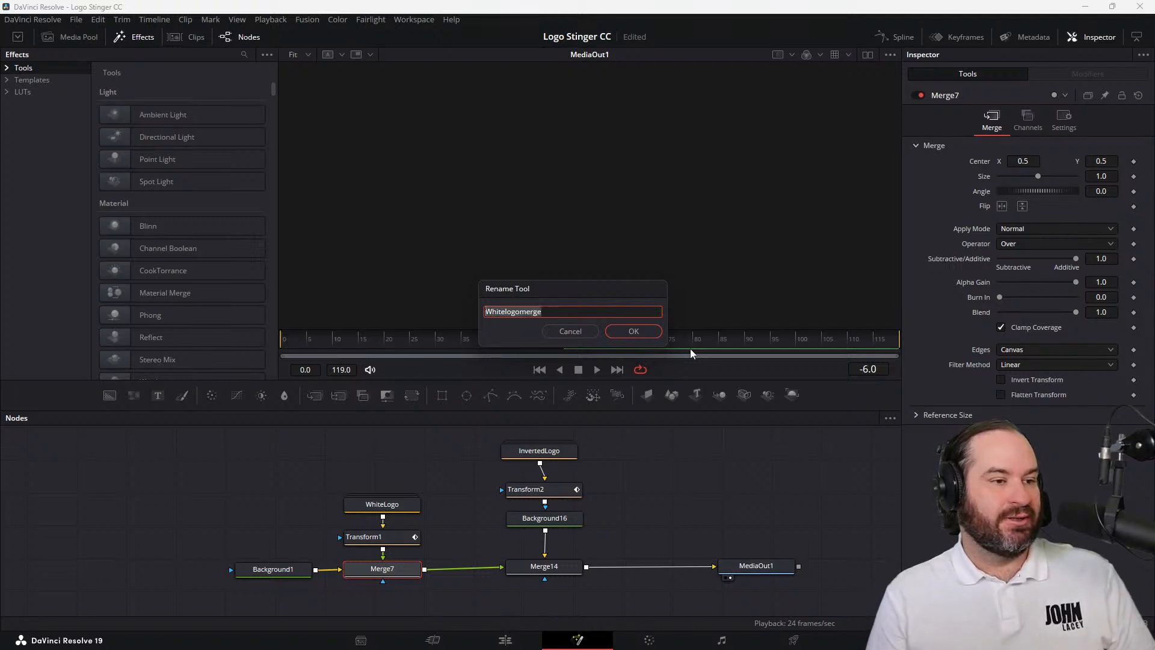
pyautogui.write('Merge_whitelogo')
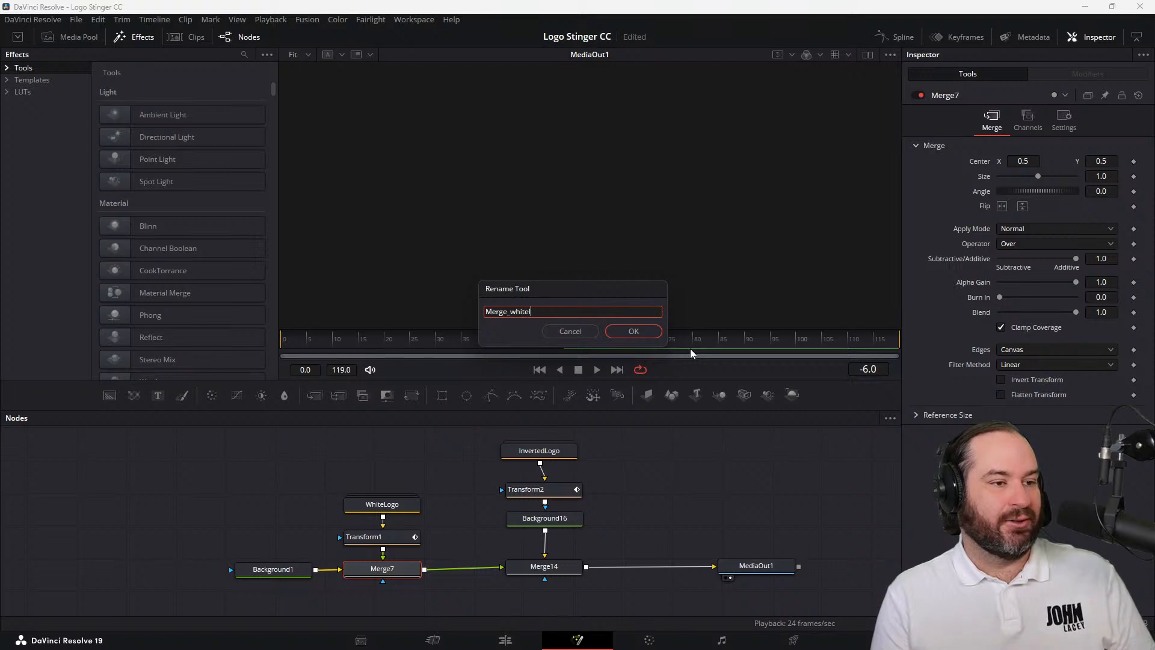
pyautogui.click(655, 335)
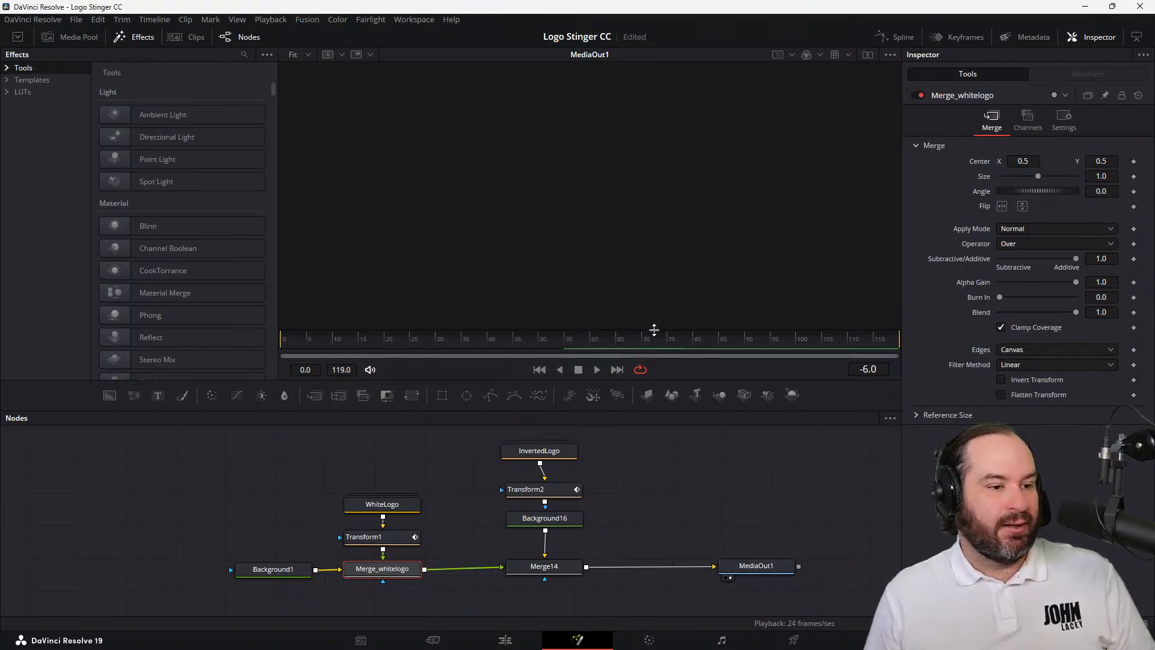
# Rename the Merge14 node as Merge_InvertedLogo
pyautogui.click(545, 572)
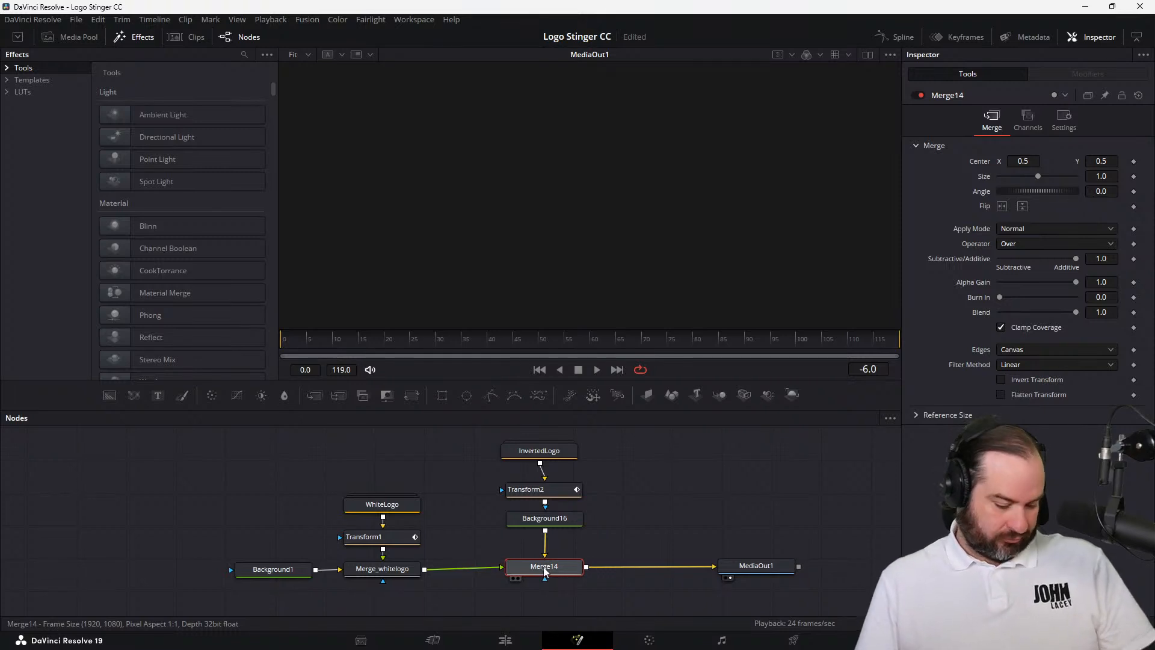
pyautogui.press('F2')
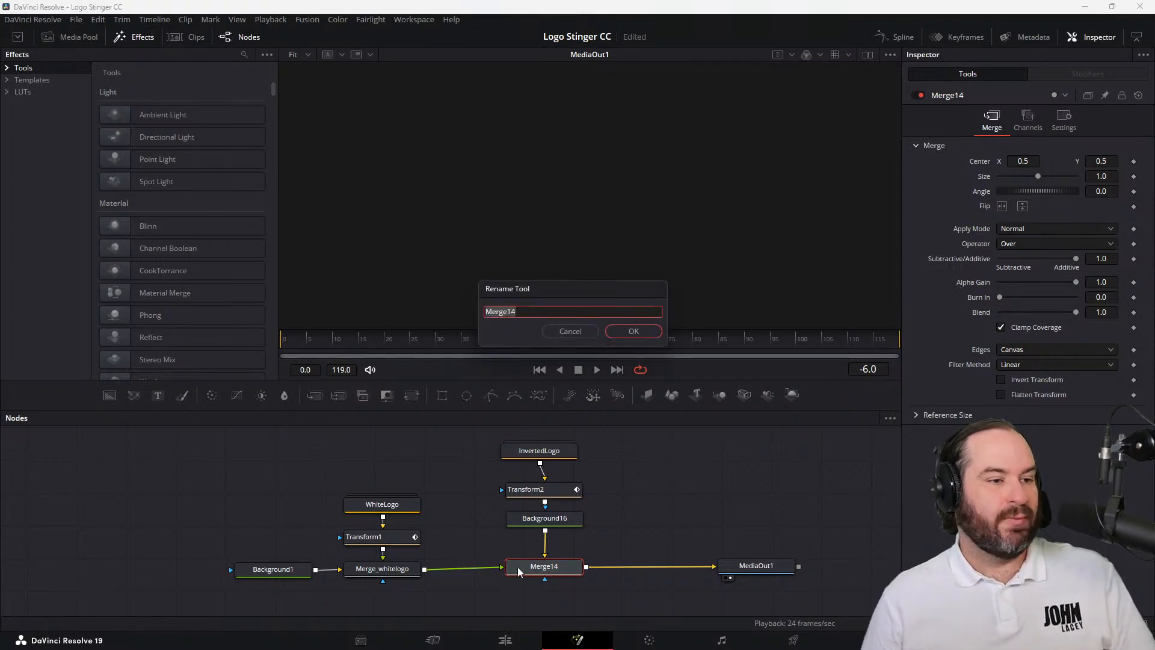
pyautogui.write('Merg')
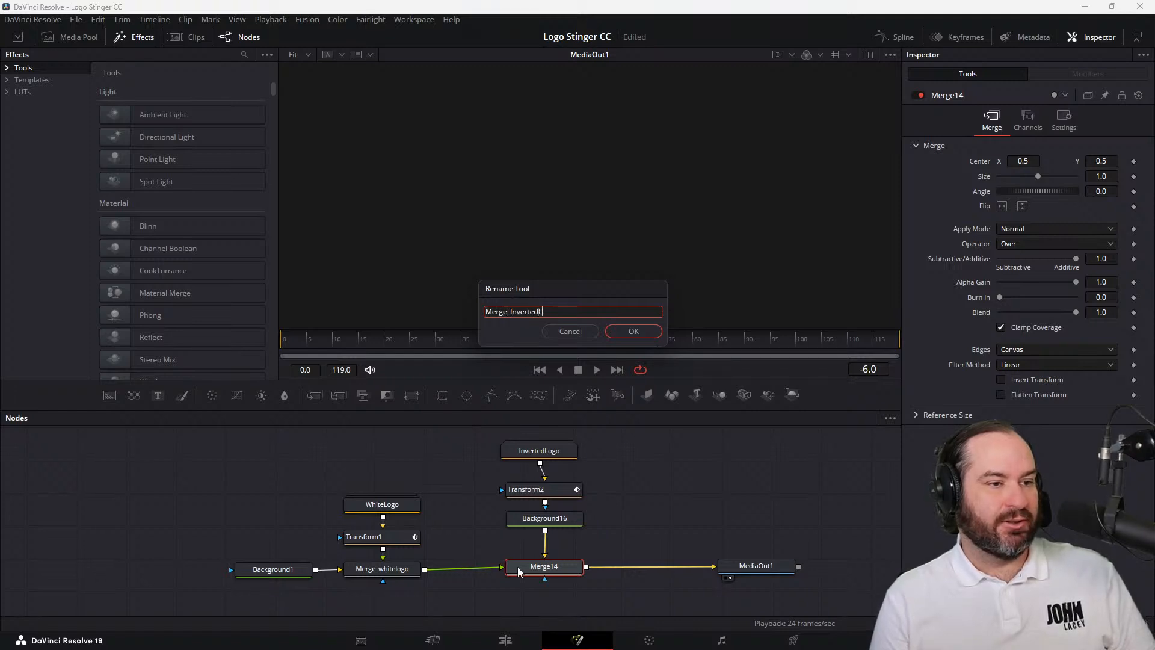
pyautogui.click(633, 332)
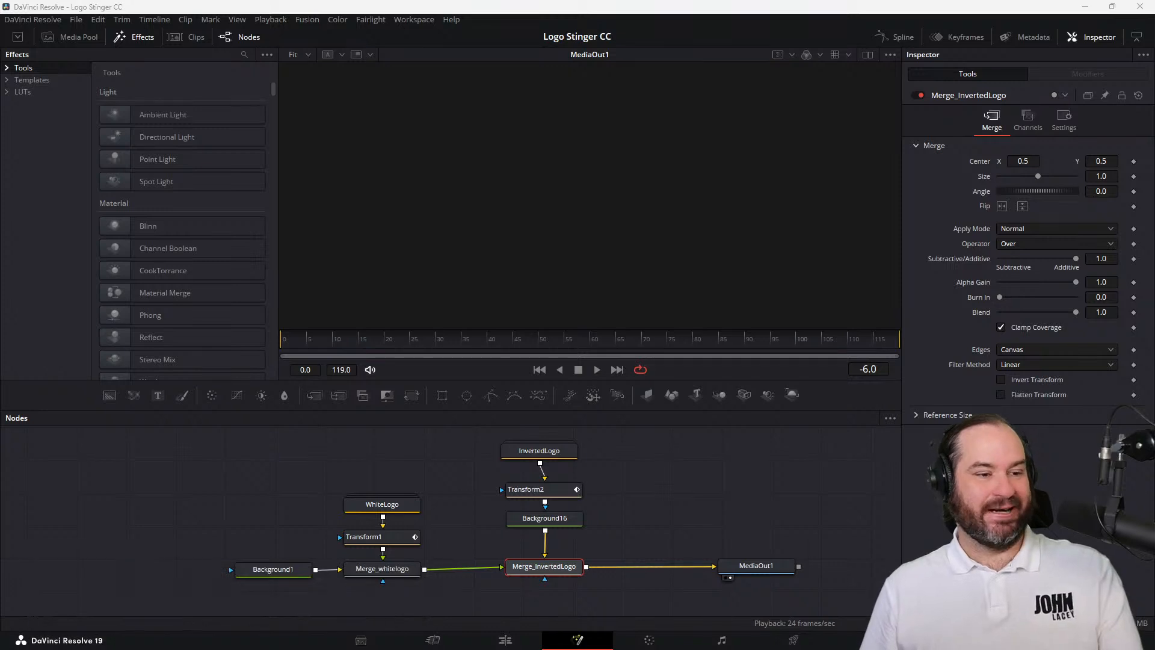
# Open the Keyframes editor and trim the start of the Merge_InvertedLogo range to frame 50
pyautogui.click(957, 35)
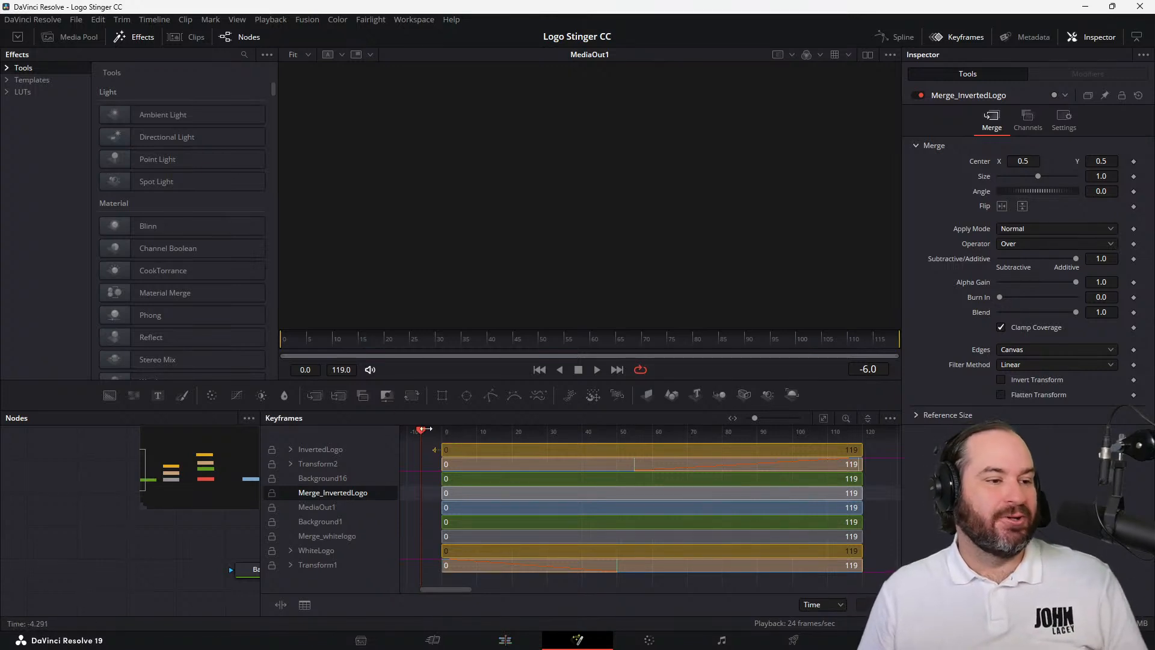
pyautogui.moveTo(426, 431)
pyautogui.mouseDown()
pyautogui.moveTo(565, 435)
pyautogui.moveTo(430, 443)
pyautogui.mouseUp()
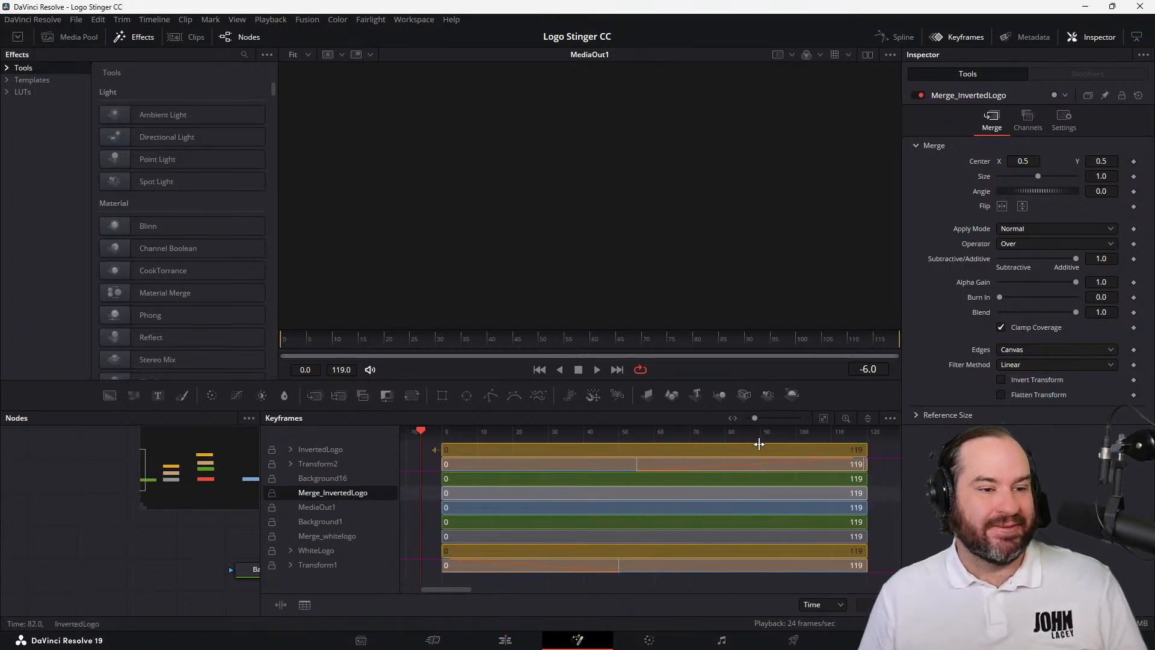
pyautogui.click(824, 420)
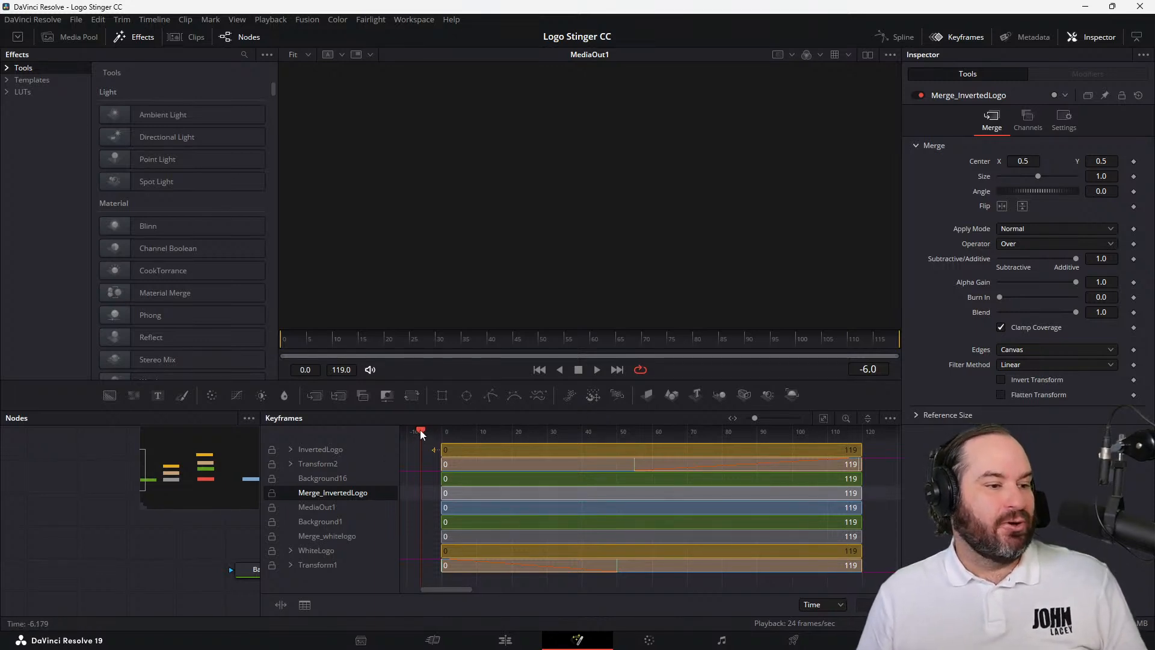
pyautogui.moveTo(420, 430); pyautogui.dragTo(622, 460)
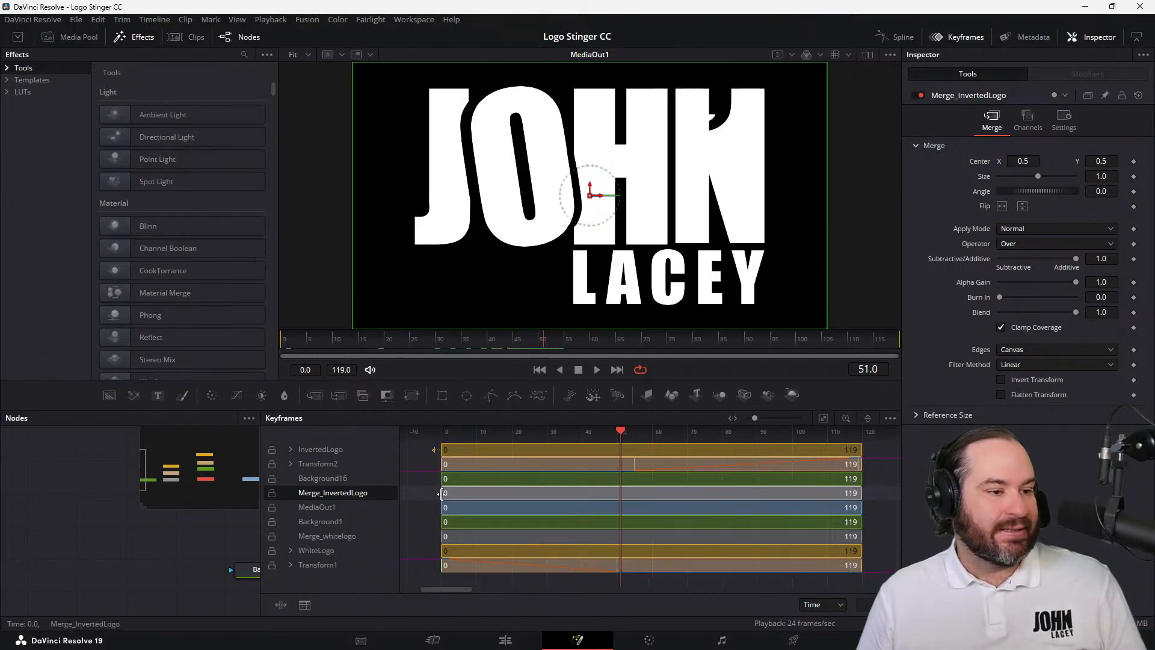
pyautogui.moveTo(441, 493); pyautogui.dragTo(611, 500)
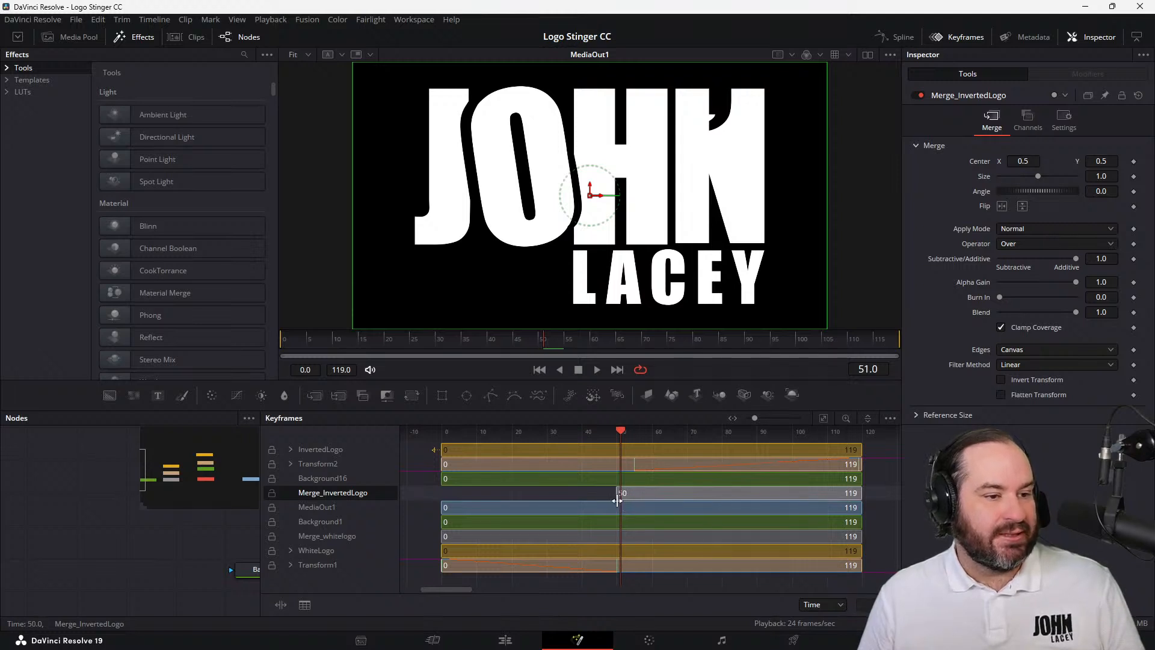
pyautogui.moveTo(621, 493); pyautogui.dragTo(618, 494)
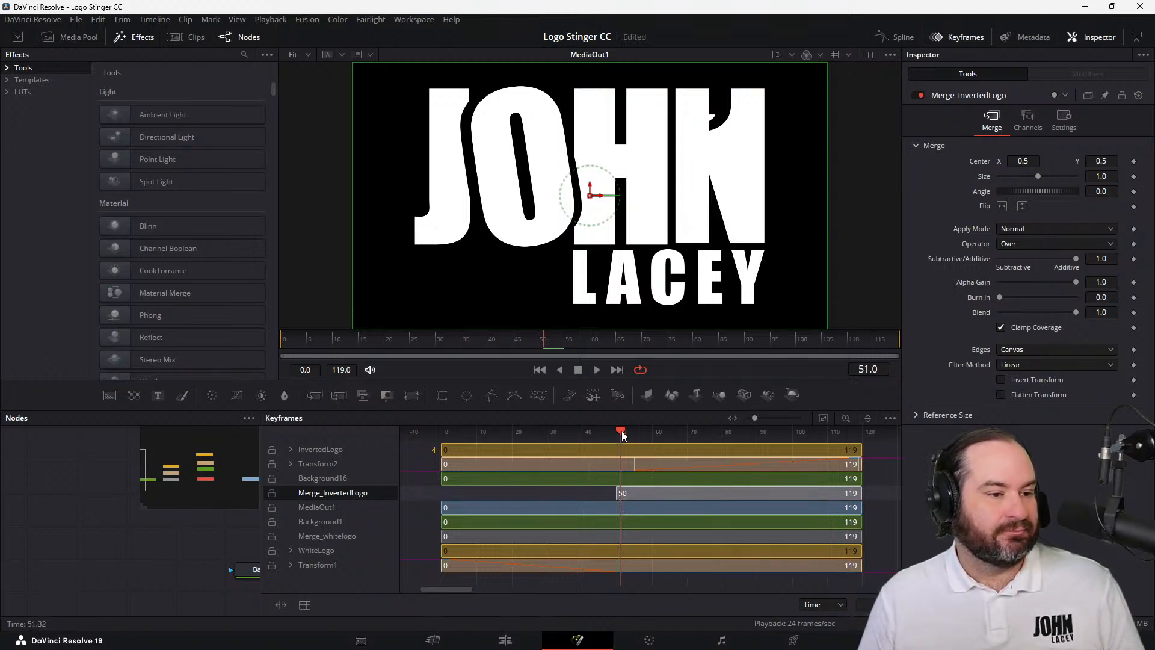
# Move to frame 55 and trim the end of the Merge_whitelogo range to frame 54
pyautogui.moveTo(622, 431)
pyautogui.mouseDown()
pyautogui.moveTo(661, 436)
pyautogui.moveTo(636, 437)
pyautogui.mouseUp()
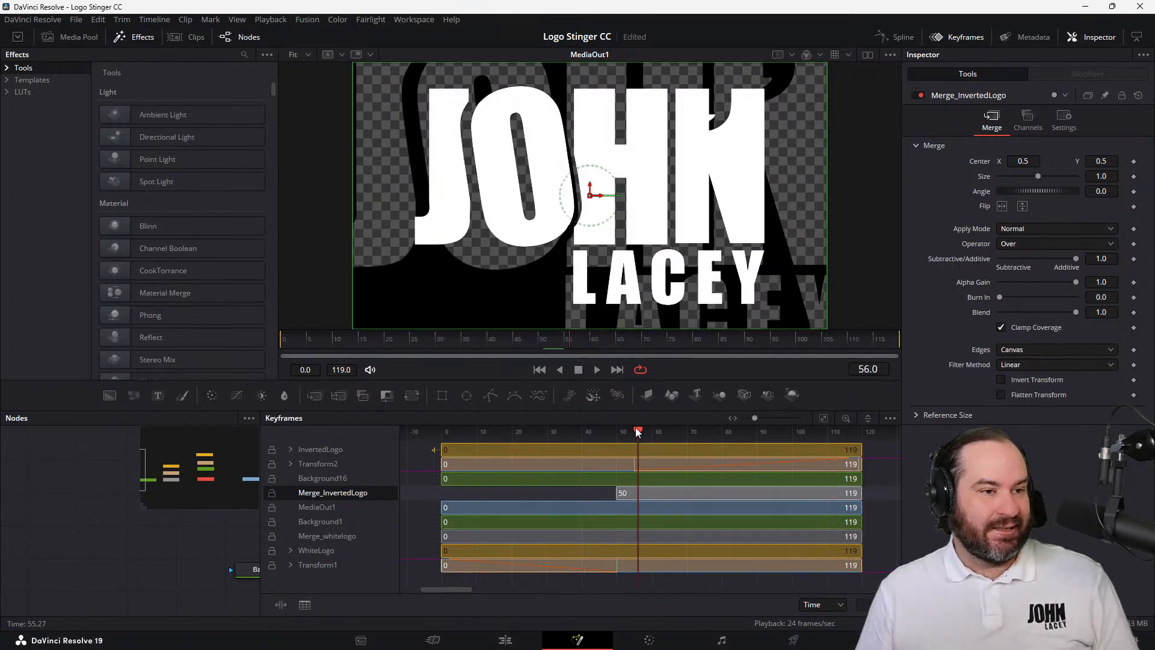
pyautogui.click(565, 345)
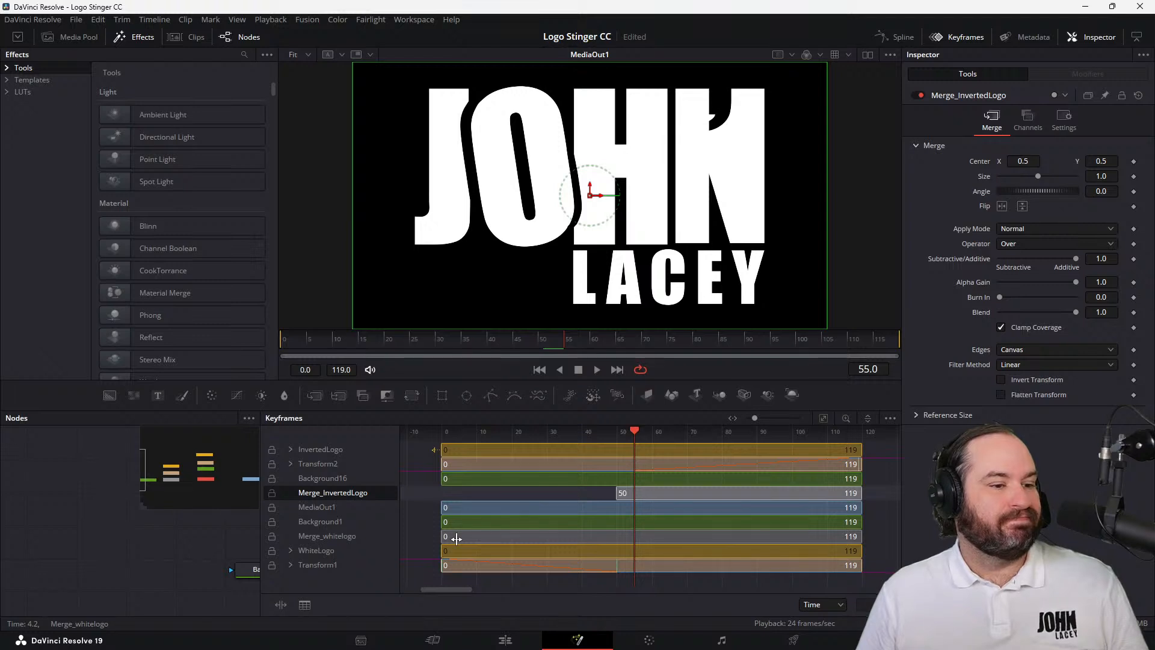
pyautogui.click(456, 539)
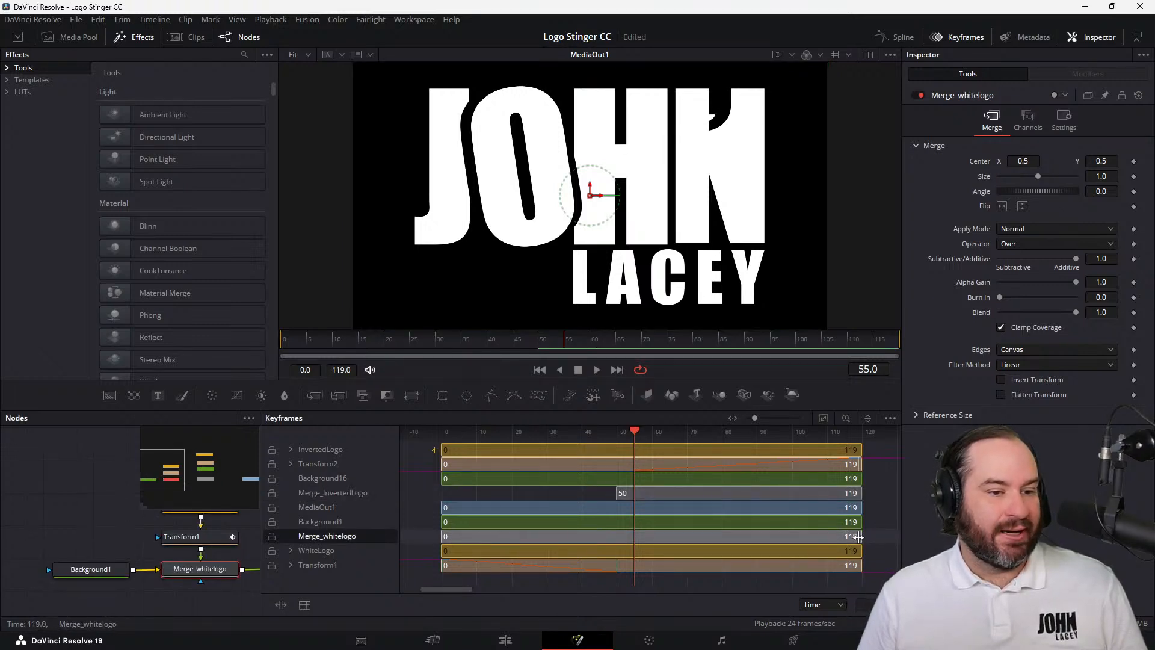
pyautogui.moveTo(861, 536); pyautogui.dragTo(633, 539)
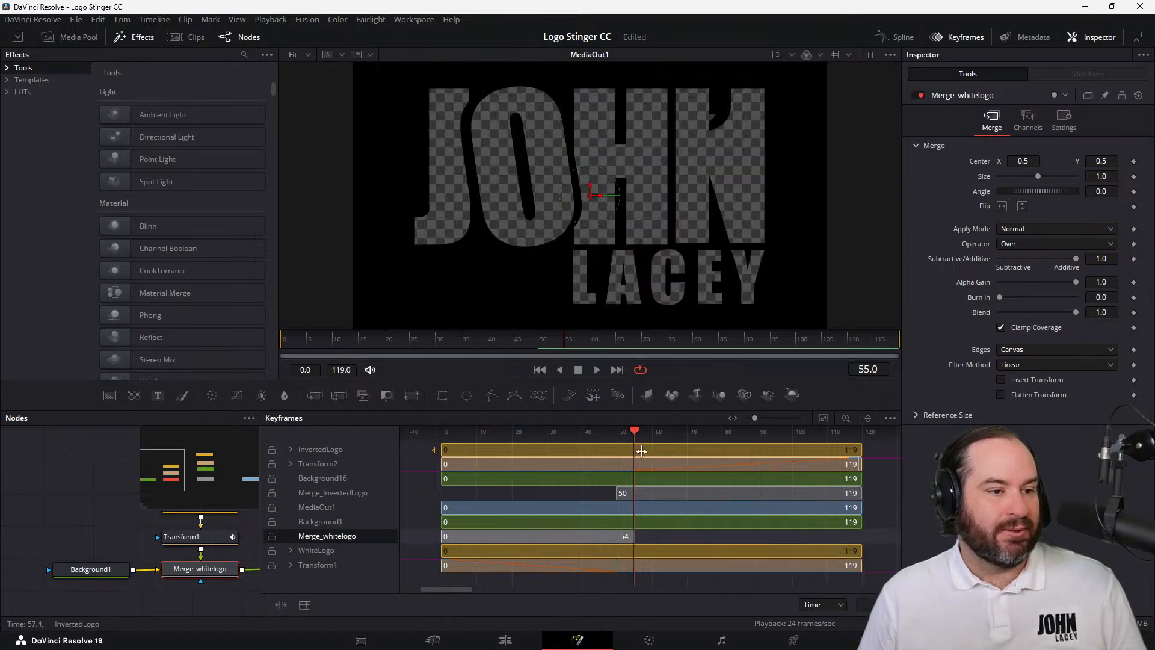
# Scrub past frame 55, return to before frame 0, and play the transition with the trimmed merge ranges
pyautogui.moveTo(637, 433); pyautogui.dragTo(648, 457)
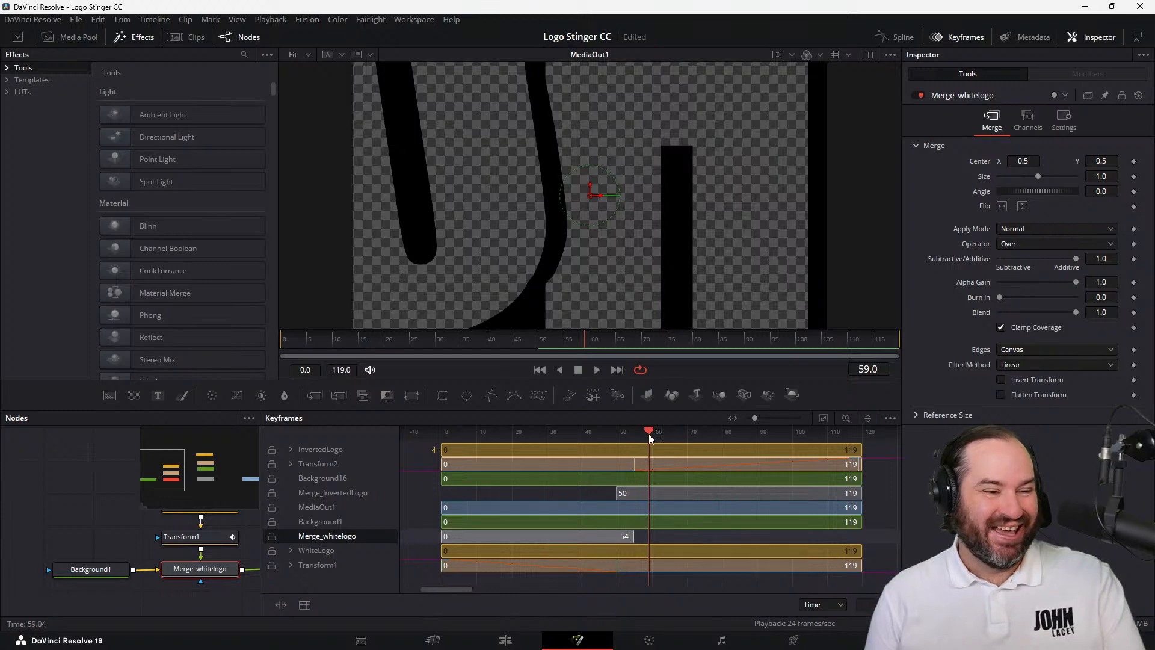
pyautogui.moveTo(648, 435); pyautogui.dragTo(404, 450)
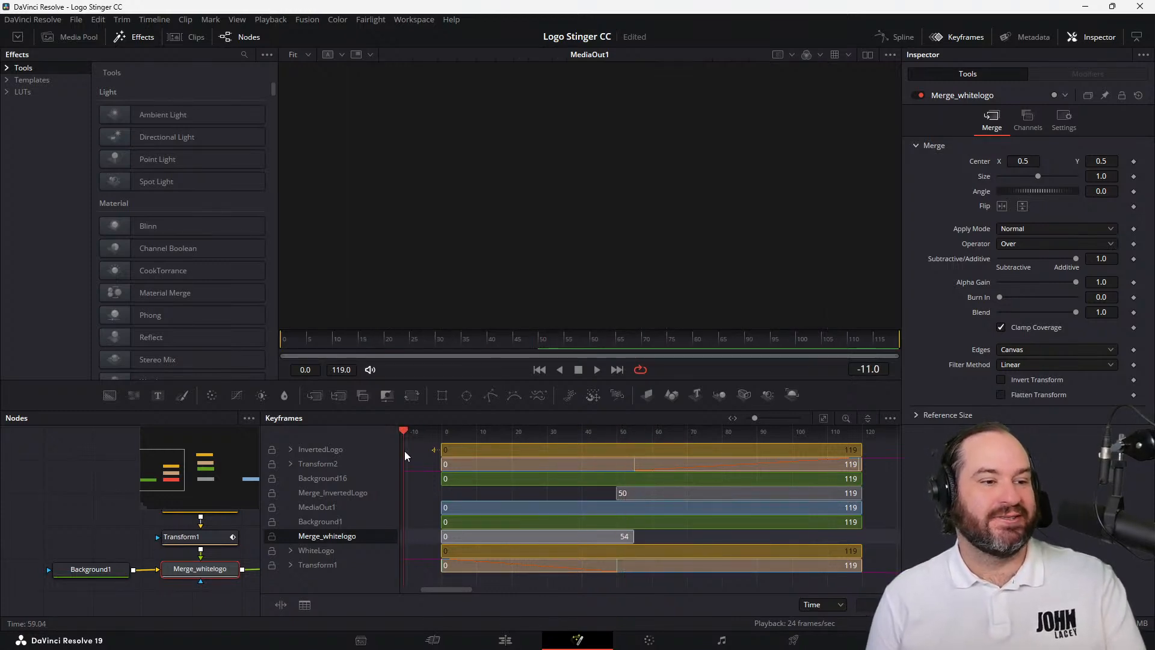
pyautogui.click(596, 369)
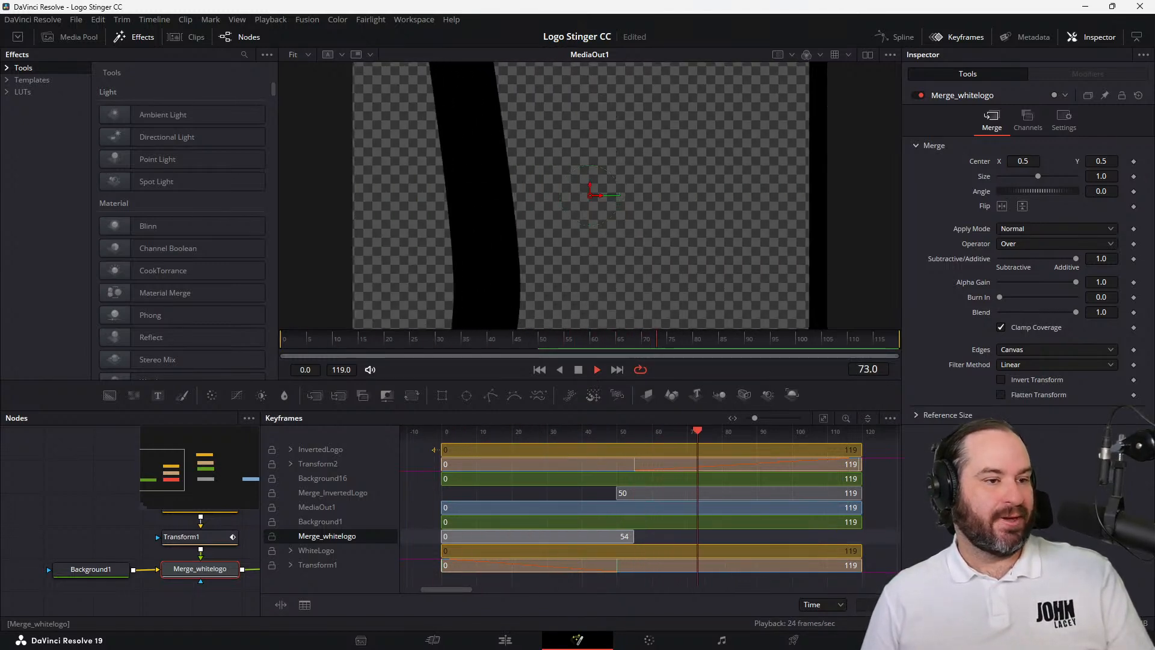
pyautogui.click(595, 369)
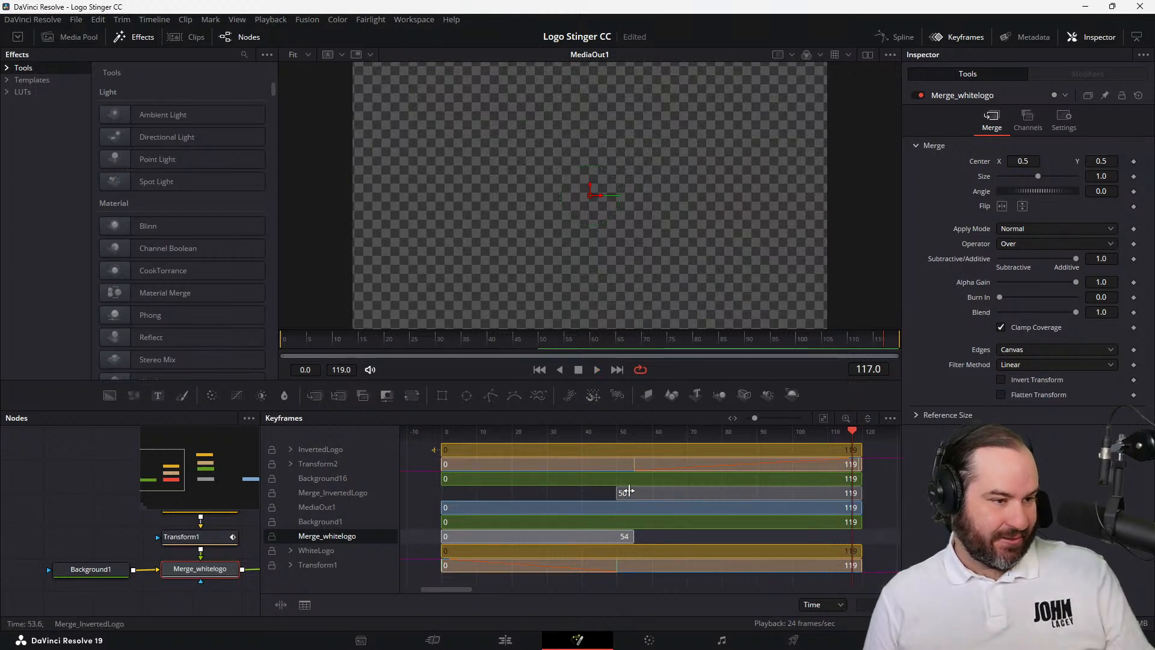
# Restore the Merge_whitelogo and Merge_InvertedLogo ranges to span frames 0 to 119
pyautogui.moveTo(629, 535); pyautogui.dragTo(872, 549)
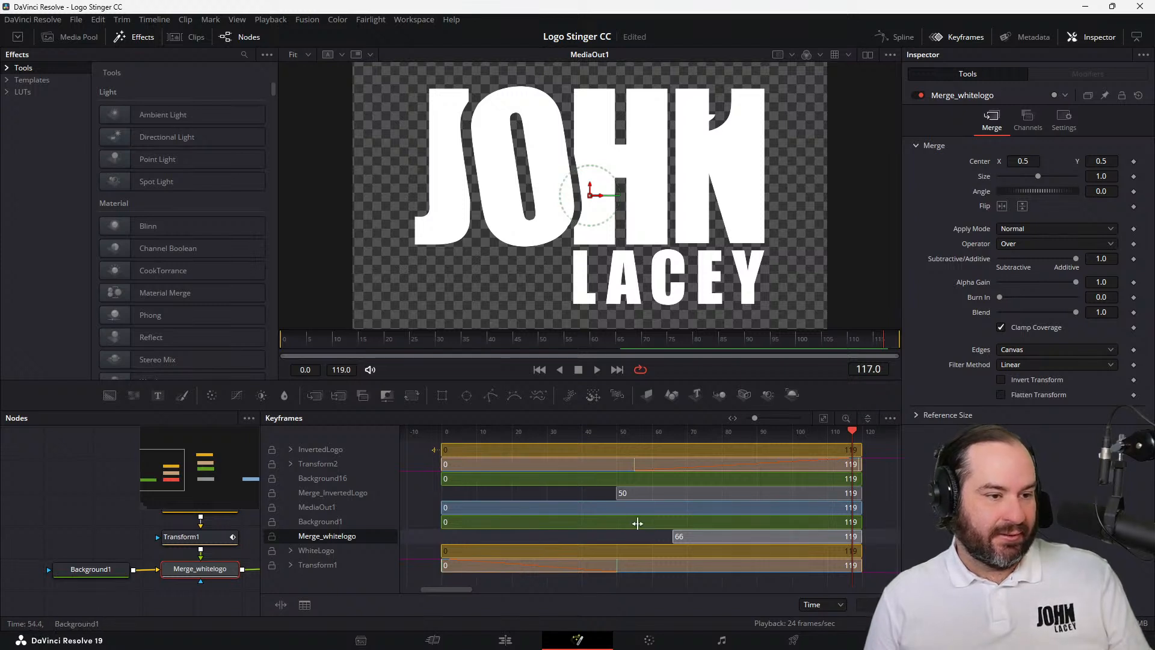
pyautogui.moveTo(673, 536); pyautogui.dragTo(409, 547)
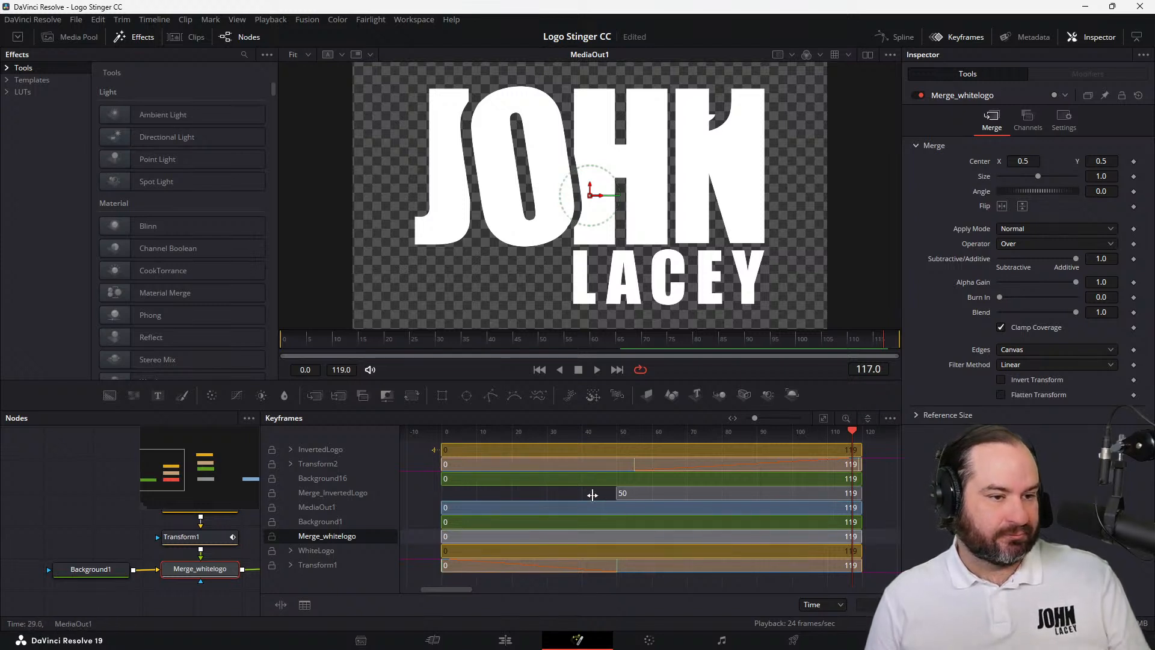
pyautogui.click(613, 493)
pyautogui.moveTo(614, 493); pyautogui.dragTo(434, 497)
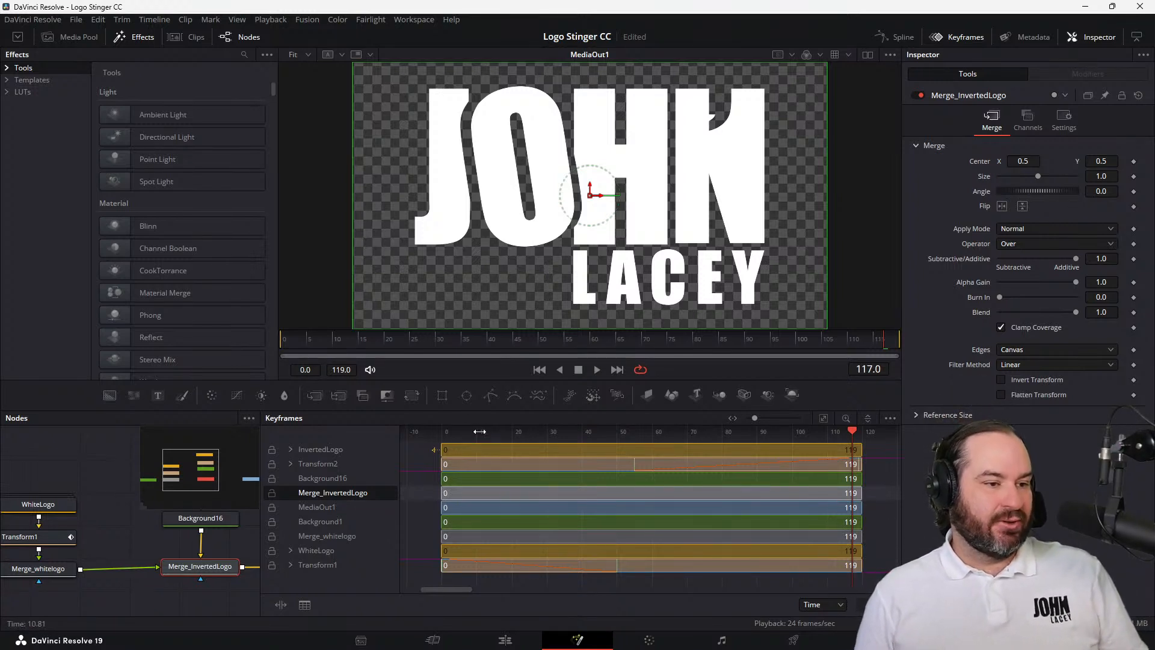
# Move to frame 50, trim the InvertedLogo range to start at frame 50, and trim the WhiteLogo range to end at frame 55
pyautogui.moveTo(479, 431); pyautogui.dragTo(485, 432)
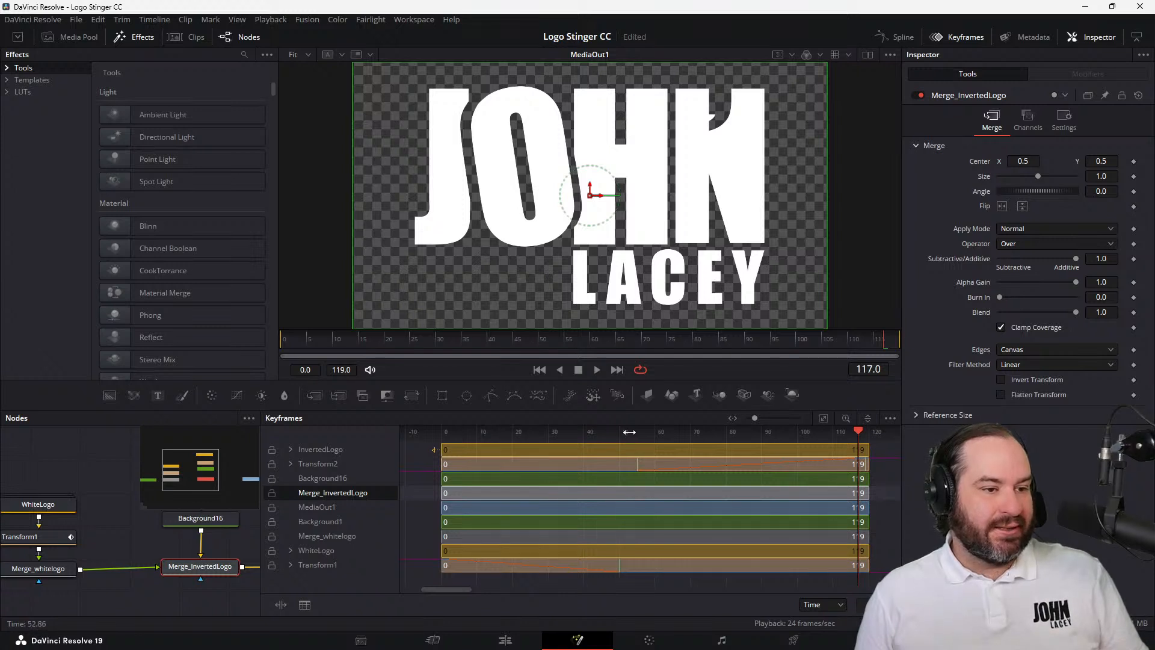
pyautogui.moveTo(858, 431); pyautogui.dragTo(779, 429)
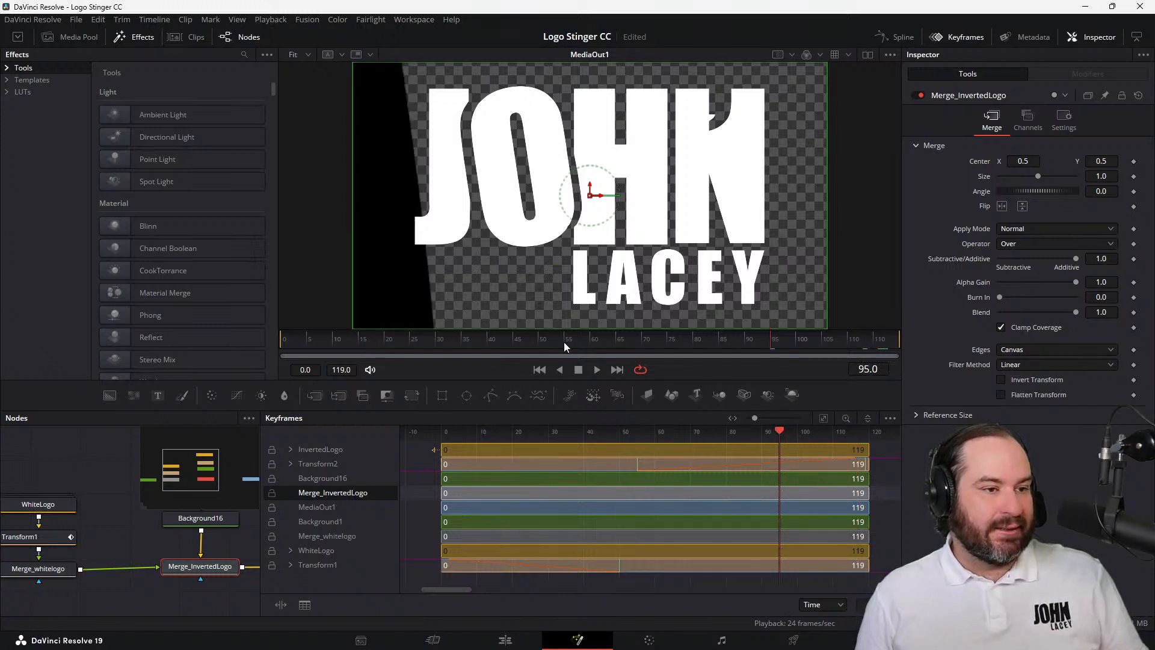
pyautogui.moveTo(564, 344); pyautogui.dragTo(539, 346)
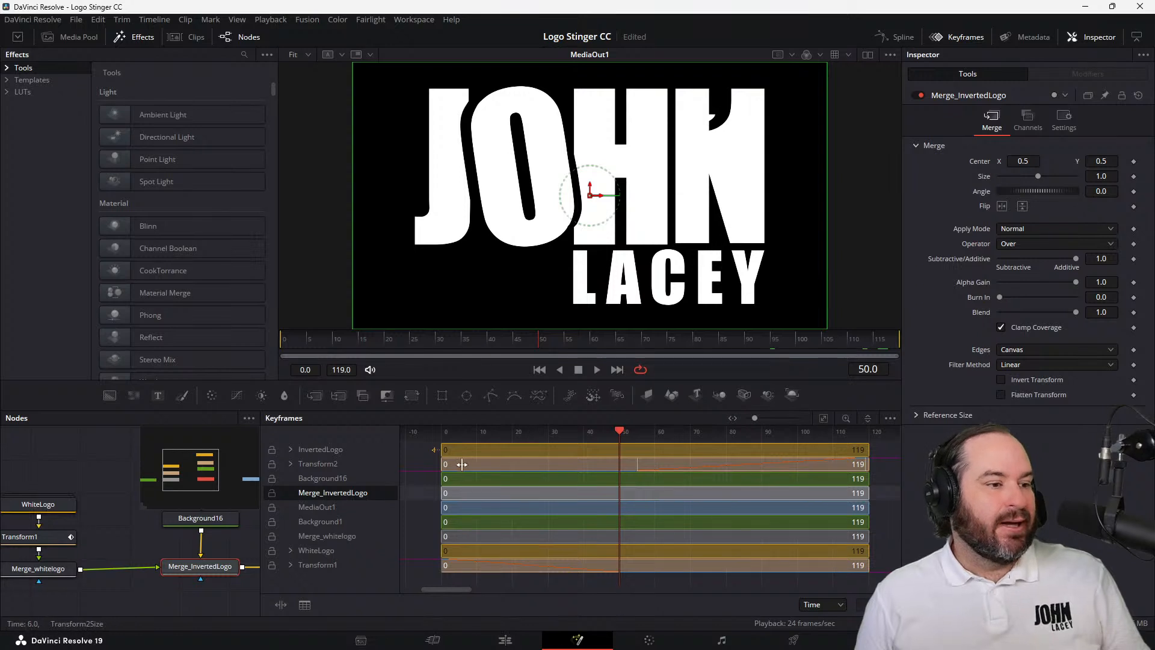
pyautogui.moveTo(442, 452); pyautogui.dragTo(624, 457)
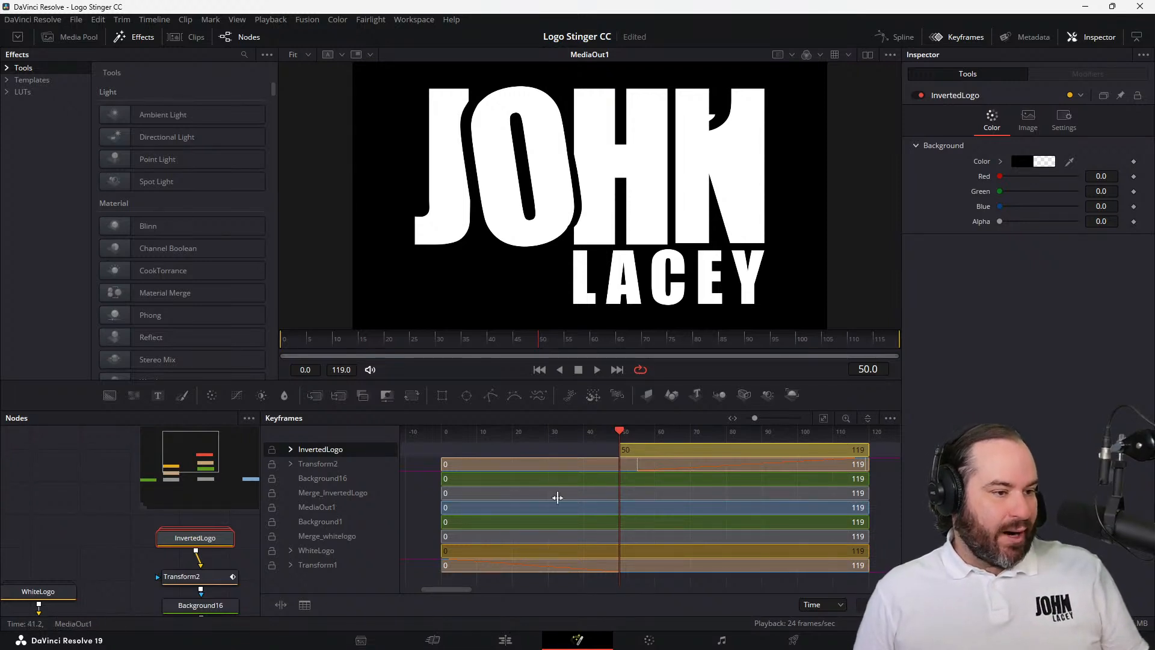
pyautogui.click(637, 554)
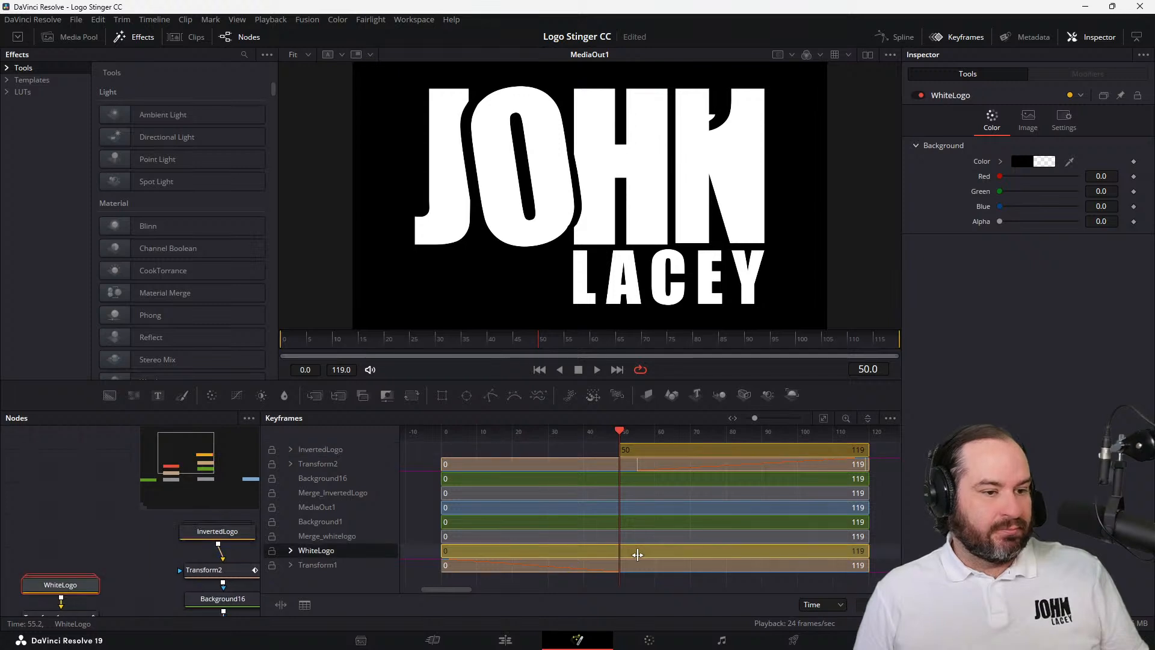
pyautogui.moveTo(860, 551); pyautogui.dragTo(634, 558)
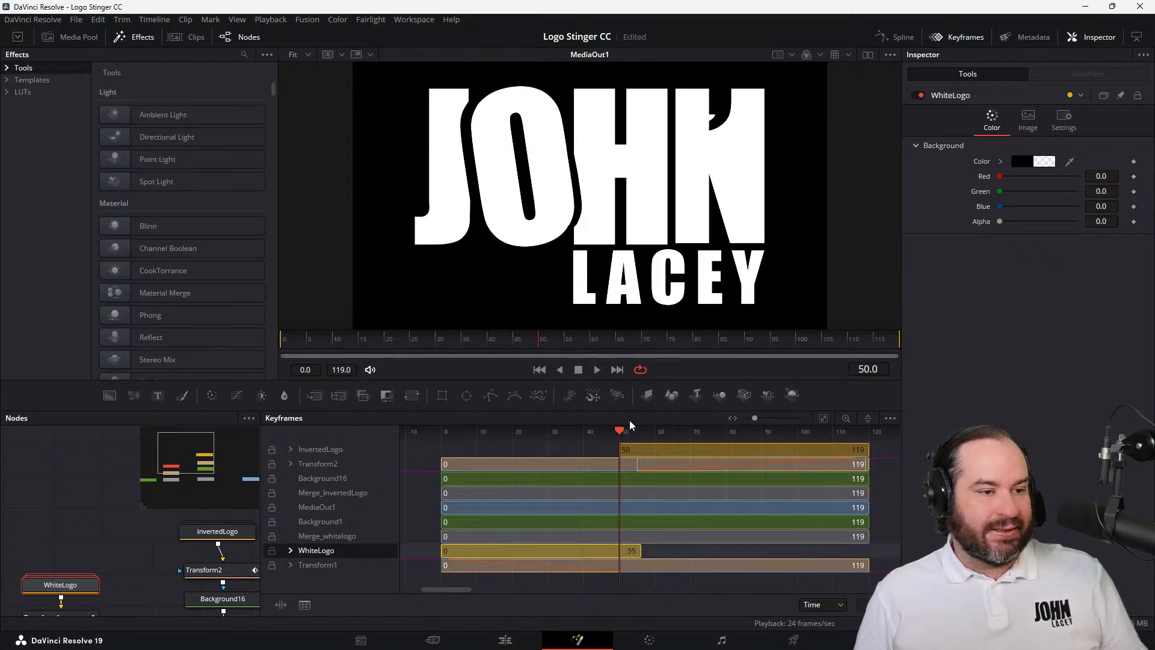
# Play the transition from before frame 0 to check the trimmed InvertedLogo and WhiteLogo ranges, and stop playback
pyautogui.moveTo(619, 431); pyautogui.dragTo(363, 445)
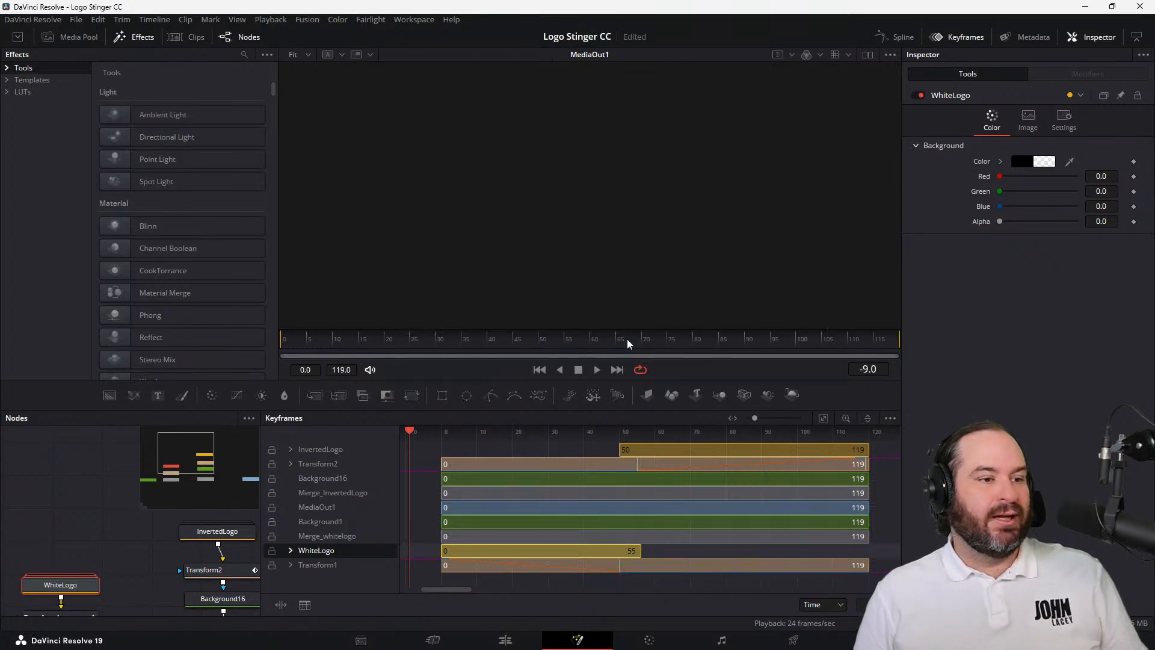
pyautogui.click(597, 369)
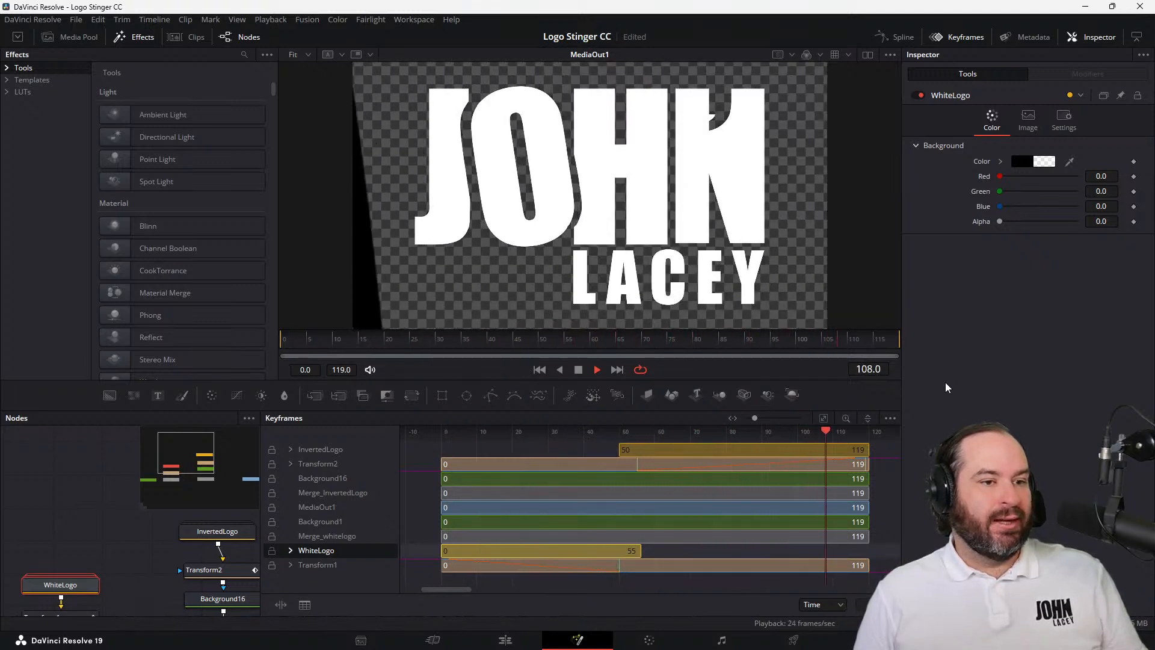
pyautogui.click(578, 370)
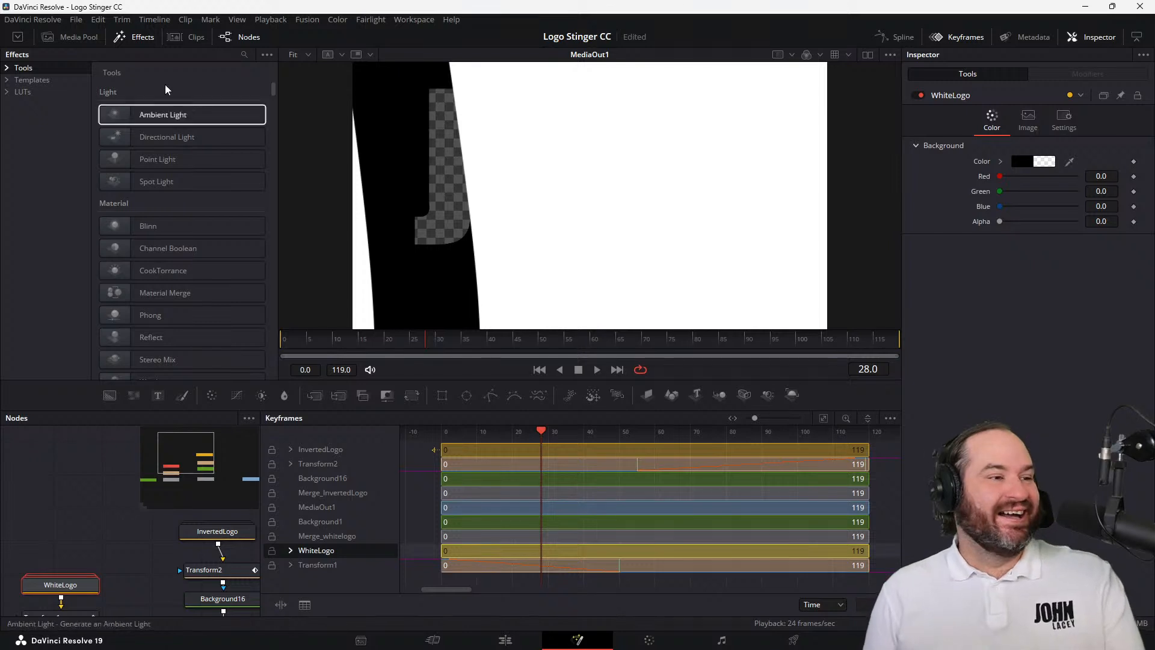
# Save the current project and open the recent project Logos 2
pyautogui.click(76, 19)
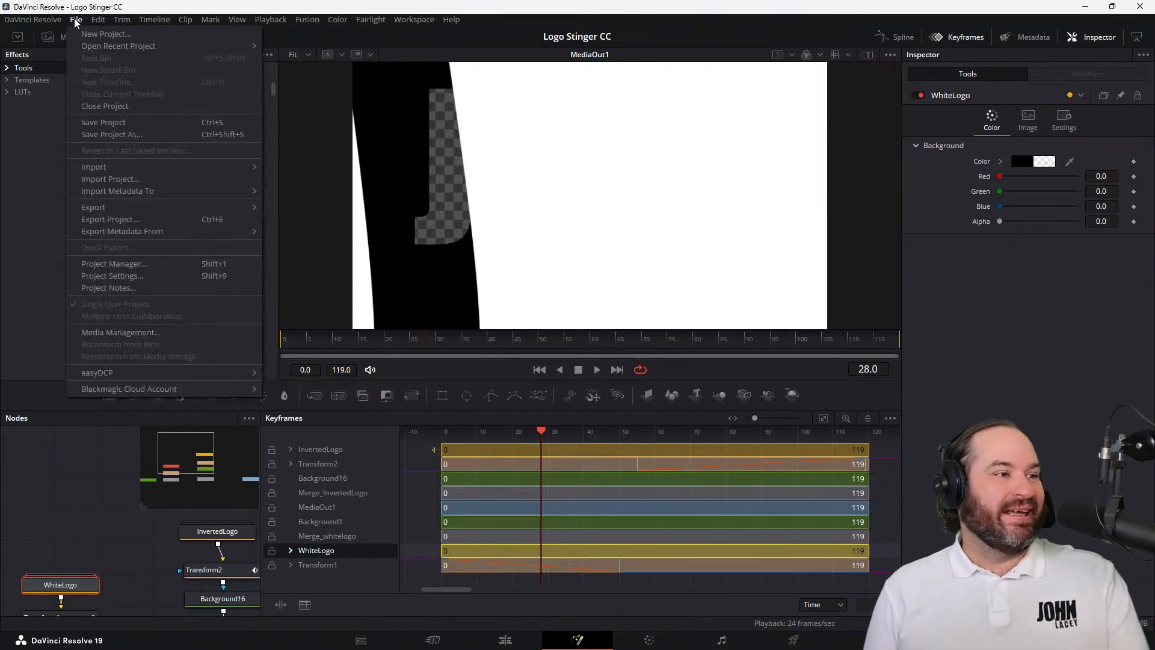
pyautogui.click(109, 124)
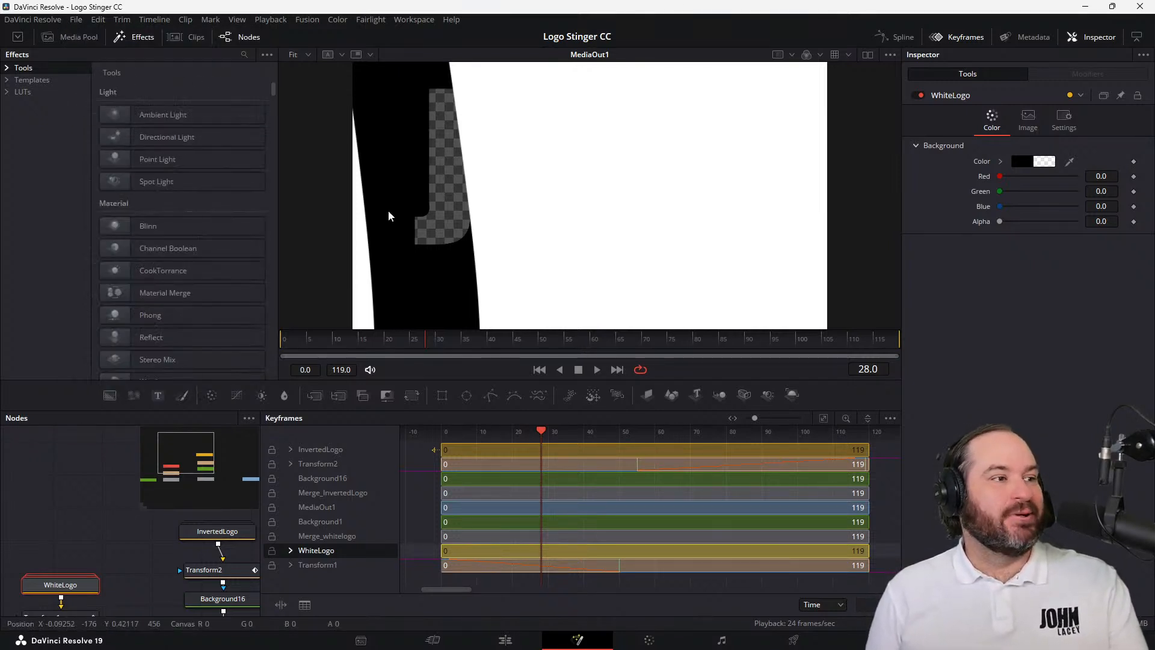
pyautogui.click(72, 21)
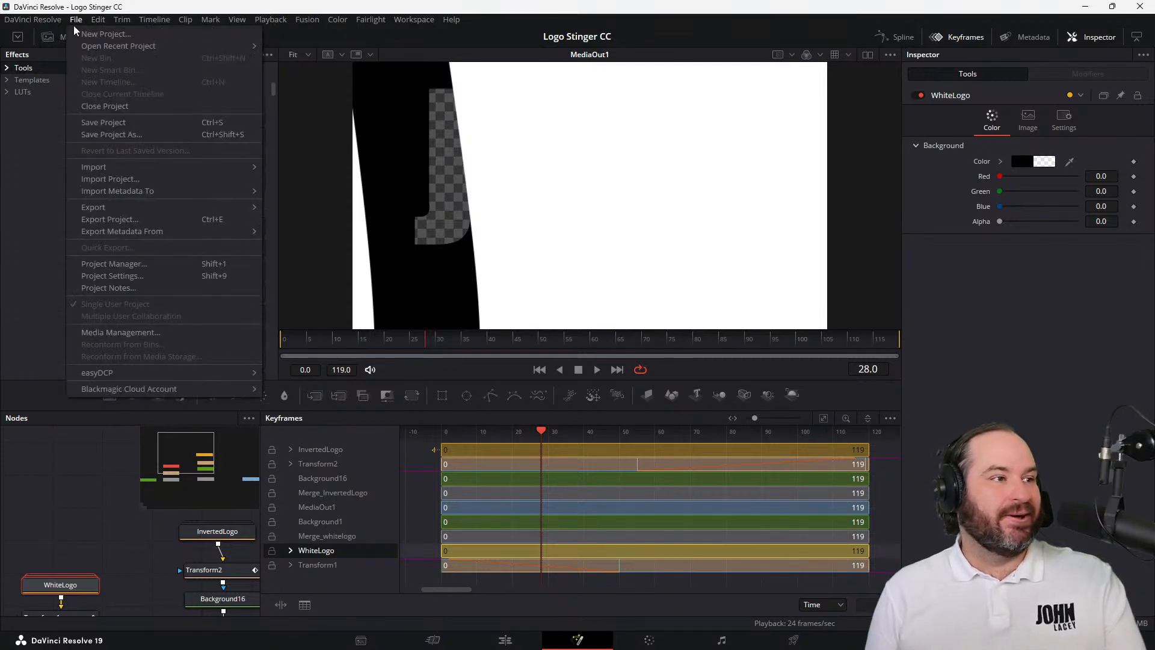
pyautogui.moveTo(120, 46)
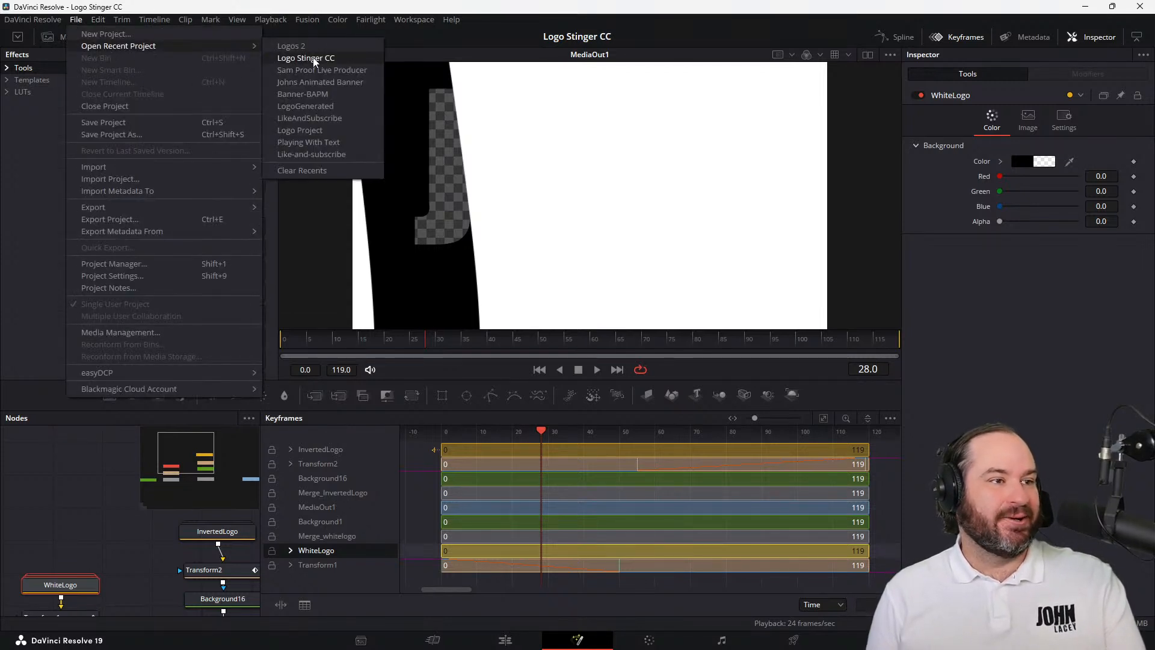
pyautogui.click(314, 45)
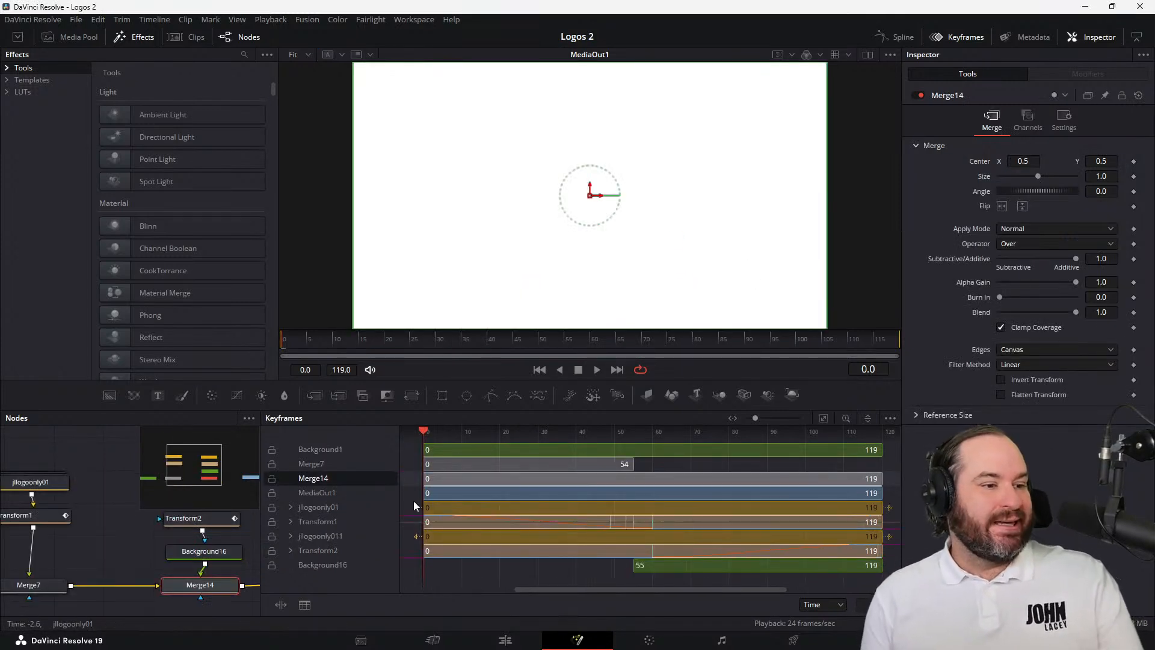
# Reopen the recent project Logo Stinger CC
pyautogui.click(68, 21)
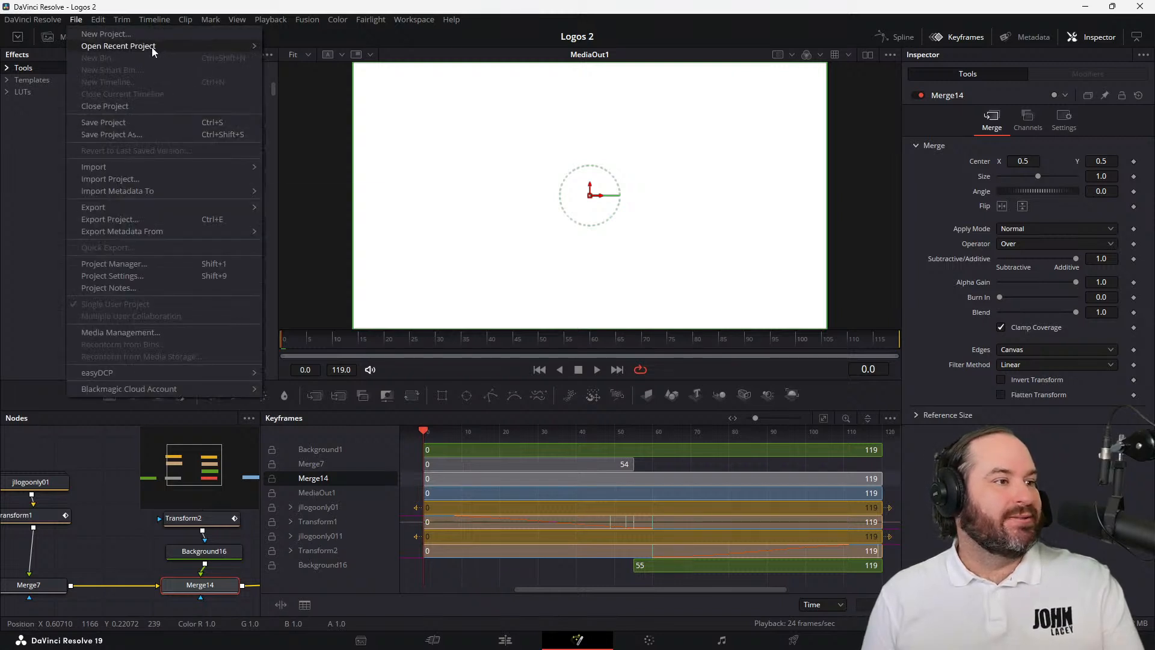
pyautogui.moveTo(151, 47)
pyautogui.click(339, 51)
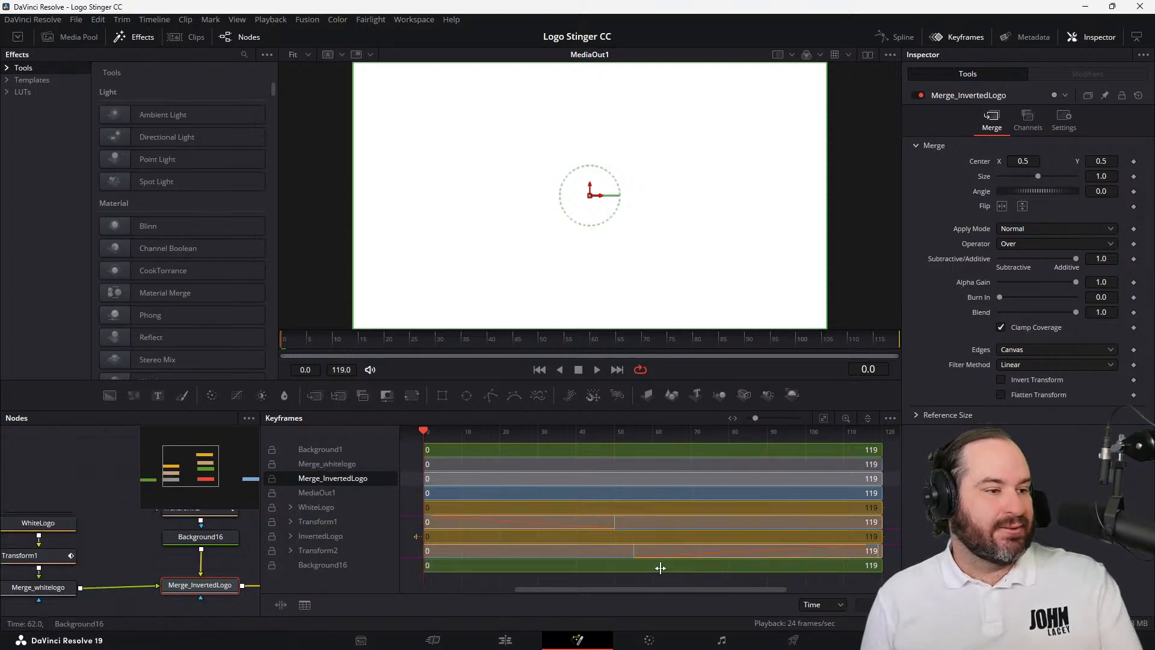
# Select Background16, move to frame 50, and trim the Background16 range to start at frame 50
pyautogui.click(443, 564)
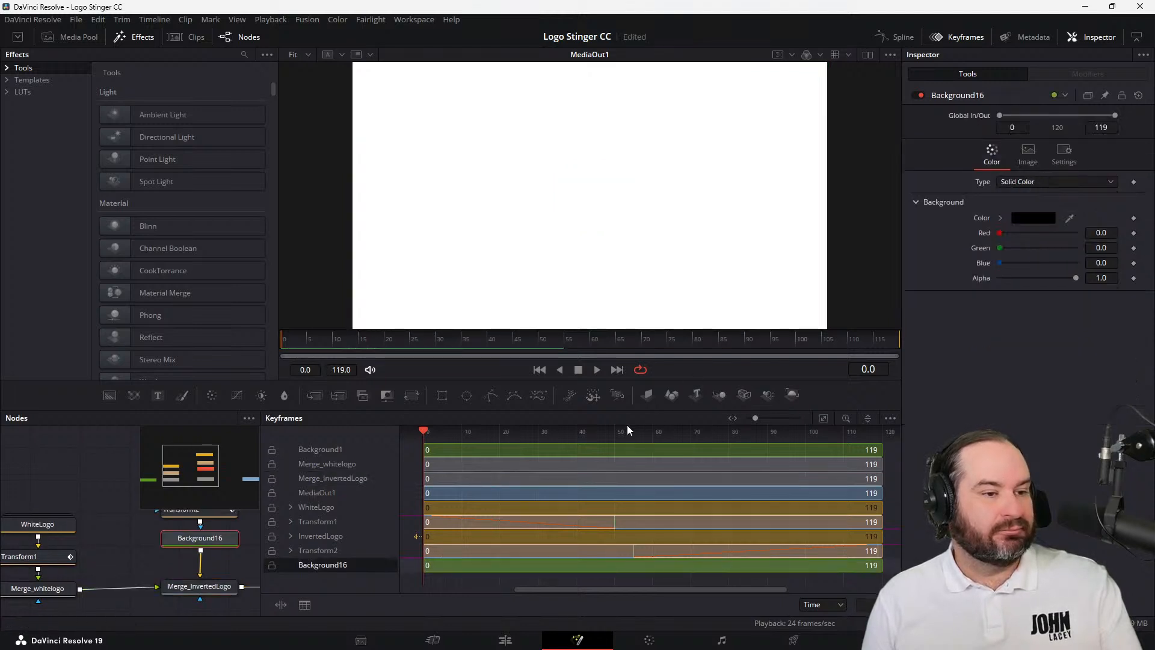
pyautogui.moveTo(617, 432); pyautogui.dragTo(619, 432)
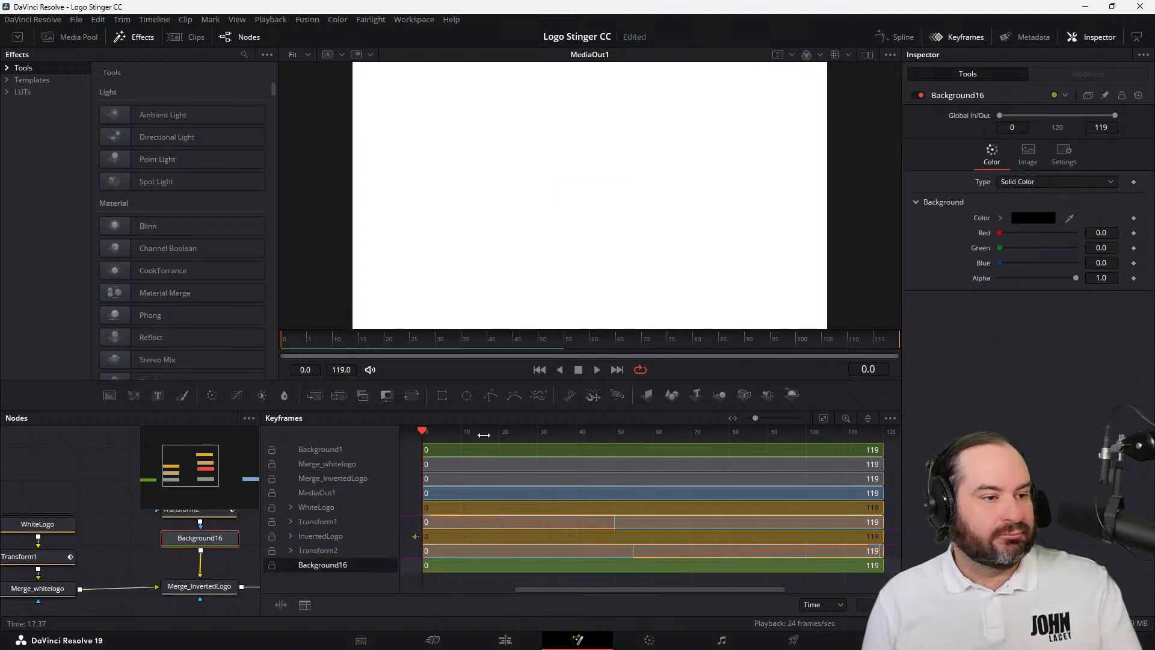
pyautogui.click(825, 420)
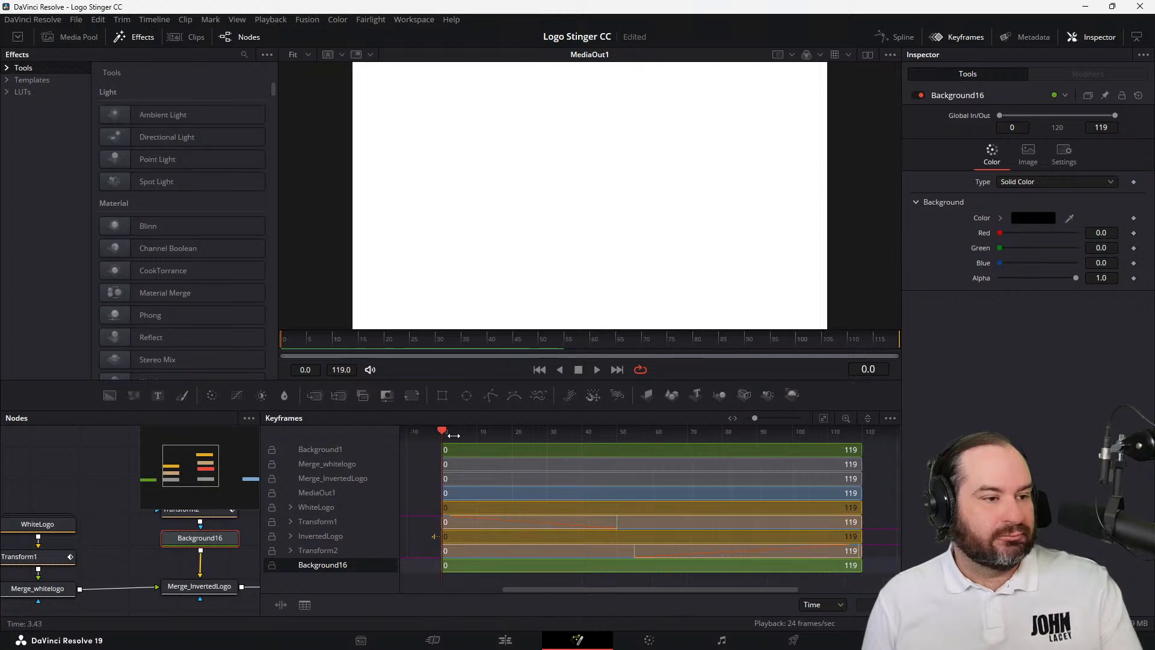
pyautogui.moveTo(445, 430); pyautogui.dragTo(523, 446)
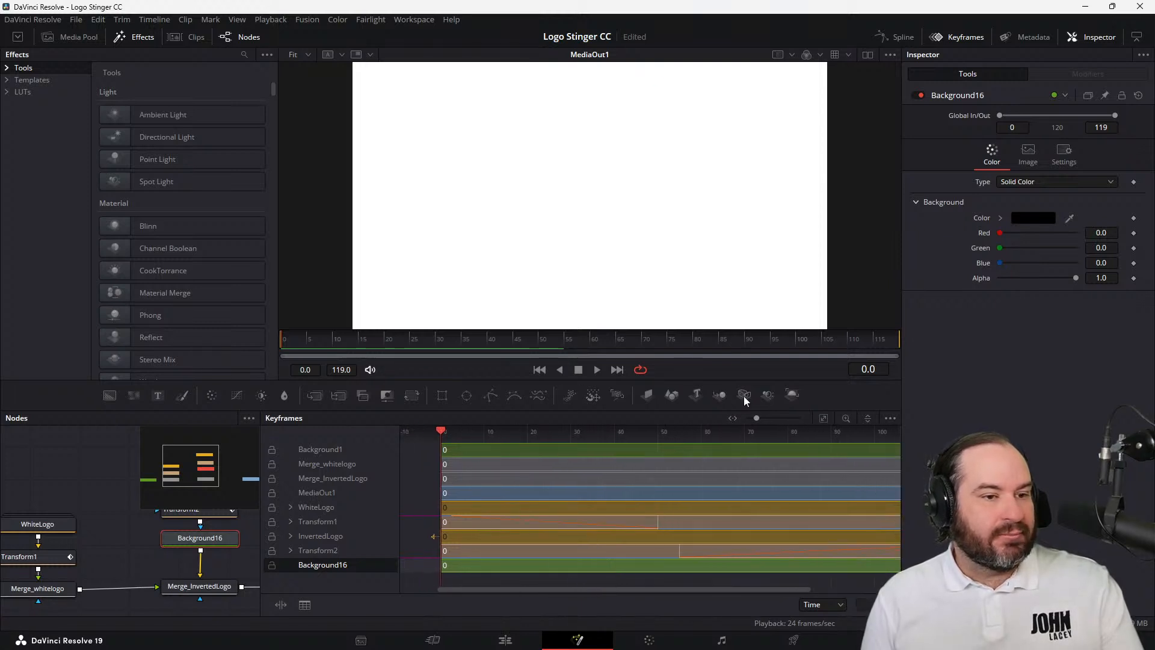
pyautogui.click(825, 418)
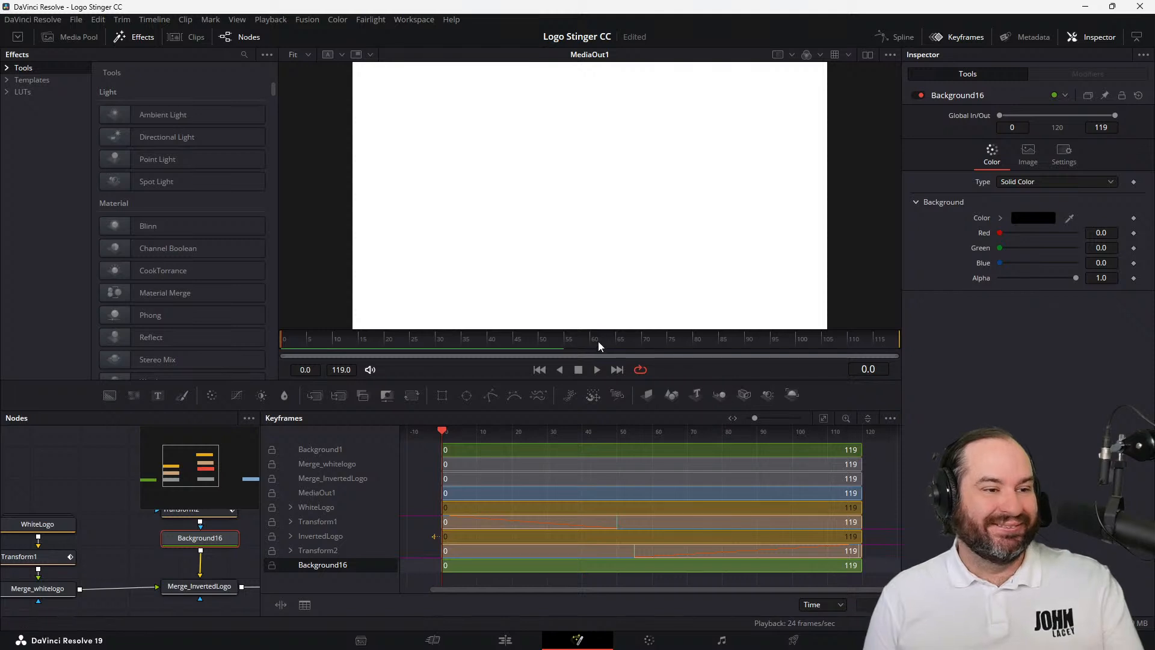
pyautogui.click(564, 343)
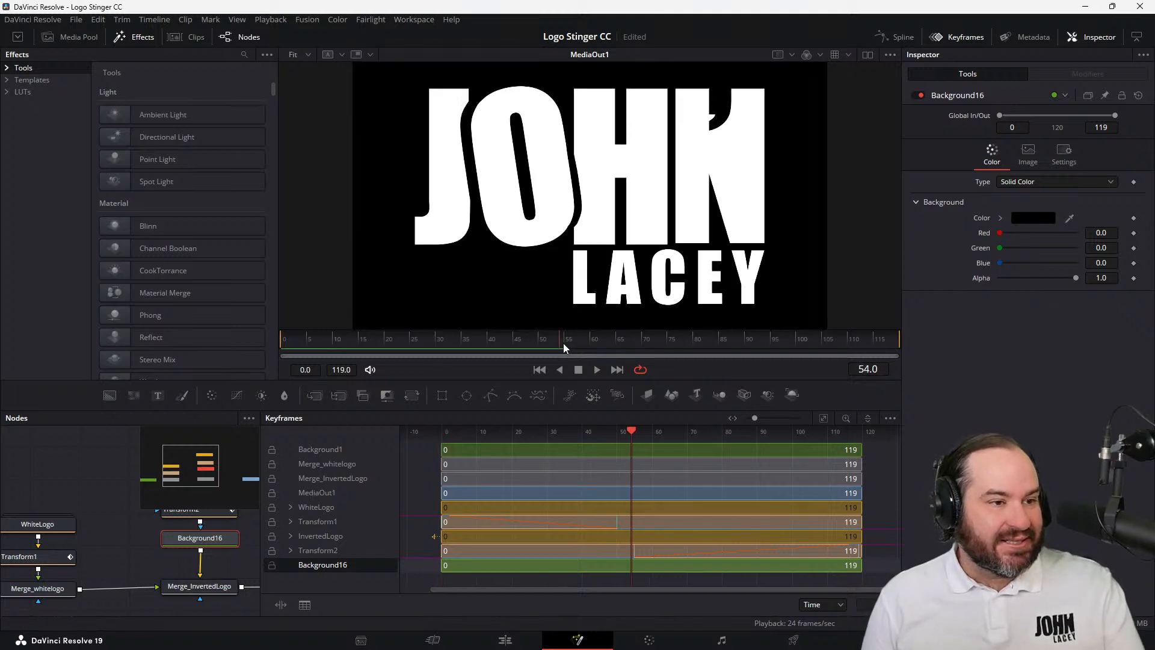
pyautogui.moveTo(562, 343); pyautogui.dragTo(540, 345)
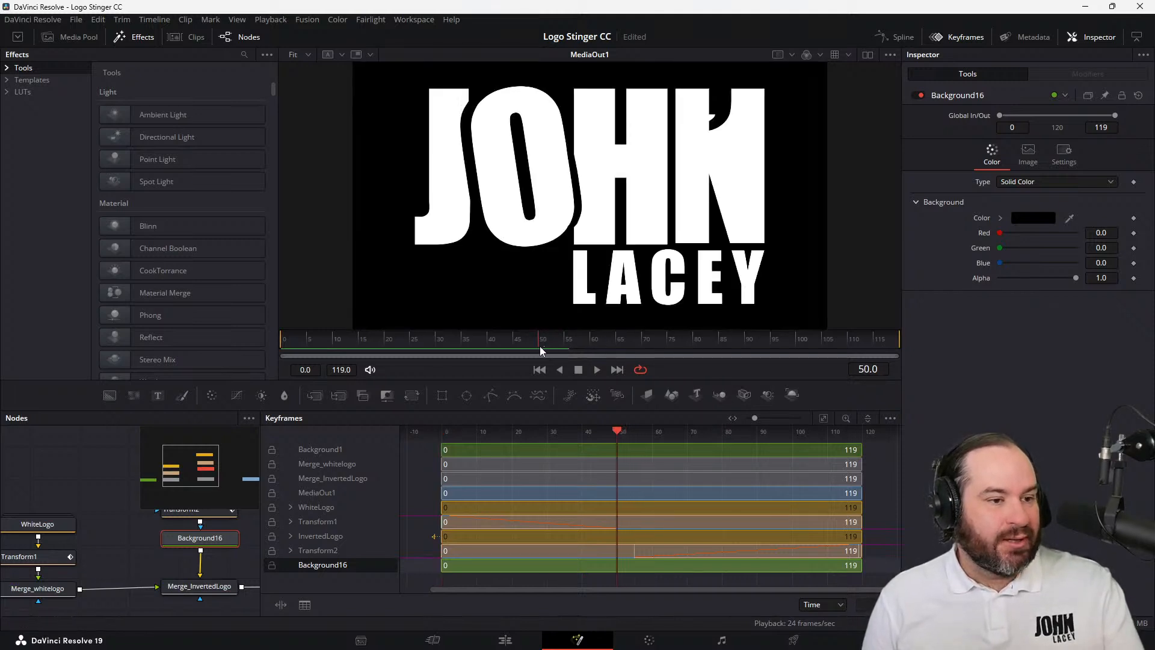
pyautogui.moveTo(445, 565); pyautogui.dragTo(615, 579)
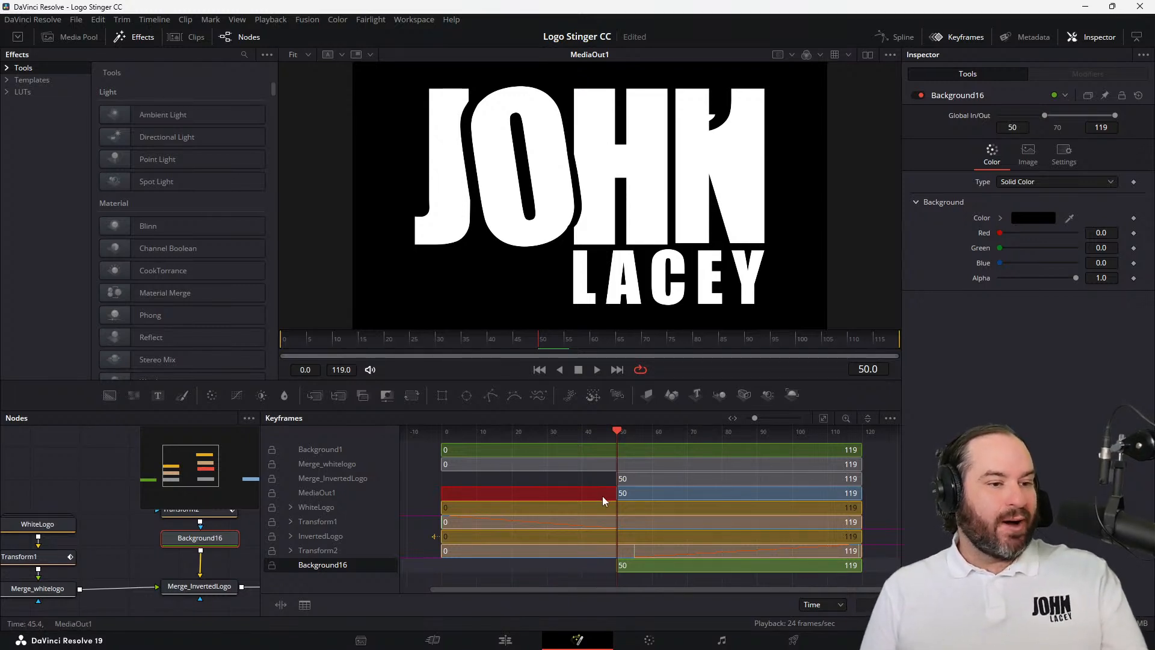
# Move to frame 55 and trim the end of the Merge_whitelogo range back to frame 53
pyautogui.moveTo(619, 435); pyautogui.dragTo(636, 435)
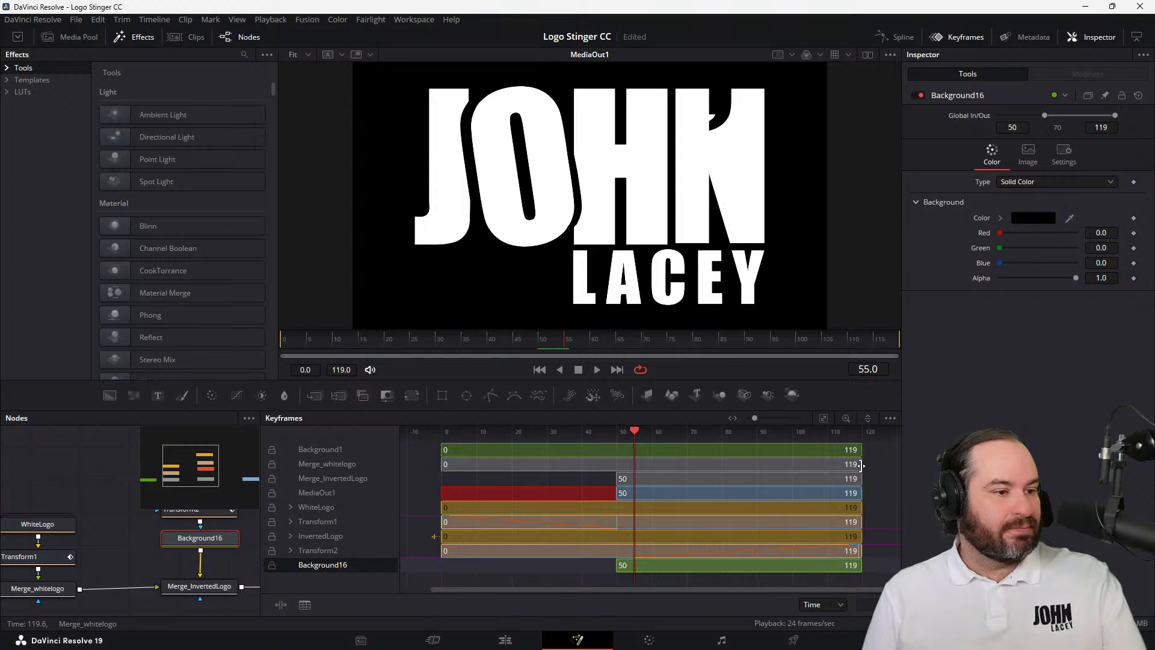
pyautogui.moveTo(861, 464); pyautogui.dragTo(640, 479)
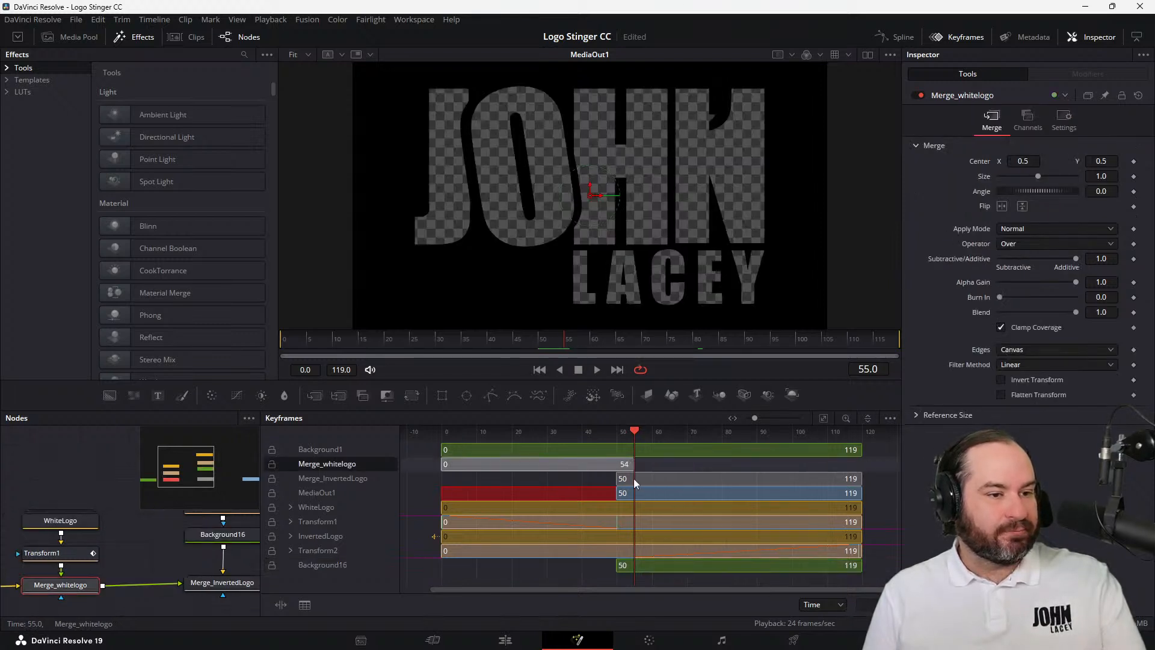
pyautogui.moveTo(637, 478); pyautogui.dragTo(628, 478)
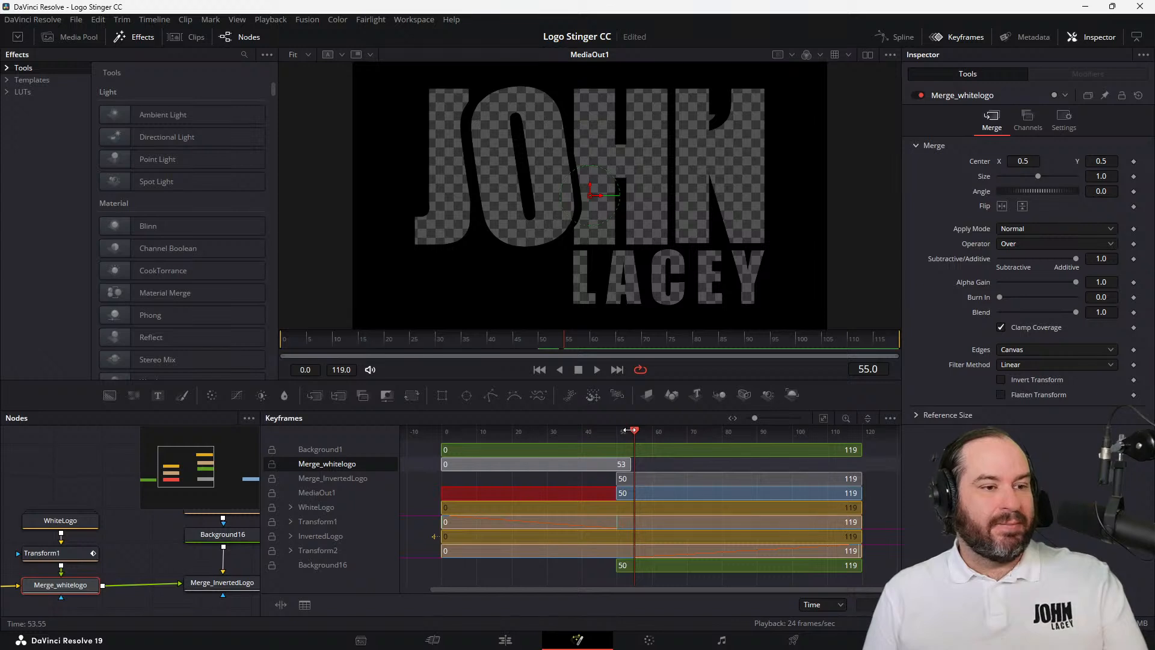
# Play the transition from the start to check the trimmed Background16 and Merge_whitelogo ranges, and stop playback
pyautogui.moveTo(630, 430); pyautogui.dragTo(451, 443)
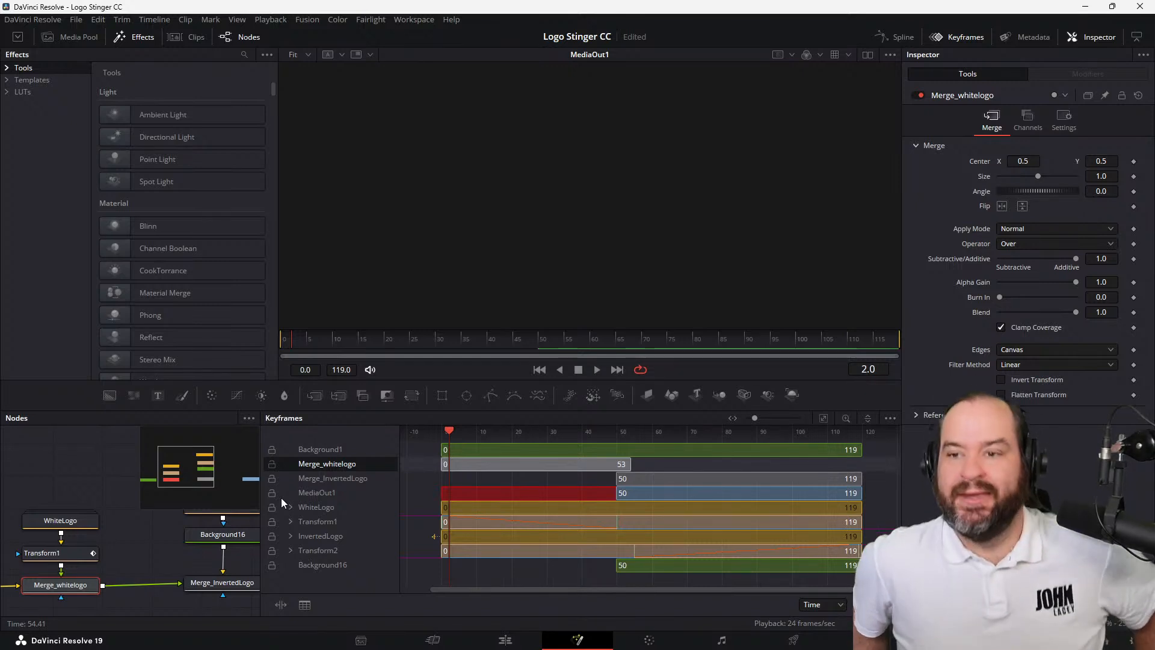
pyautogui.click(598, 370)
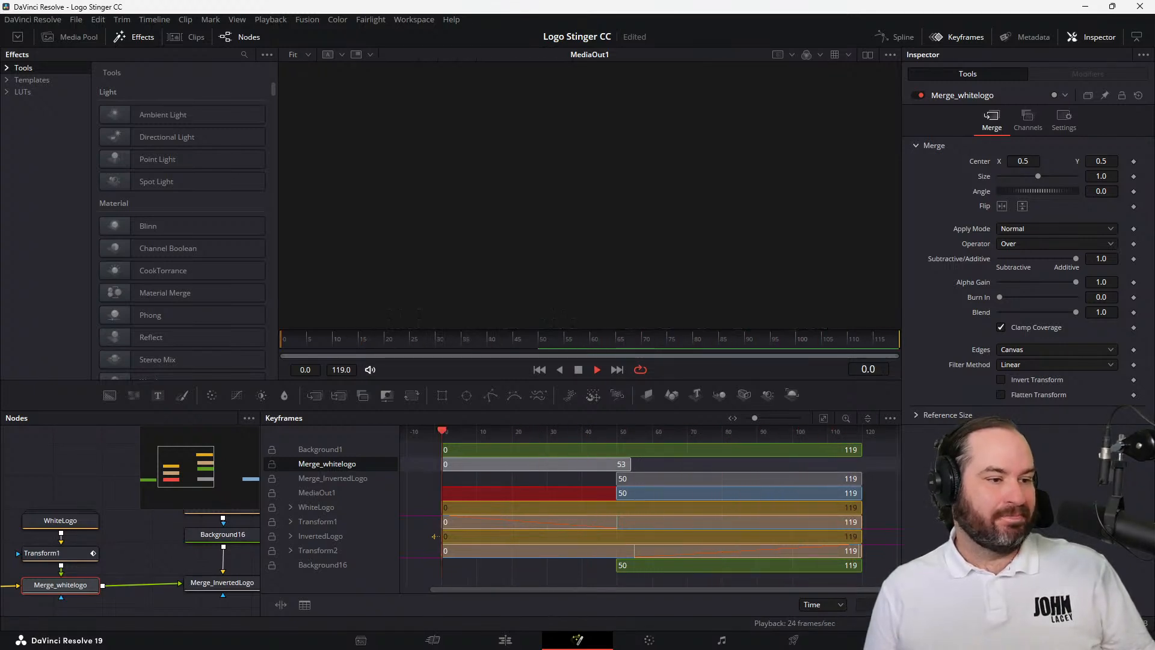
pyautogui.click(579, 371)
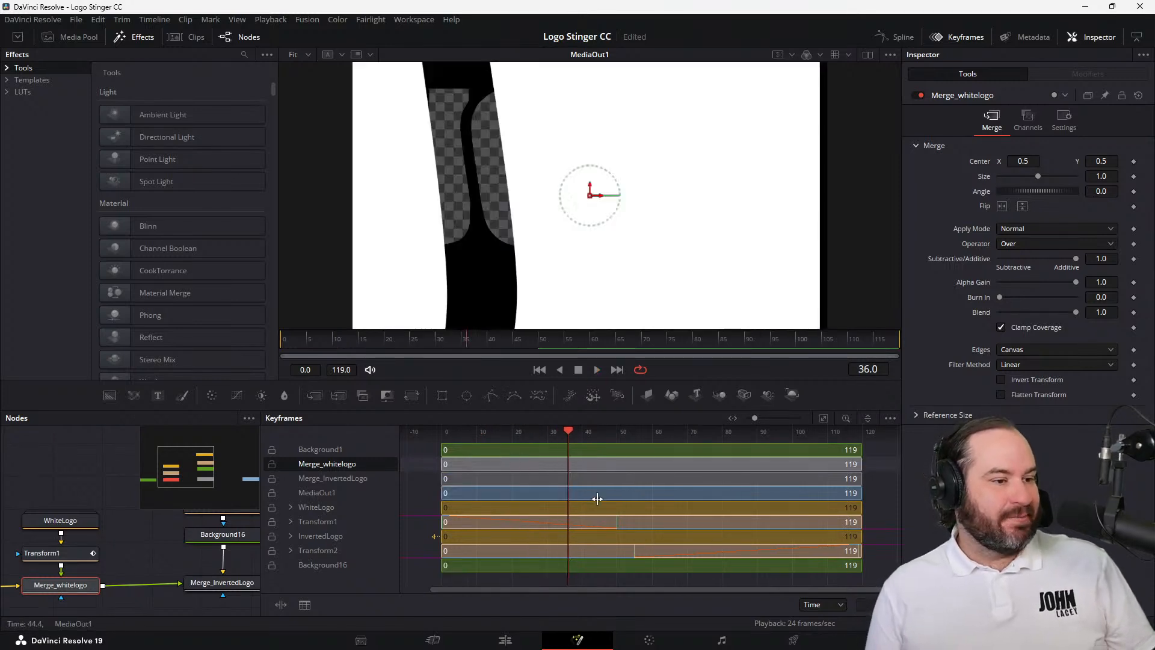
# Try trimming the Background16 range to start at frame 21, and undo the trim
pyautogui.click(625, 566)
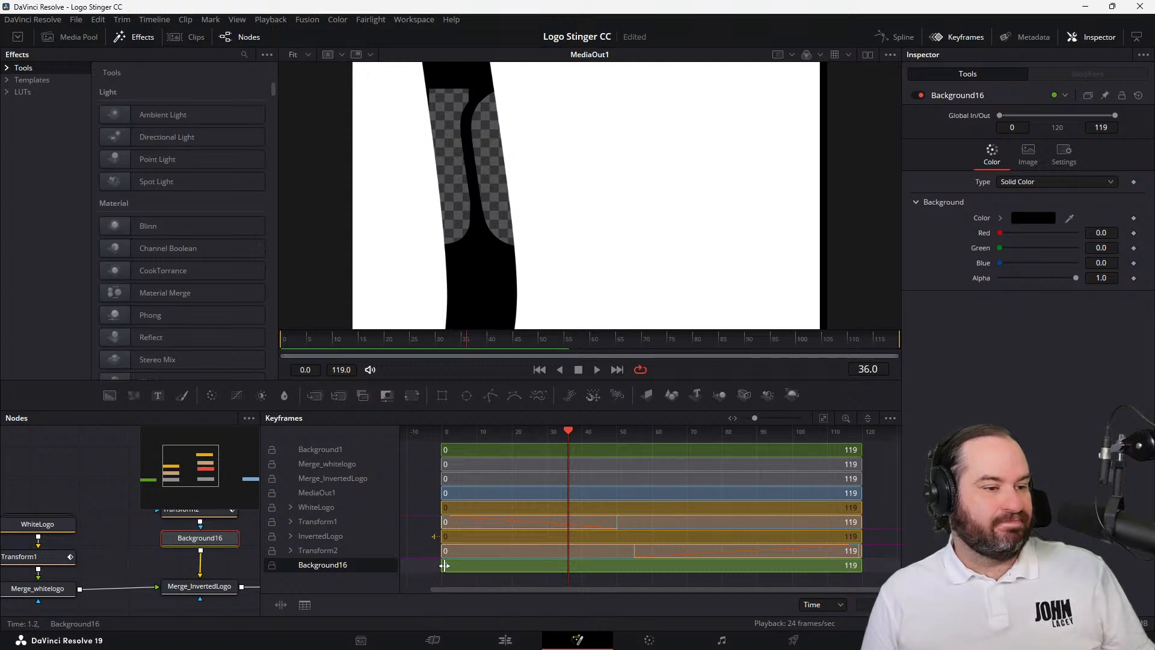
pyautogui.moveTo(443, 566); pyautogui.dragTo(515, 568)
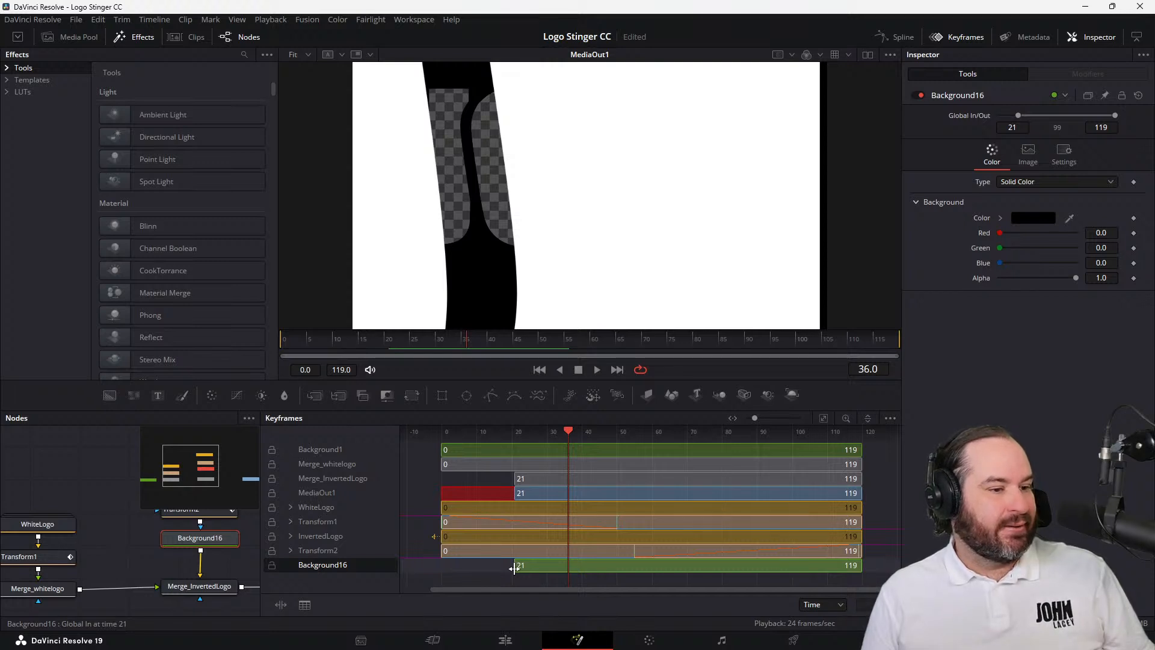
pyautogui.hotkey('ctrl', 'z')
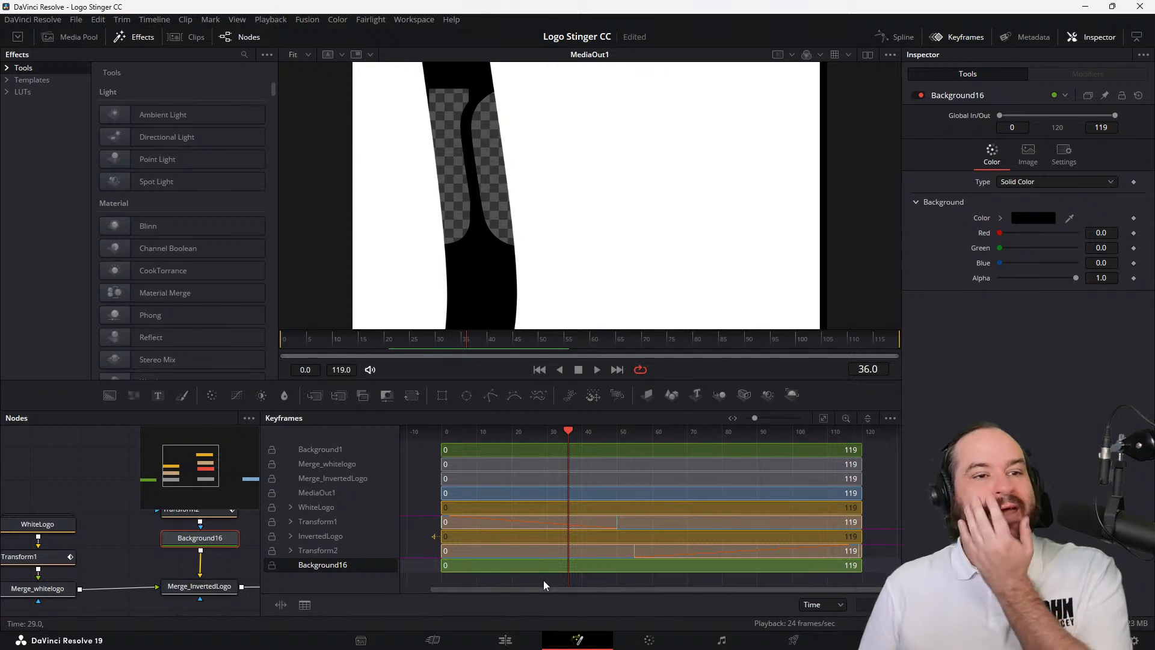
# Hide the keyframes, move to frame 50, set Background16's Global In to 50, and play the transition from the start
pyautogui.click(964, 40)
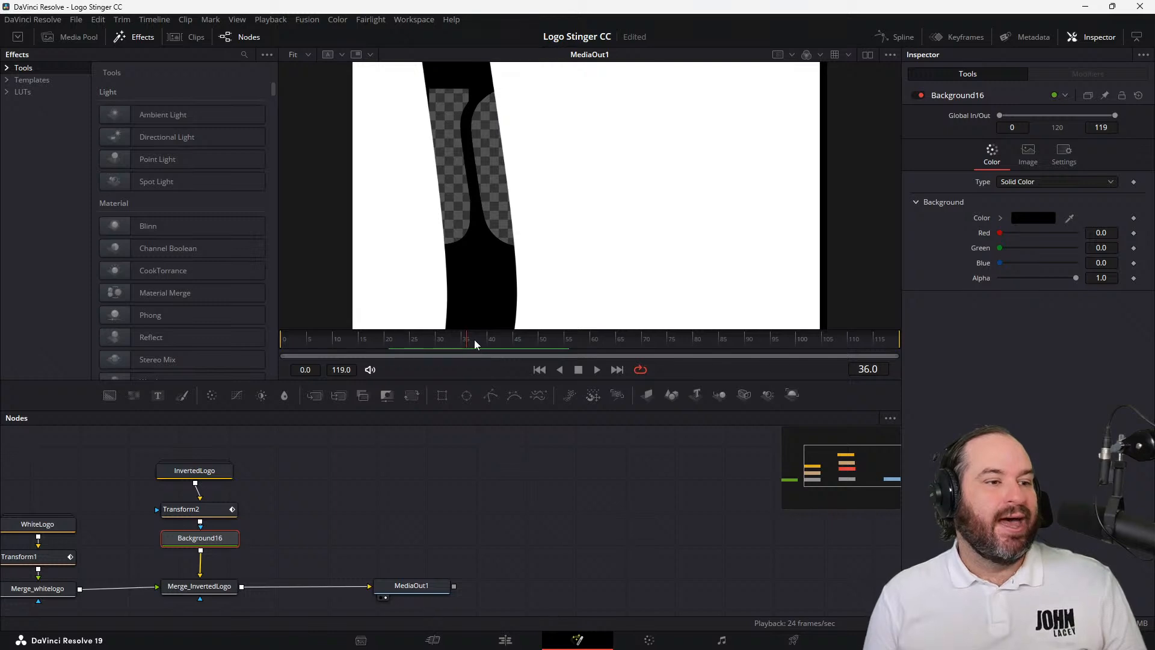
pyautogui.moveTo(475, 339); pyautogui.dragTo(542, 352)
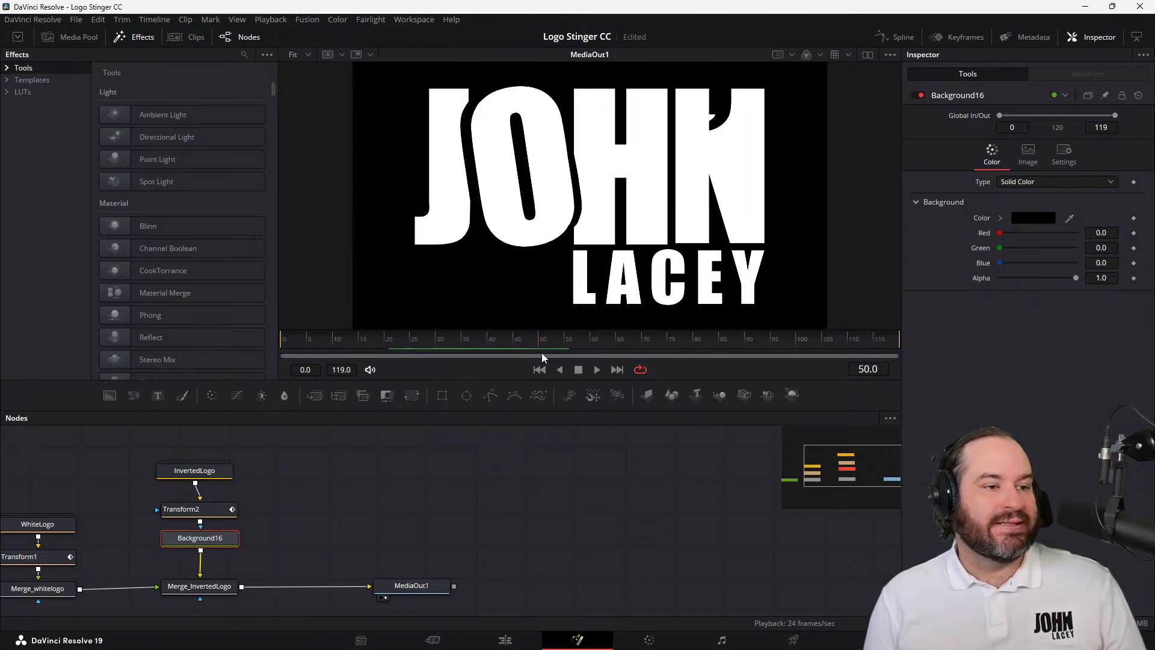
pyautogui.click(1008, 128)
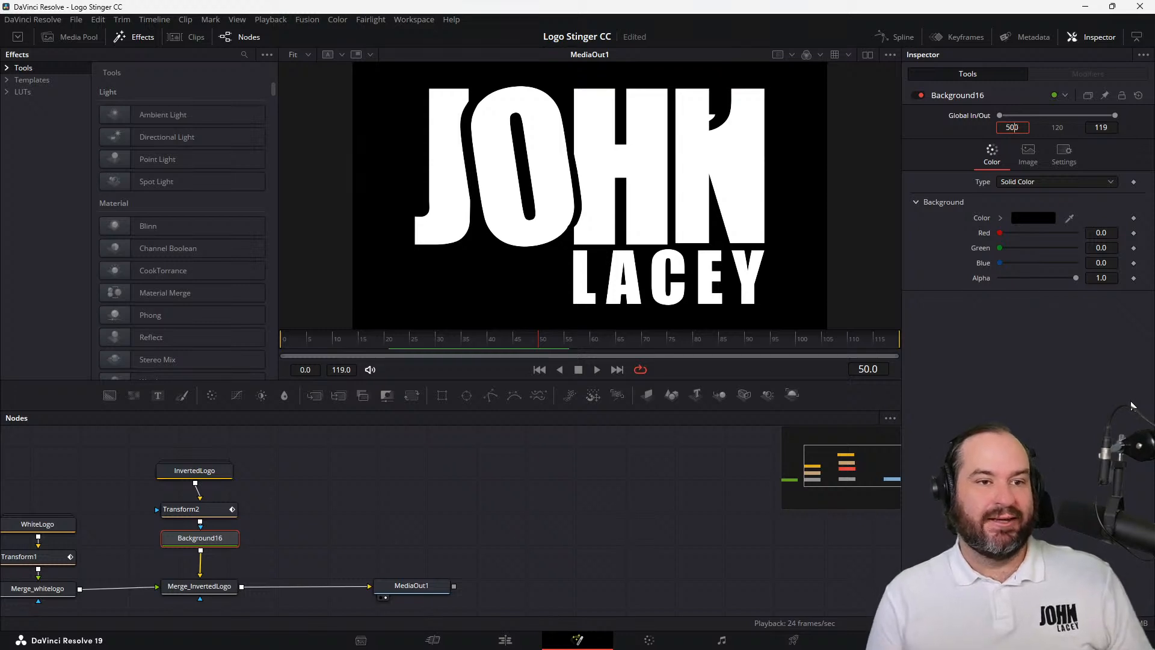
pyautogui.write('50')
pyautogui.press('Tab')
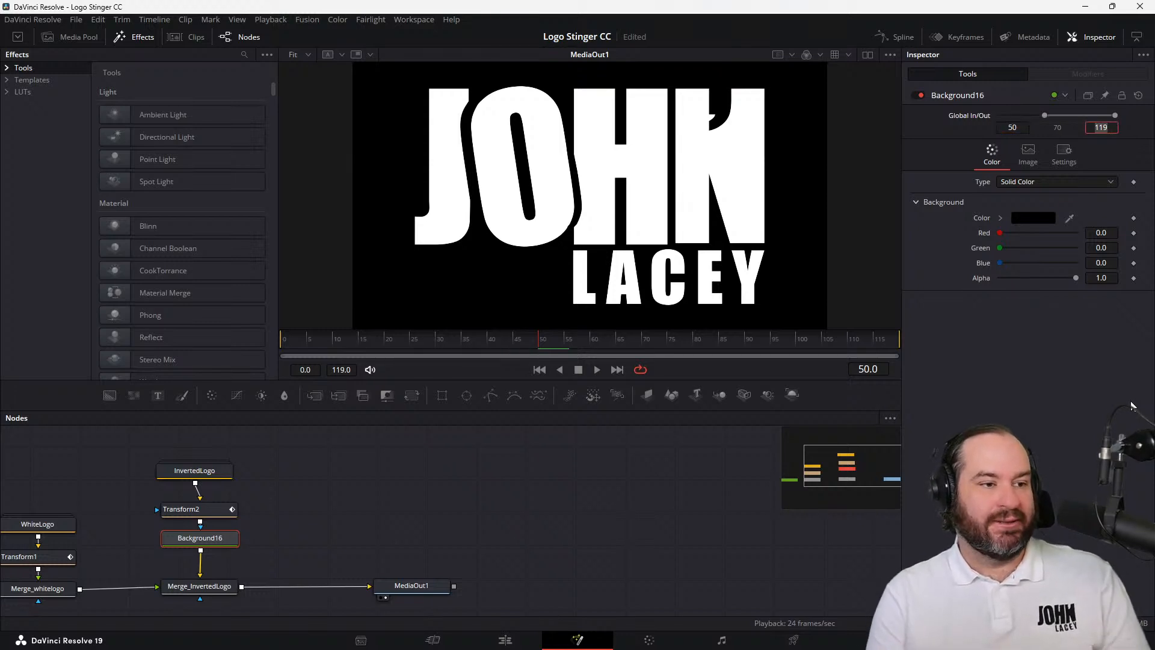
pyautogui.click(539, 370)
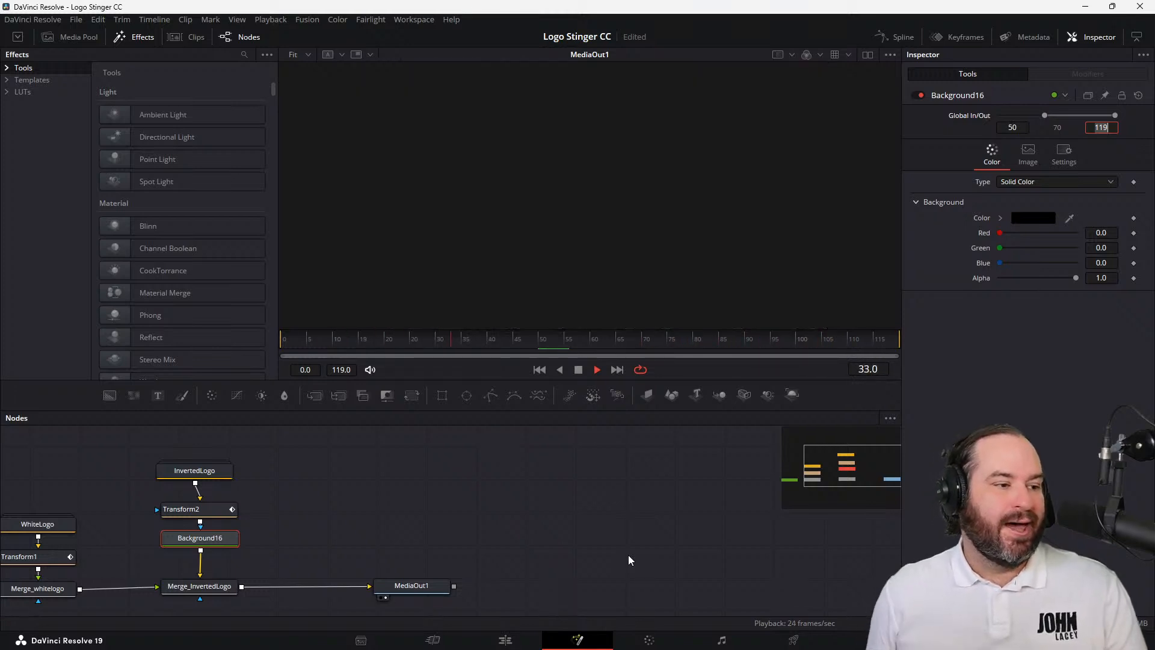
pyautogui.click(577, 368)
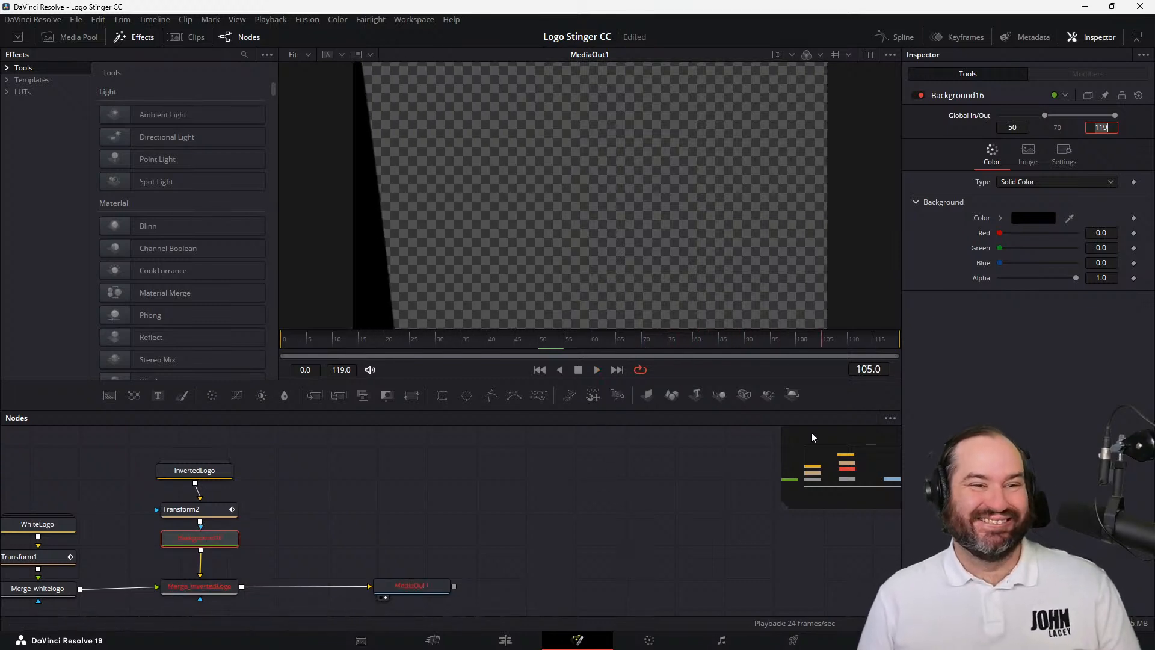
# Show the keyframes again and examine the MediaOut1, Background16 and Merge_whitelogo ranges, moving to just before frame 0
pyautogui.click(947, 38)
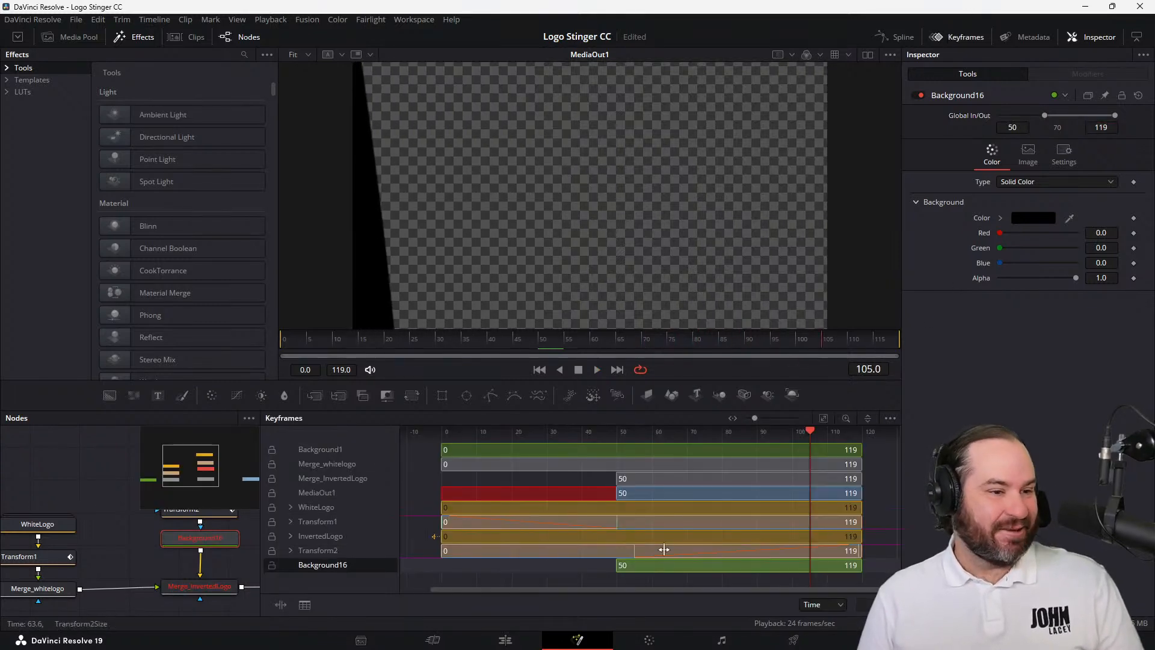
pyautogui.click(614, 479)
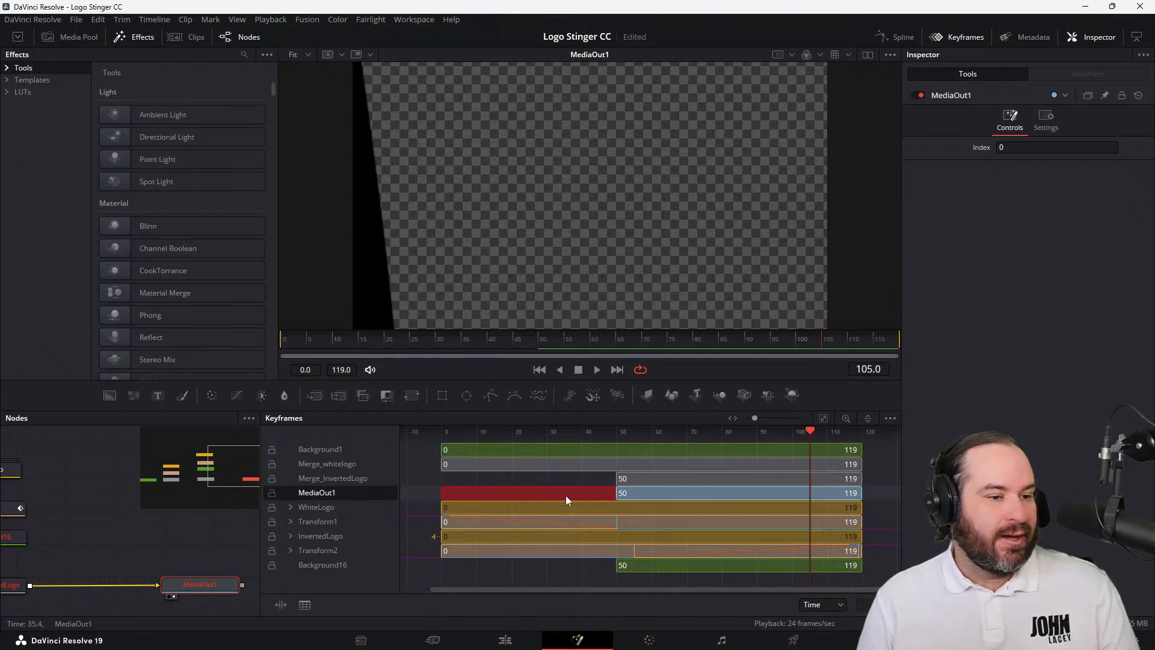
pyautogui.click(668, 566)
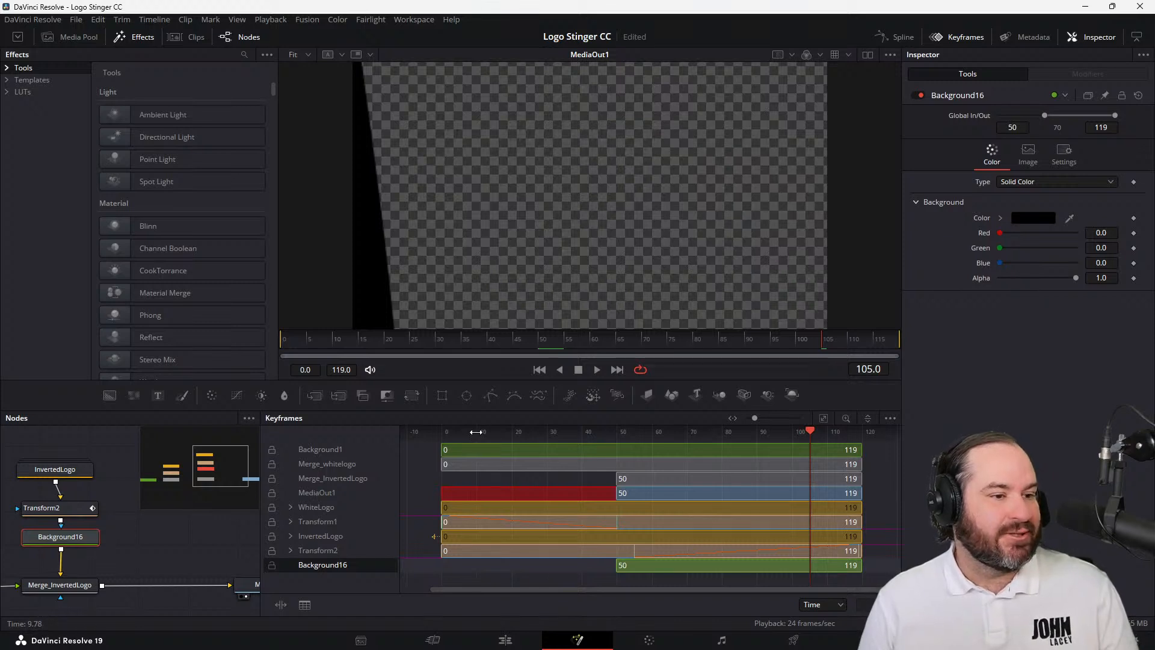
pyautogui.scroll(-1, 475, 433)
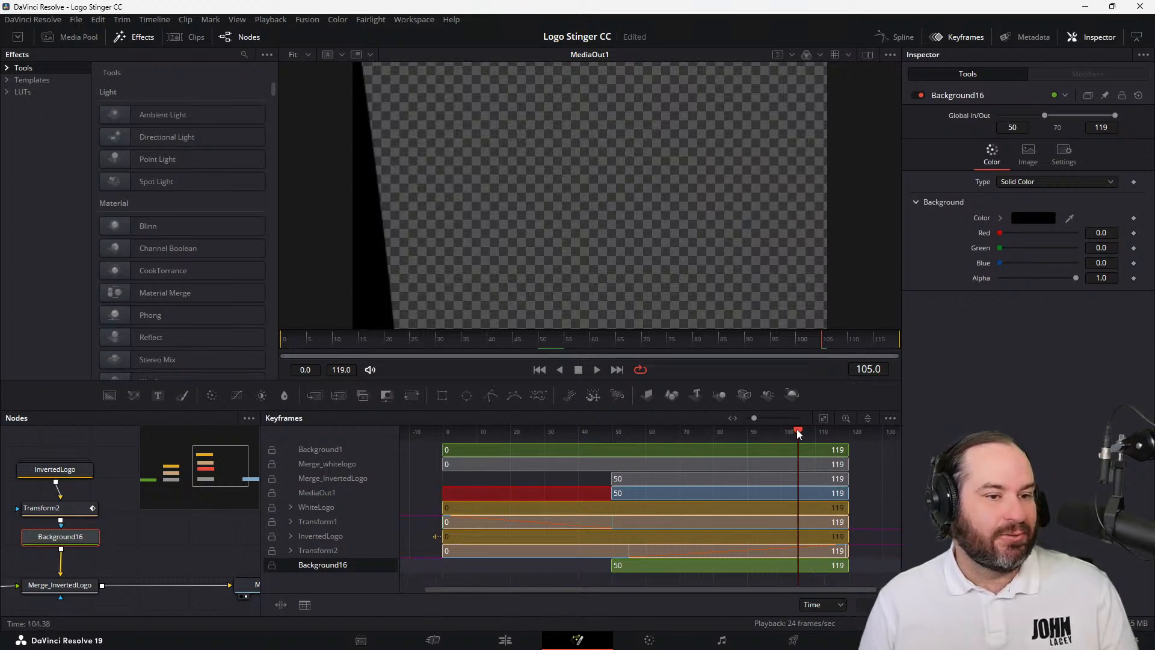
pyautogui.moveTo(798, 433); pyautogui.dragTo(439, 433)
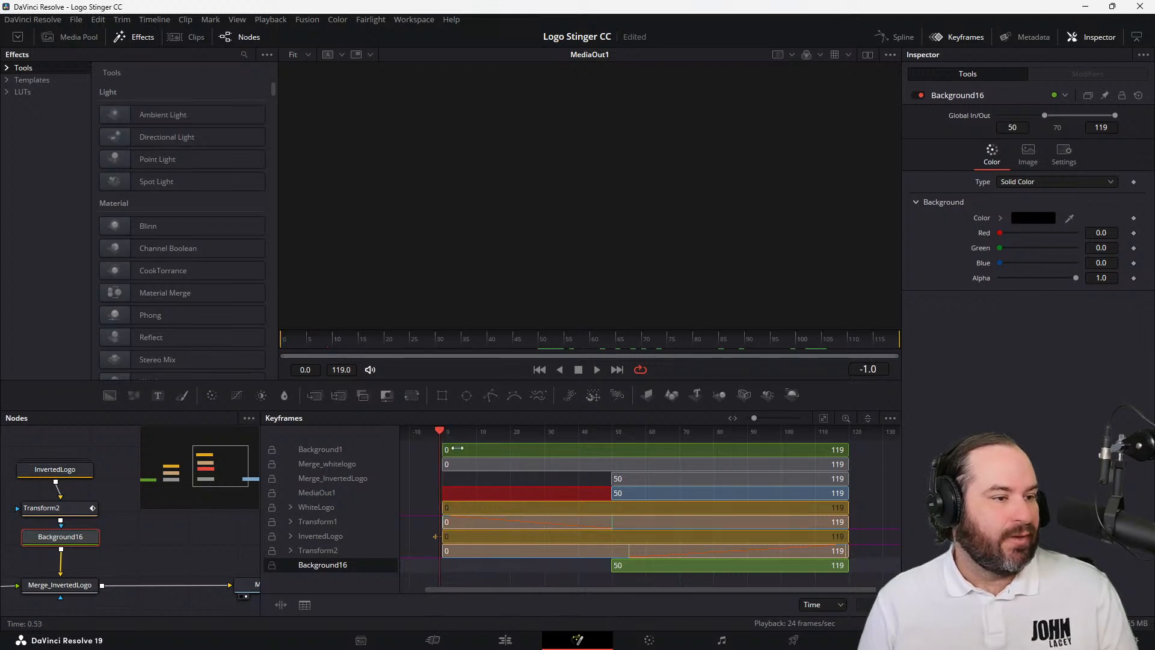
pyautogui.click(475, 465)
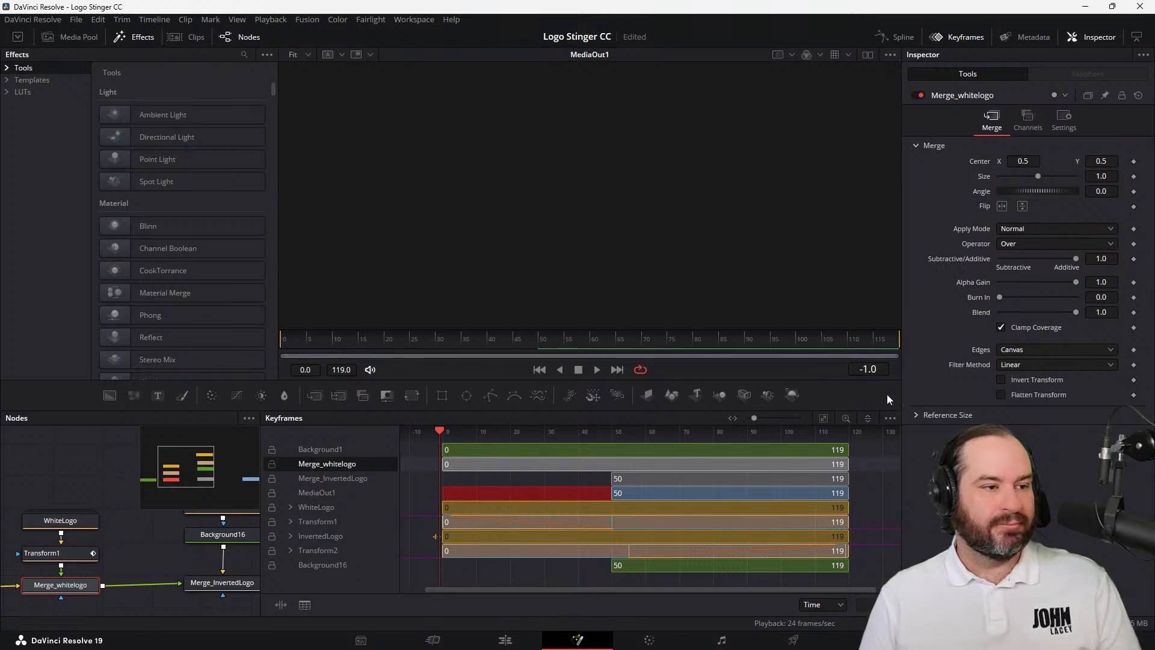
# Hide the keyframes, move to frame 0, and examine the settings of WhiteLogo, Merge_whitelogo with its operator options, and Transform1
pyautogui.click(944, 38)
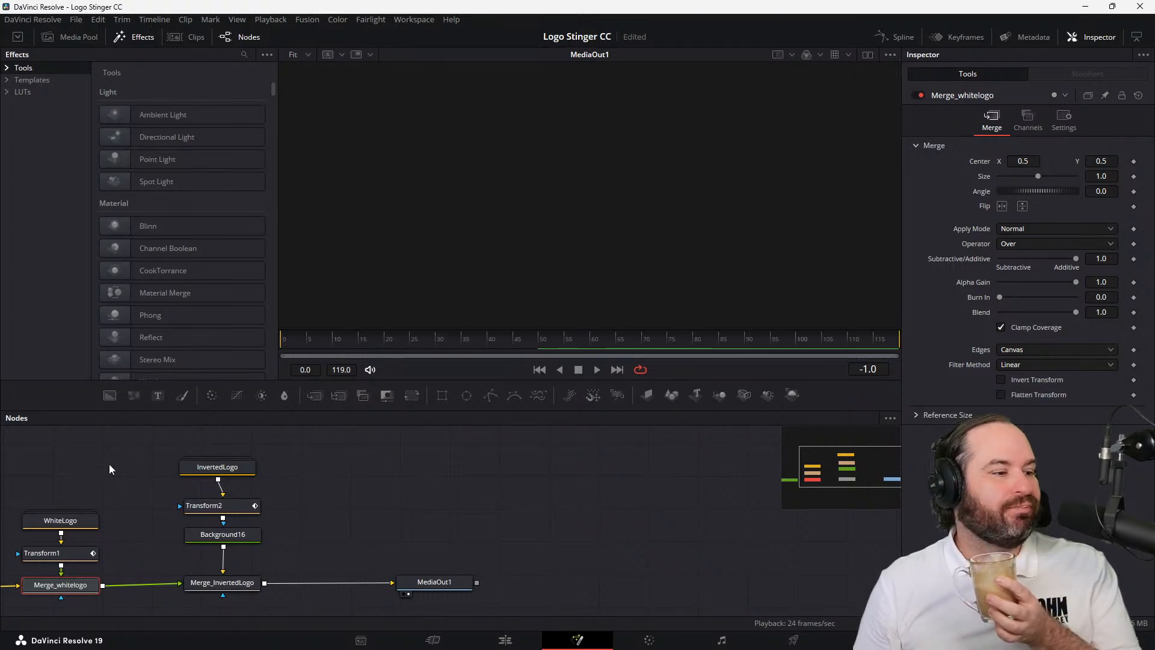
pyautogui.click(50, 525)
pyautogui.moveTo(469, 342); pyautogui.dragTo(275, 341)
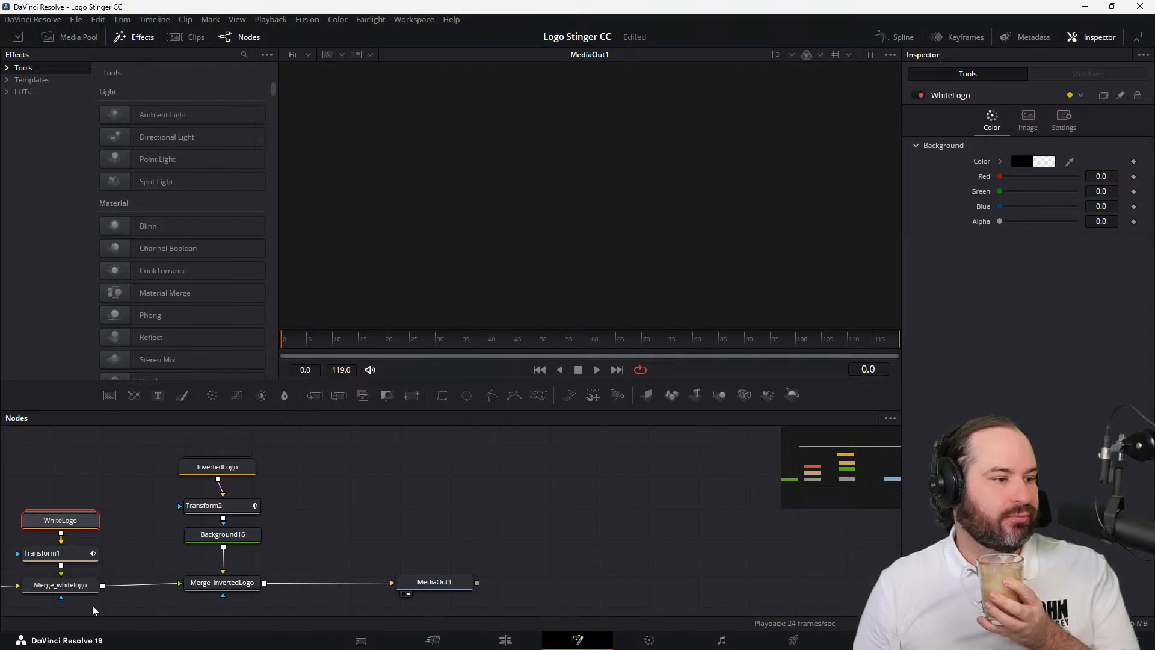
pyautogui.click(85, 587)
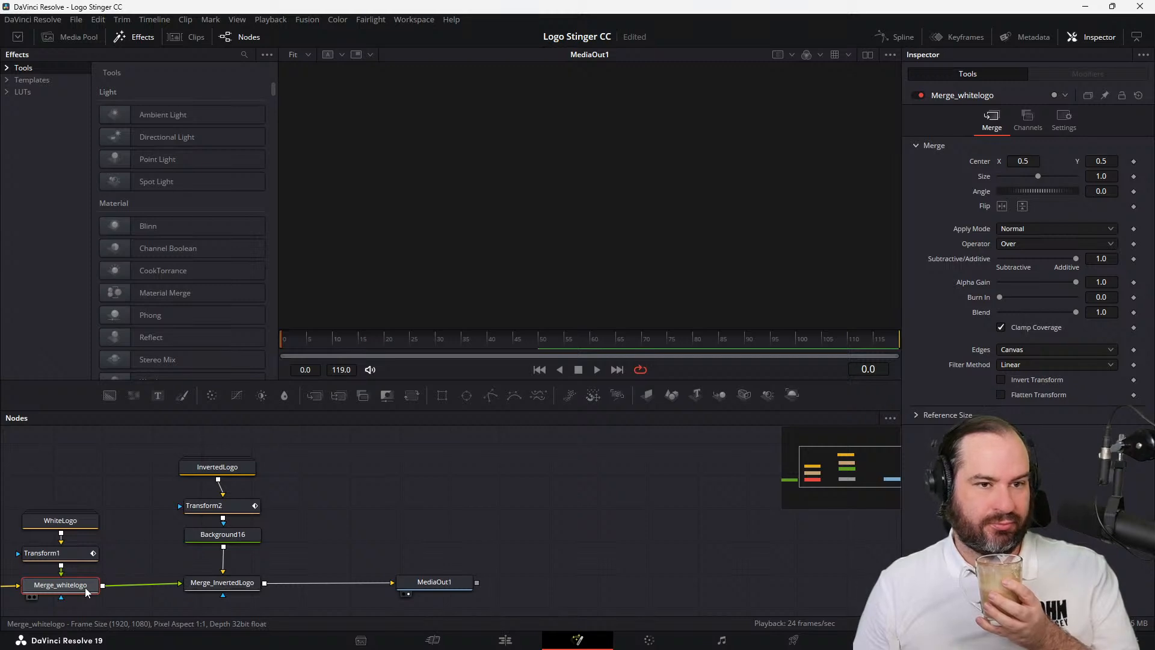
pyautogui.click(1067, 248)
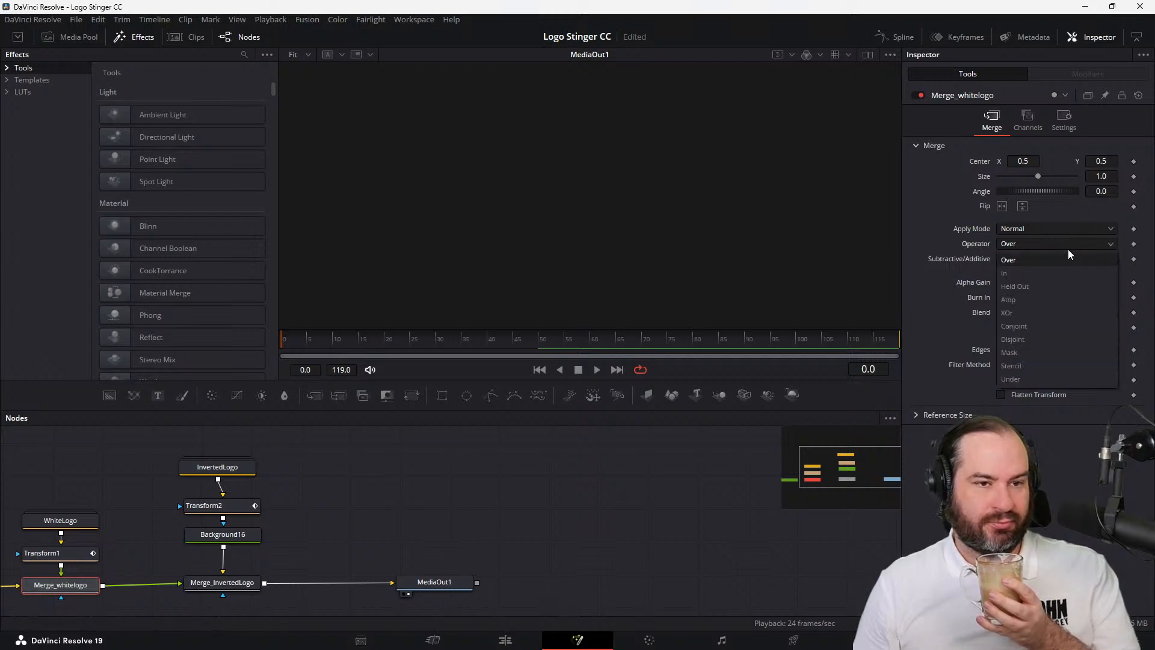
pyautogui.click(1067, 249)
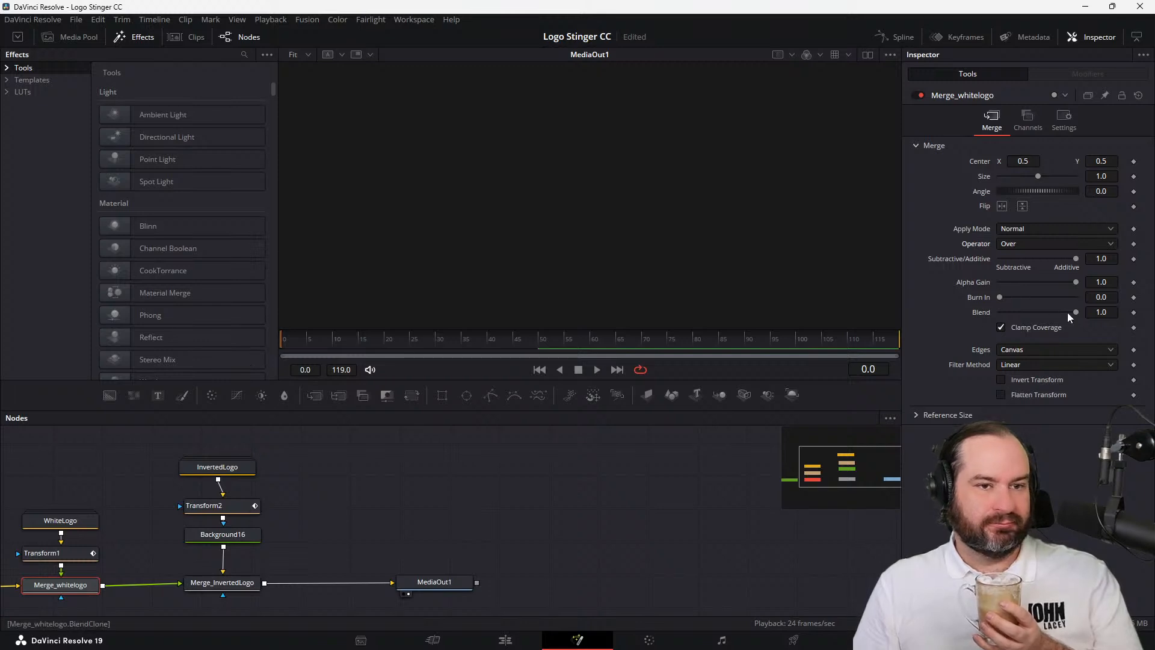
pyautogui.click(65, 555)
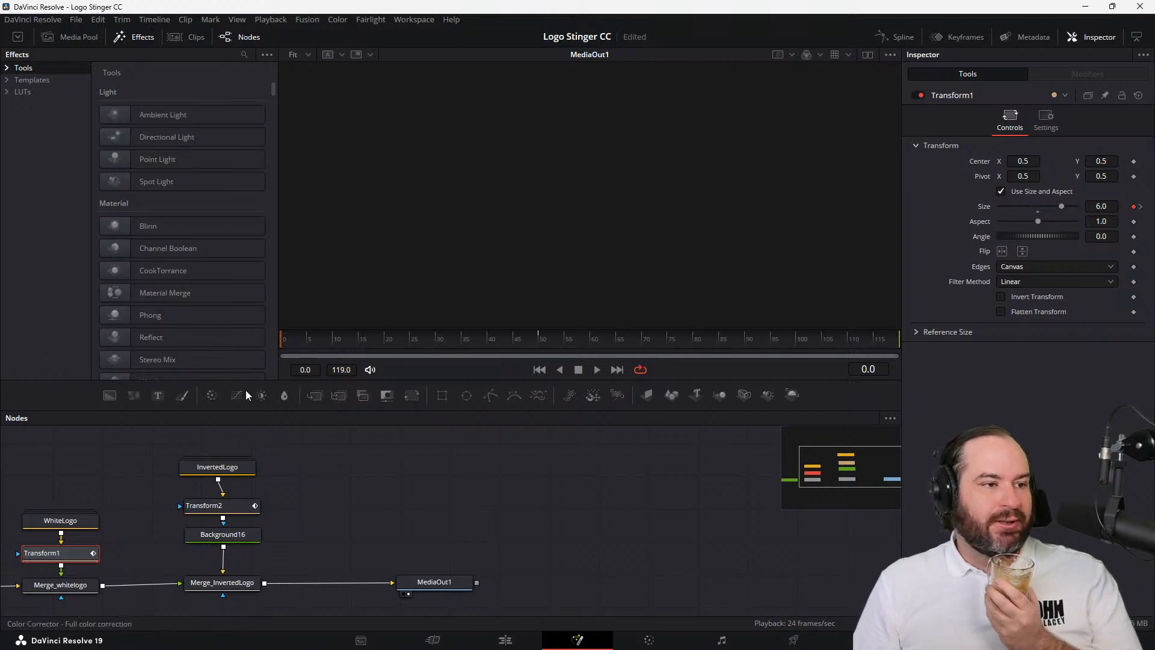
pyautogui.click(289, 342)
pyautogui.moveTo(289, 341); pyautogui.dragTo(279, 341)
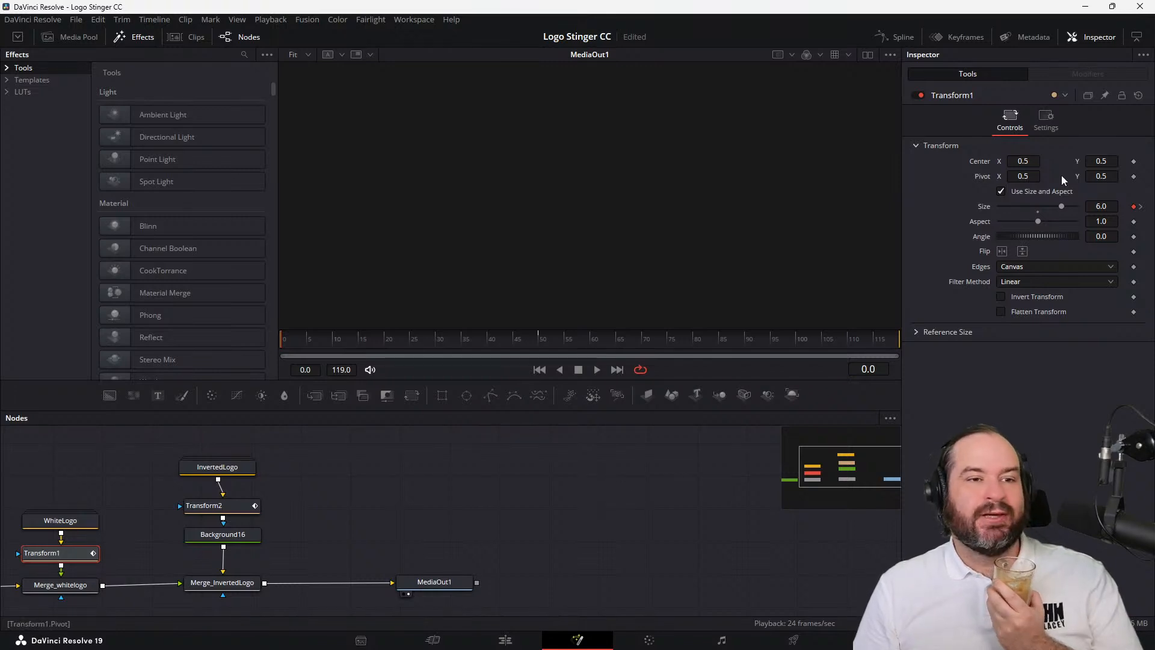
pyautogui.click(1048, 119)
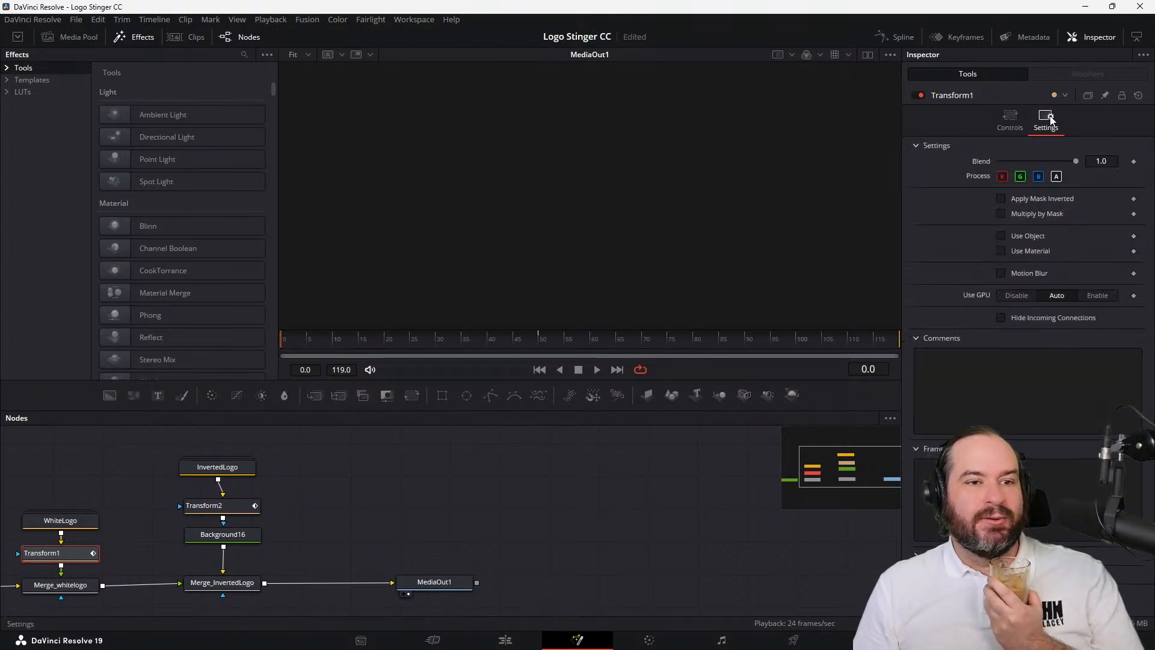
pyautogui.click(1014, 122)
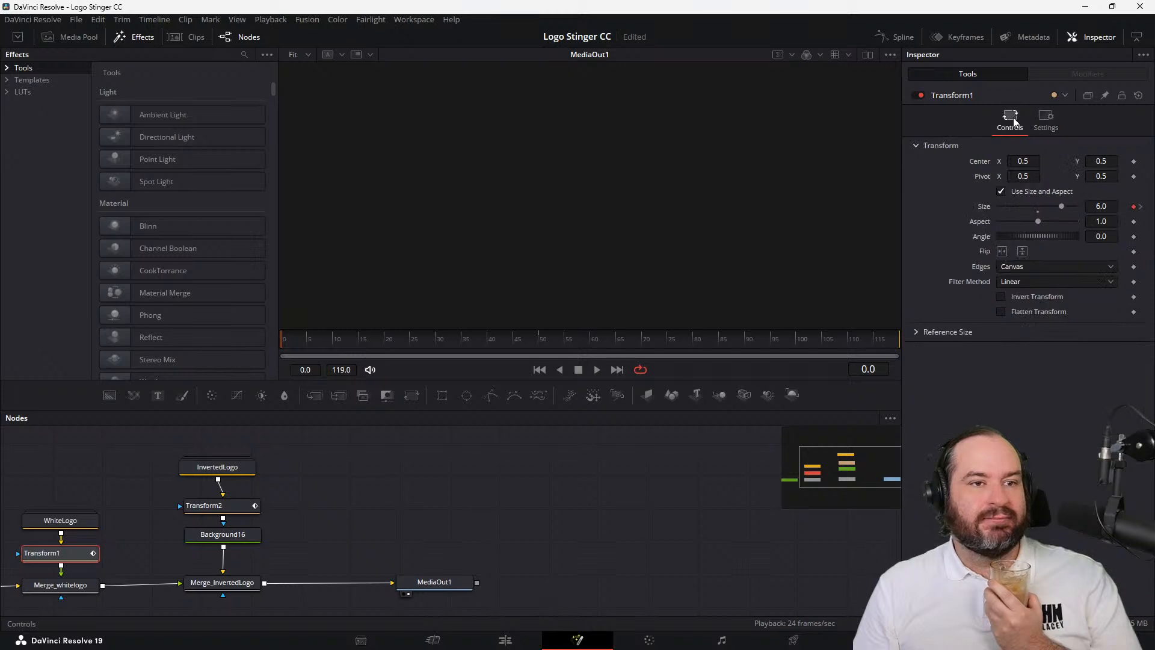
# Try white as the WhiteLogo node's background color, scrub through the opening frames, and return to frame 0
pyautogui.click(78, 525)
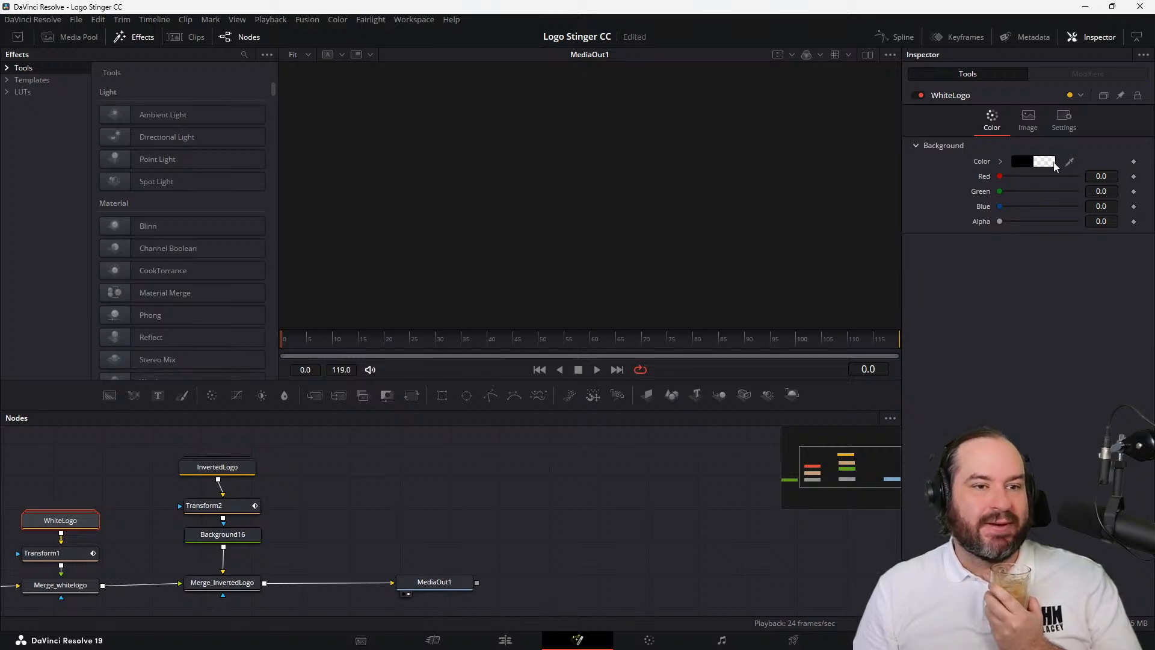
pyautogui.click(1047, 161)
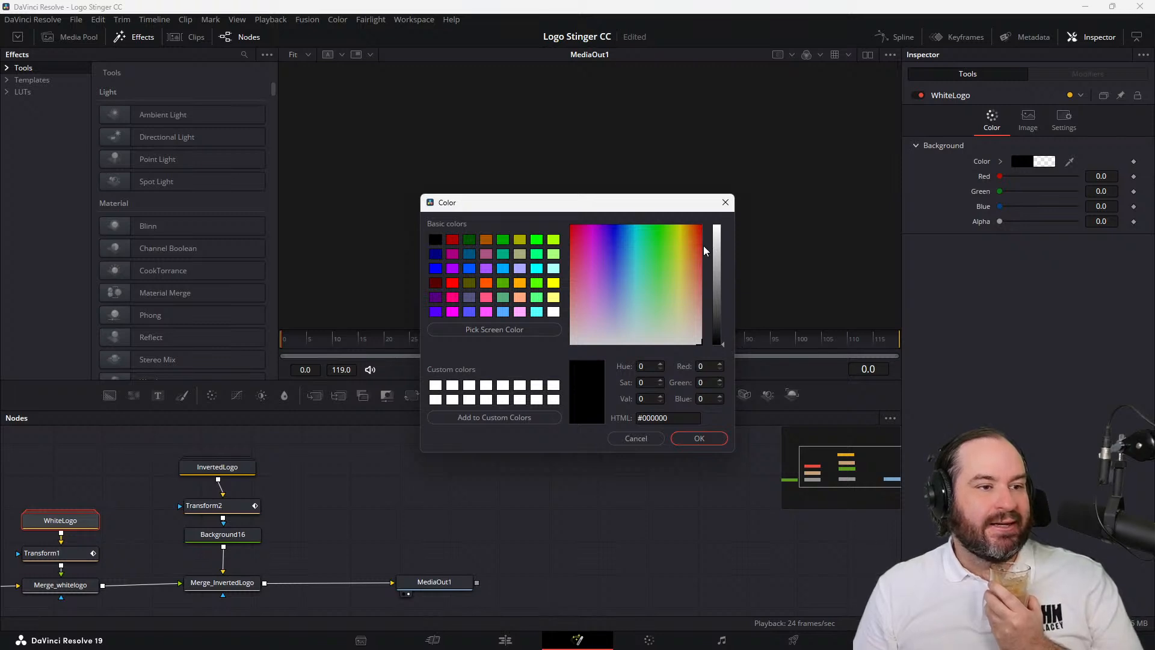
pyautogui.click(552, 311)
pyautogui.click(698, 439)
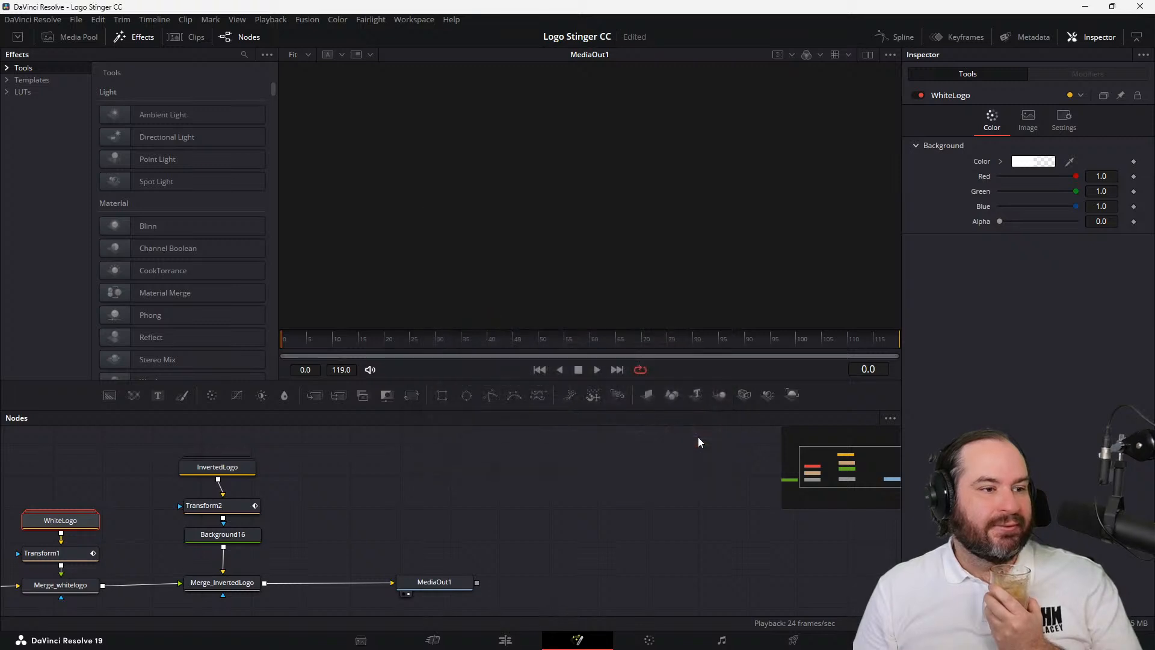
pyautogui.moveTo(489, 343); pyautogui.dragTo(422, 350)
pyautogui.moveTo(510, 346); pyautogui.dragTo(419, 349)
pyautogui.moveTo(511, 339); pyautogui.dragTo(170, 388)
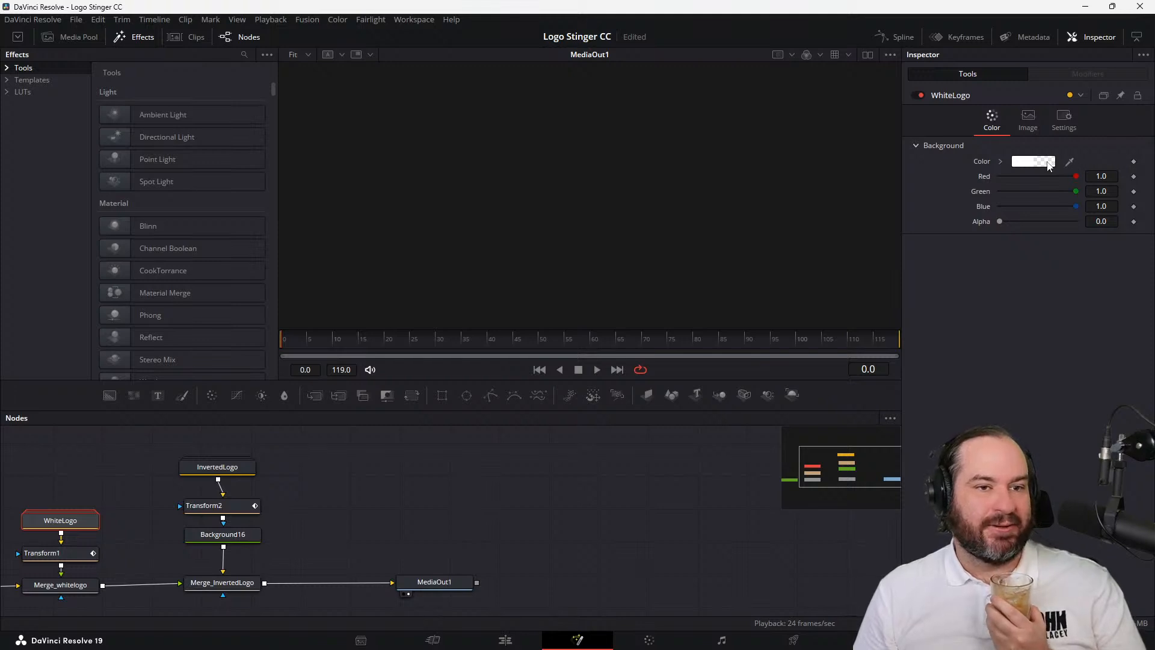
# Set the WhiteLogo node's background color back to black (#000000)
pyautogui.click(1048, 163)
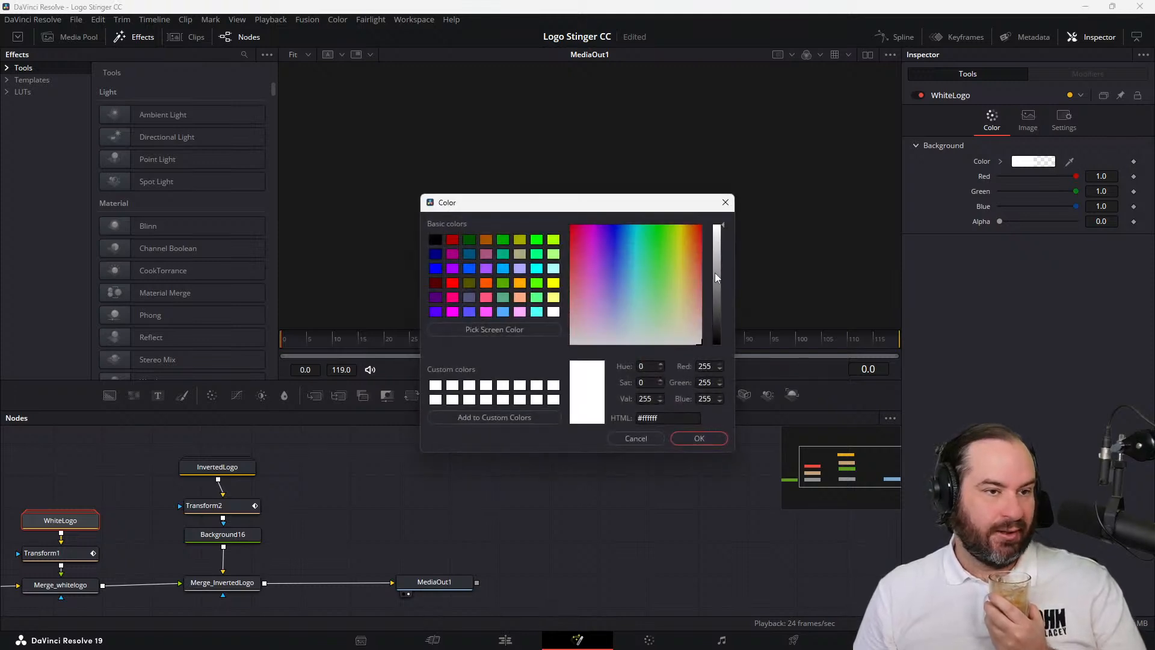
pyautogui.moveTo(716, 229); pyautogui.dragTo(711, 380)
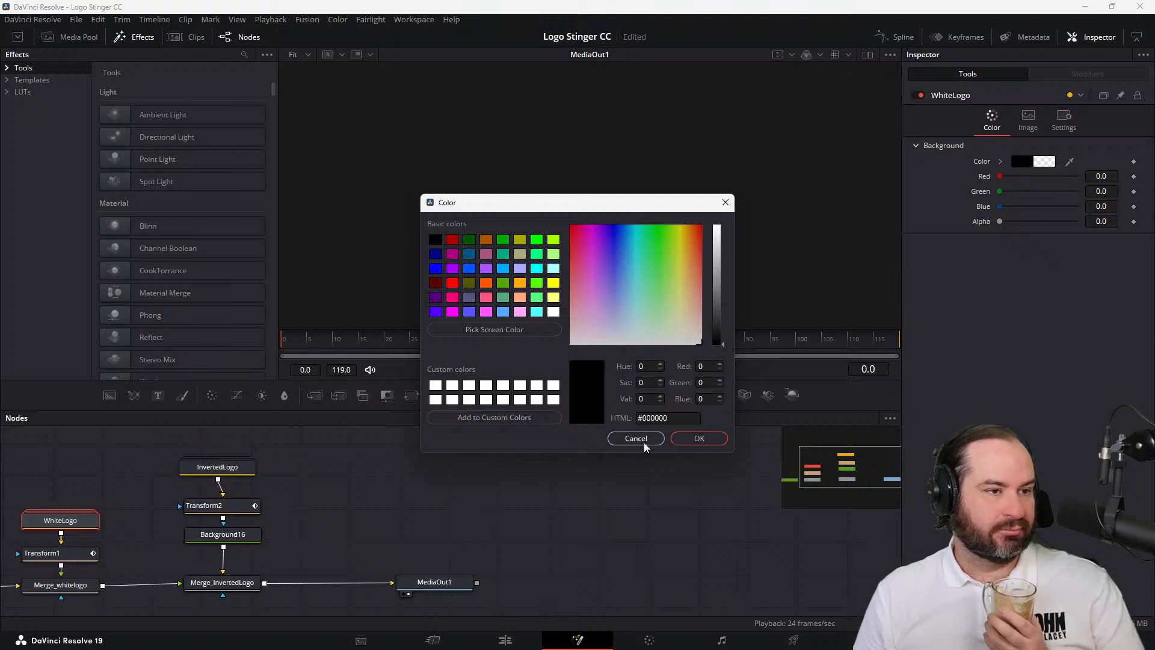
pyautogui.click(682, 443)
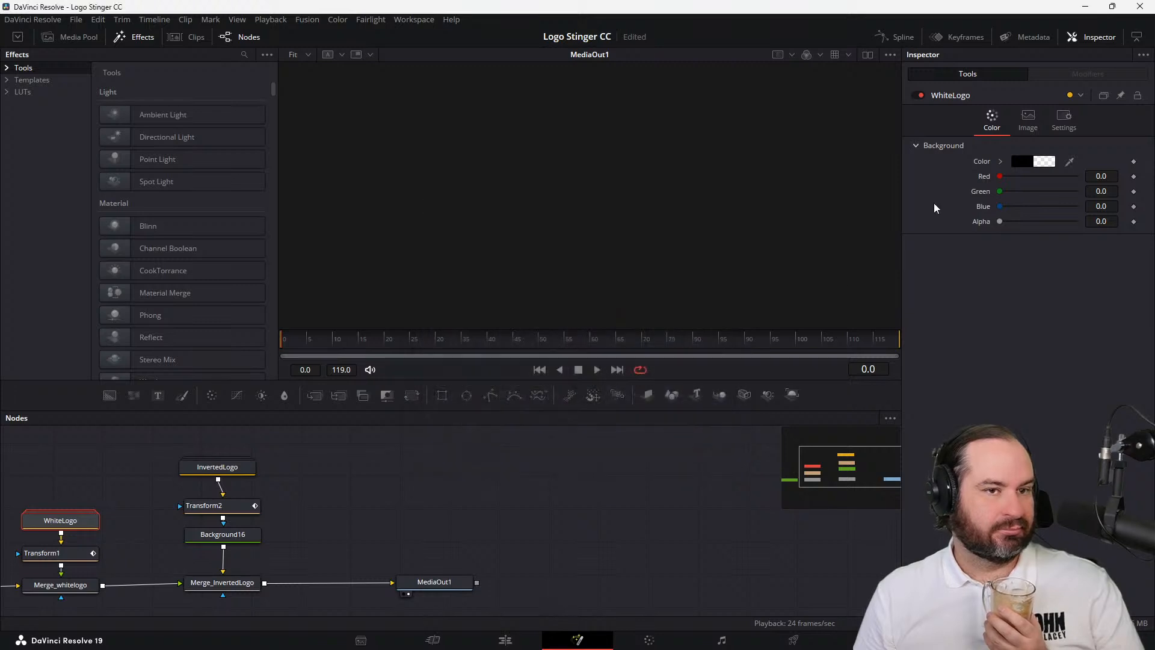
pyautogui.click(1040, 161)
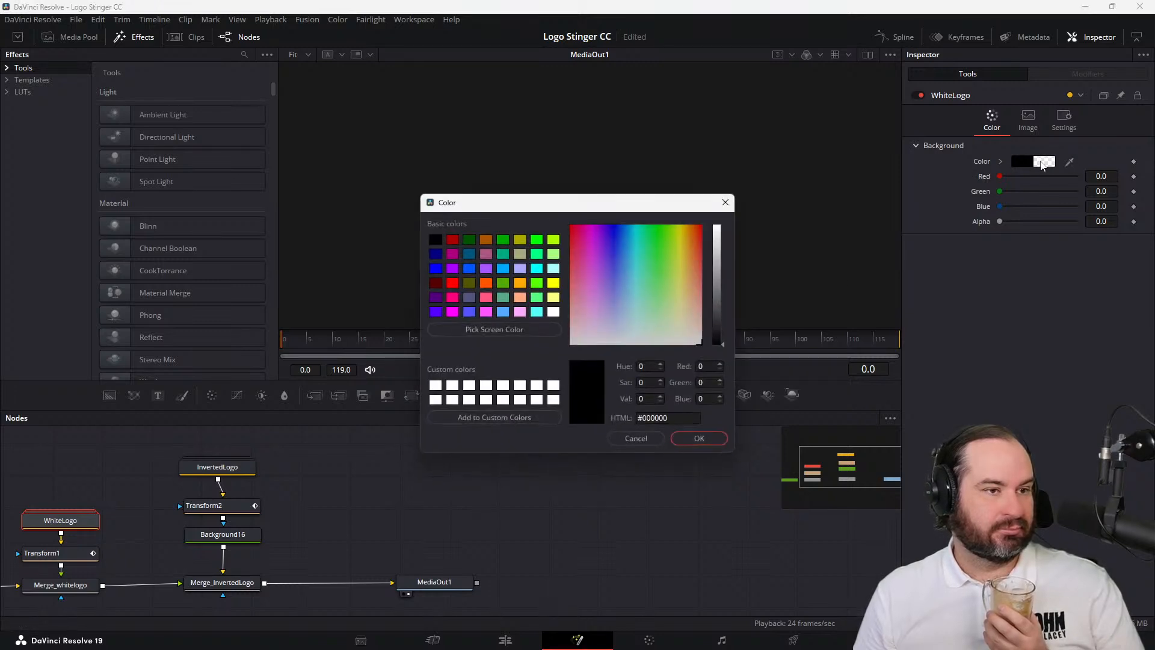
pyautogui.click(698, 439)
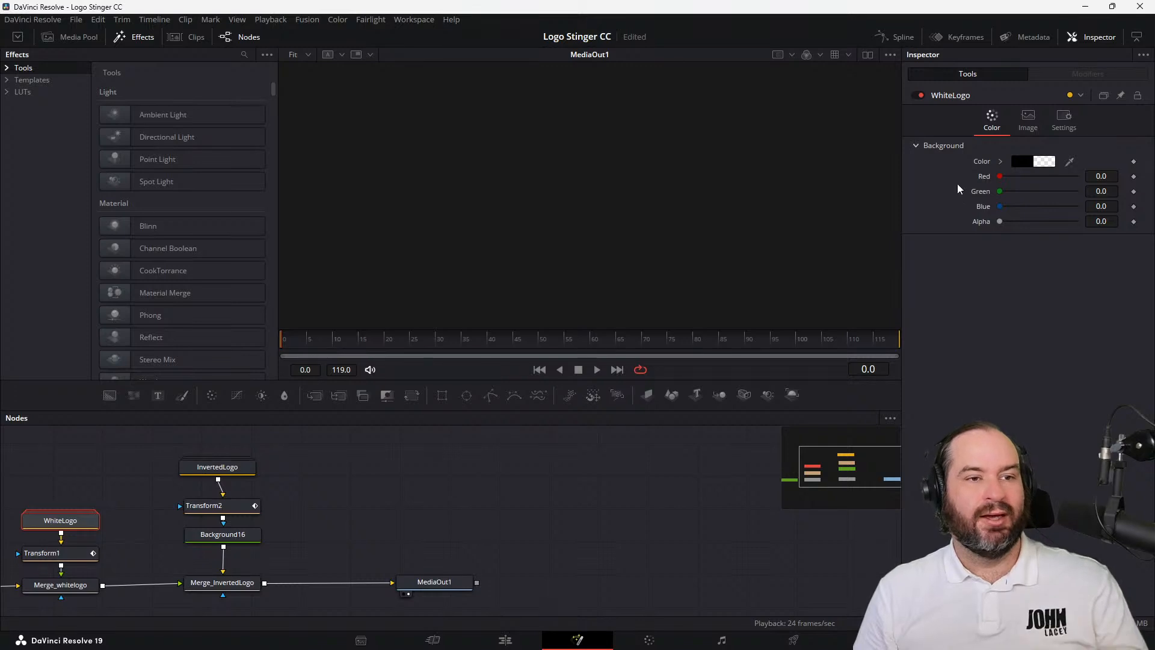
# Show the keyframes again, move to frame 50, and try to extend the start of MediaOut1's range to an earlier frame
pyautogui.click(956, 40)
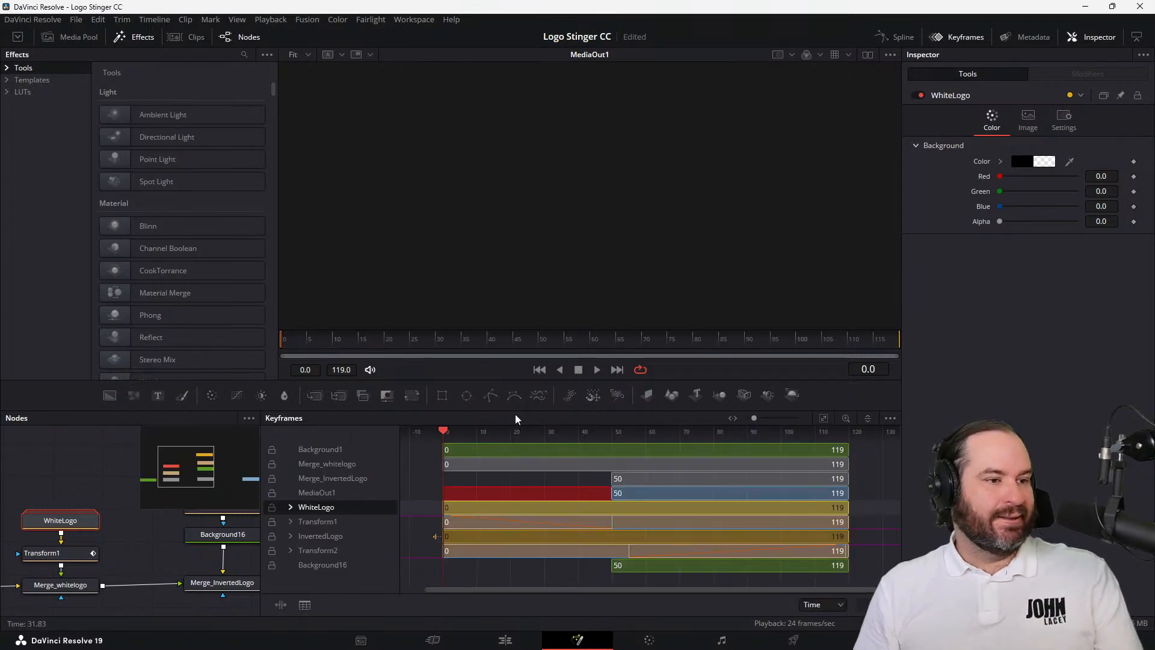
pyautogui.moveTo(445, 429); pyautogui.dragTo(613, 430)
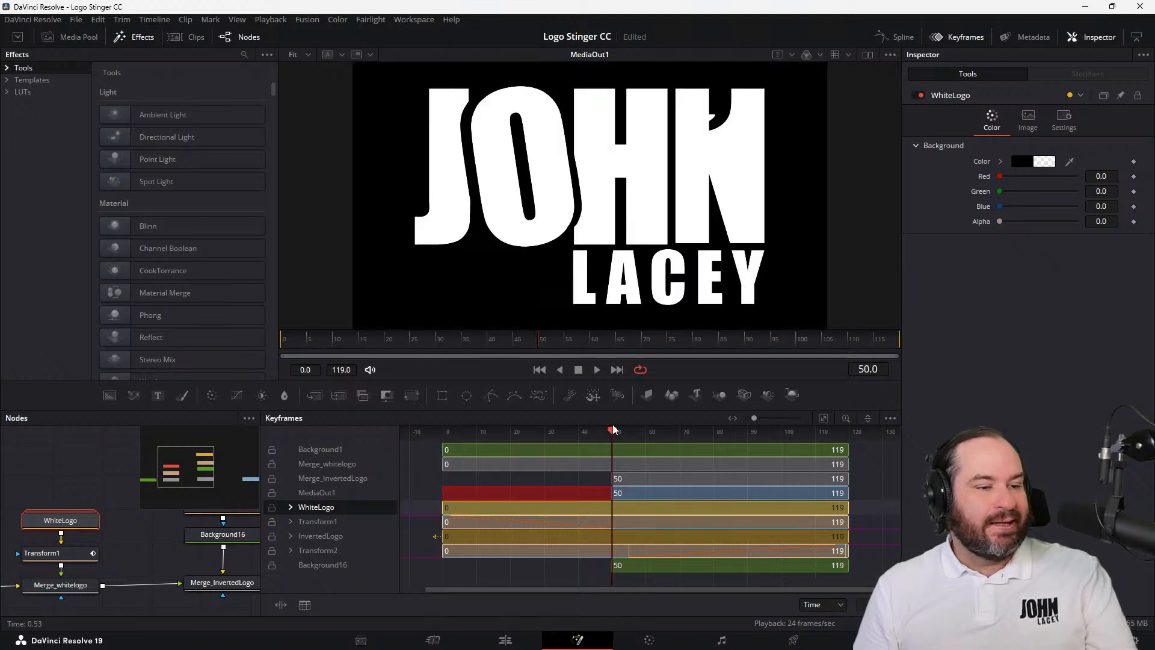
pyautogui.click(350, 490)
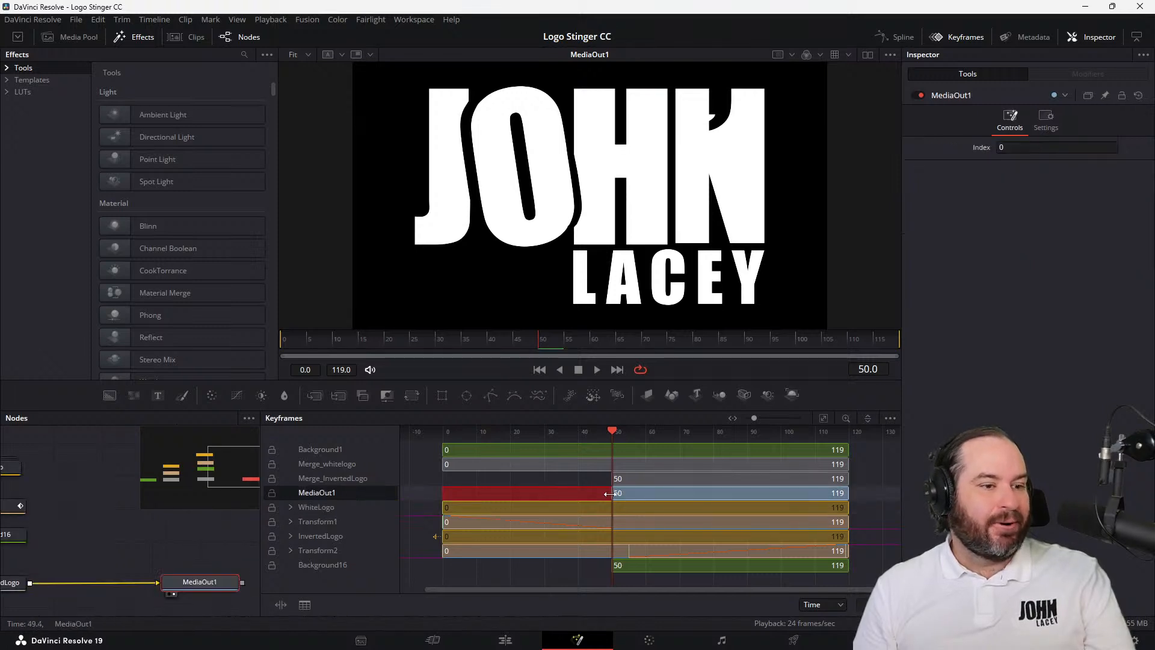
pyautogui.moveTo(605, 493); pyautogui.dragTo(577, 490)
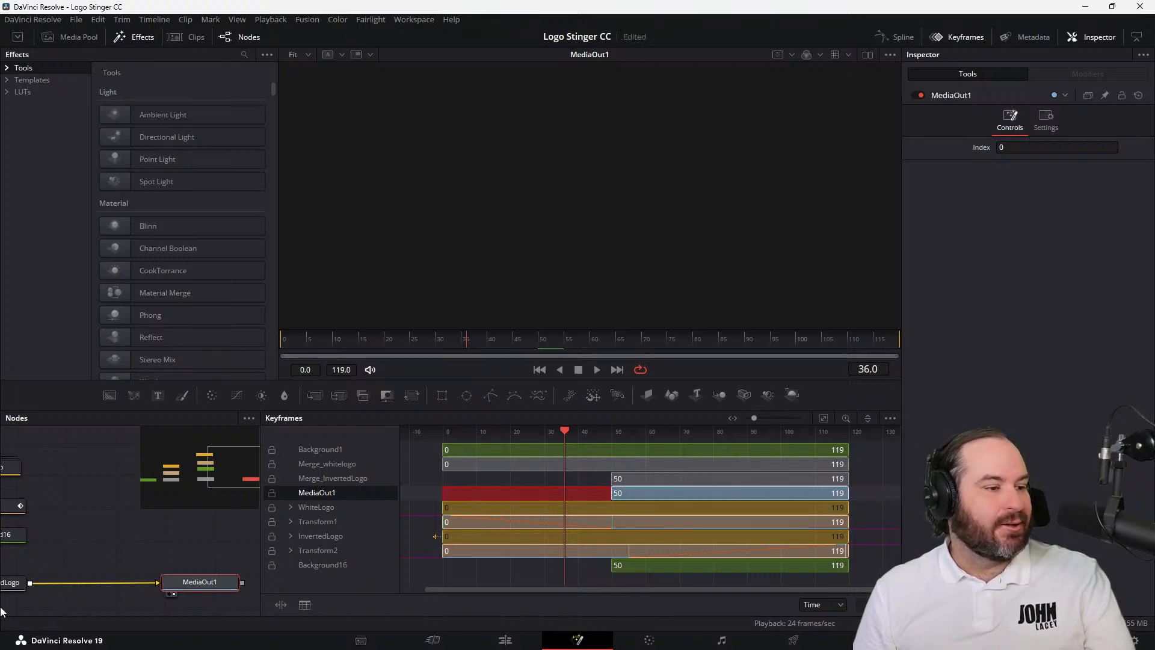
# Examine the Merge_InvertedLogo and MediaOut1 nodes' controls and settings
pyautogui.click(307, 479)
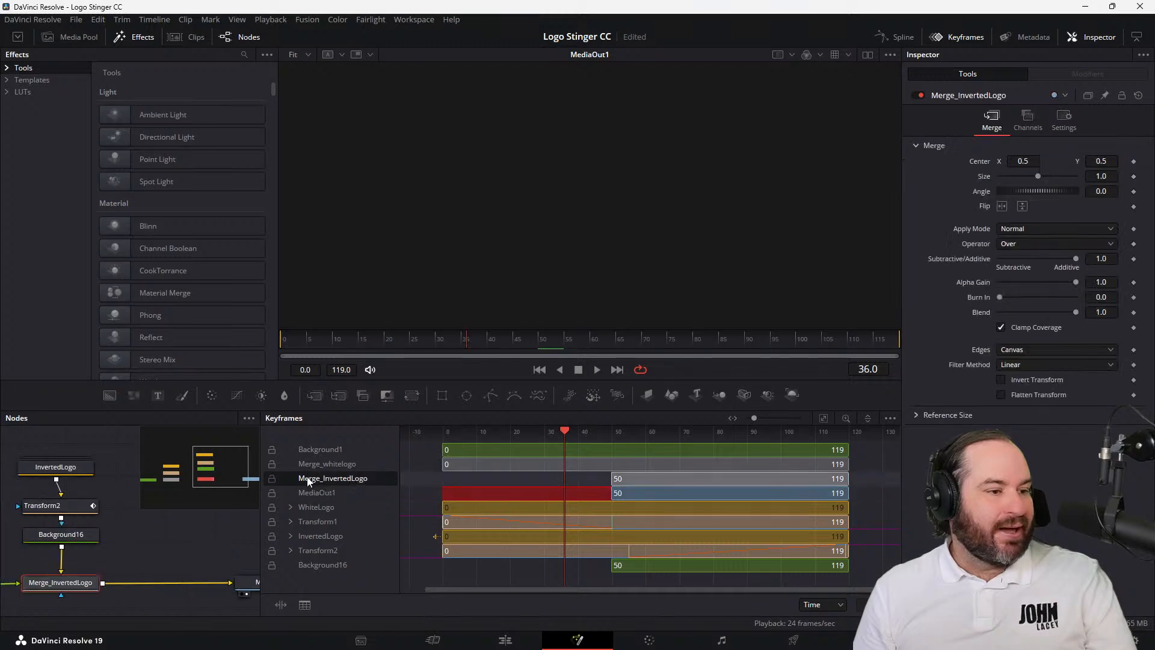
pyautogui.click(313, 491)
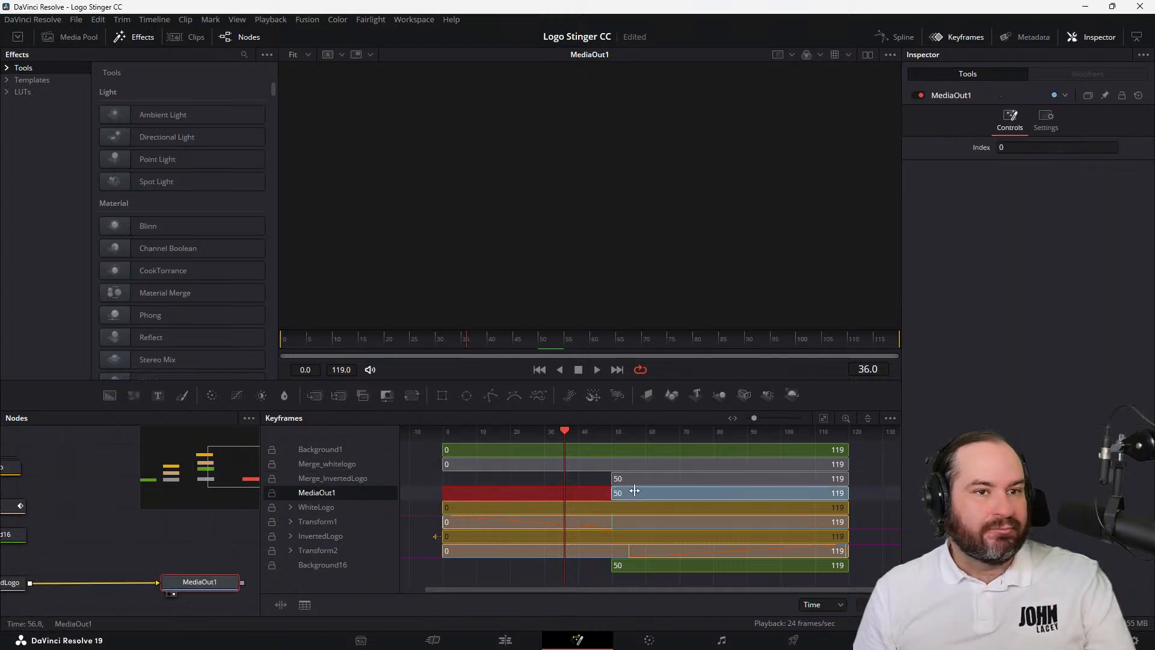
pyautogui.click(1059, 128)
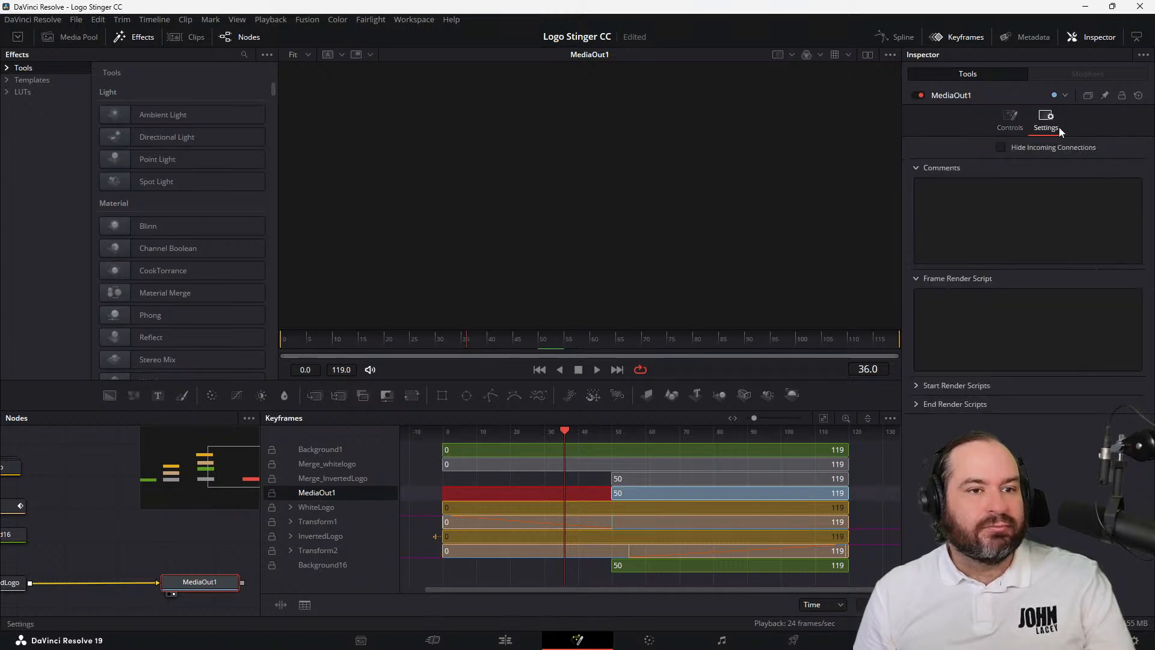
pyautogui.click(1000, 128)
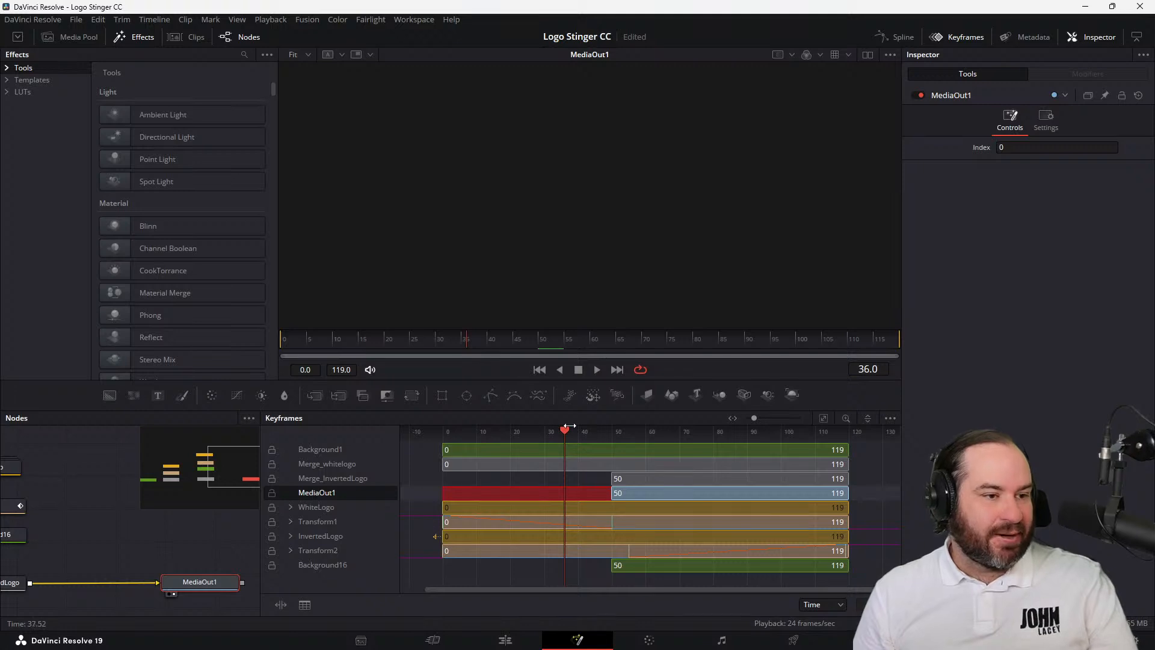
# Move to frame 25 and extend the starts of the Background16, MediaOut1 and Merge_InvertedLogo ranges back to before frame 0
pyautogui.moveTo(564, 431); pyautogui.dragTo(526, 431)
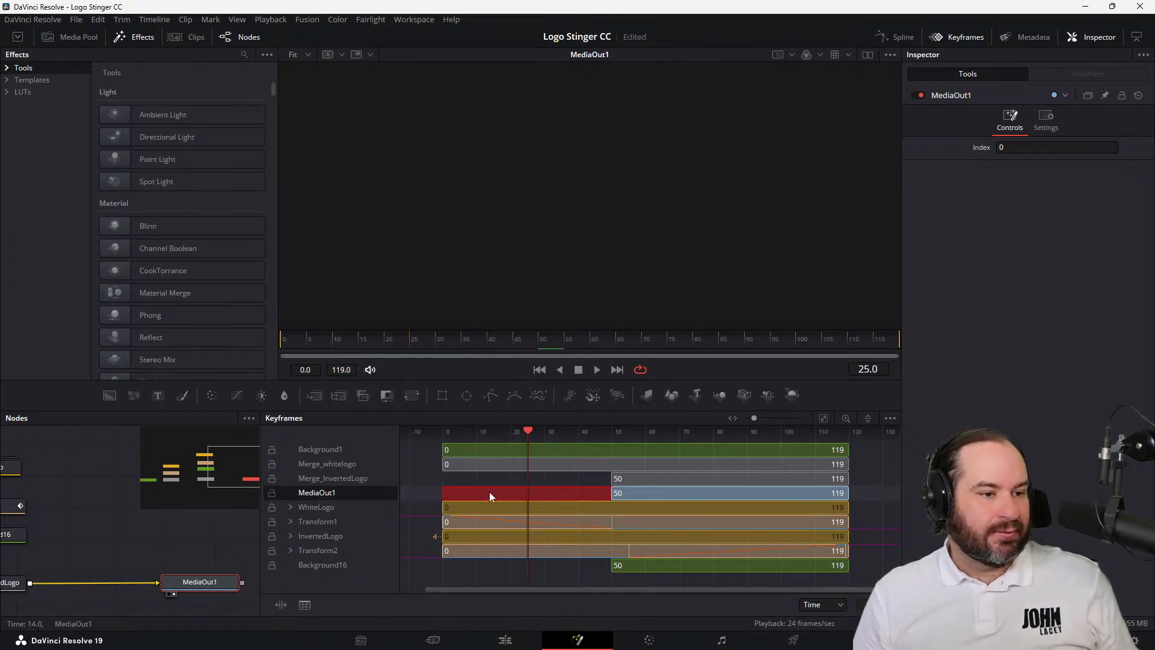
pyautogui.moveTo(612, 565); pyautogui.dragTo(438, 567)
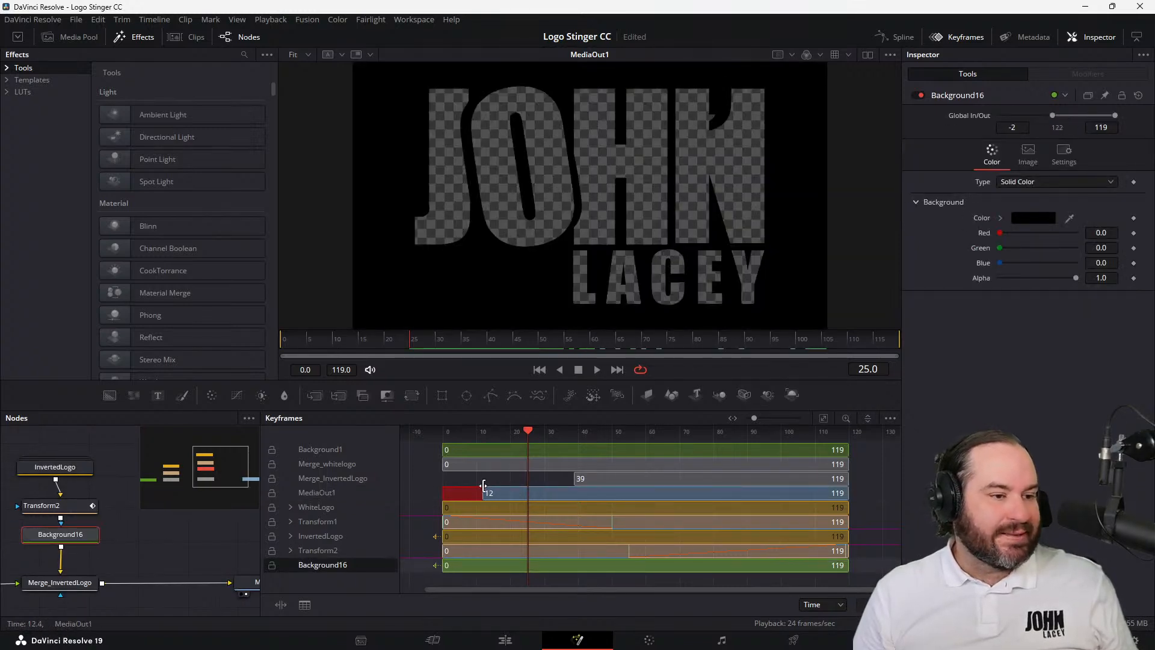
pyautogui.moveTo(481, 492); pyautogui.dragTo(432, 496)
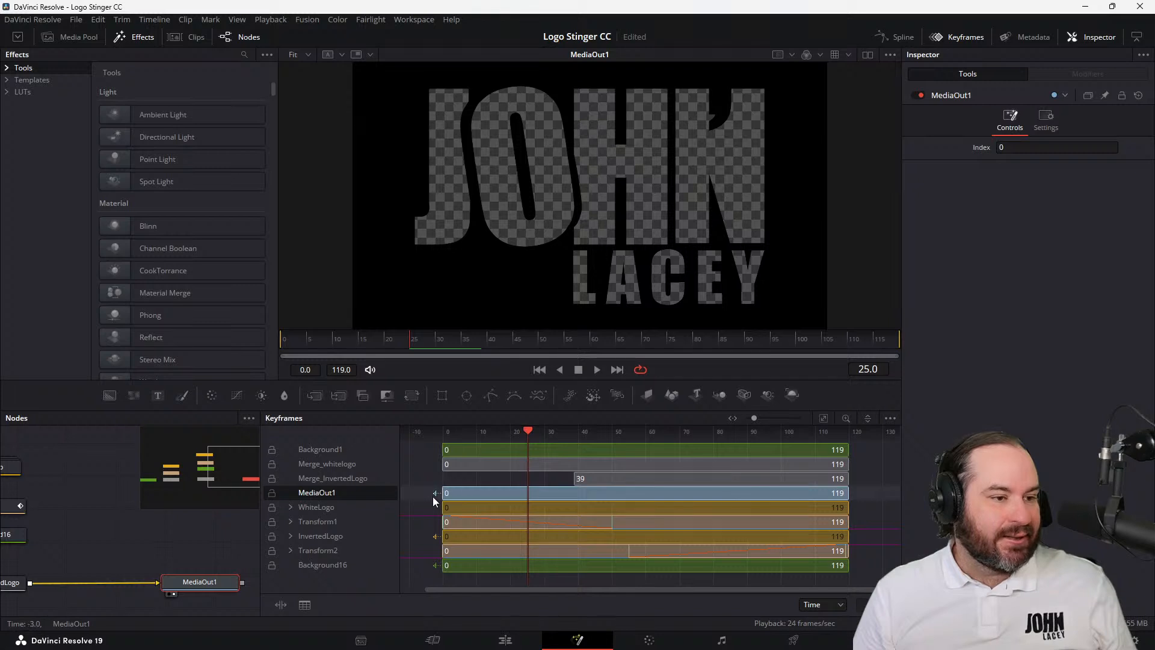
pyautogui.moveTo(575, 477); pyautogui.dragTo(440, 486)
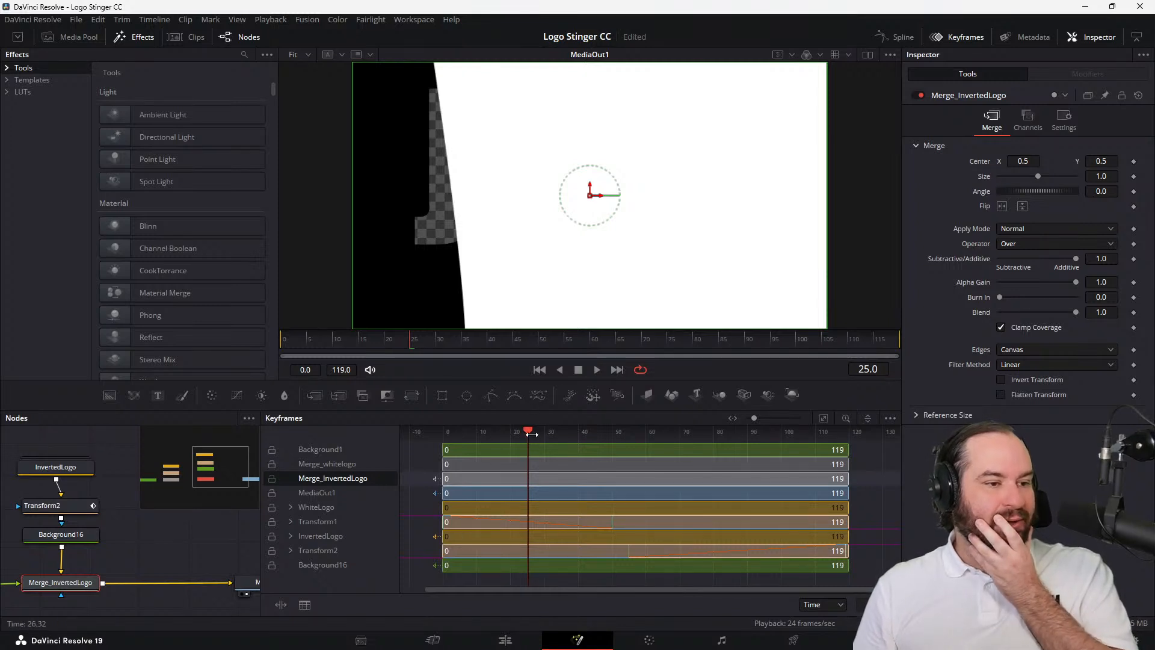
# Move to frame 50, trim Merge_whitelogo's range to end at frame 51, and trim Background16's range to start at frame 47
pyautogui.moveTo(529, 431); pyautogui.dragTo(611, 437)
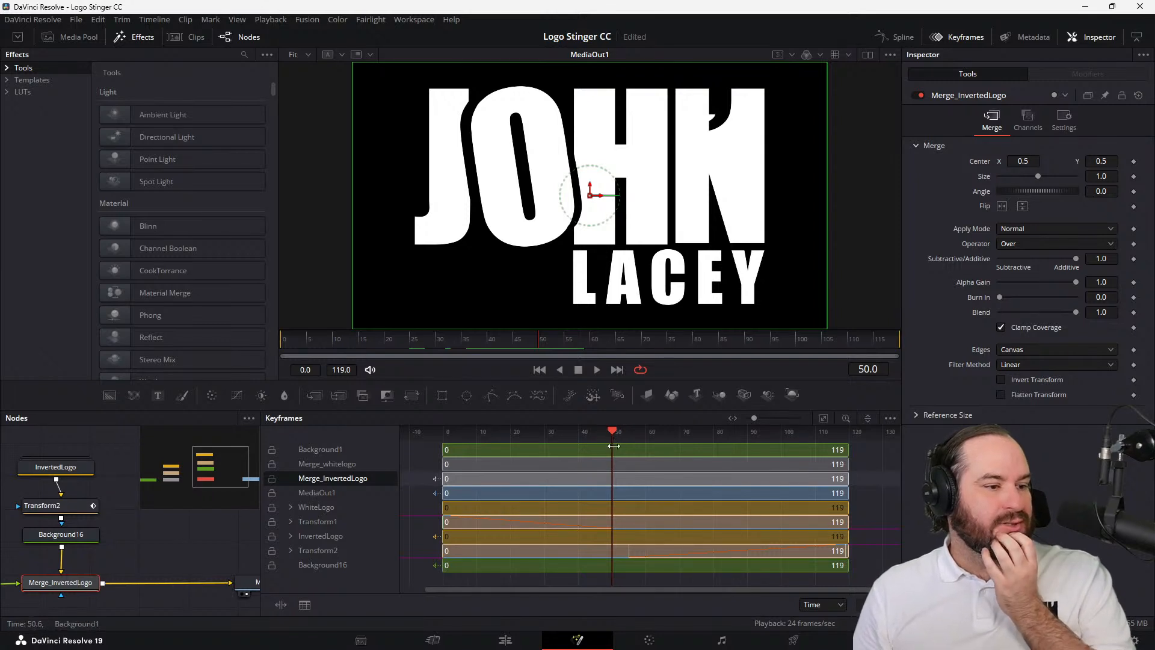
pyautogui.click(661, 465)
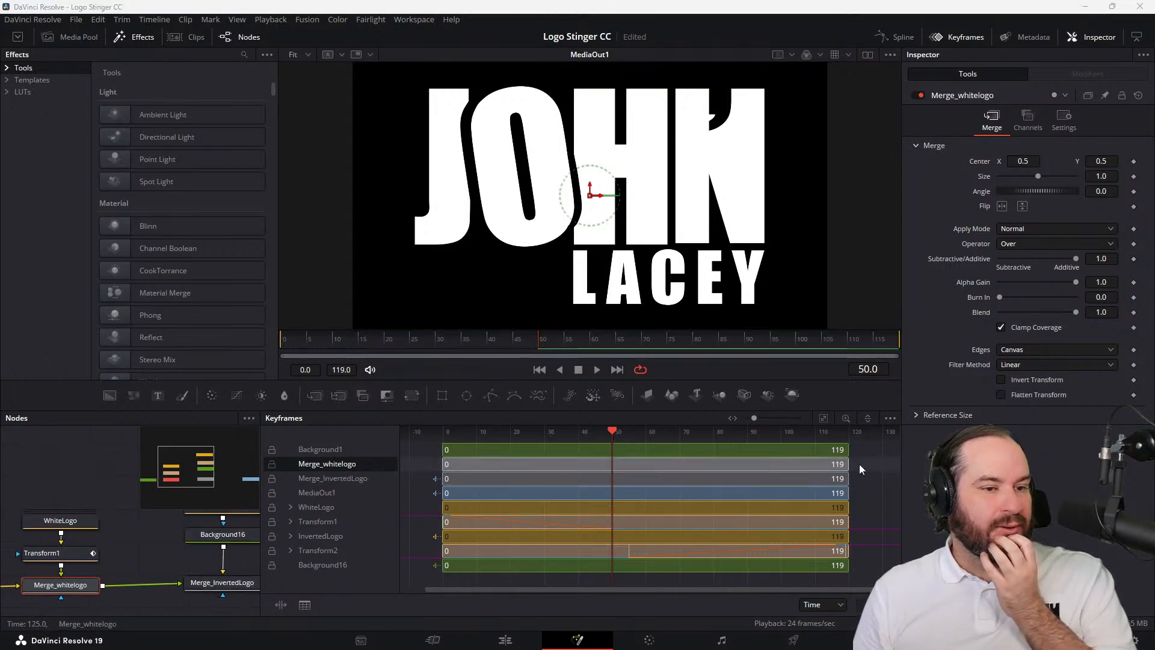
pyautogui.moveTo(848, 464); pyautogui.dragTo(616, 466)
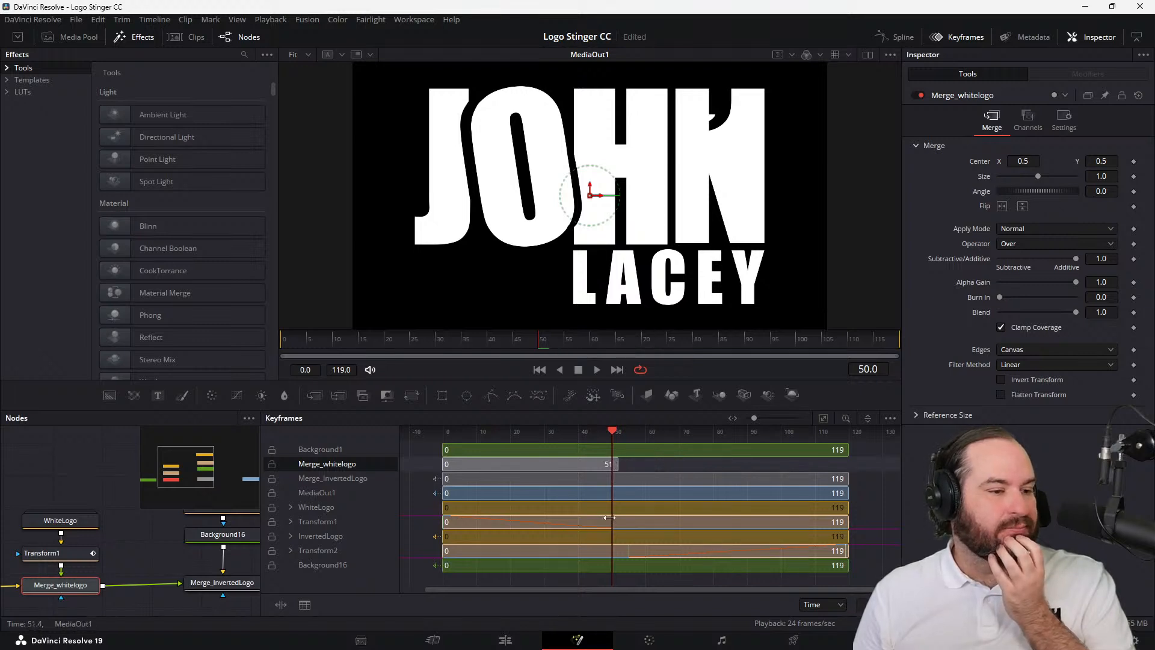
pyautogui.click(600, 567)
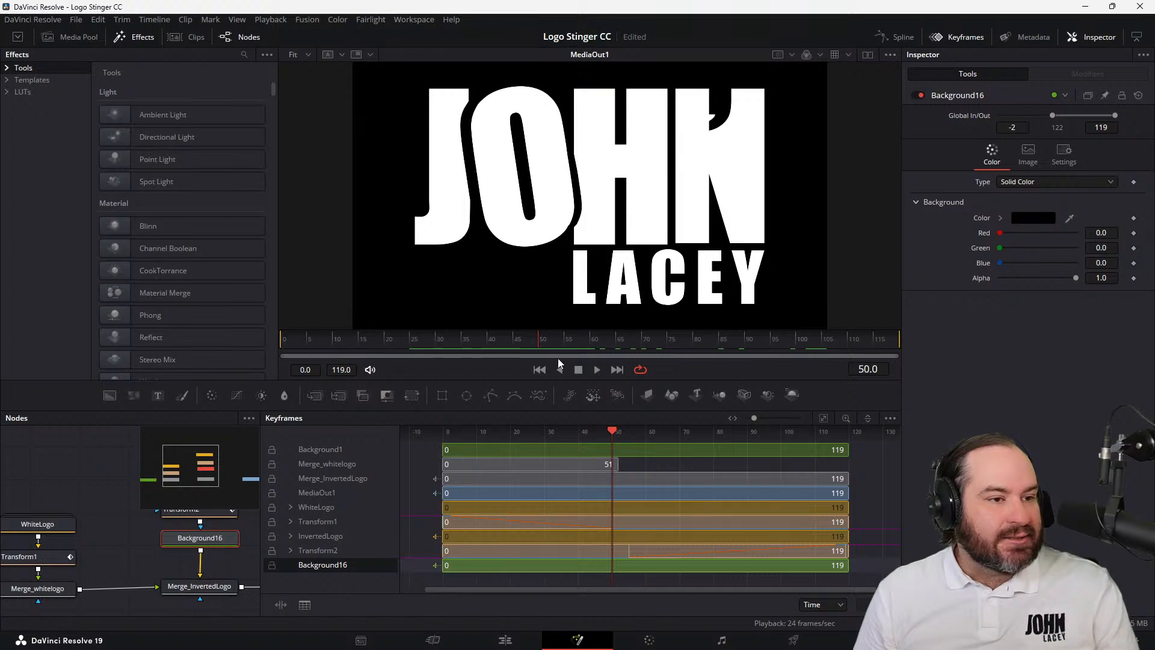
pyautogui.moveTo(444, 567); pyautogui.dragTo(604, 571)
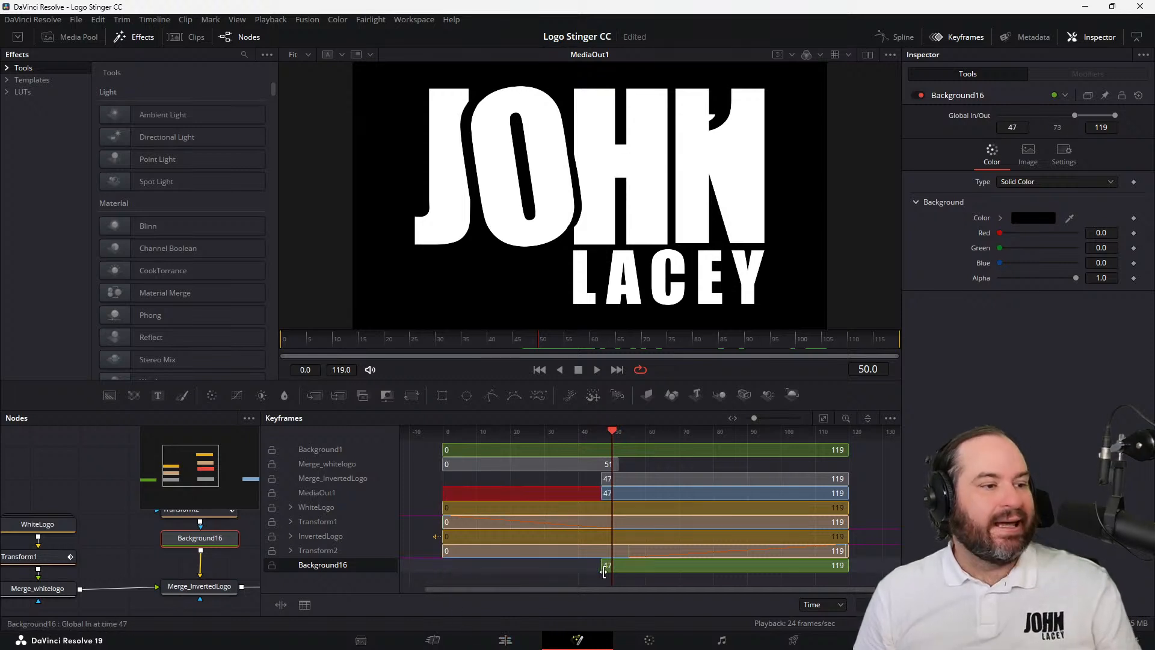
# Undo the last trim of Background16's range start and select the Merge_InvertedLogo node
pyautogui.hotkey('ctrl', 'z')
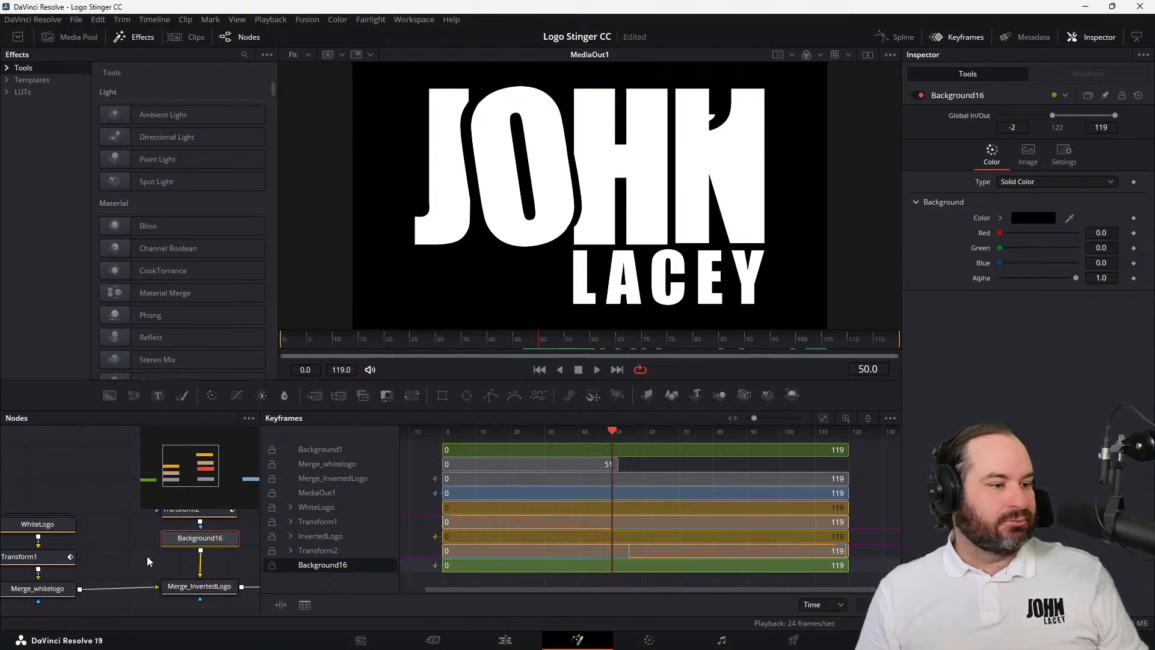
pyautogui.click(189, 592)
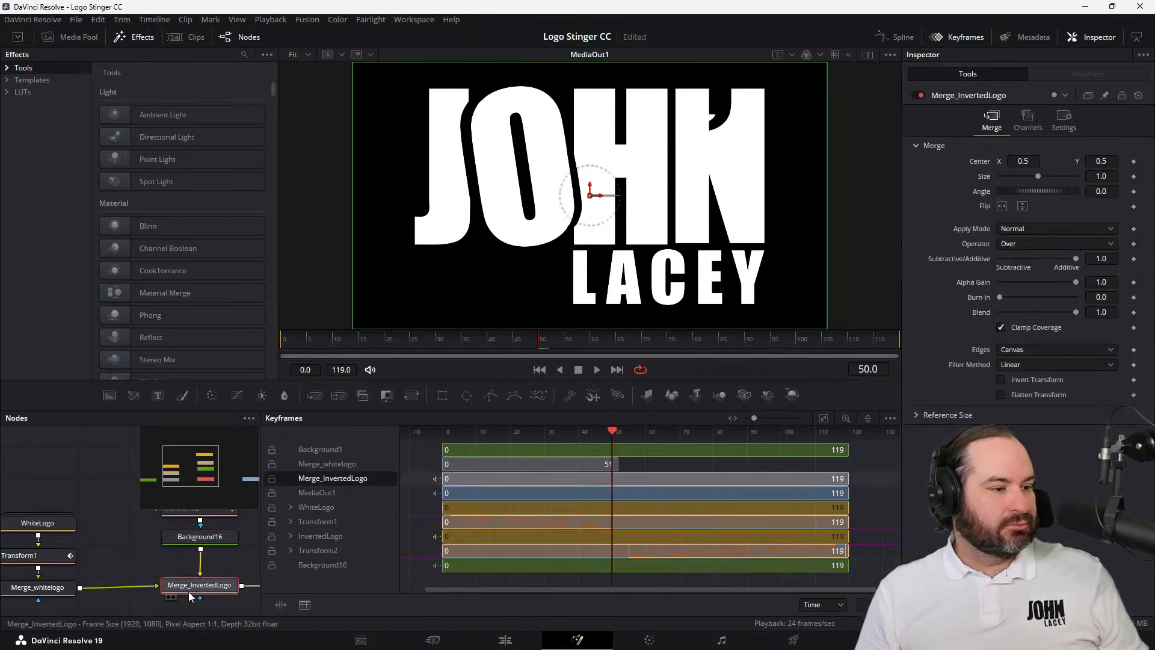
# Try to trim the start of Background16's range to frame 11 in the keyframe timeline
pyautogui.click(345, 563)
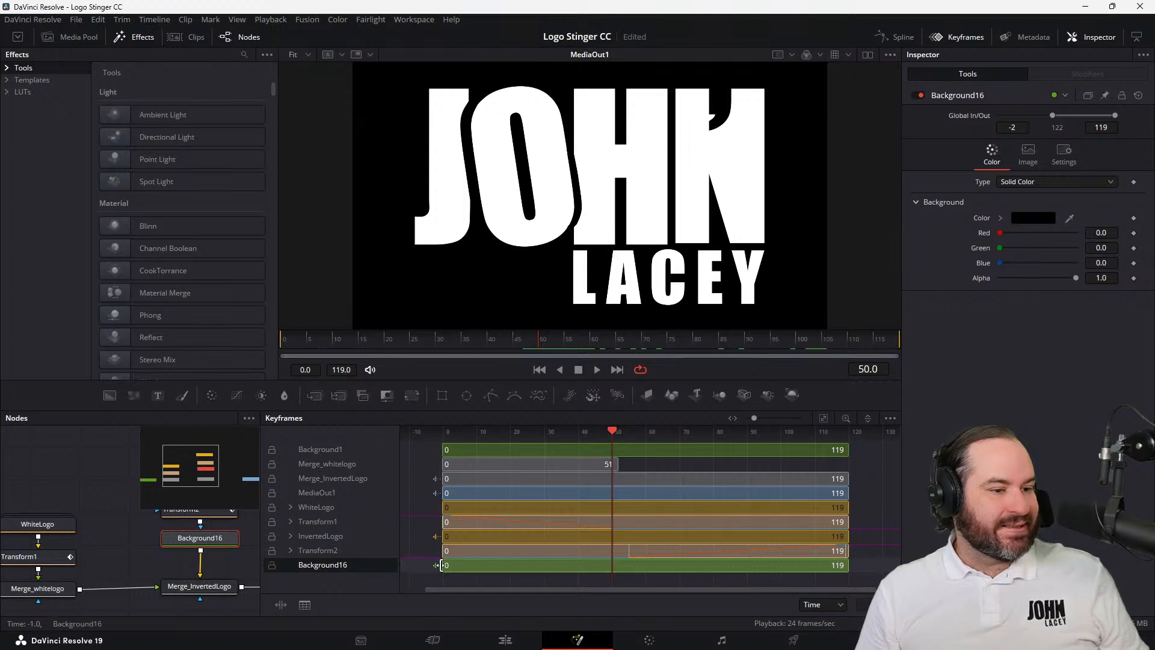
pyautogui.moveTo(444, 566); pyautogui.dragTo(481, 566)
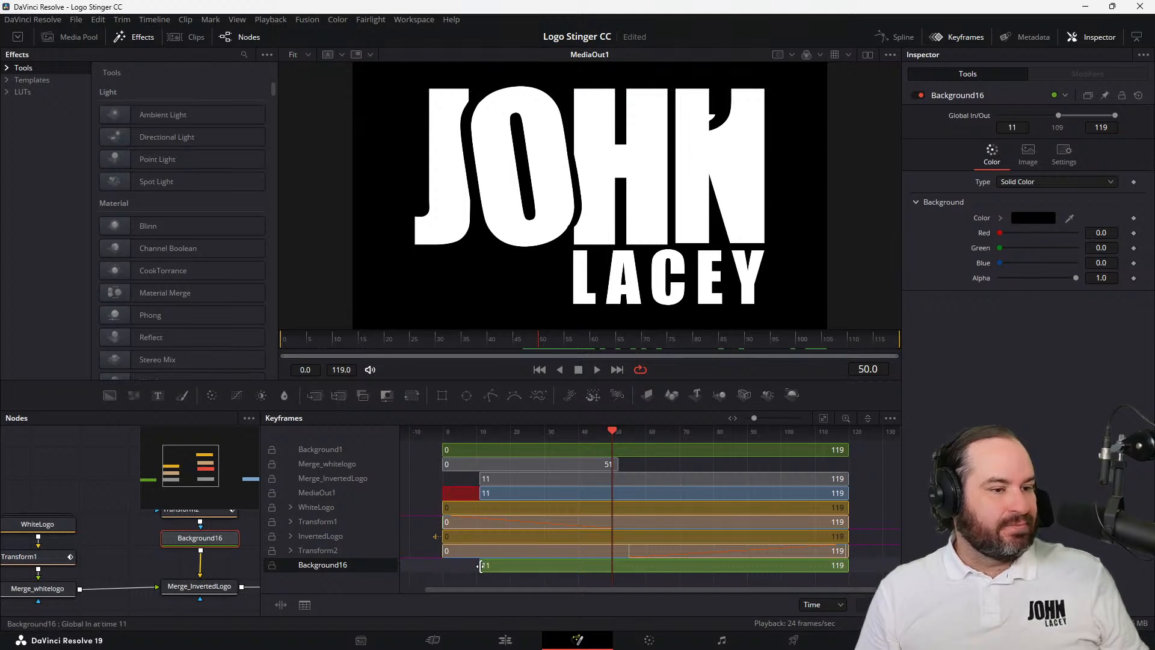
pyautogui.hotkey('ctrl', 'z')
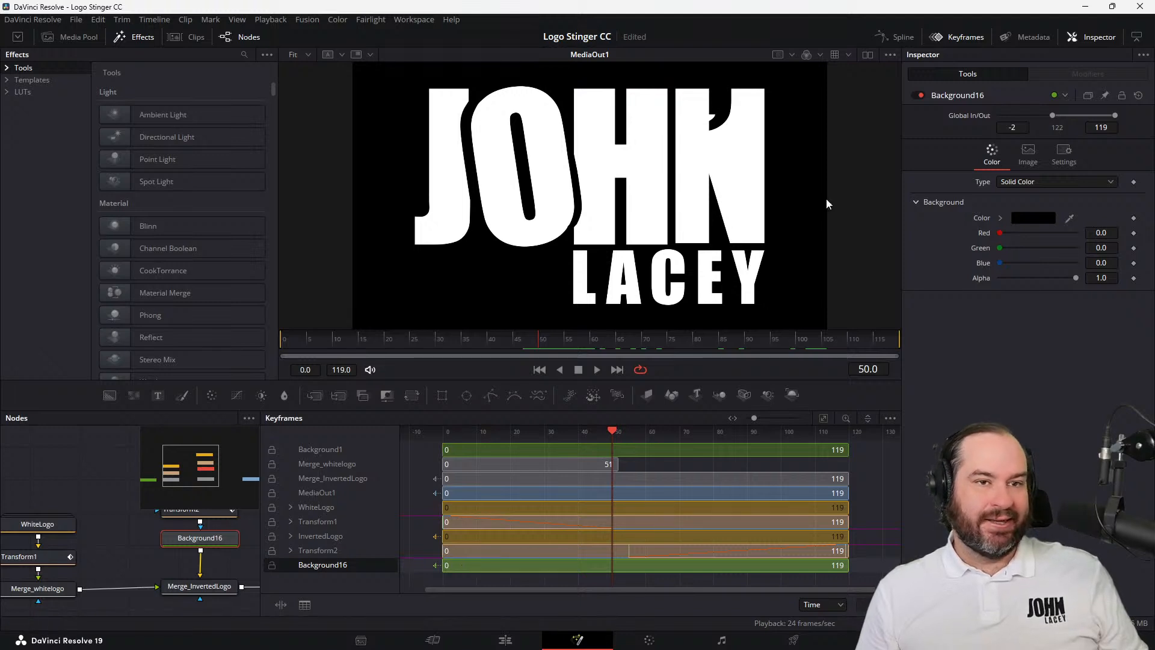
# Try to set Background16's Global In value to 50
pyautogui.click(1030, 128)
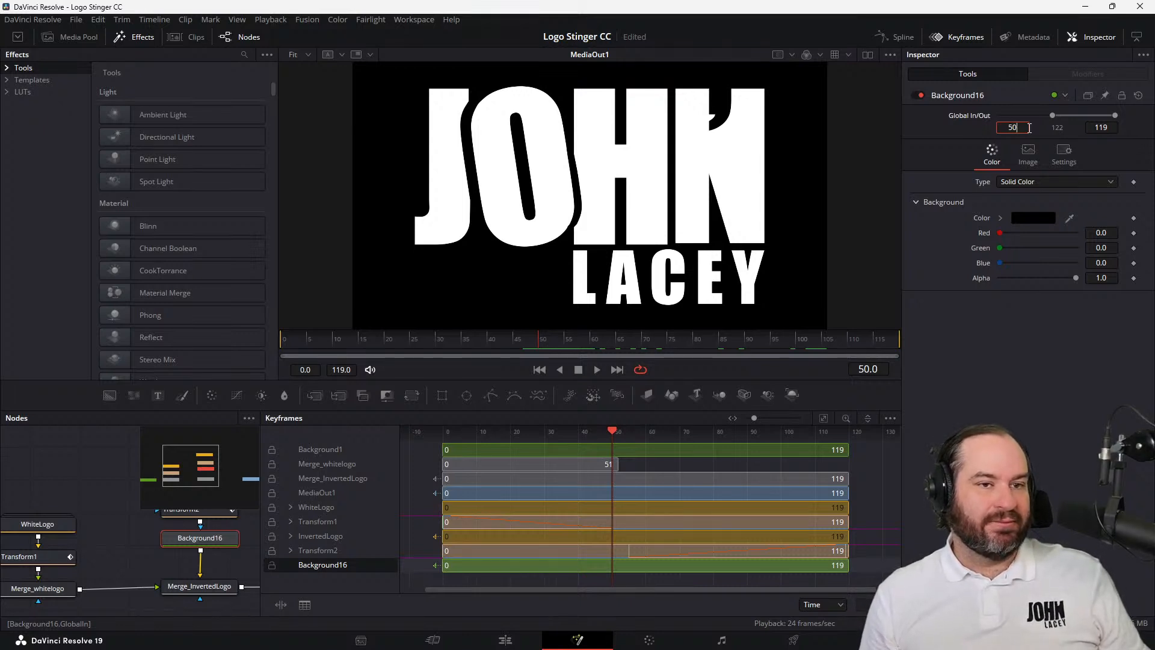
pyautogui.press('Tab')
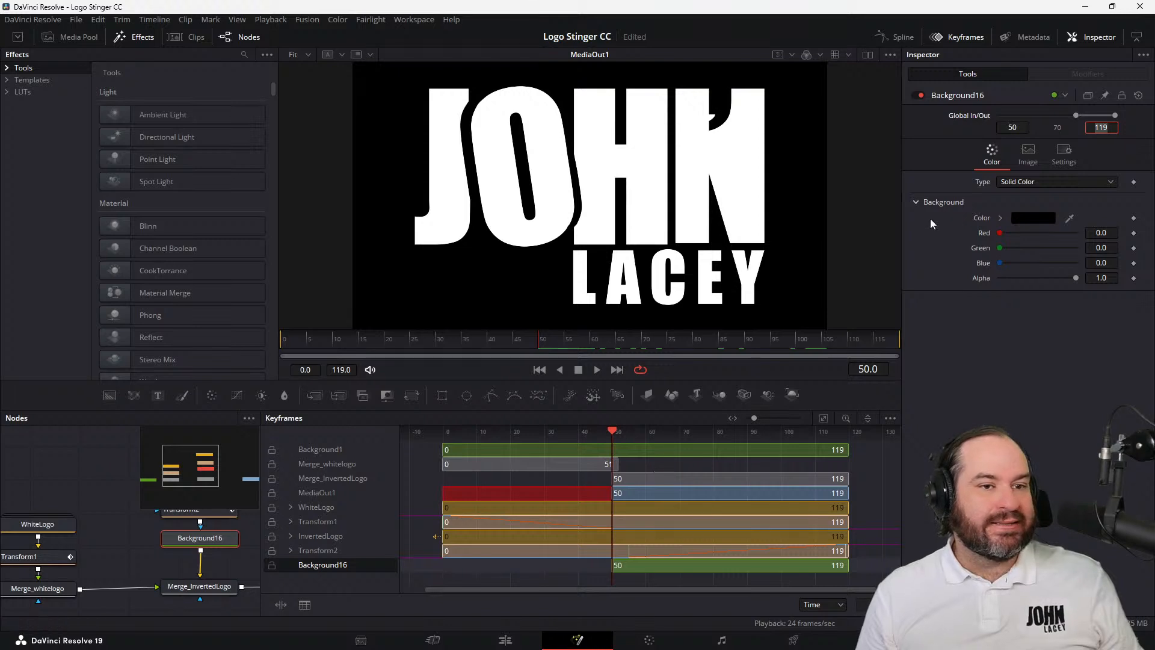
pyautogui.click(94, 20)
pyautogui.click(100, 34)
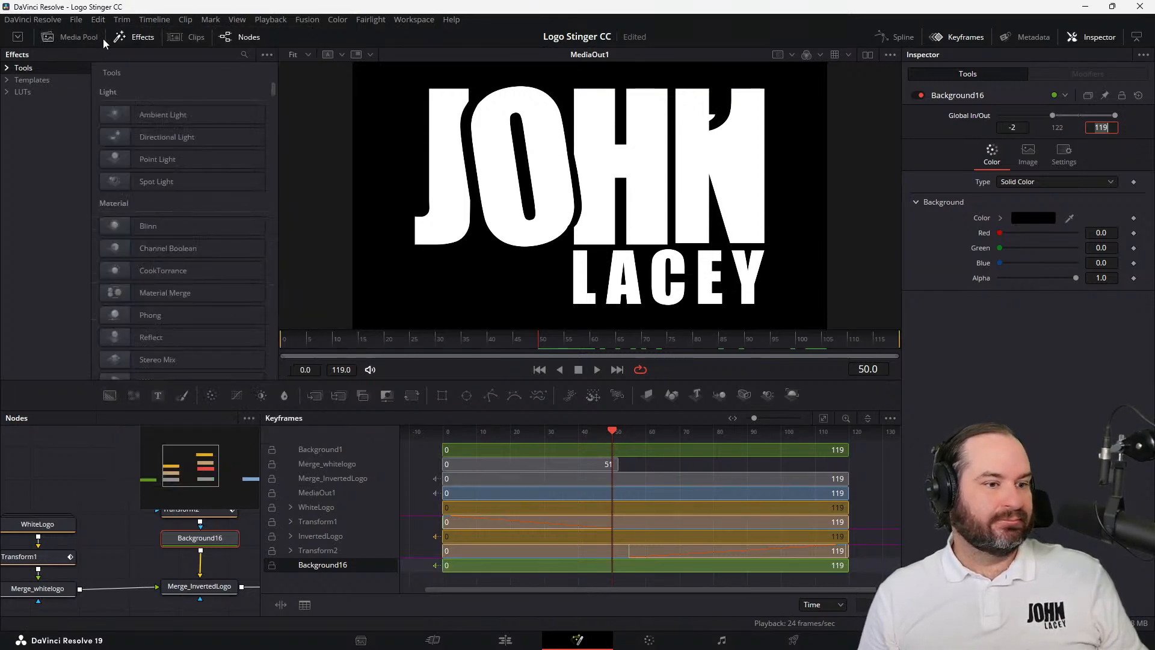
# Select MediaOut1's track in the keyframe timeline and move the playhead to frame -4
pyautogui.click(316, 493)
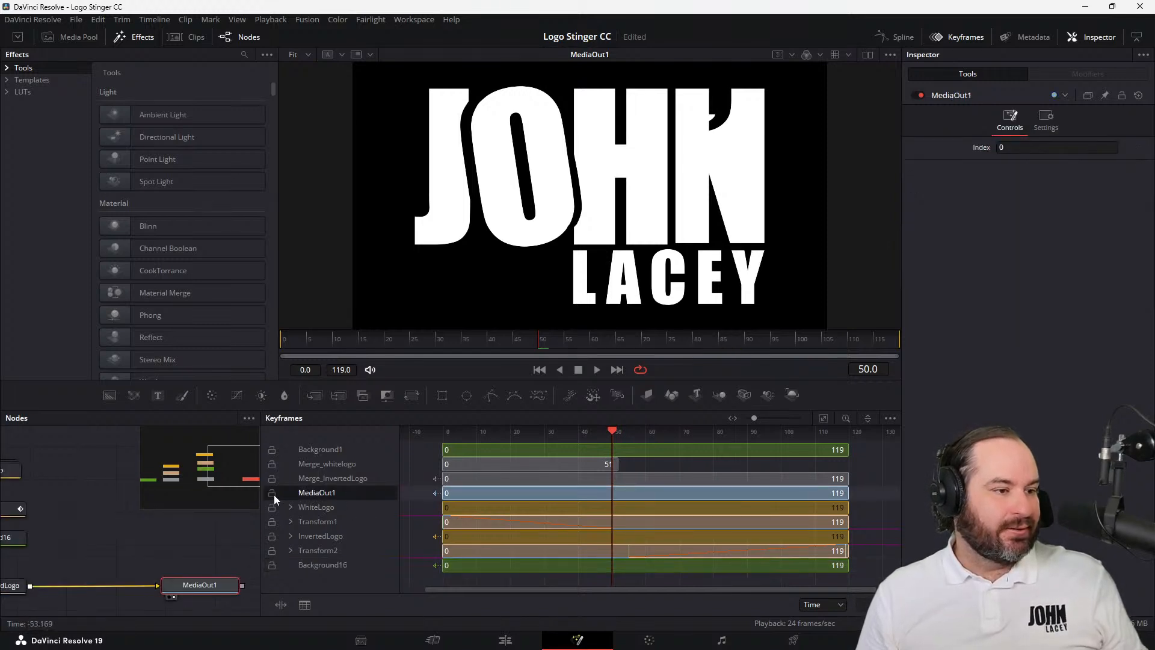
pyautogui.rightClick(331, 488)
pyautogui.click(324, 489)
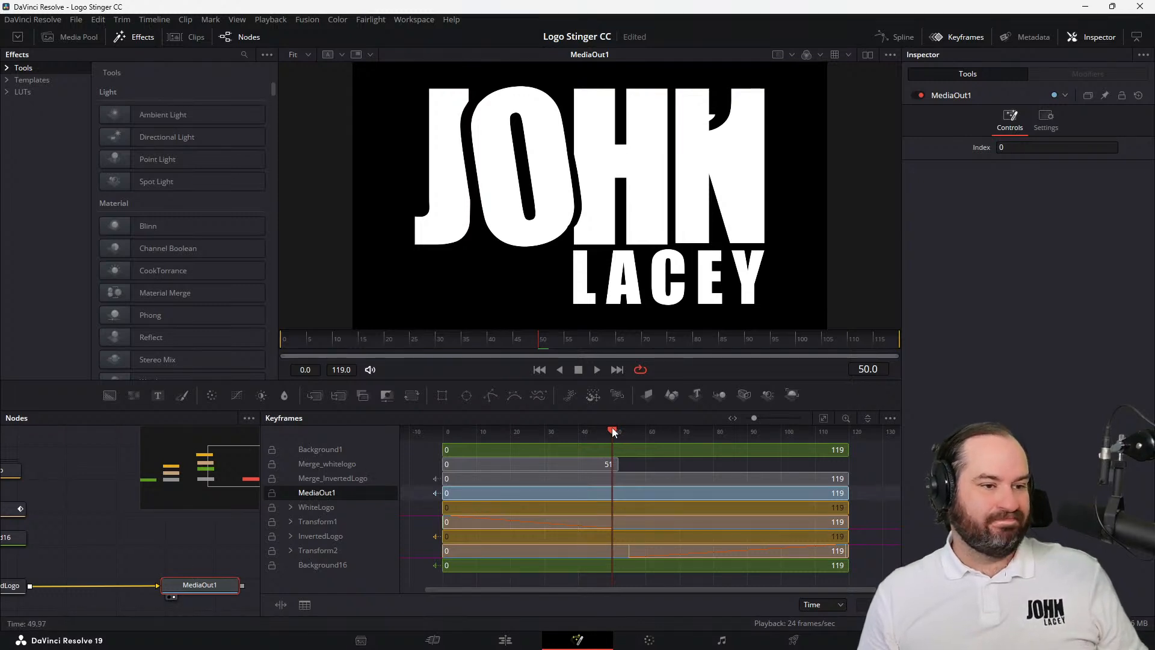
pyautogui.moveTo(614, 432); pyautogui.dragTo(430, 443)
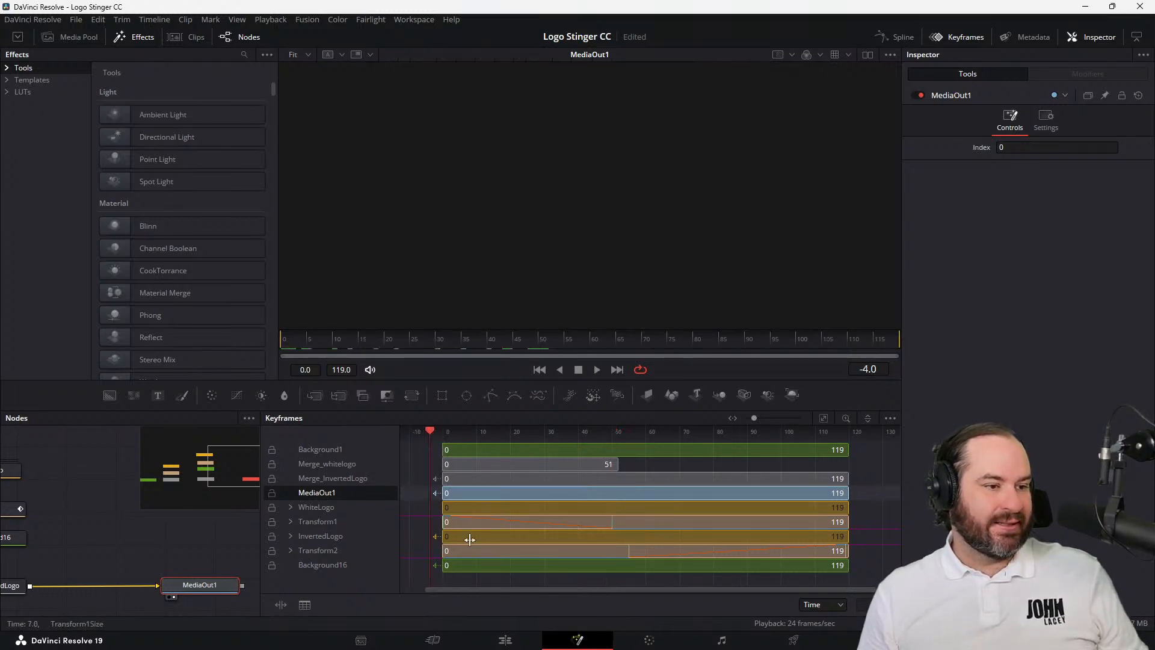
# Try again to trim the start of Background16's range to a later frame with the playhead before frame 0
pyautogui.click(479, 579)
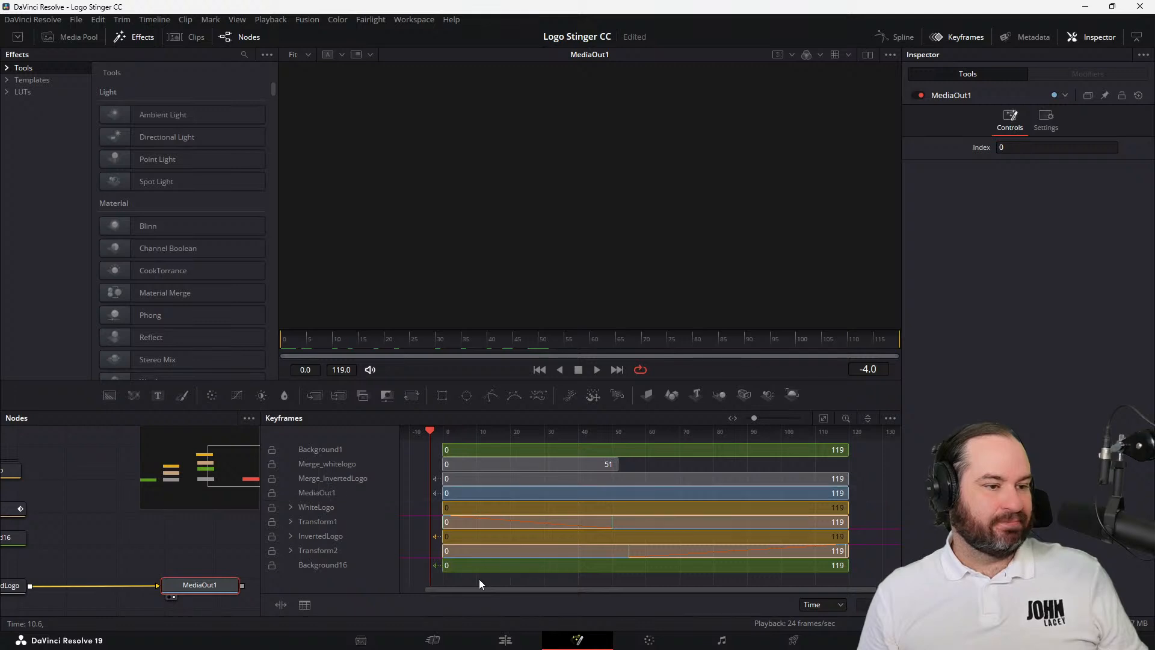
pyautogui.click(333, 568)
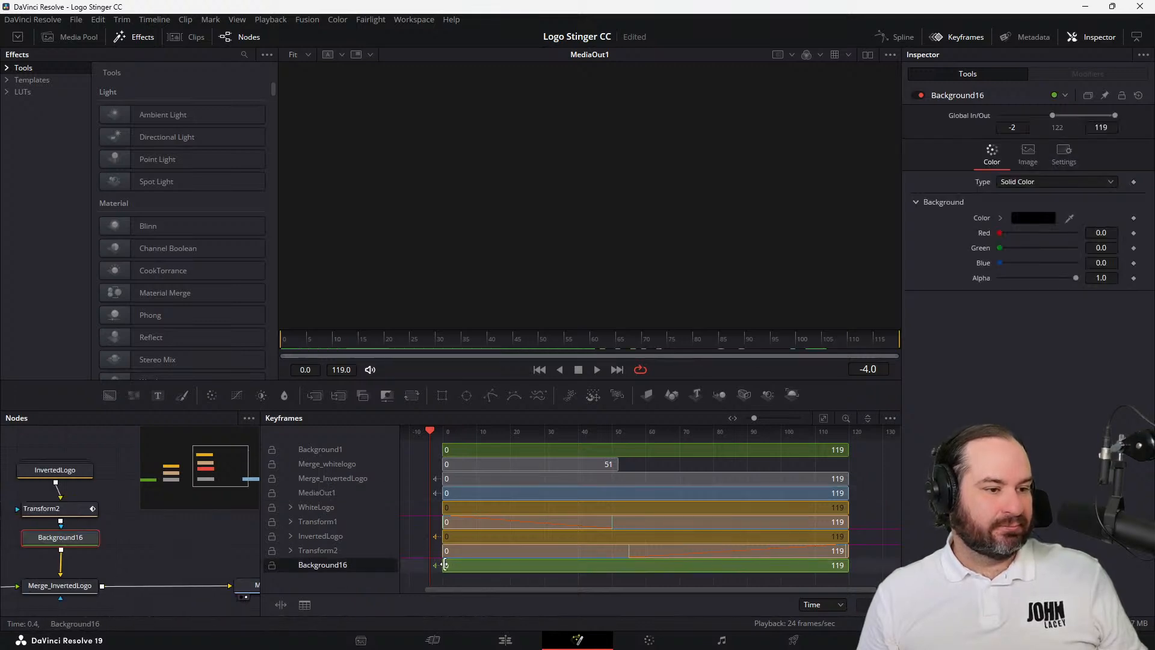
pyautogui.moveTo(445, 565); pyautogui.dragTo(550, 567)
pyautogui.hotkey('ctrl', 'z')
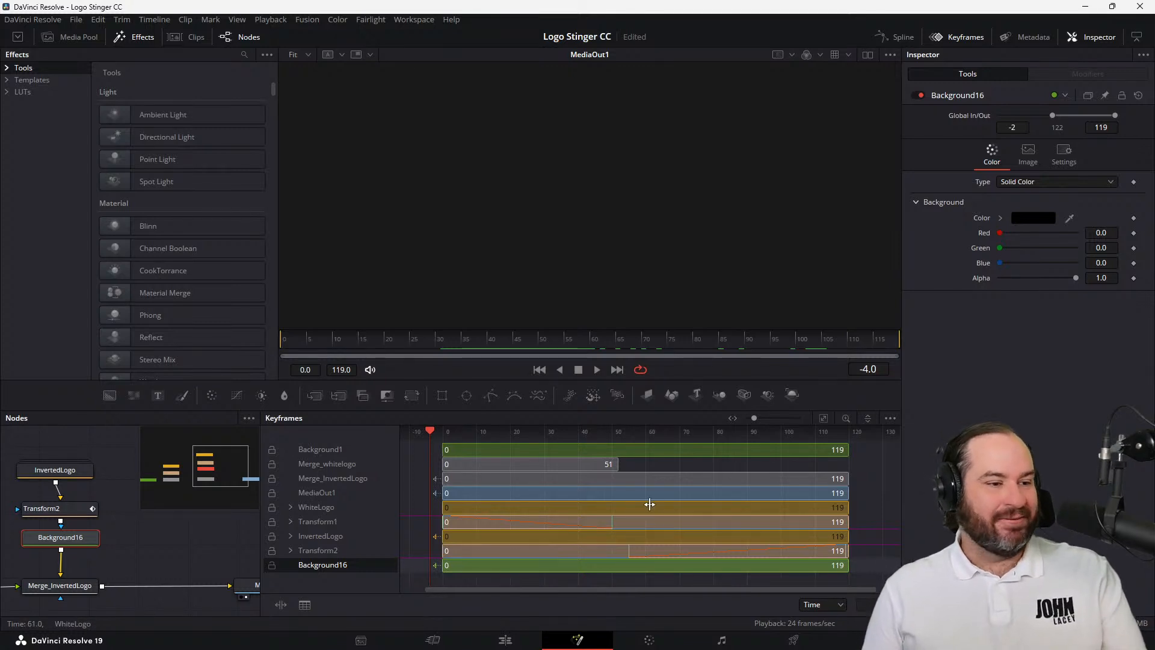
# Hide the keyframes and move the Background16 node slightly closer to Merge_InvertedLogo in the node graph
pyautogui.moveTo(545, 432); pyautogui.dragTo(567, 432)
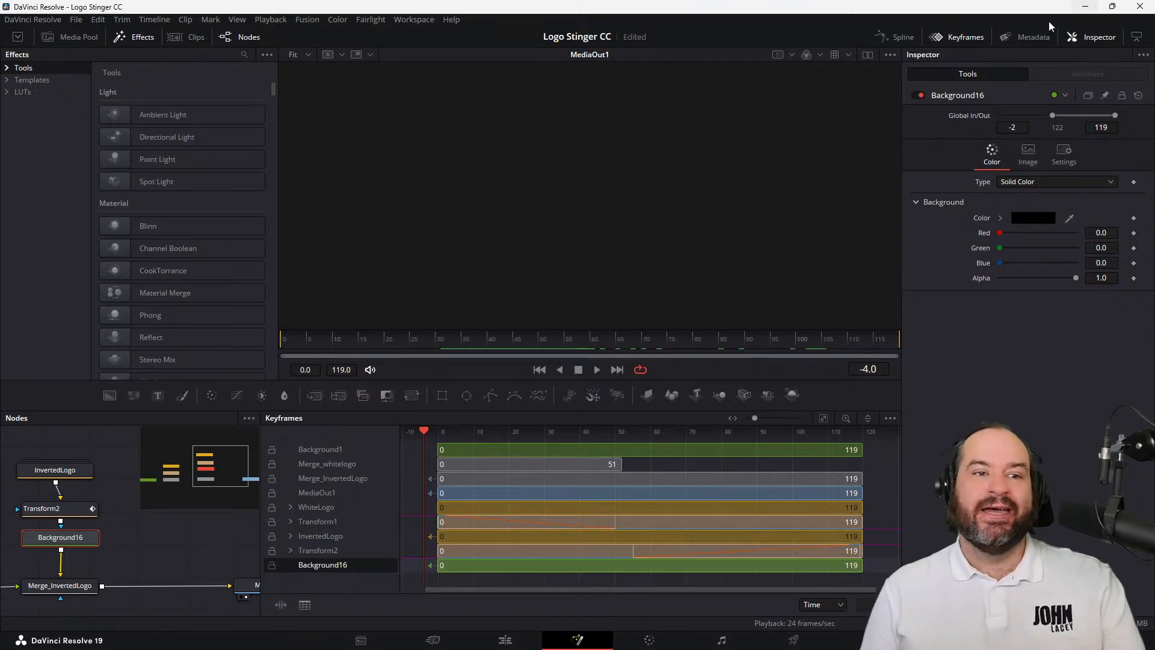
pyautogui.click(963, 37)
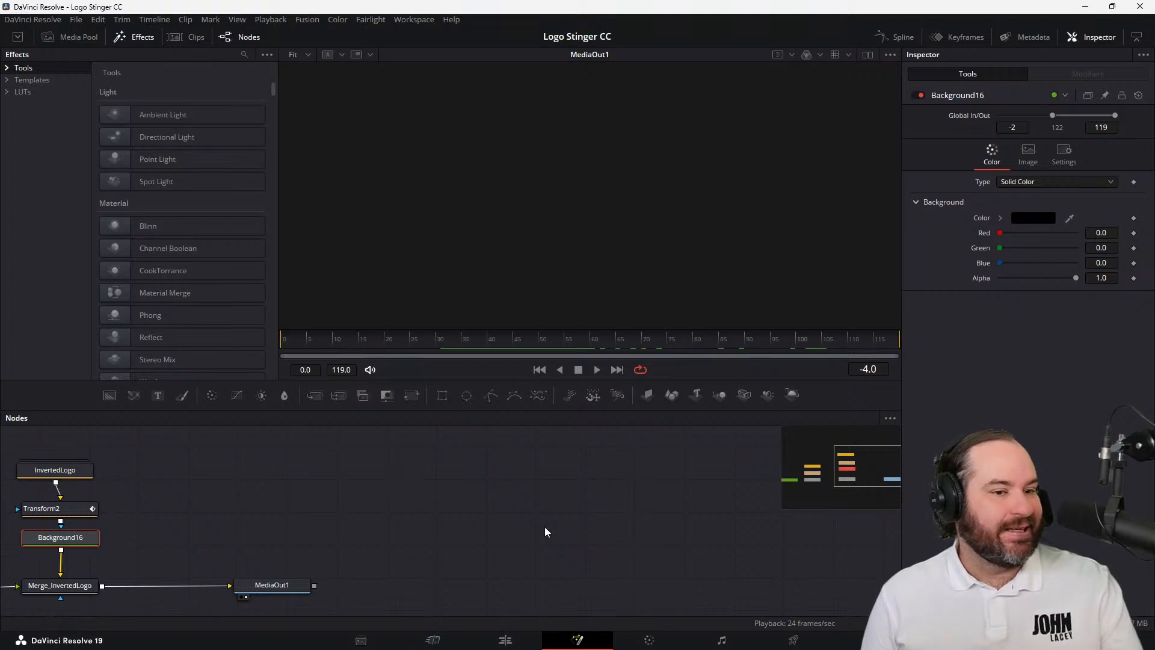
pyautogui.moveTo(883, 451); pyautogui.dragTo(876, 471)
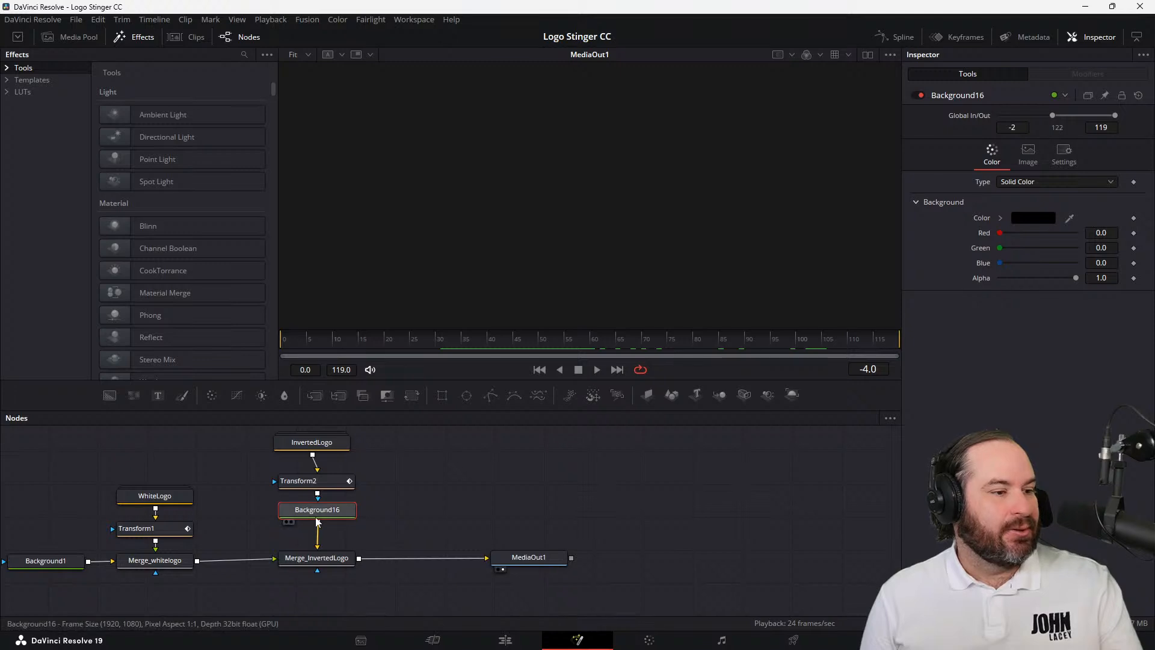
pyautogui.moveTo(295, 513); pyautogui.dragTo(292, 524)
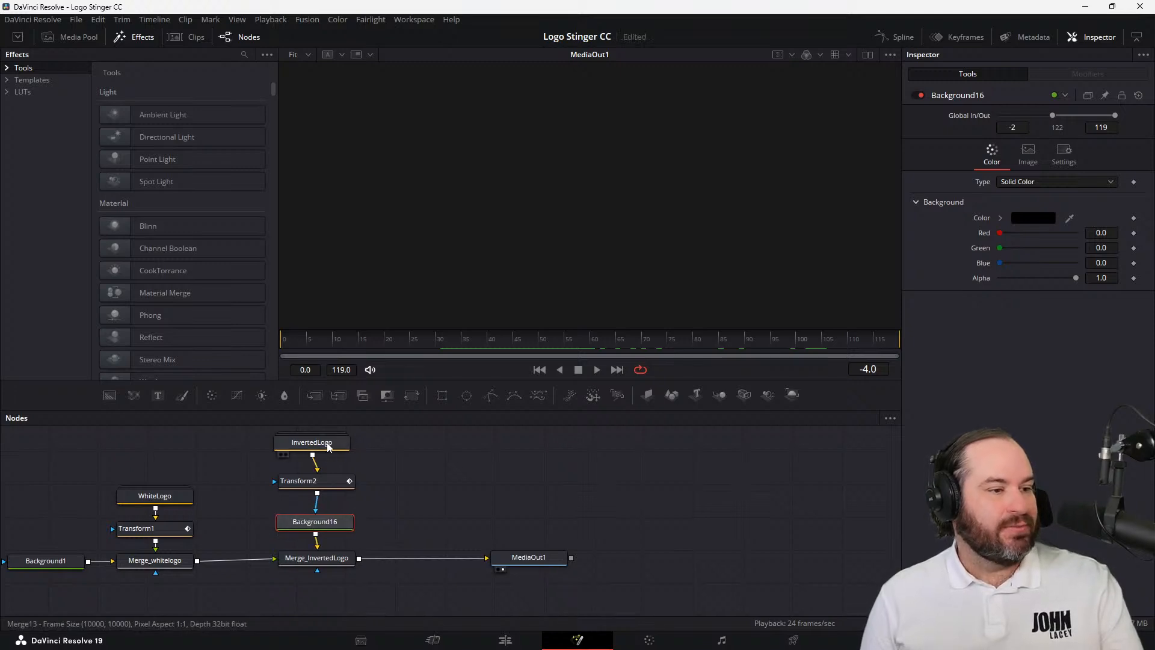
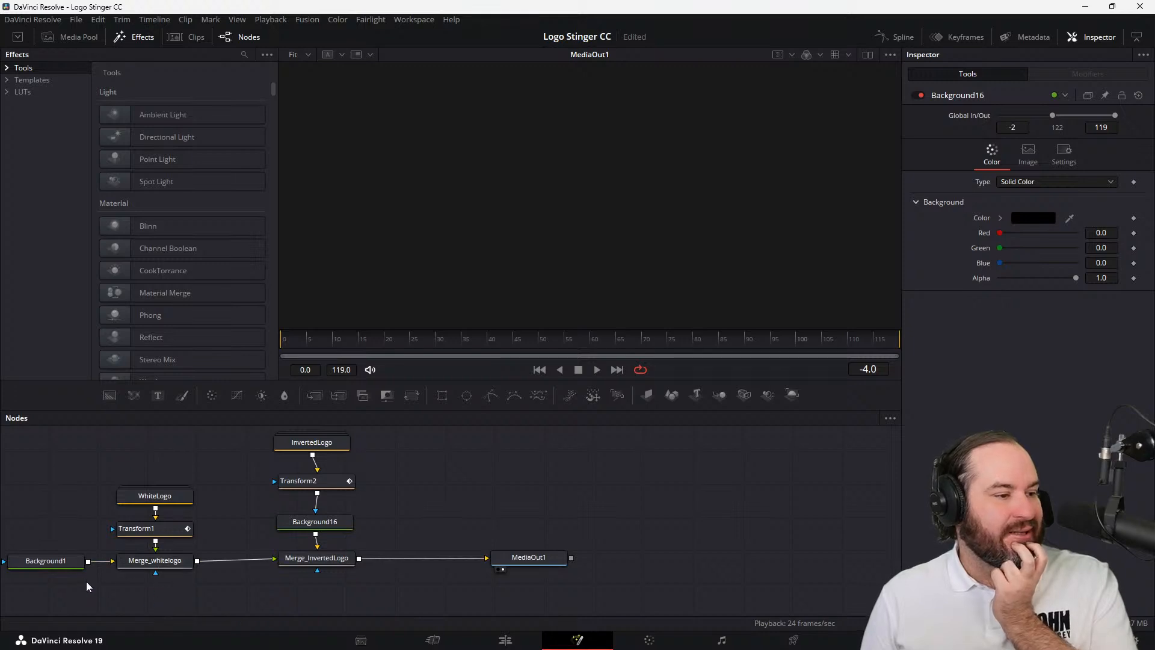
# Disconnect Merge_whitelogo from Merge_InvertedLogo and reconnect its output to Merge_InvertedLogo
pyautogui.click(142, 566)
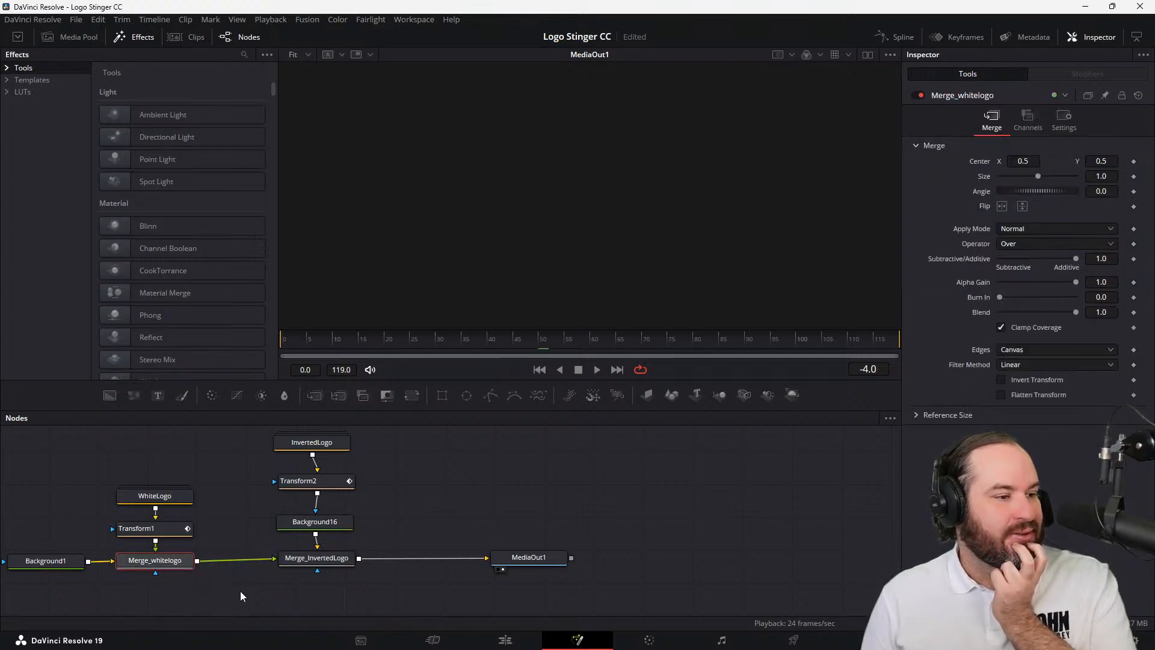
pyautogui.click(319, 569)
pyautogui.click(159, 569)
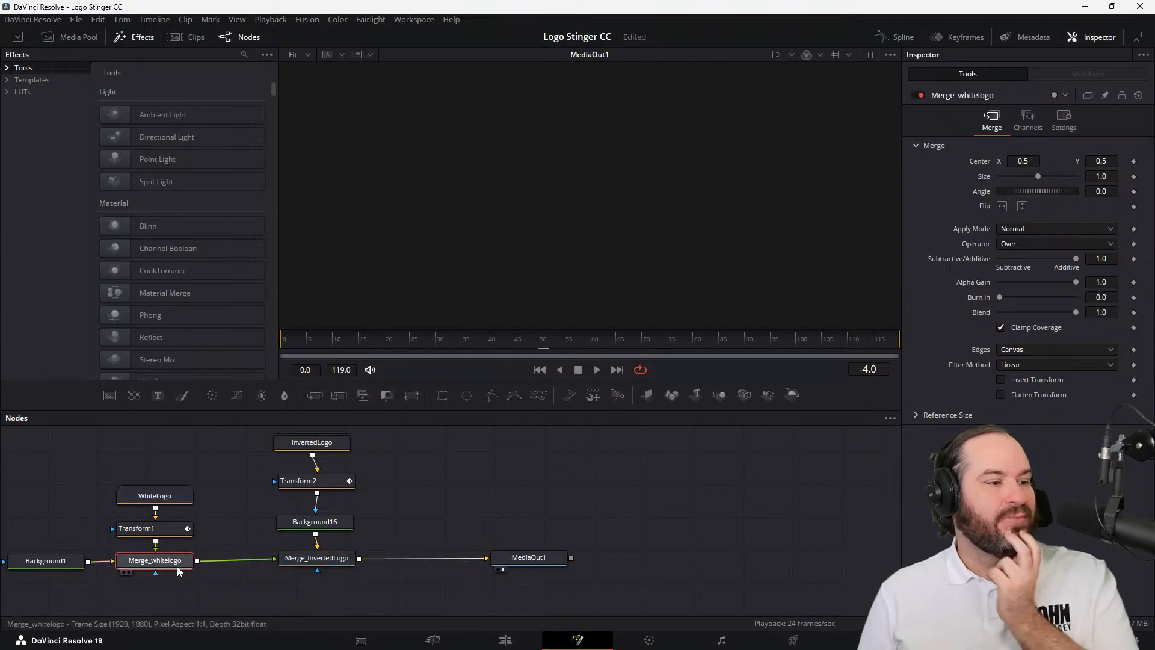
pyautogui.click(303, 559)
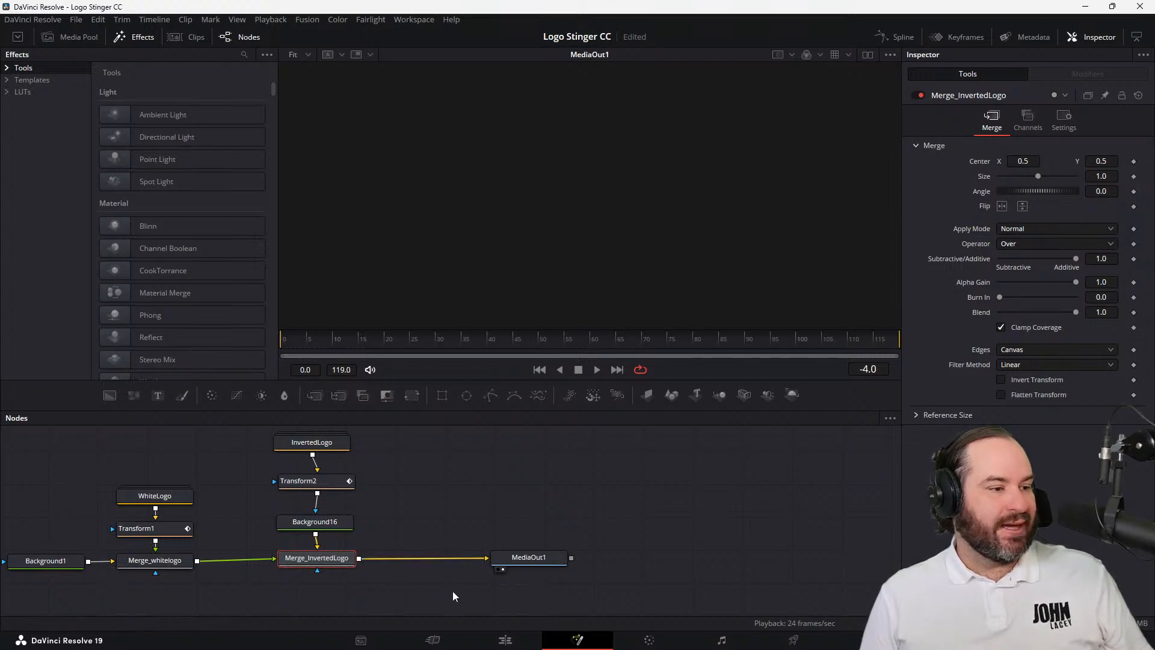
pyautogui.click(204, 598)
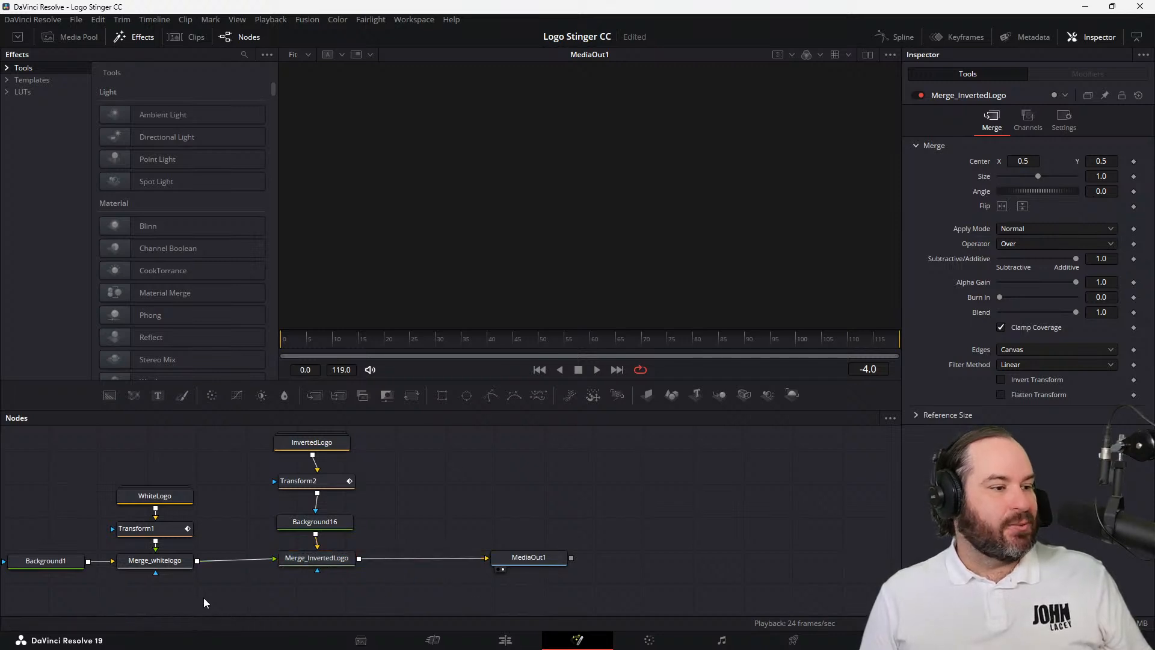
pyautogui.click(256, 559)
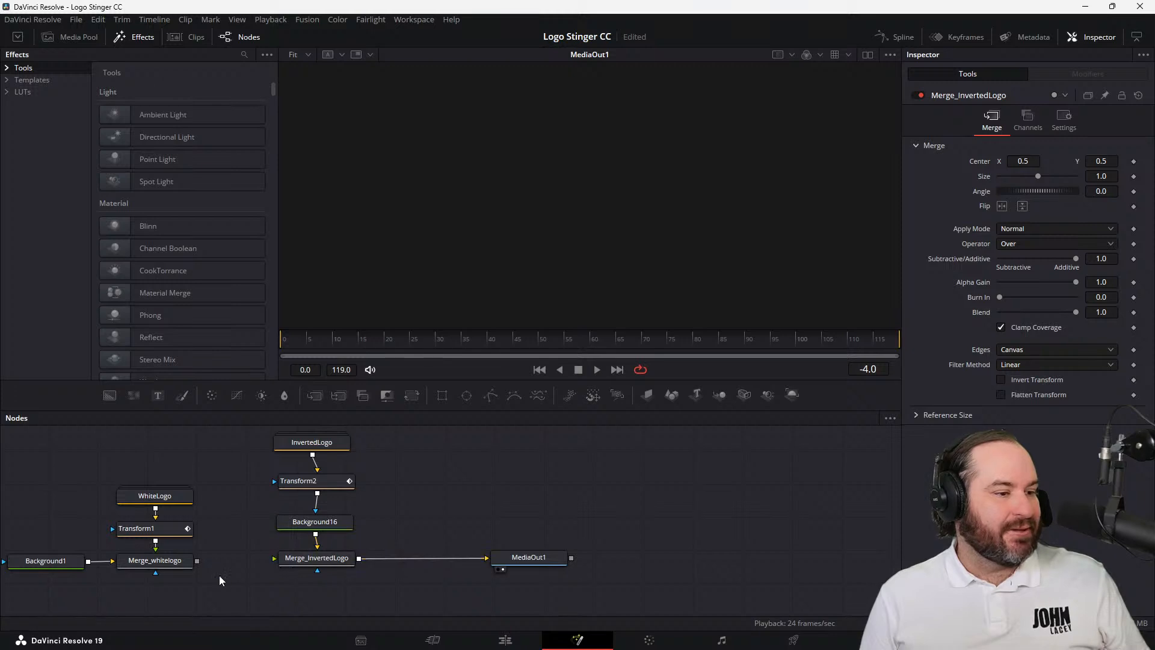
pyautogui.moveTo(193, 564); pyautogui.dragTo(317, 548)
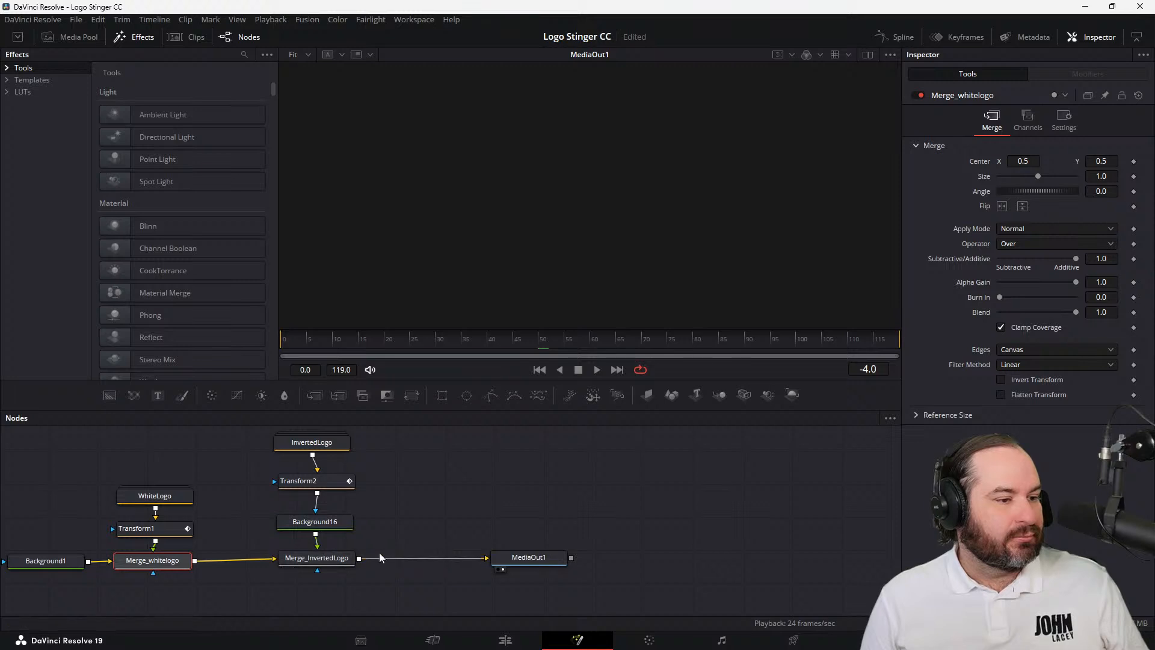
pyautogui.click(478, 525)
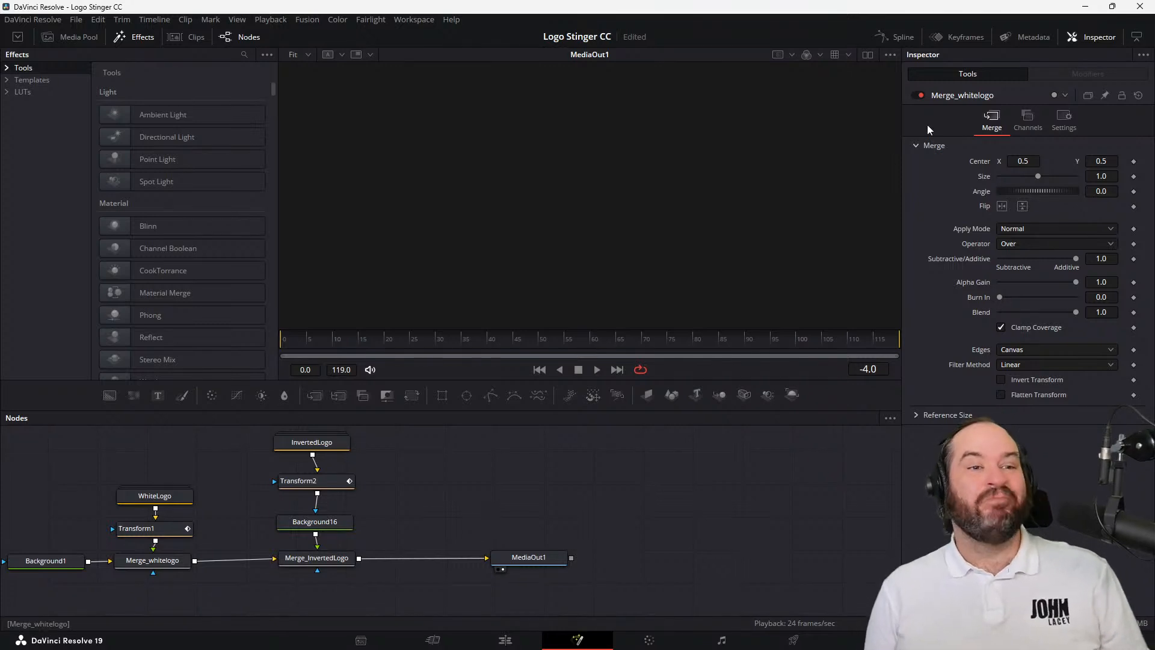
# Show the keyframes, extend the end of Merge_whitelogo's range to frame 119 and play the transition from the start
pyautogui.click(943, 38)
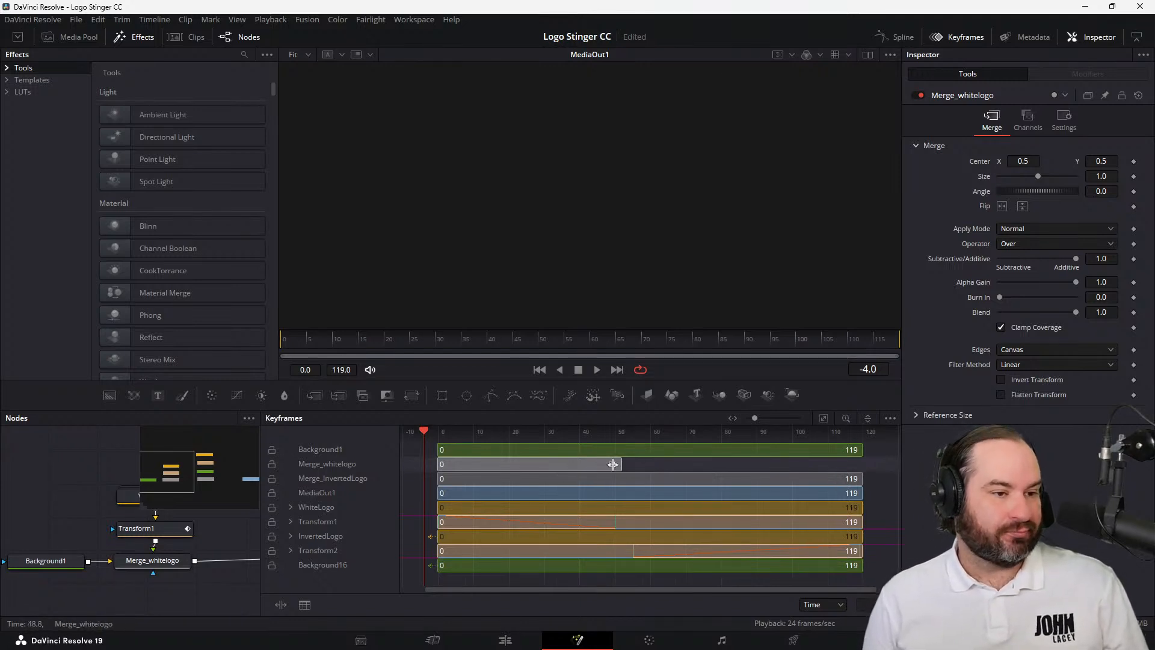
pyautogui.moveTo(619, 464); pyautogui.dragTo(862, 464)
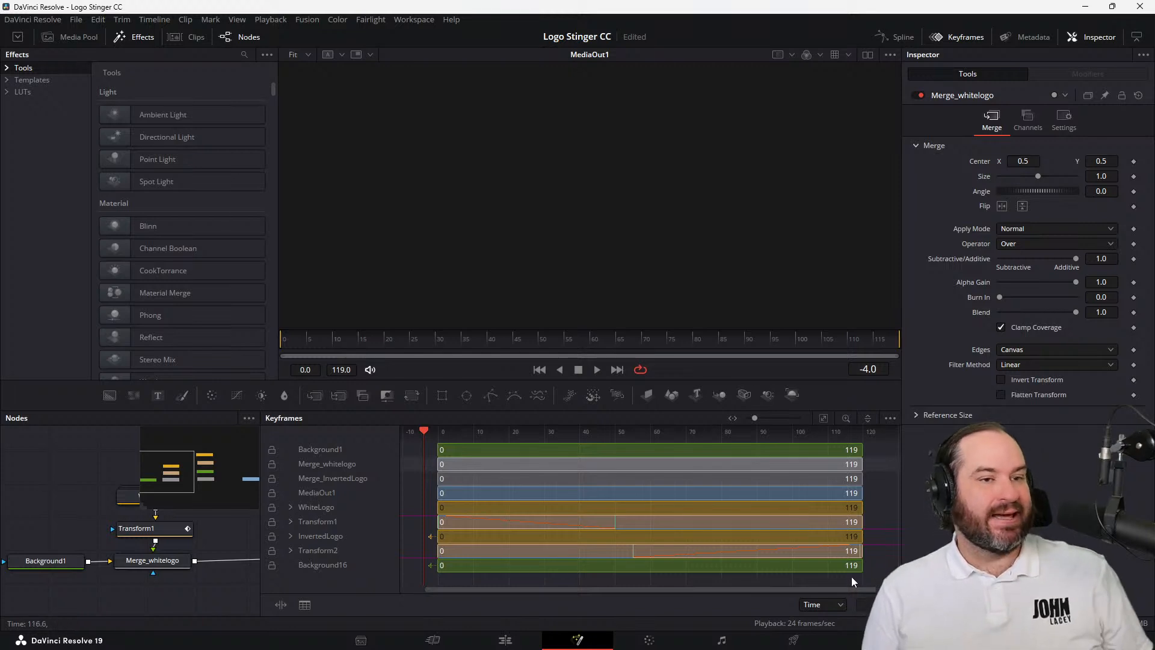
pyautogui.click(539, 370)
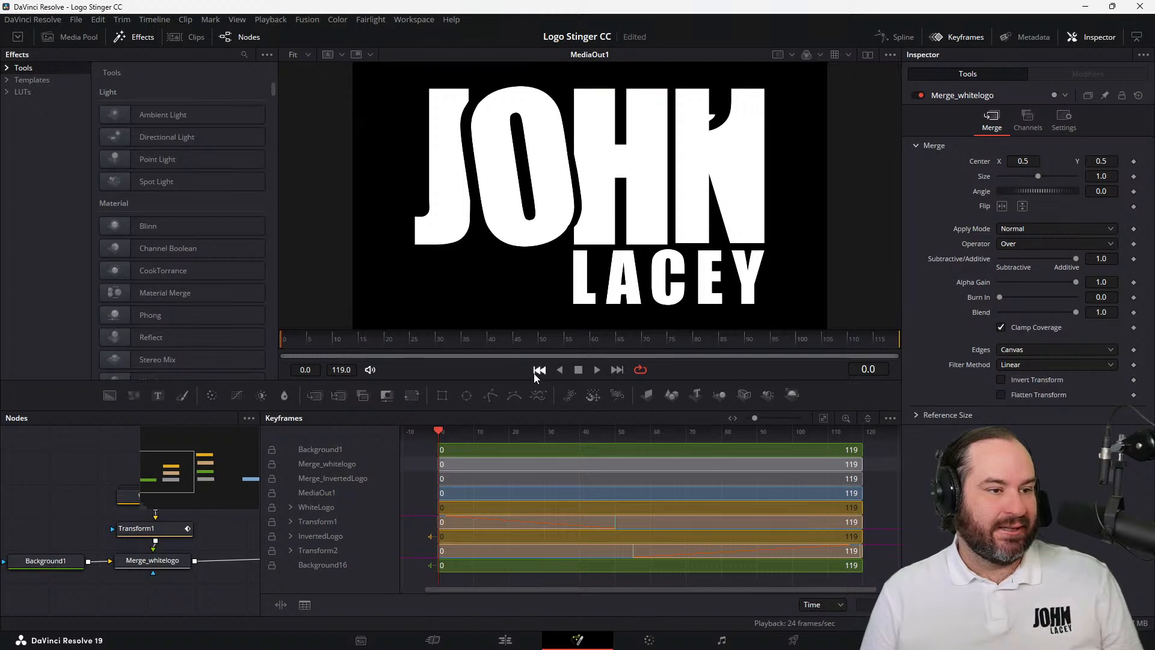
pyautogui.click(596, 369)
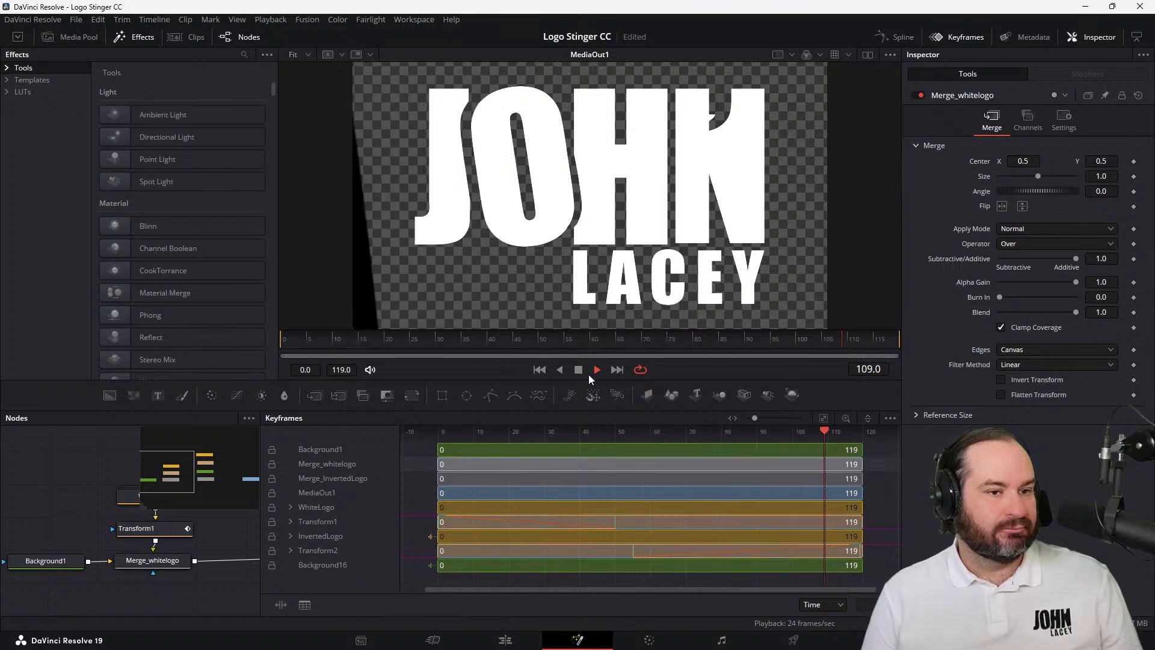
pyautogui.click(576, 373)
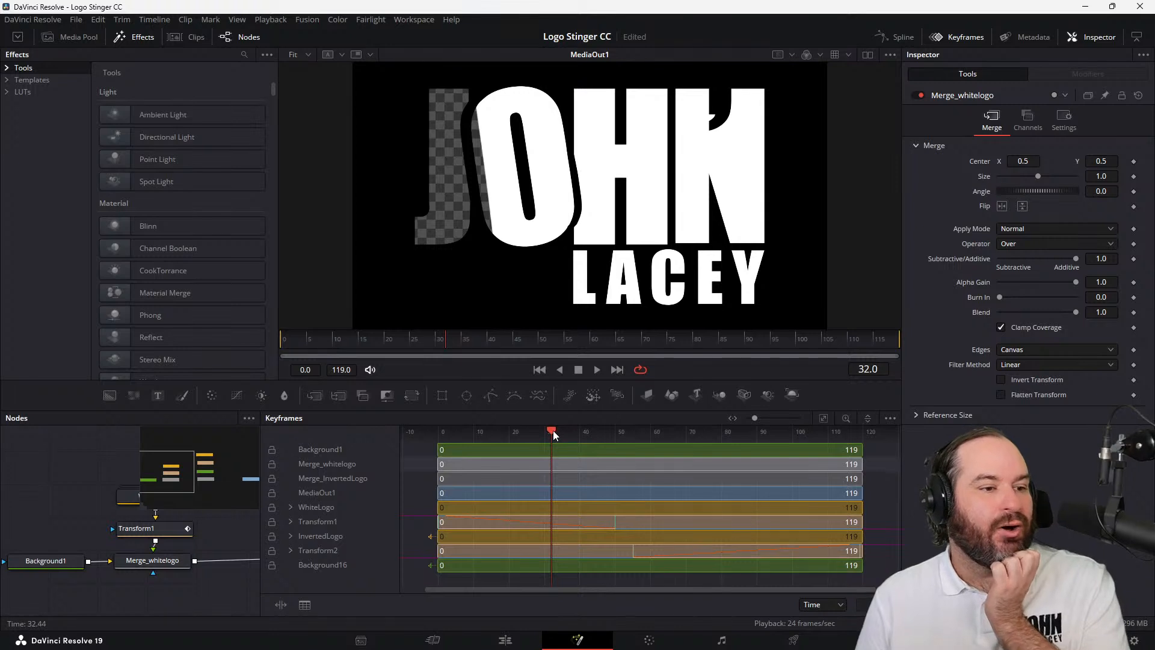
# Move the playhead to frame 50 and trim the start of Merge_whitelogo's range to frame 50
pyautogui.click(525, 342)
pyautogui.moveTo(526, 342); pyautogui.dragTo(540, 341)
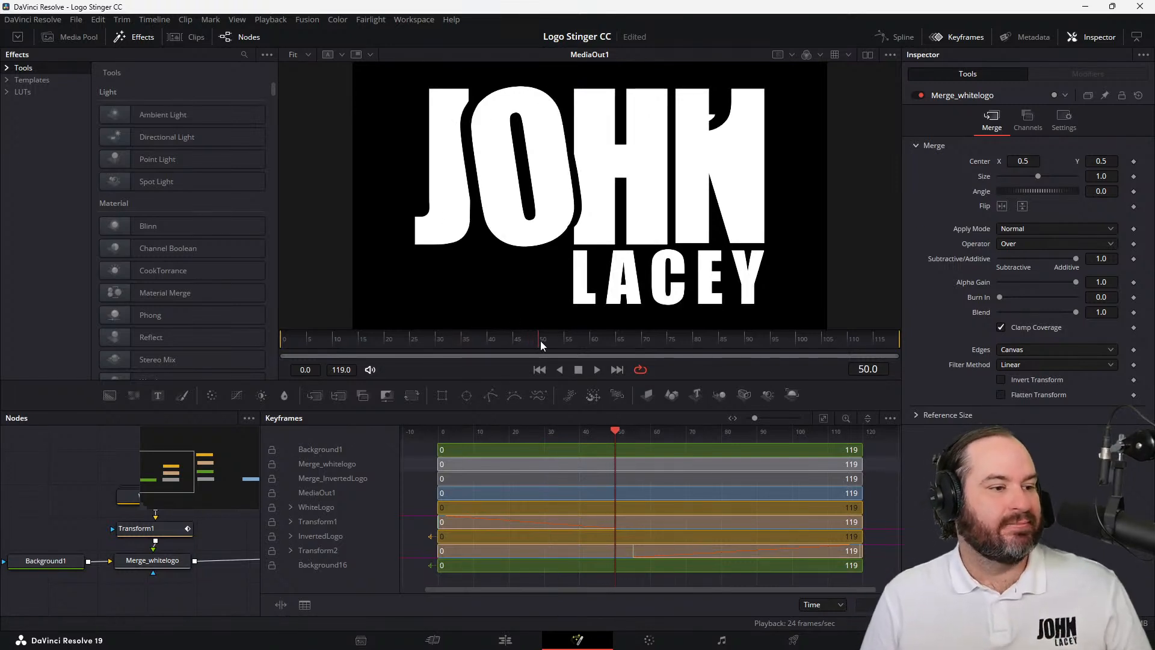
pyautogui.moveTo(438, 464); pyautogui.dragTo(615, 478)
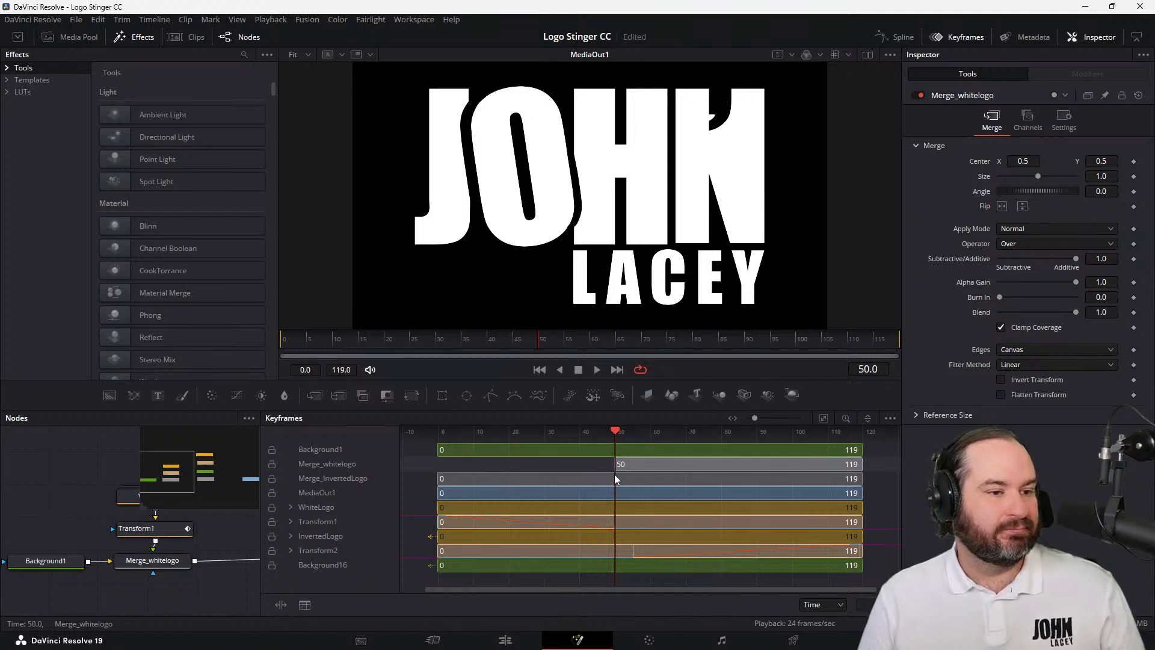
pyautogui.click(582, 565)
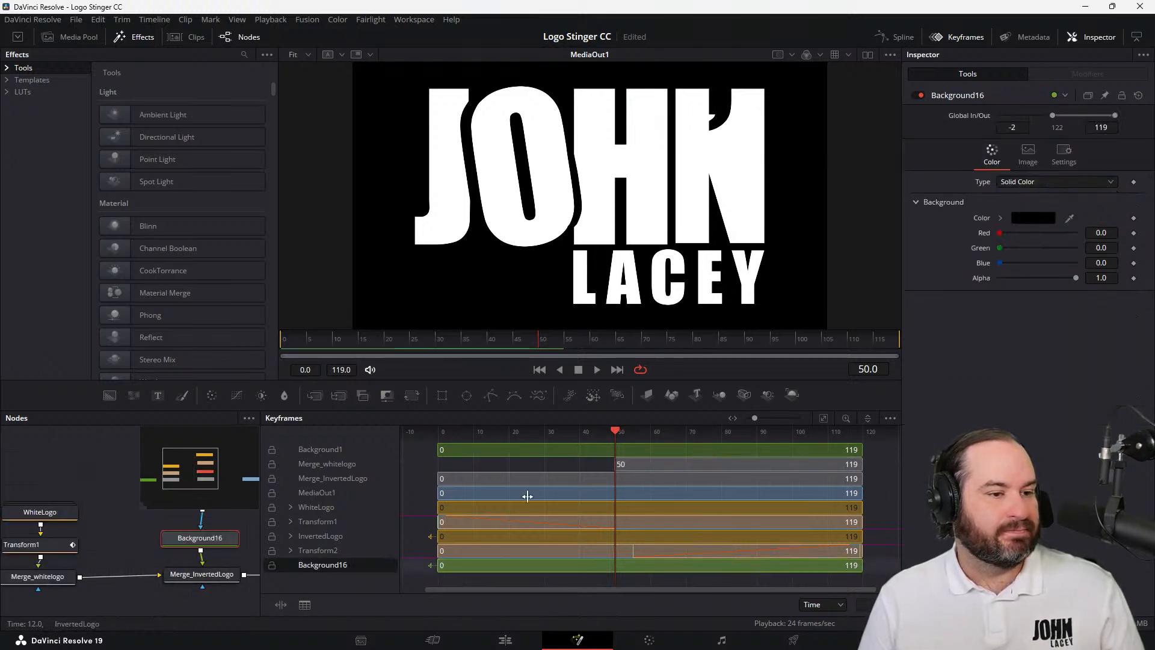
# Extend the start of Merge_whitelogo's range back to frame 0 and trim its end to frame 50
pyautogui.moveTo(613, 464); pyautogui.dragTo(435, 470)
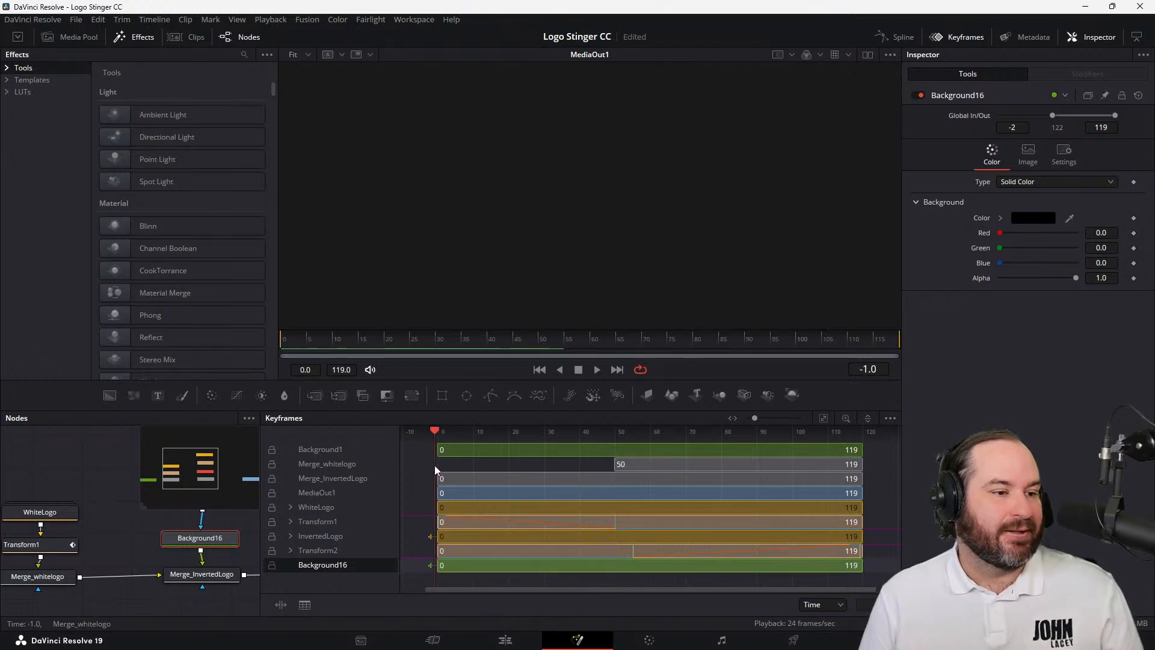
pyautogui.moveTo(613, 464); pyautogui.dragTo(443, 457)
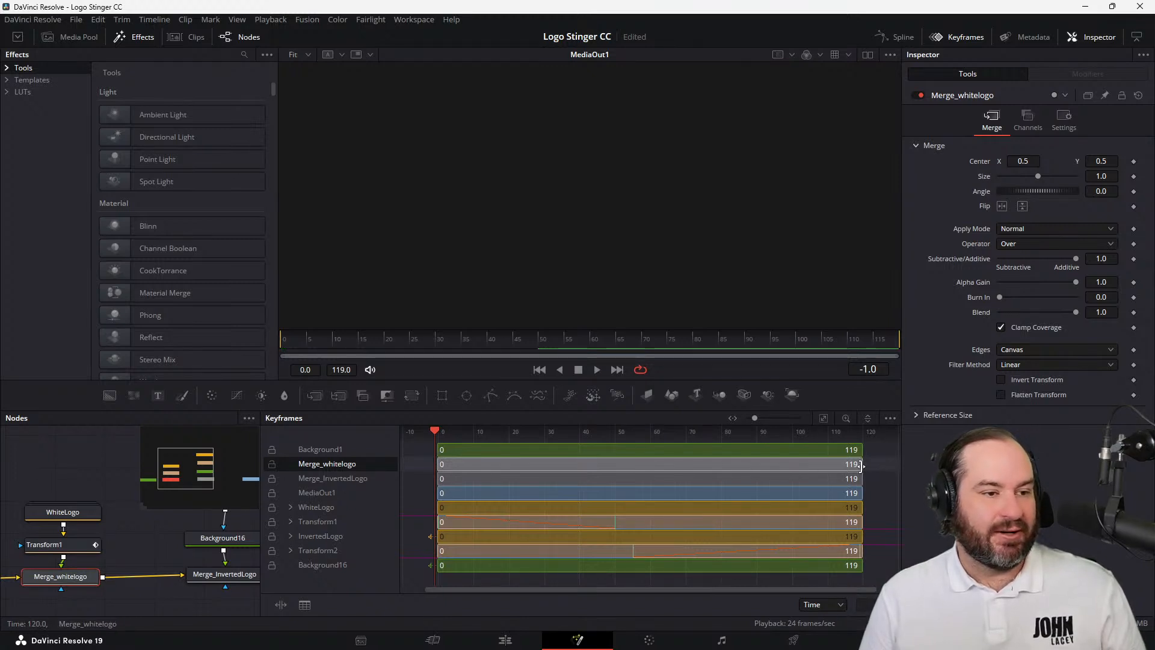
pyautogui.moveTo(861, 465); pyautogui.dragTo(618, 473)
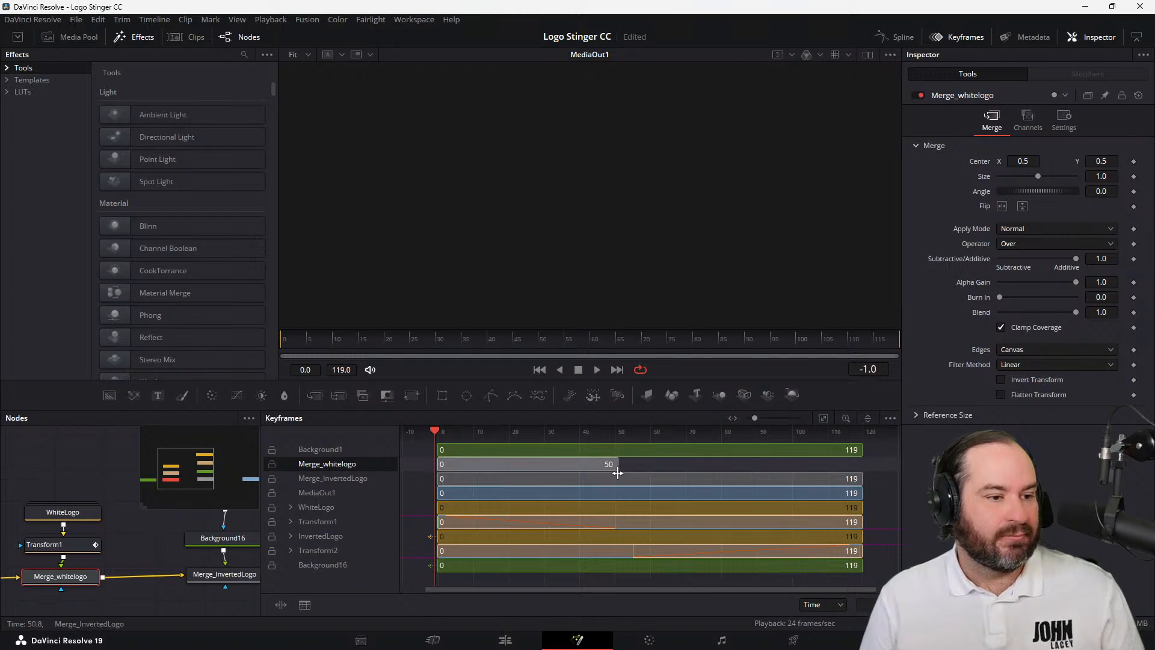
# Trim the start of Background16's range to frame 50 and play the transition from the start to check the handover
pyautogui.click(610, 568)
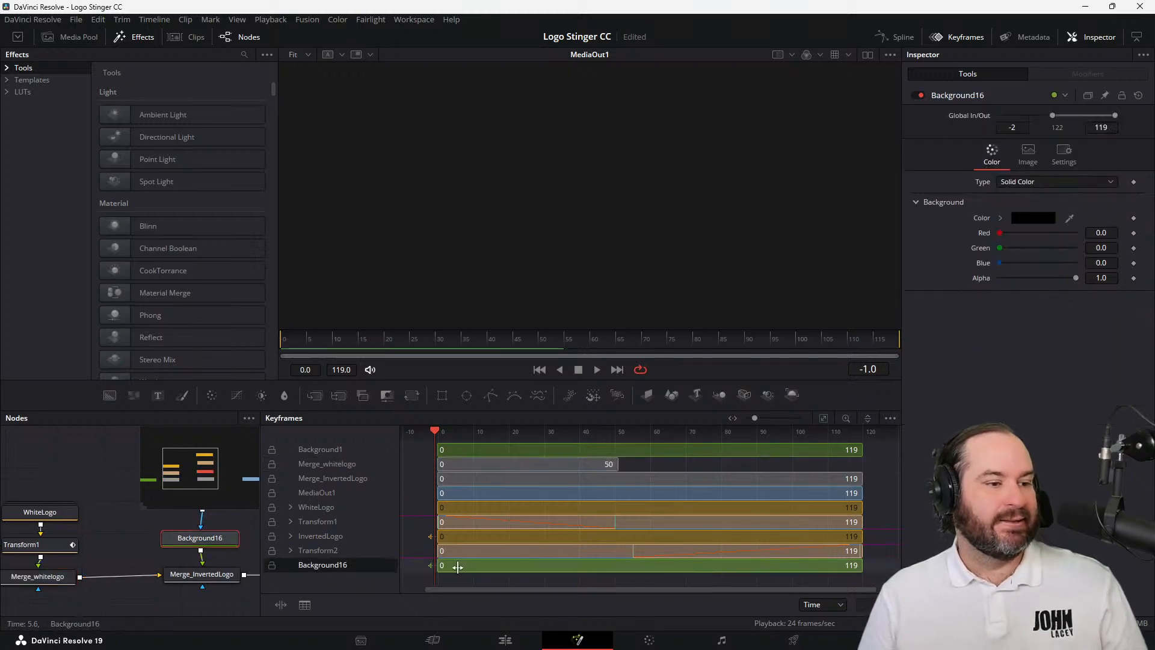
pyautogui.moveTo(440, 565); pyautogui.dragTo(619, 570)
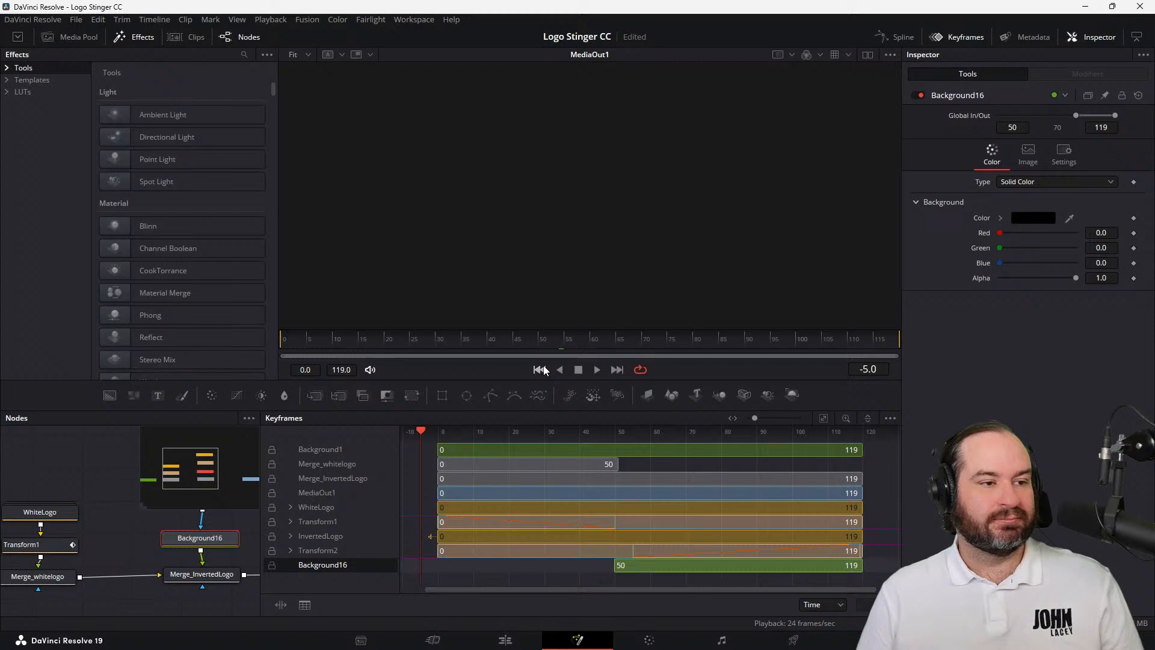
pyautogui.click(539, 369)
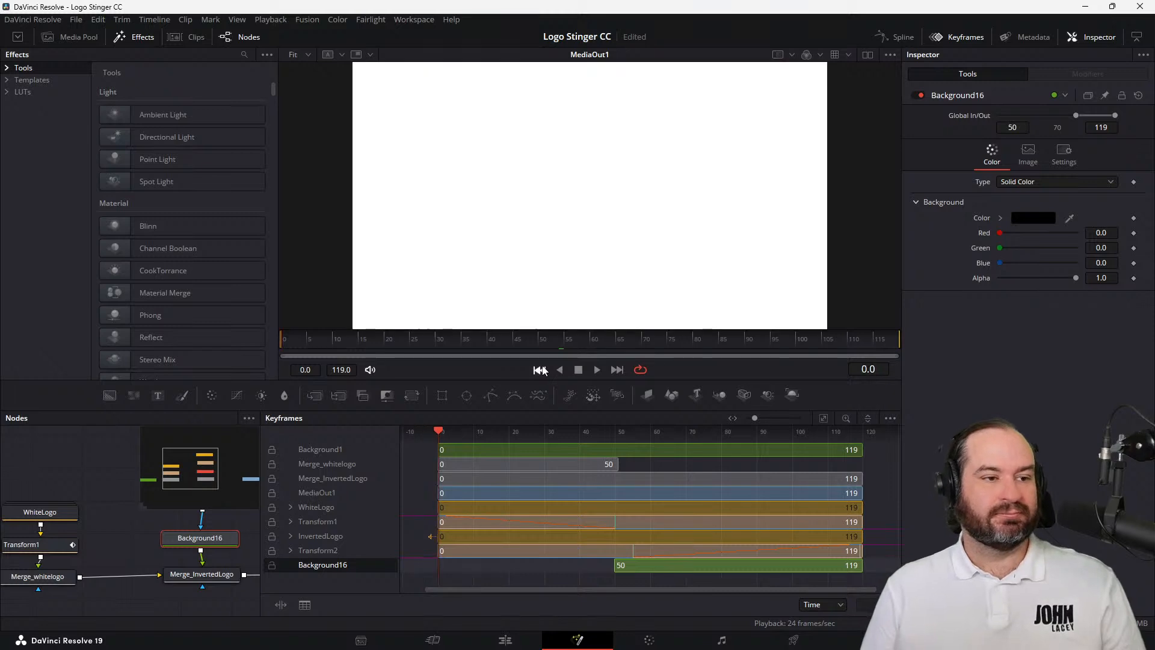
pyautogui.click(594, 370)
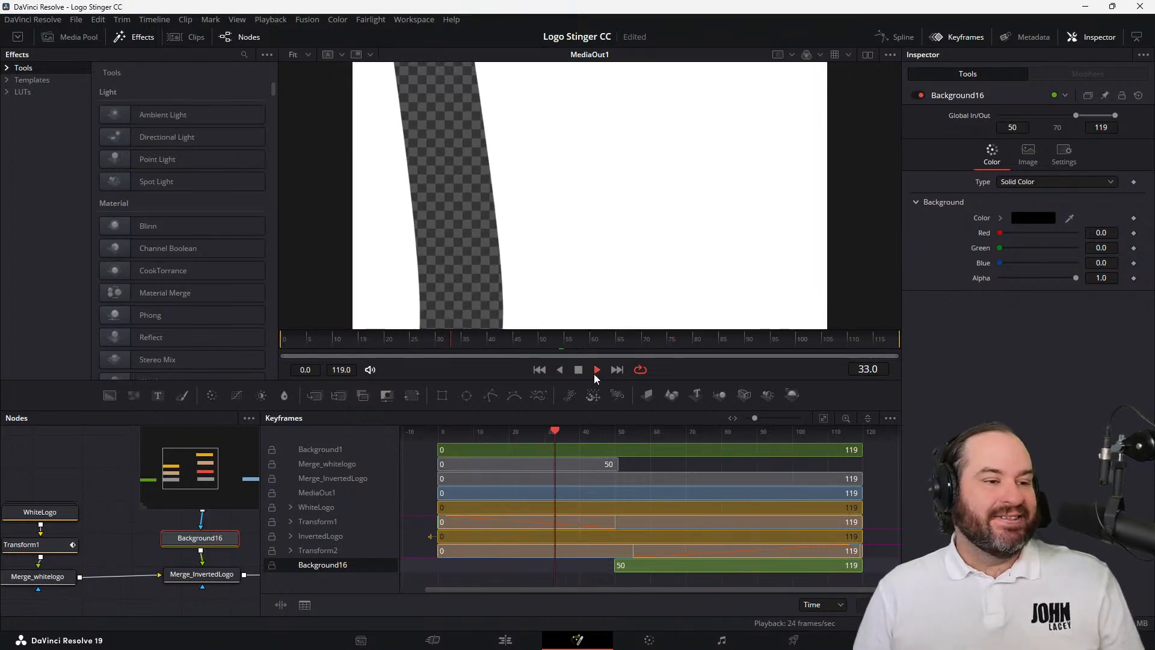
pyautogui.click(584, 373)
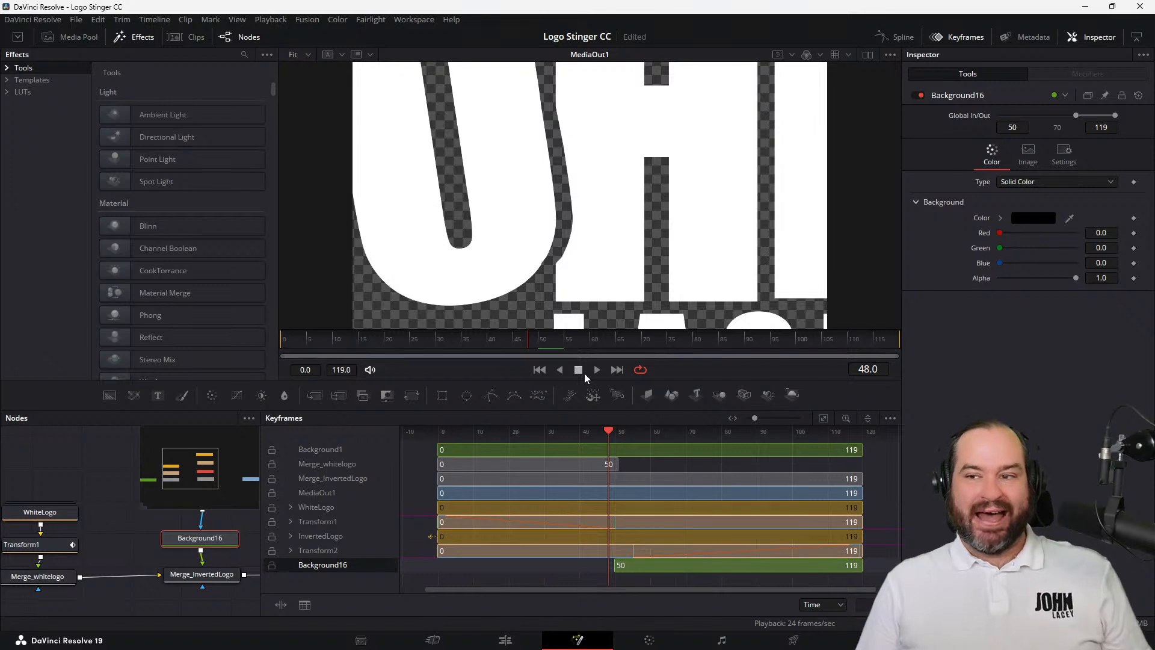
# Hide the keyframes and display the Transform1 and Transform2 Size curves in the spline editor, fitted to the view
pyautogui.click(971, 39)
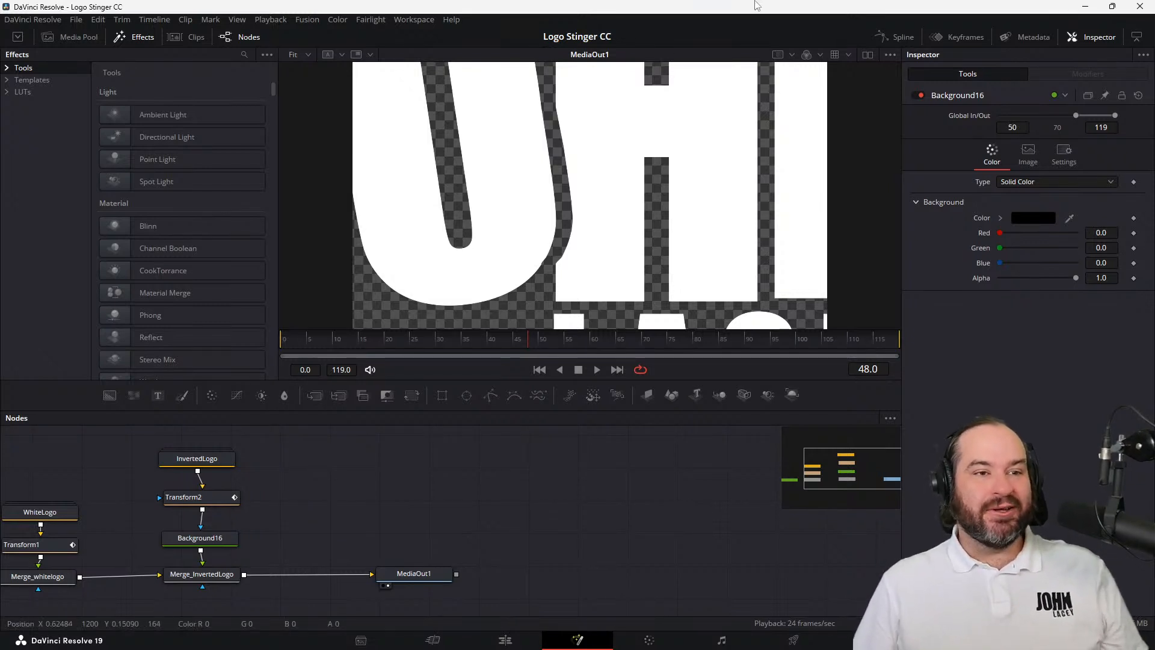
pyautogui.click(973, 37)
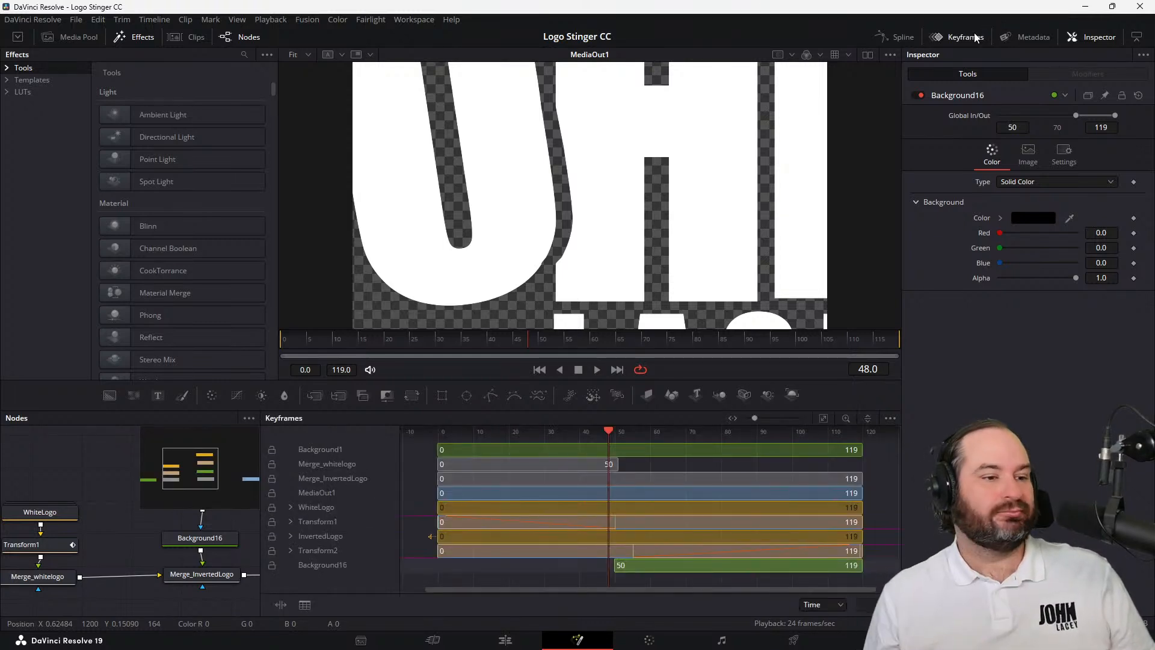
pyautogui.click(966, 35)
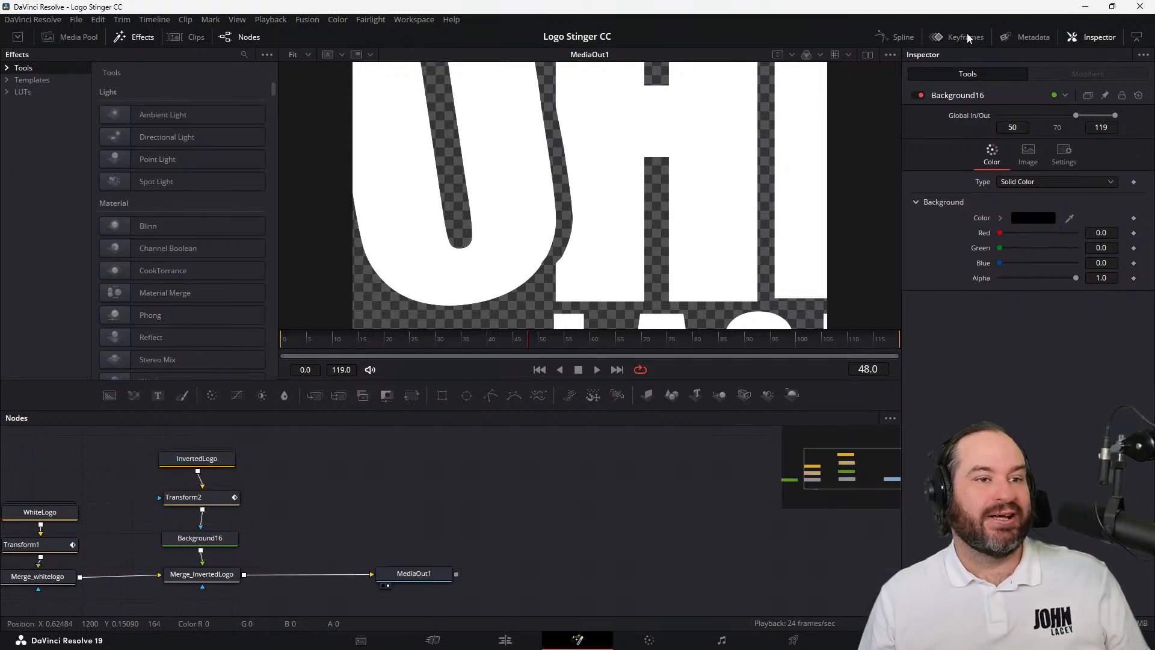
pyautogui.click(893, 37)
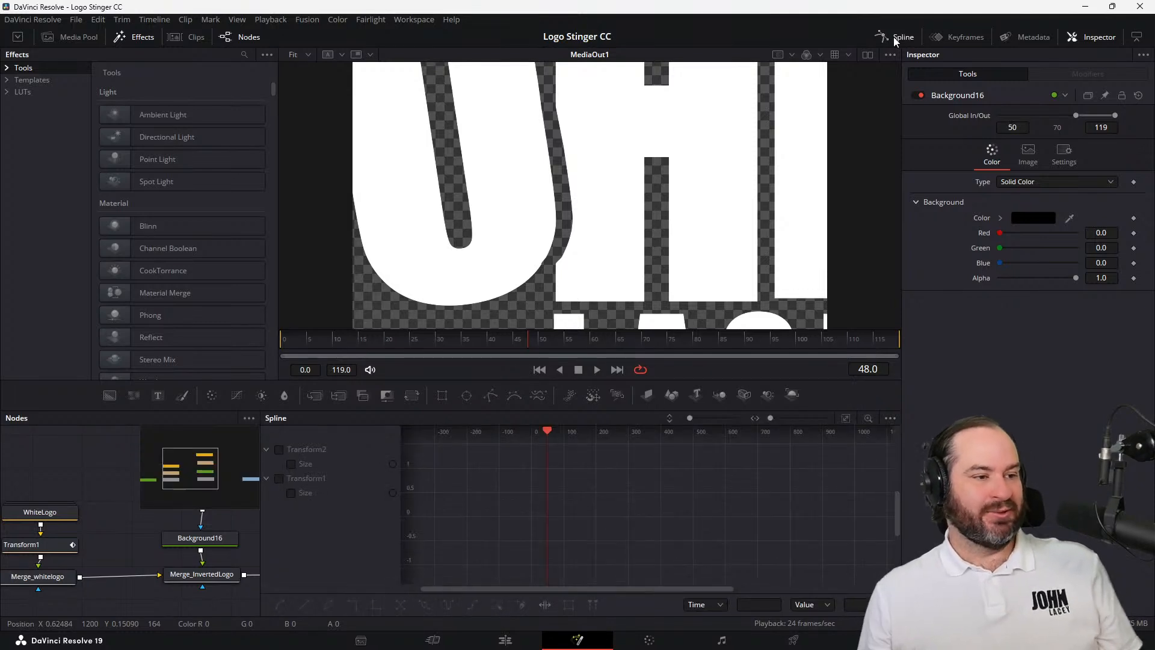
pyautogui.click(281, 449)
pyautogui.click(283, 478)
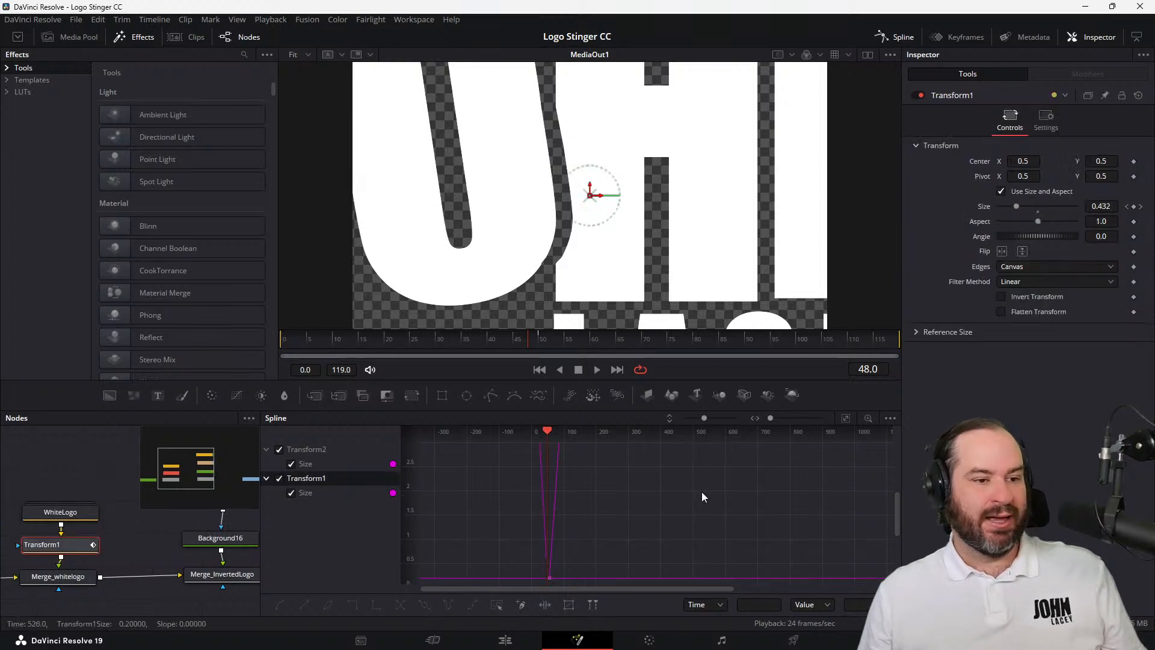
pyautogui.click(846, 418)
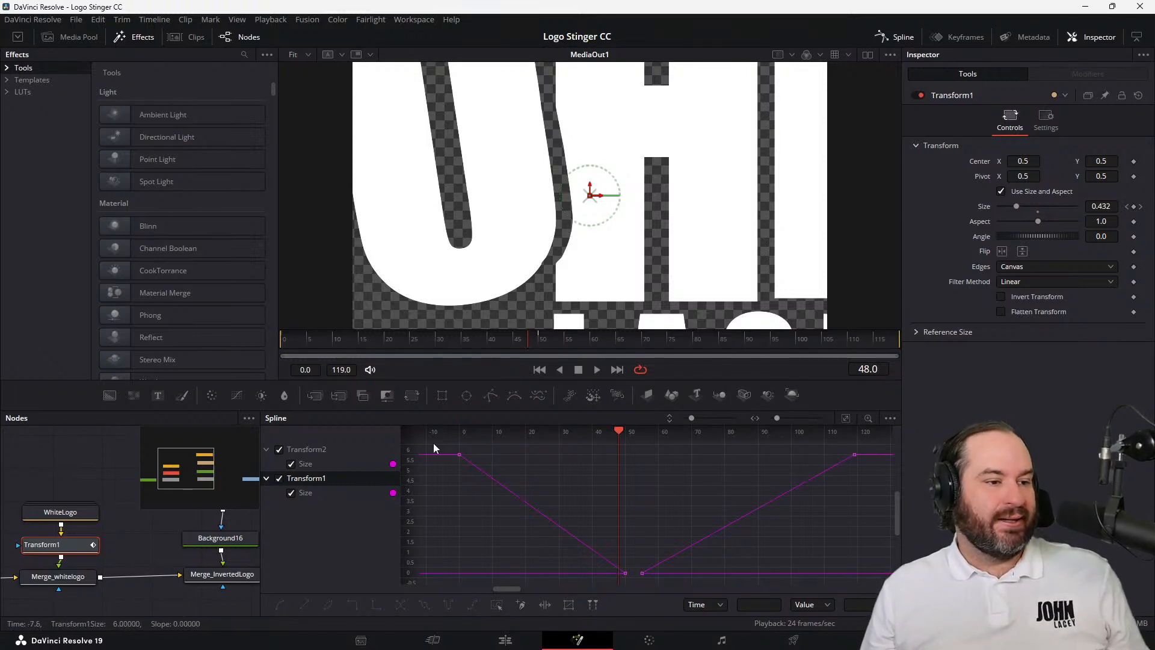
# Smooth all Size keyframes of Transform1 and Transform2 and play the animation from the start
pyautogui.moveTo(434, 444); pyautogui.dragTo(882, 584)
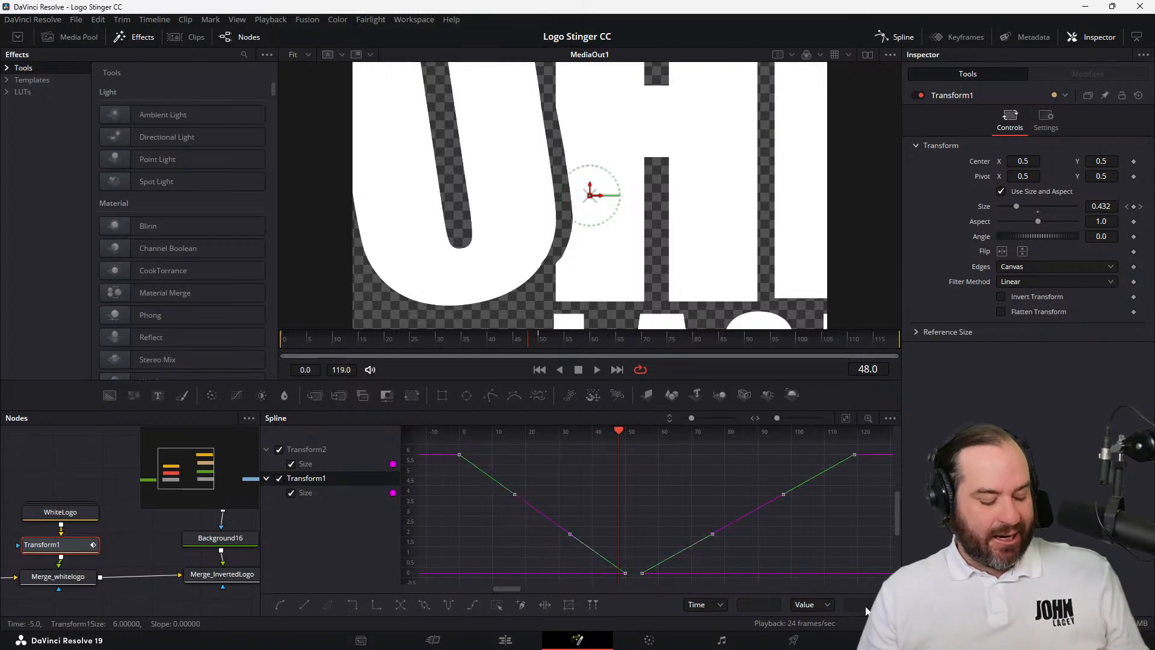
pyautogui.press('s')
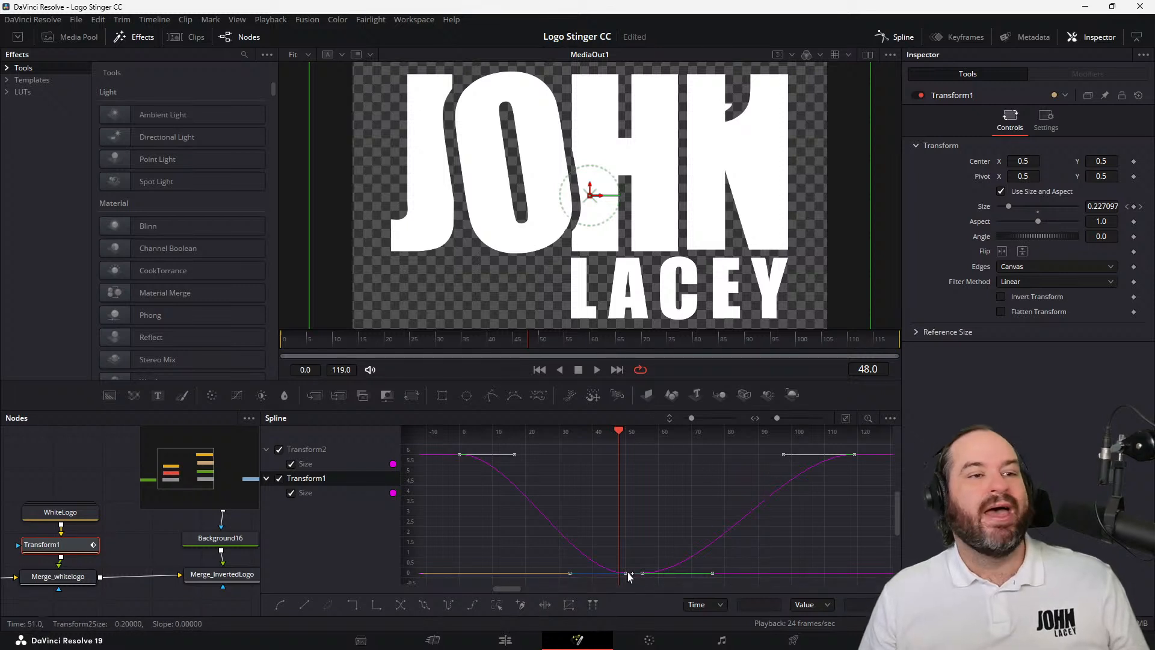
pyautogui.click(539, 369)
pyautogui.click(597, 370)
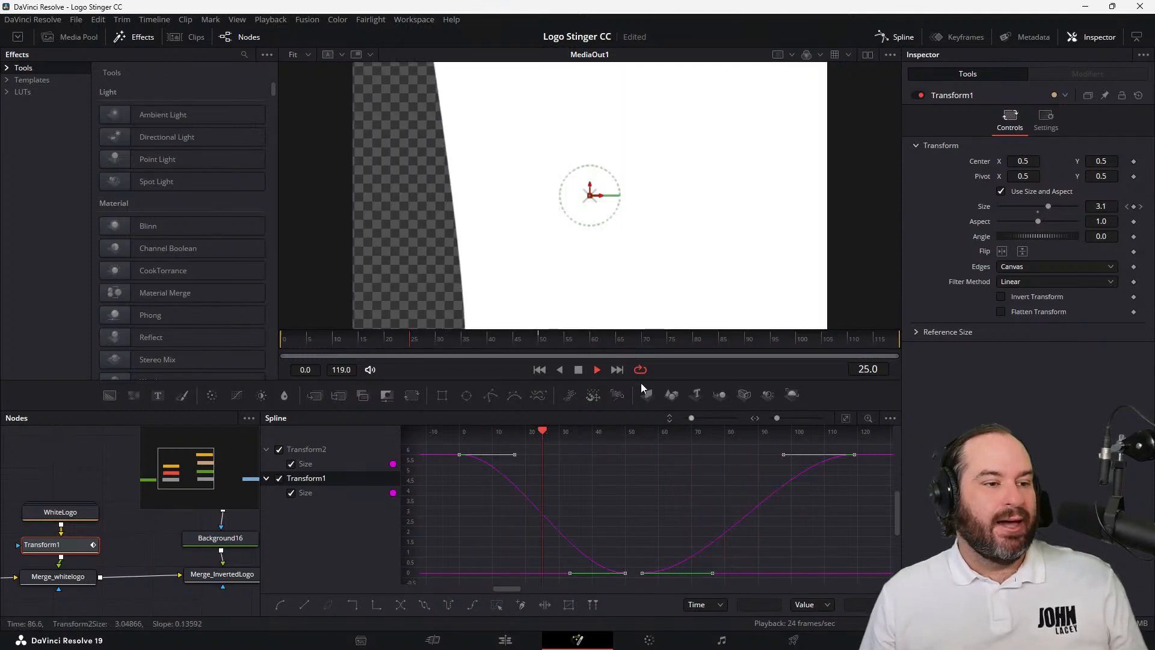
pyautogui.press('space')
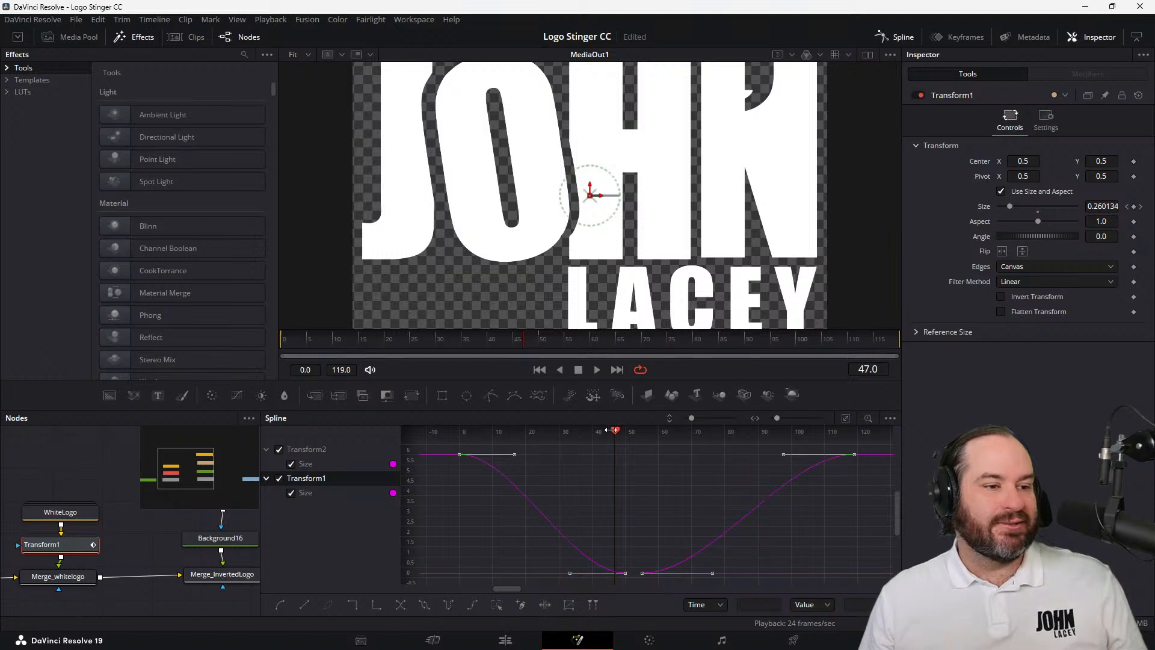
# Raise the curve handle of Transform1's first Size keyframe and place the playhead at frame 6
pyautogui.moveTo(613, 429); pyautogui.dragTo(513, 445)
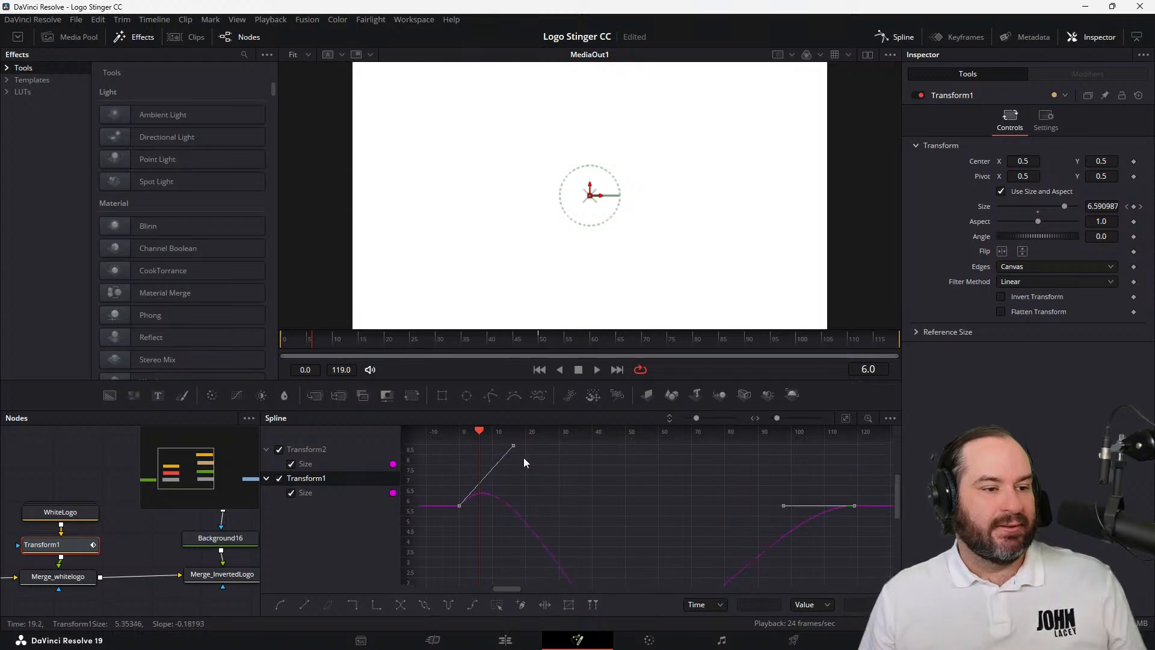
pyautogui.scroll(-5, 523, 458)
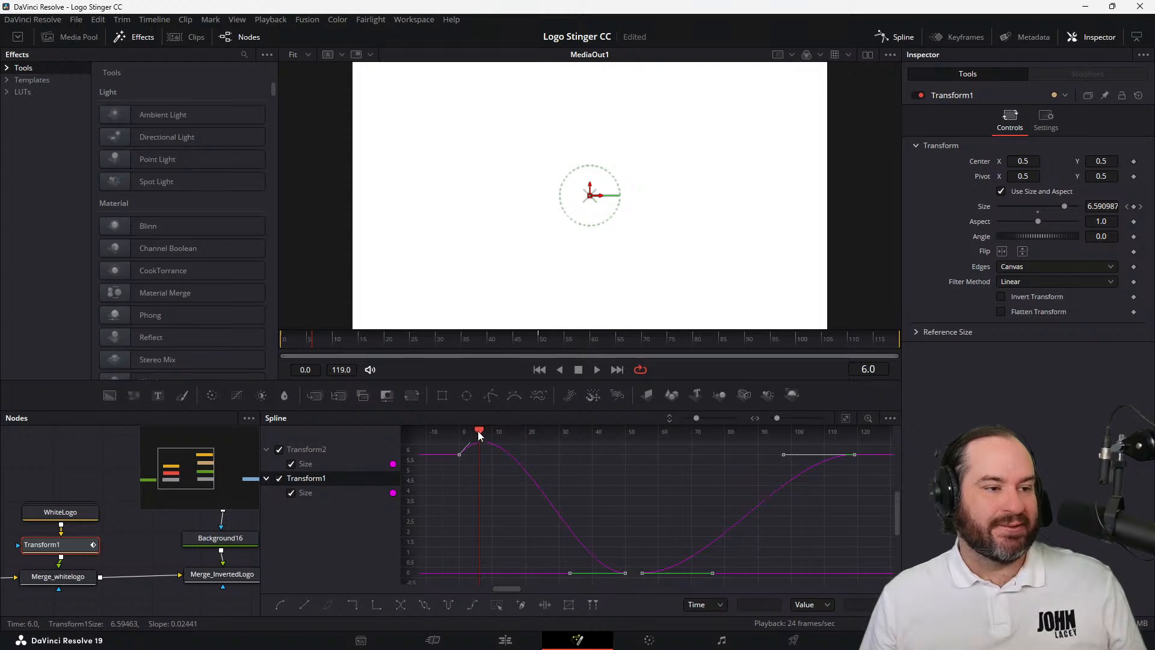
# Play the transition from before the first frame to check the eased motion, then stop playback
pyautogui.moveTo(479, 432); pyautogui.dragTo(421, 433)
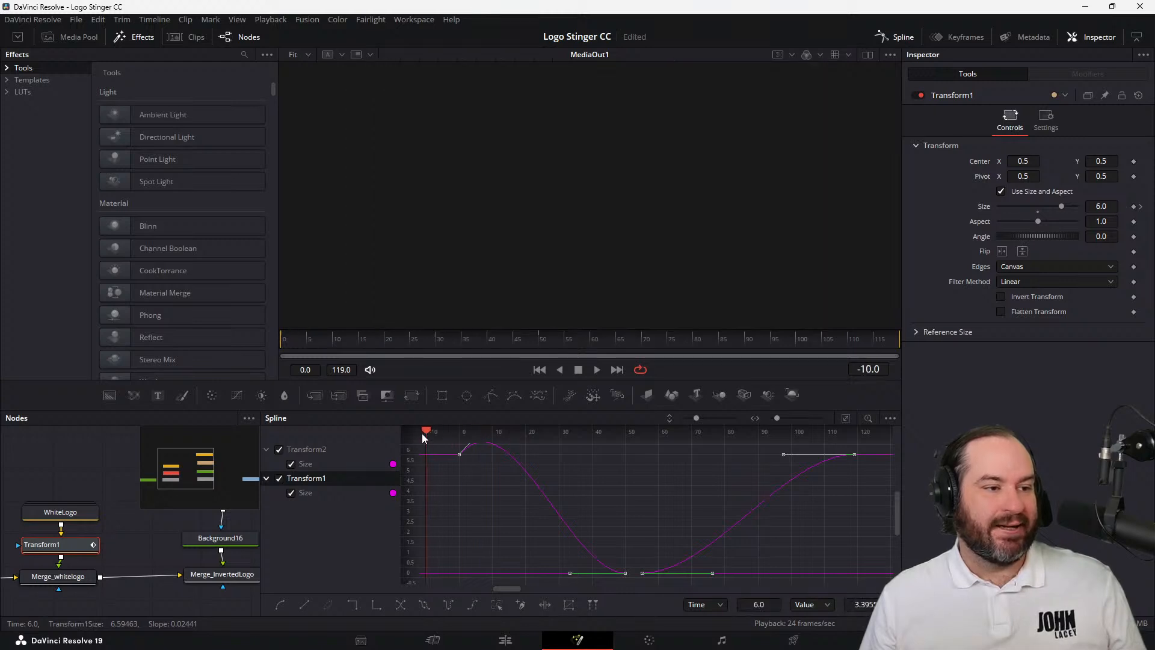
pyautogui.click(598, 370)
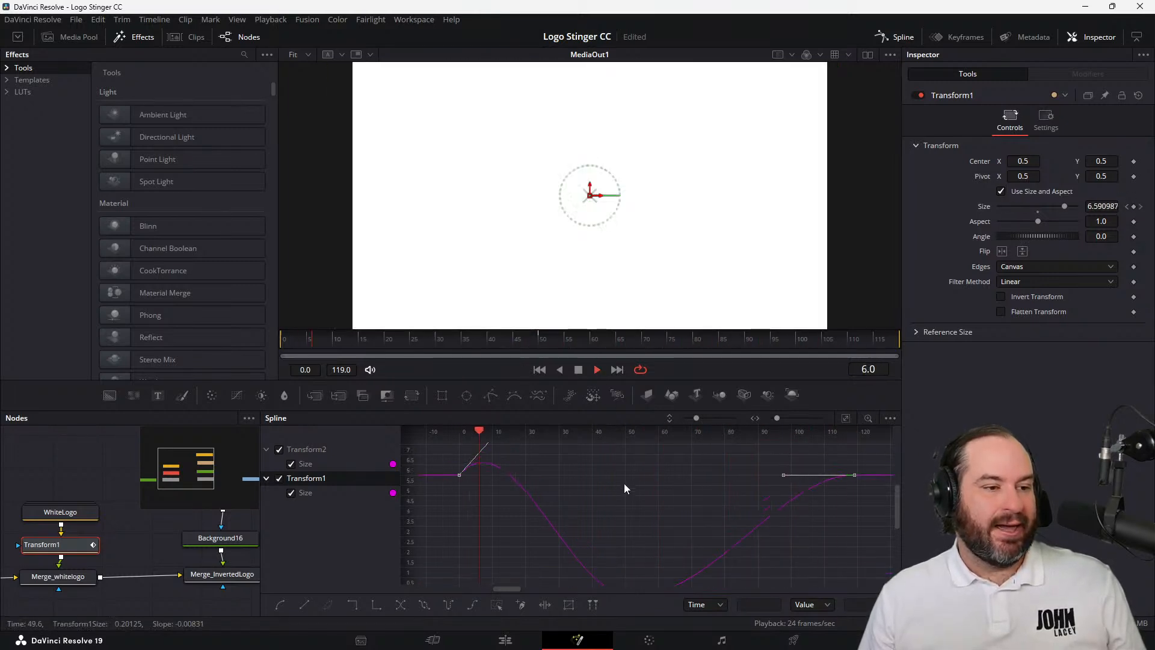
pyautogui.click(597, 370)
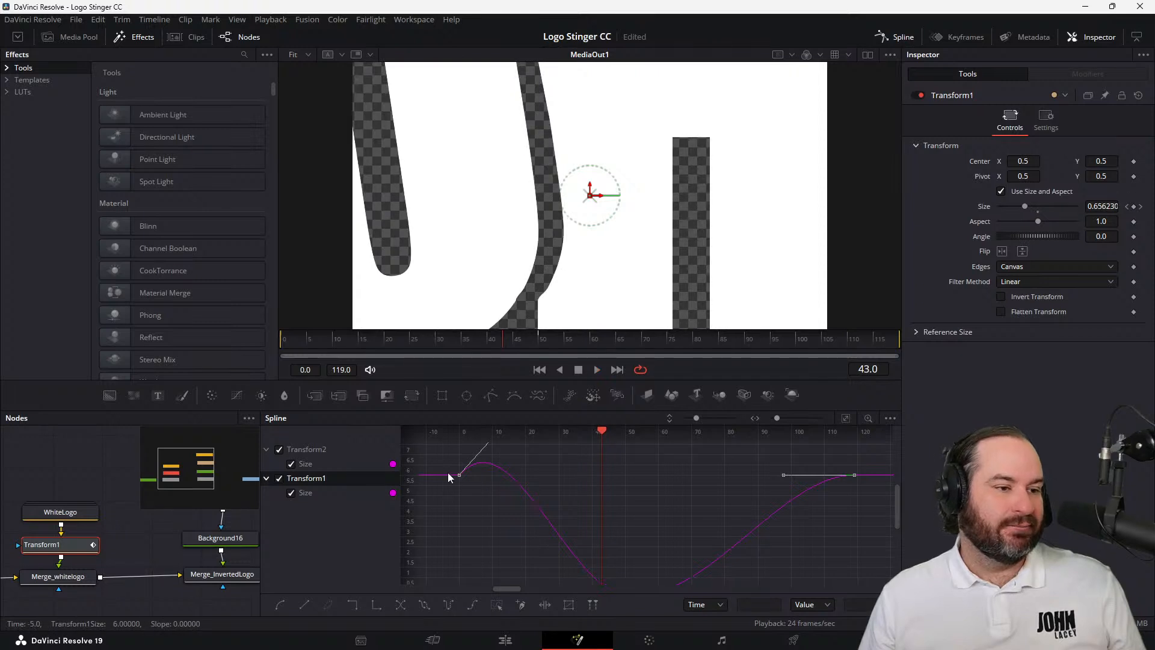
# Add points to Transform1's Size curve just after its first keyframe and just before its last, and return to the first frame
pyautogui.click(481, 461)
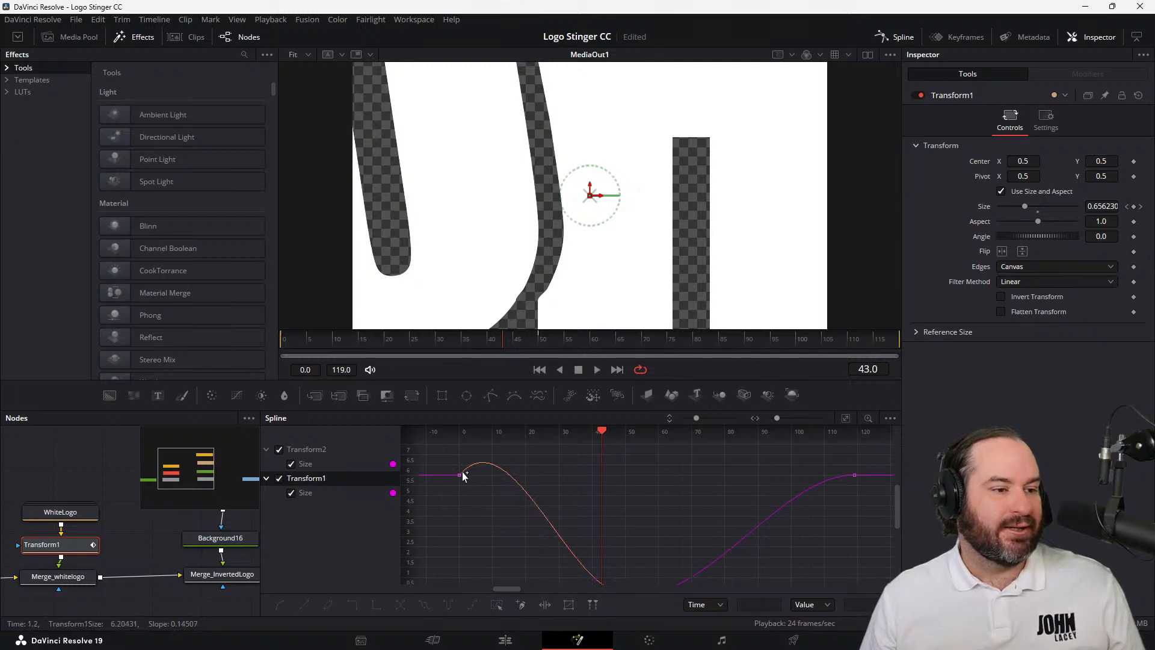
pyautogui.click(461, 475)
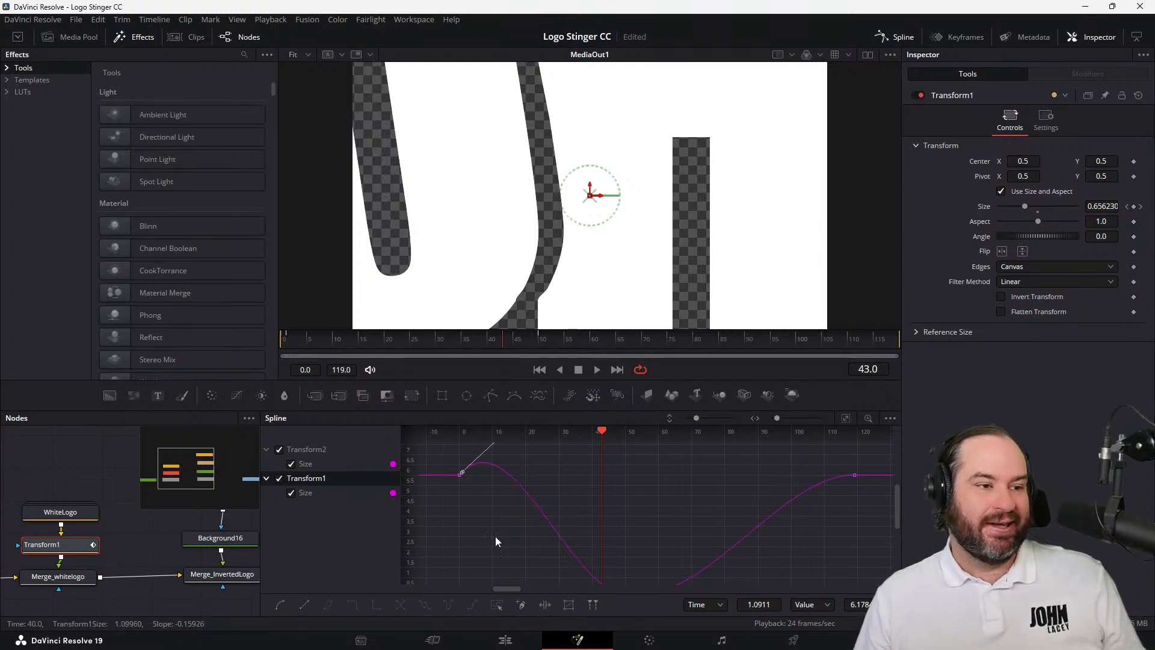
pyautogui.click(853, 475)
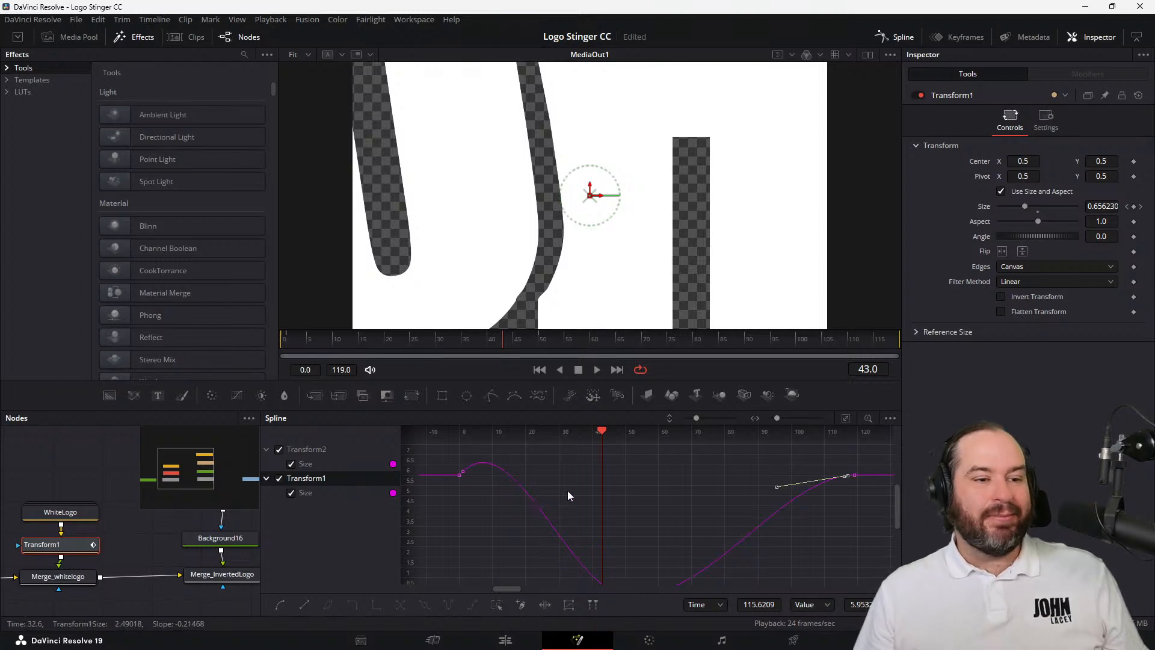
pyautogui.scroll(2, 568, 489)
pyautogui.click(540, 370)
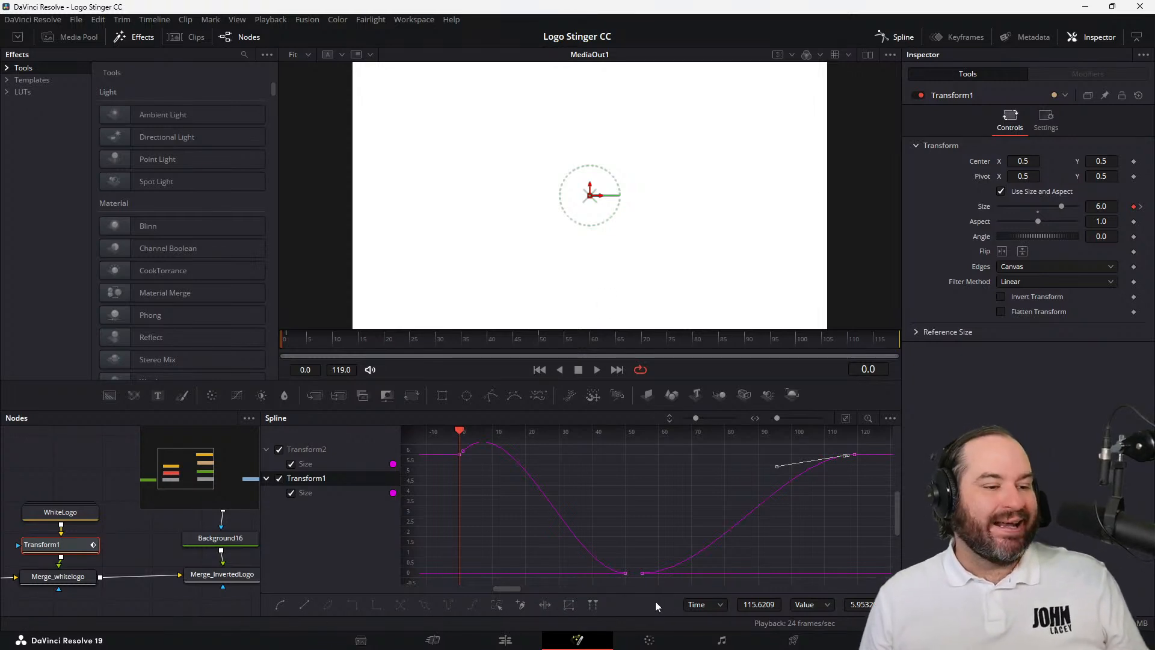
# Go to the Deliver page and set the QuickTime export to the Uncompressed codec and BGRA 8-bit type with Export Alpha enabled
pyautogui.click(504, 642)
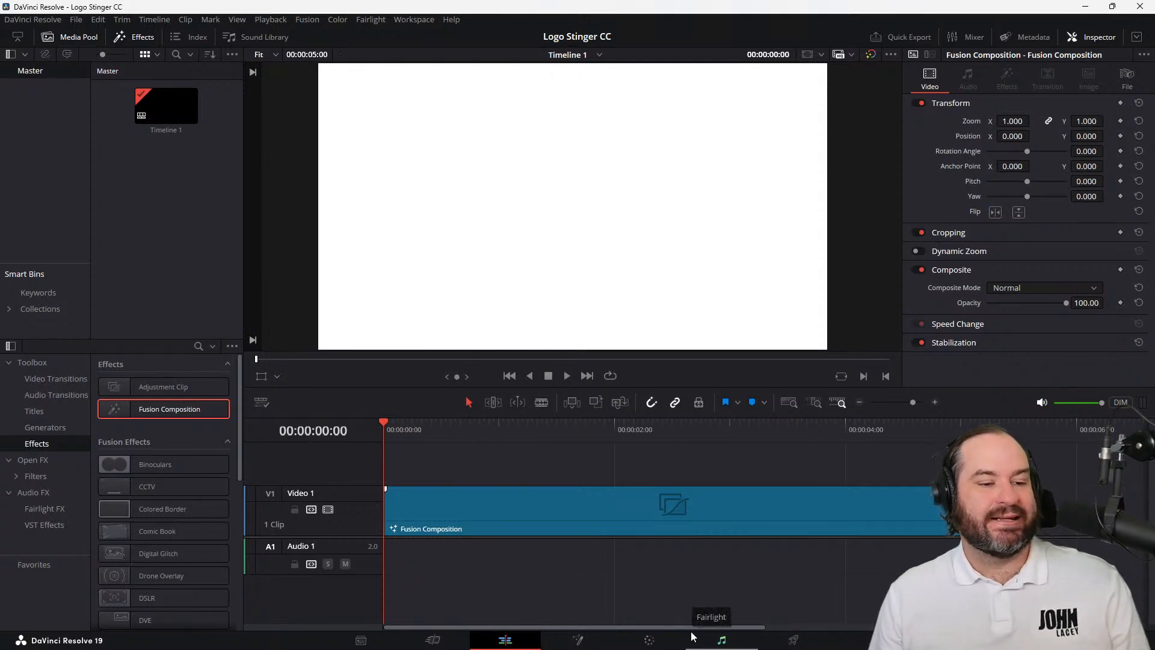
pyautogui.click(805, 645)
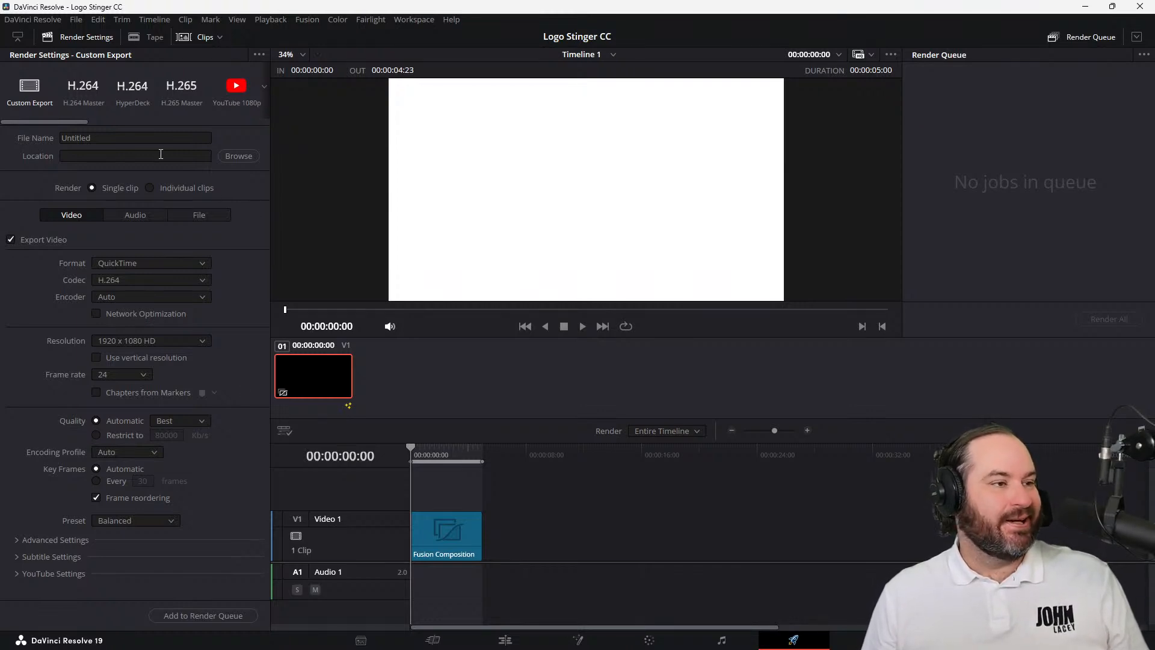
pyautogui.click(198, 282)
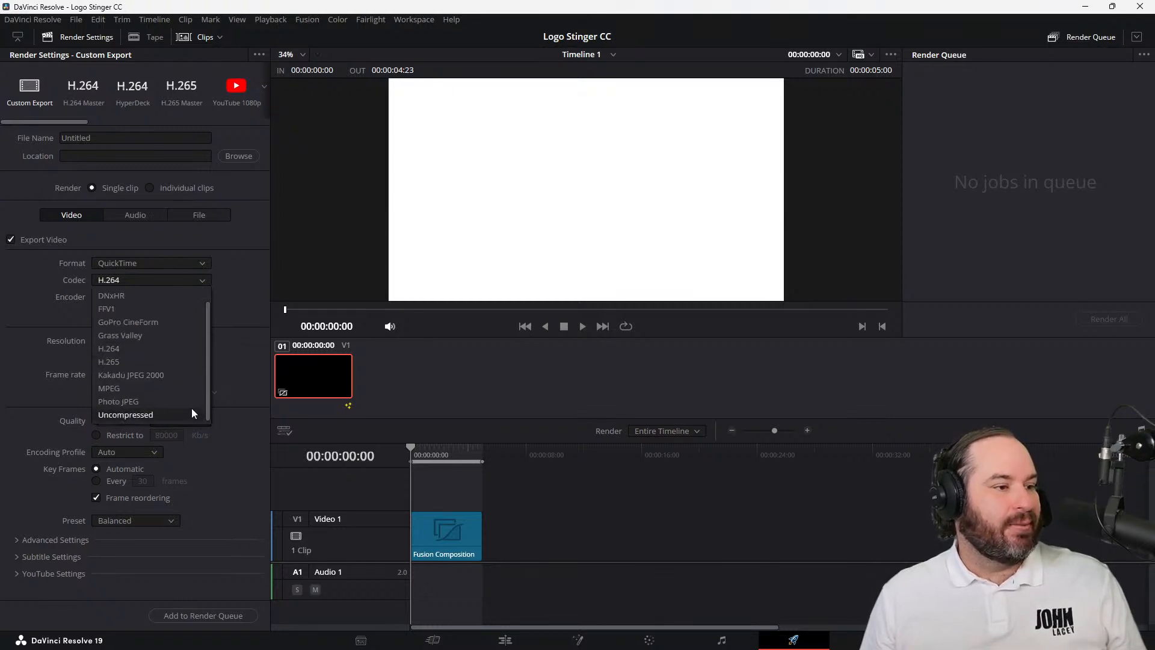
pyautogui.click(192, 410)
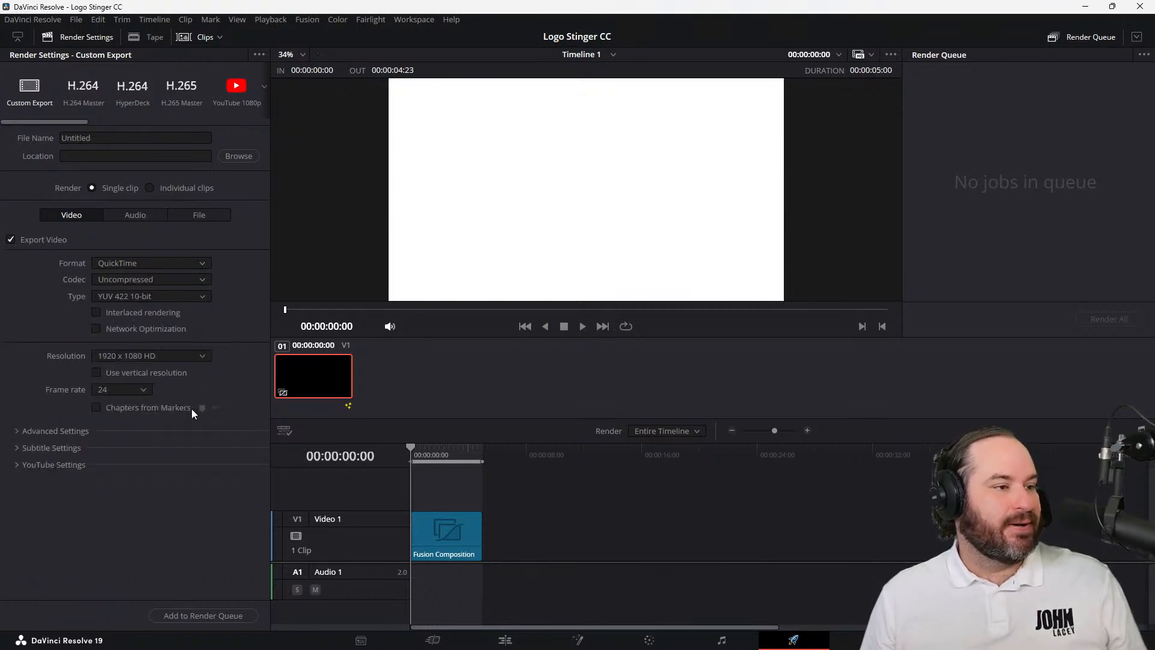
pyautogui.click(197, 292)
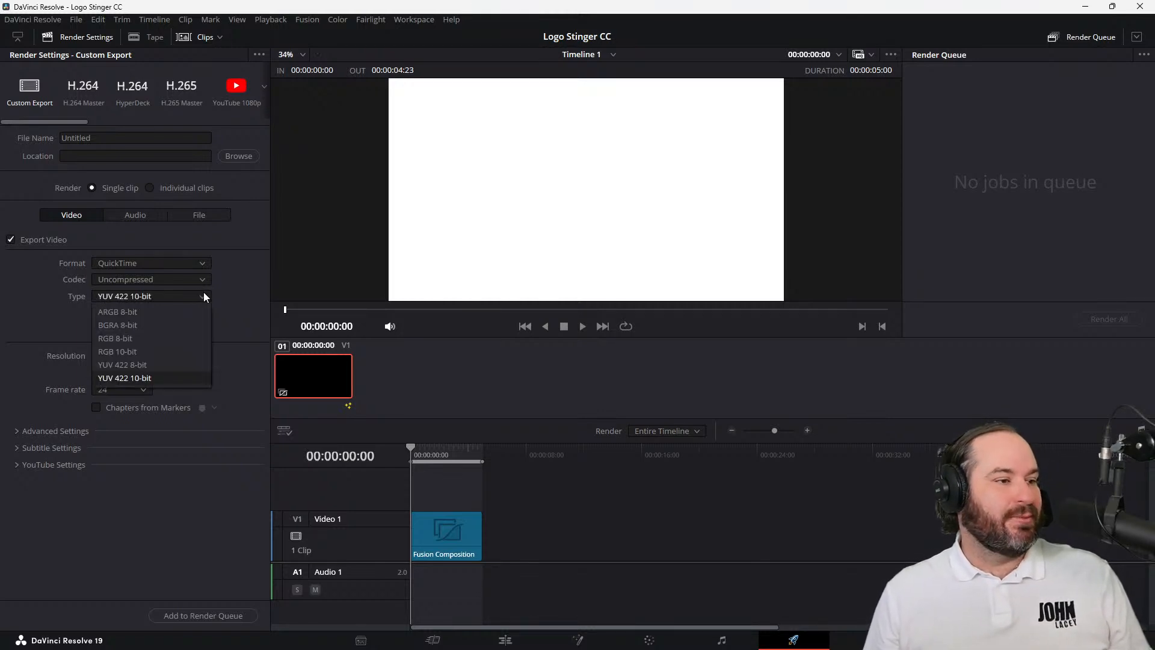
pyautogui.click(188, 326)
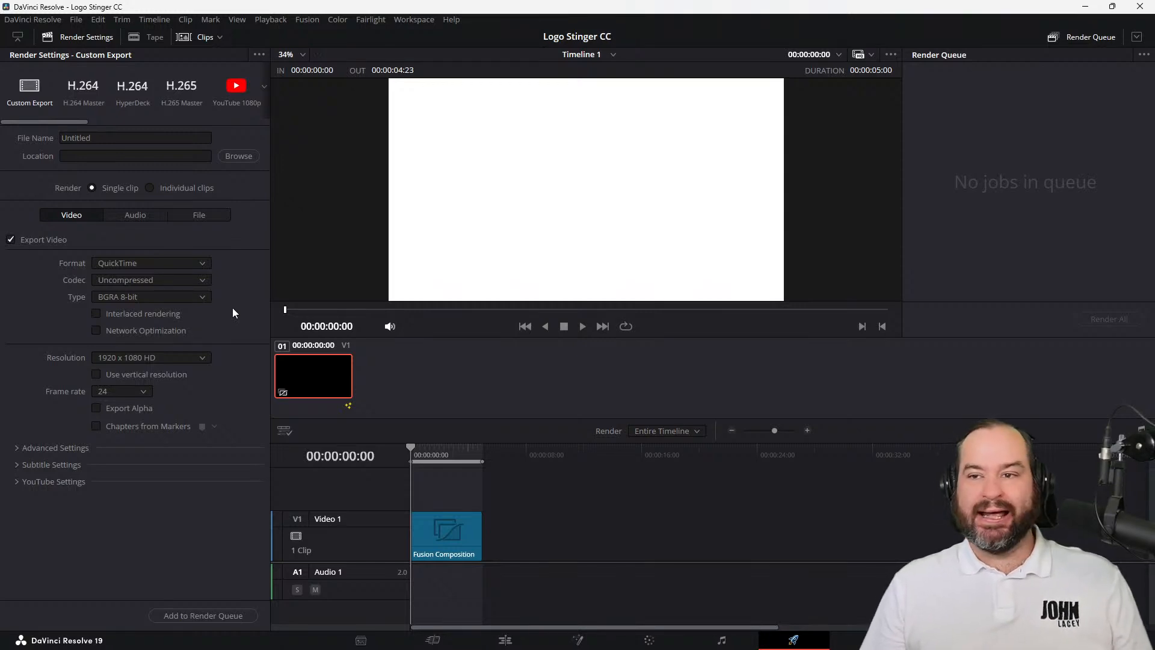
pyautogui.click(142, 414)
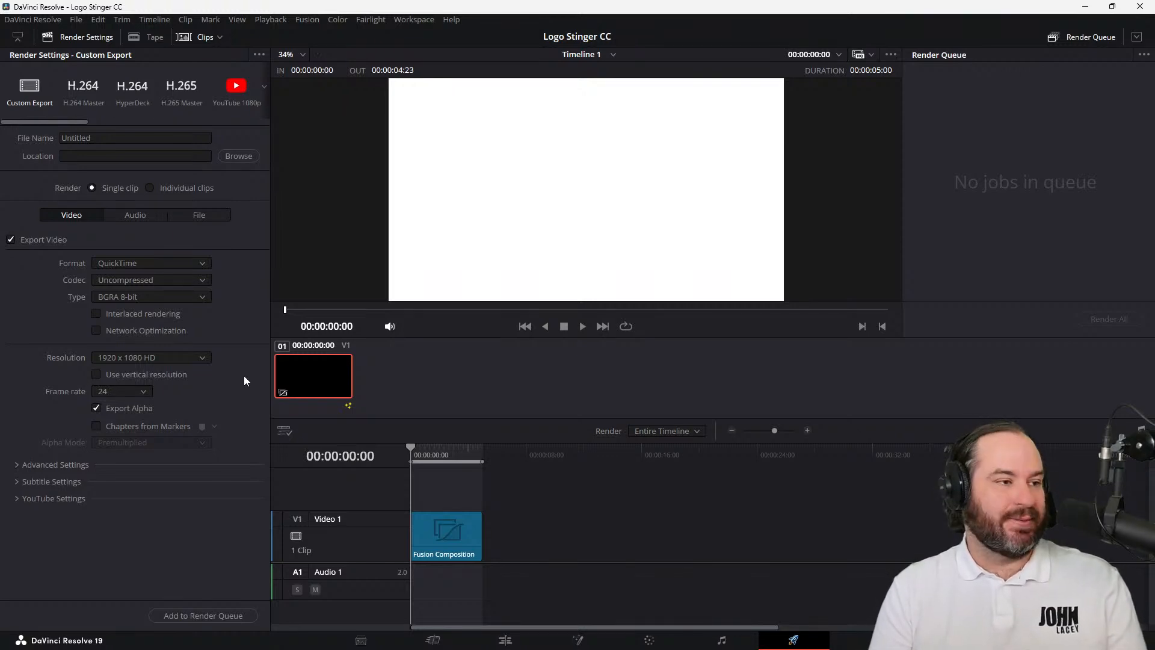
# Name the export logo-stiner-cc, set its location to F:\Documents\Stinger and send it to the render queue
pyautogui.click(155, 140)
pyautogui.hotkey('ctrl', 'a')
pyautogui.press('BackSpace')
pyautogui.write('logo')
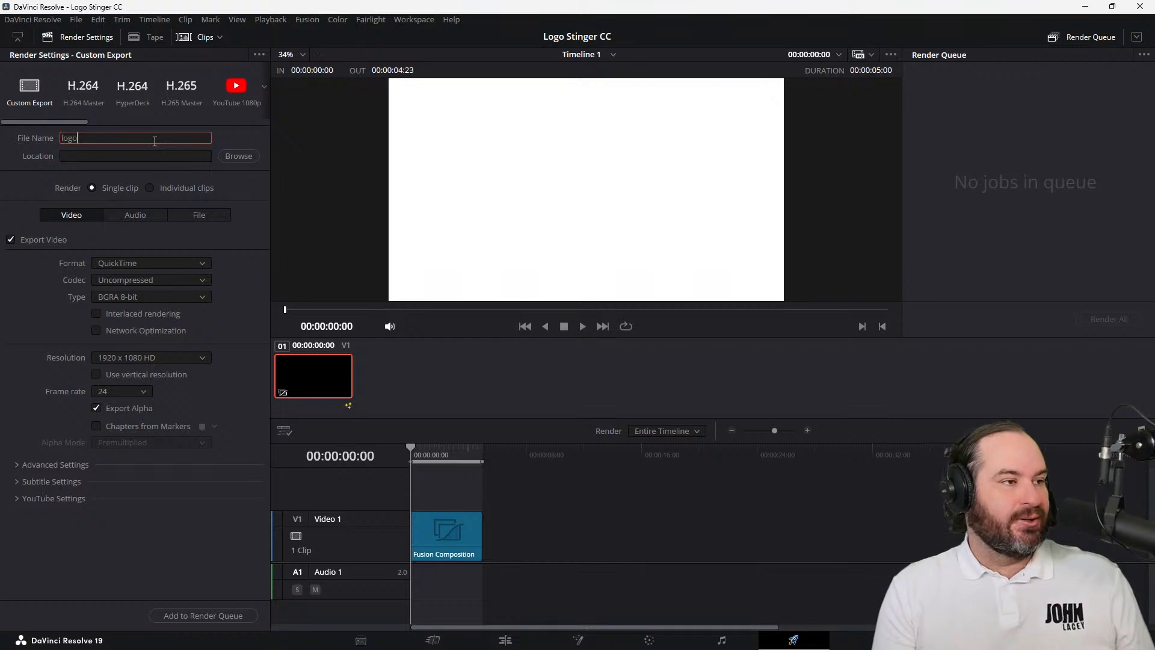
pyautogui.write('-stiner-cc')
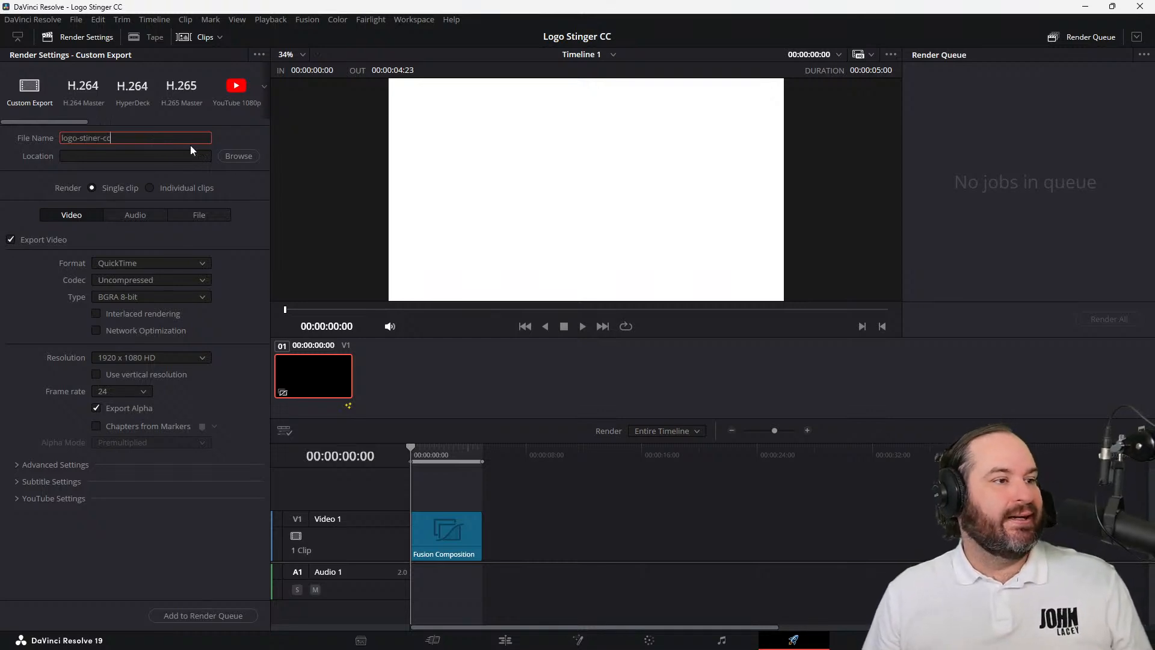
pyautogui.click(253, 154)
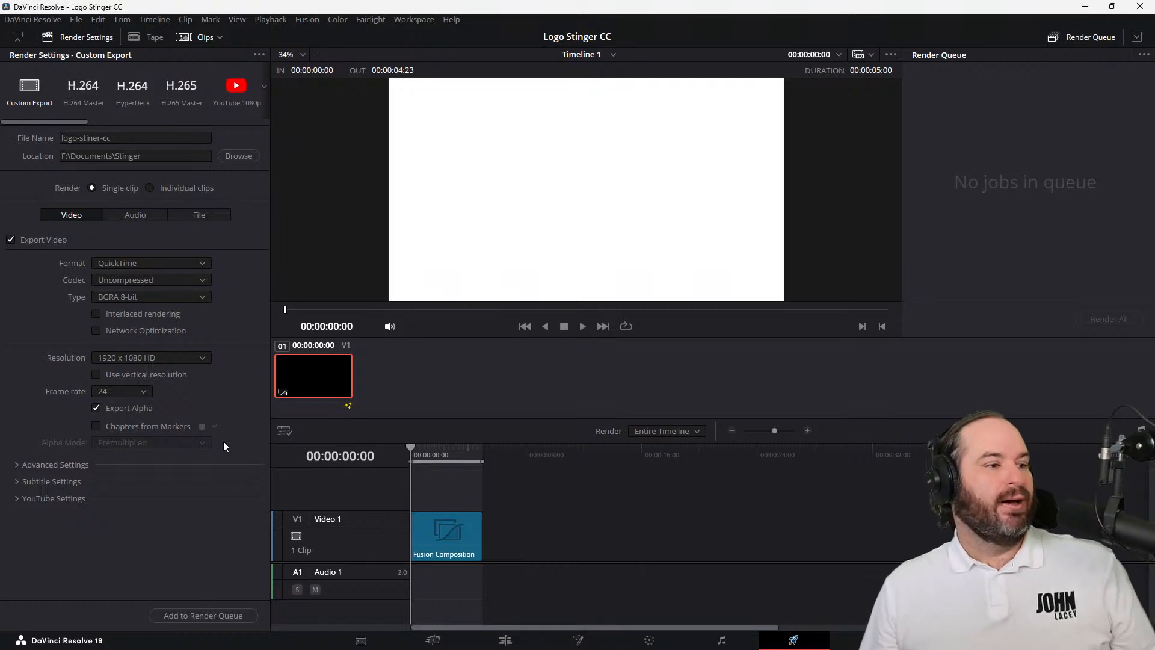
pyautogui.click(218, 616)
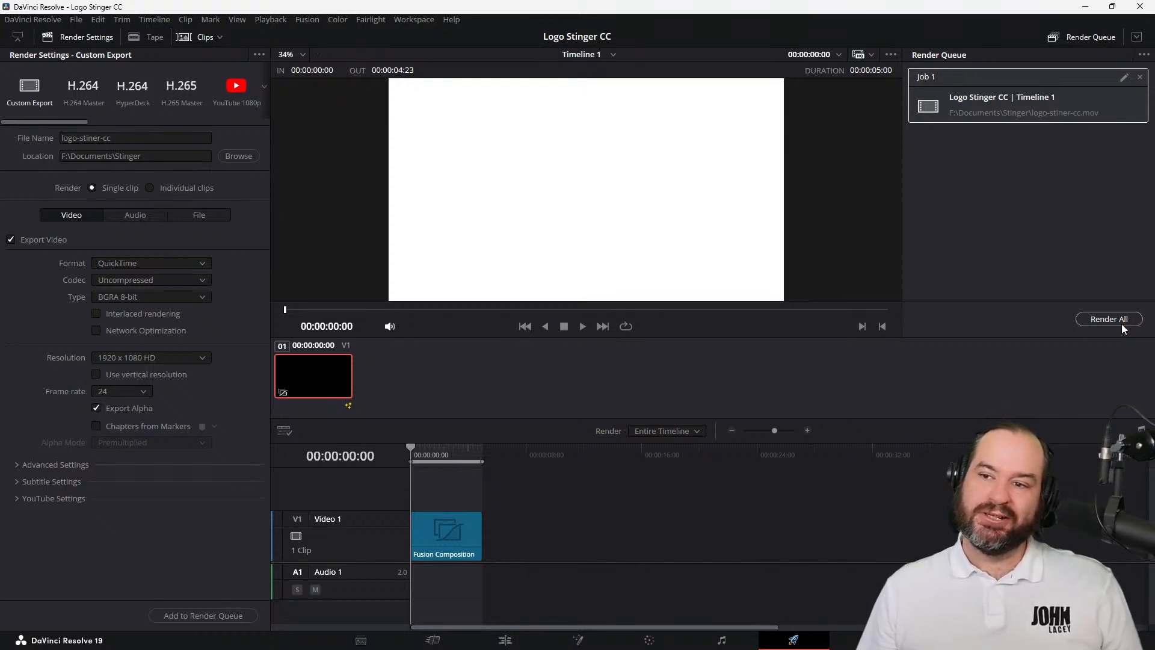
pyautogui.click(1122, 323)
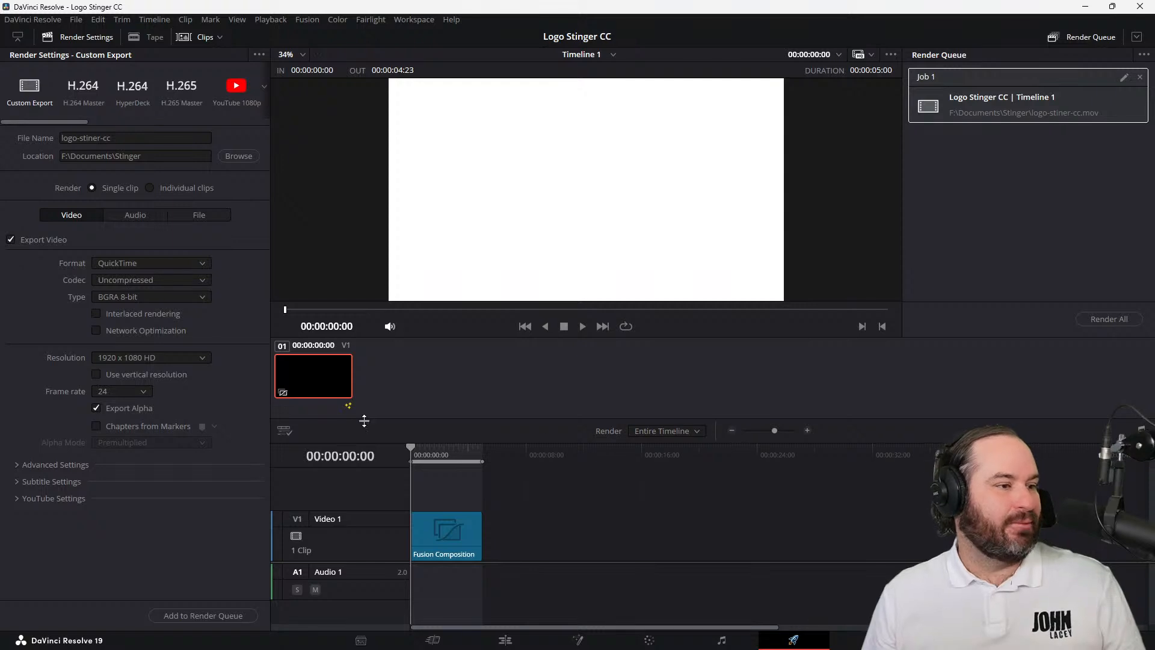
# Set the export frame rate to 30 (3:2), replace the queued job with a new one and render it
pyautogui.click(144, 392)
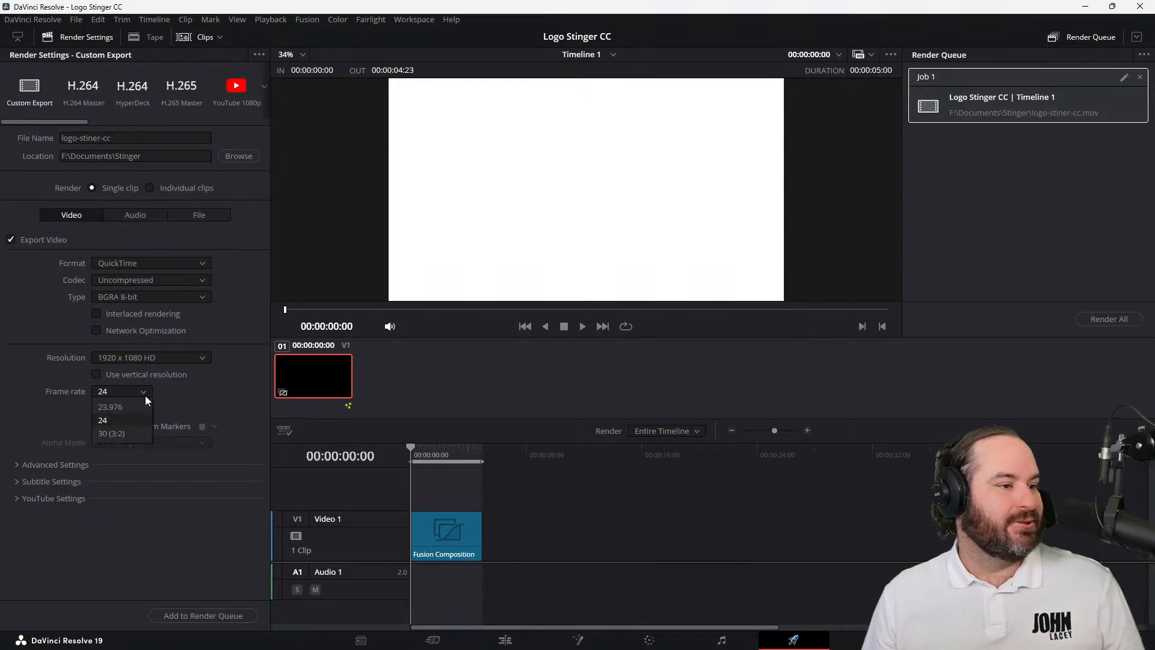
pyautogui.click(143, 434)
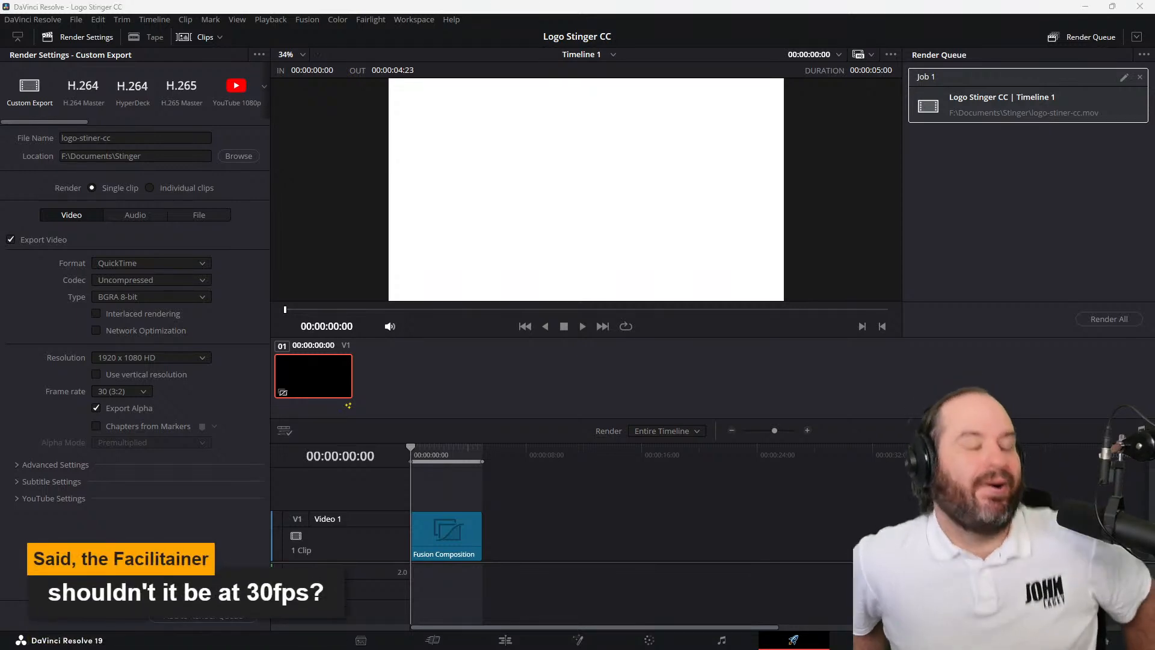
pyautogui.click(1064, 247)
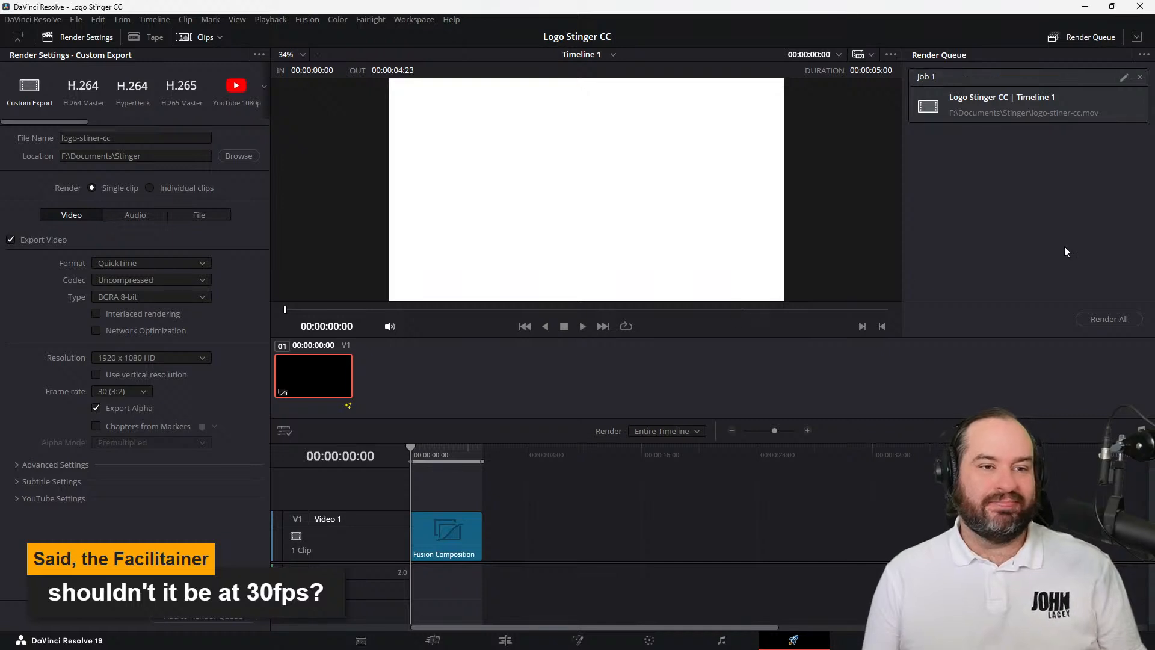
pyautogui.click(1140, 79)
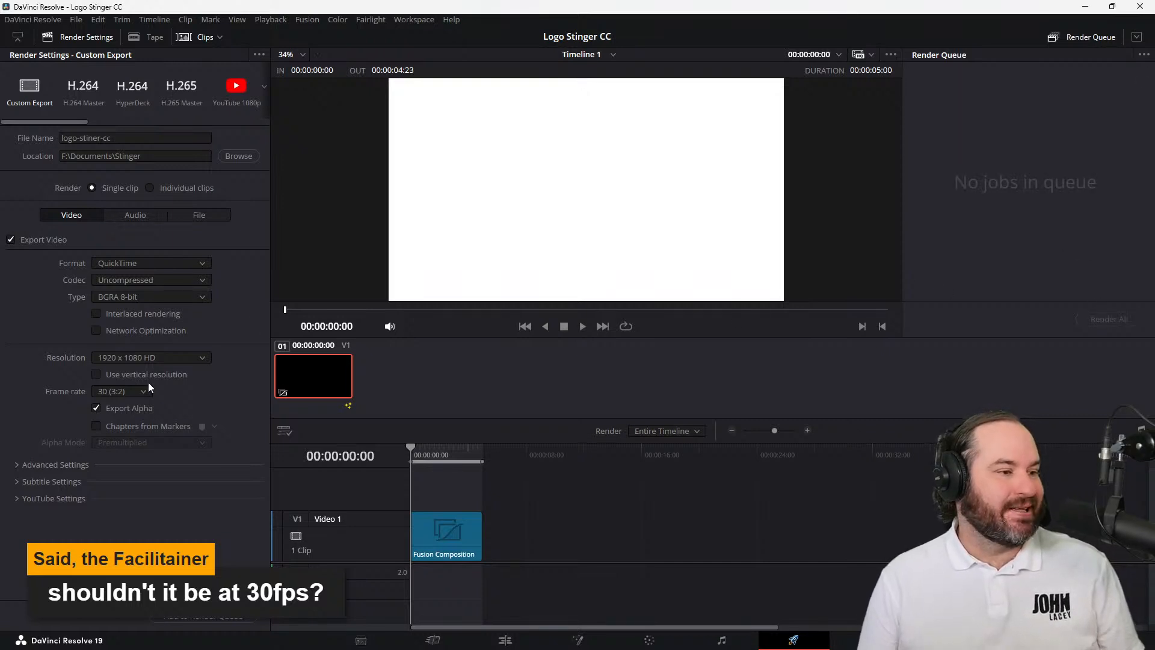
pyautogui.click(212, 620)
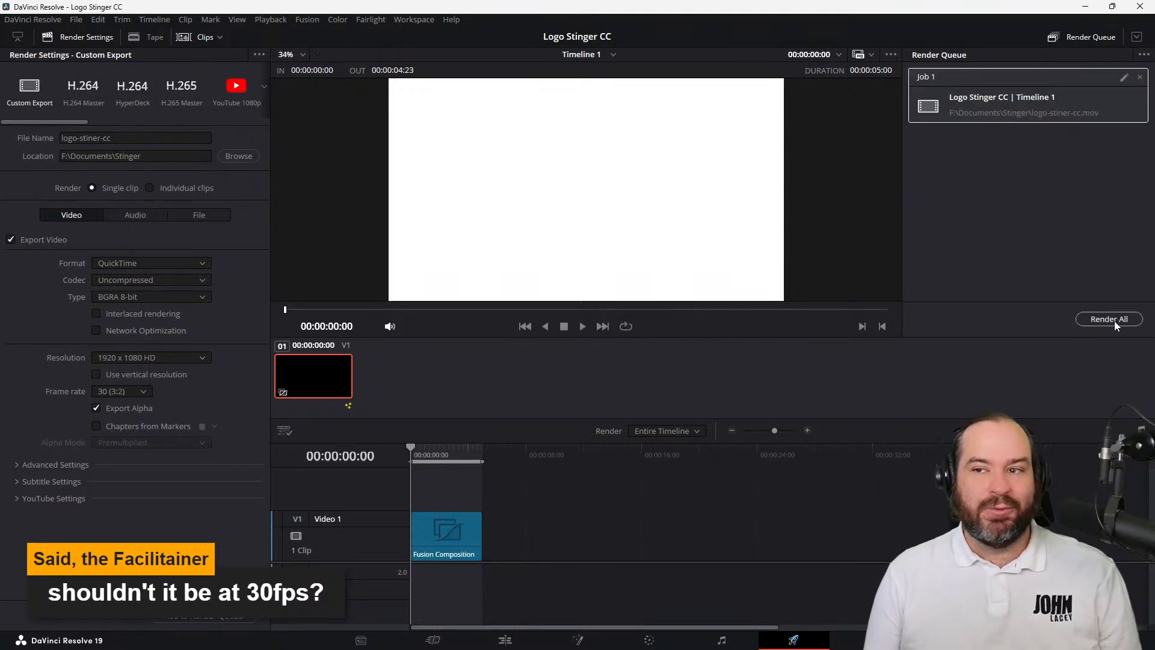
pyautogui.click(1114, 320)
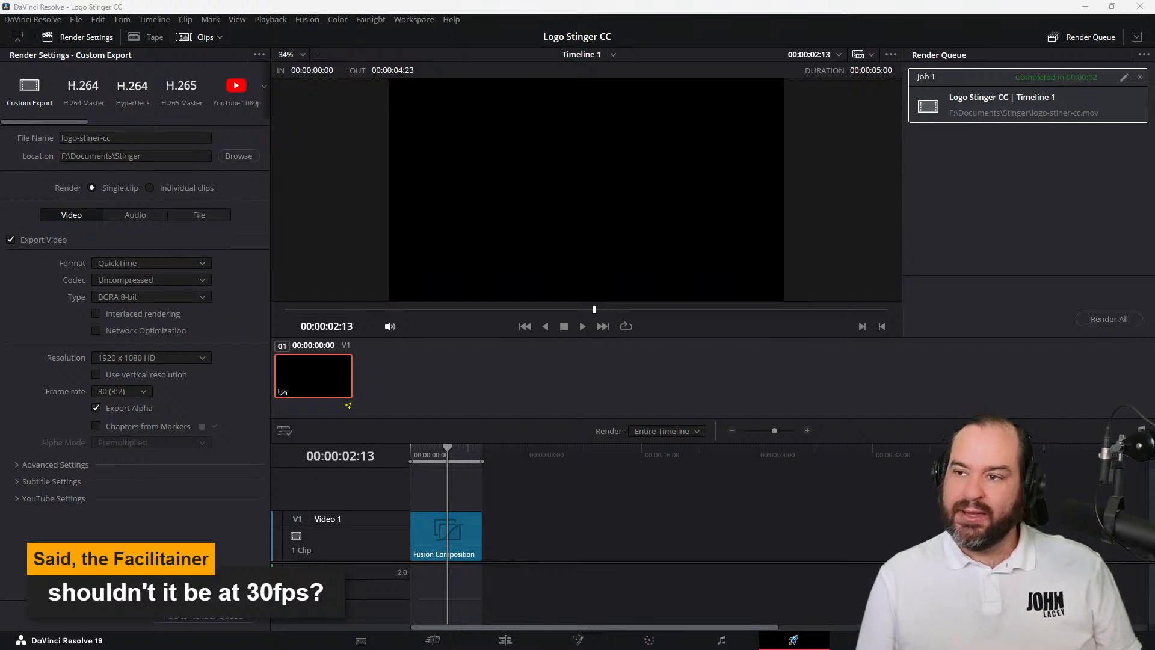
# Check the file size of the rendered logo-stiner-cc.mov in its file properties and close them
pyautogui.moveTo(743, 207); pyautogui.dragTo(642, 179)
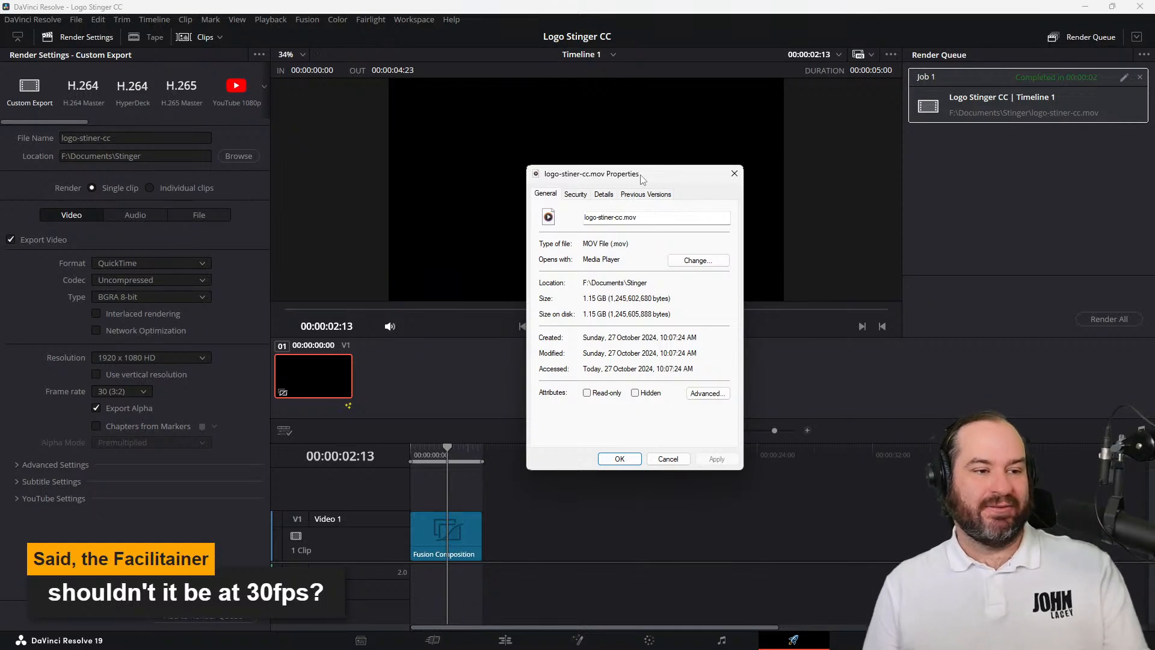
pyautogui.click(668, 459)
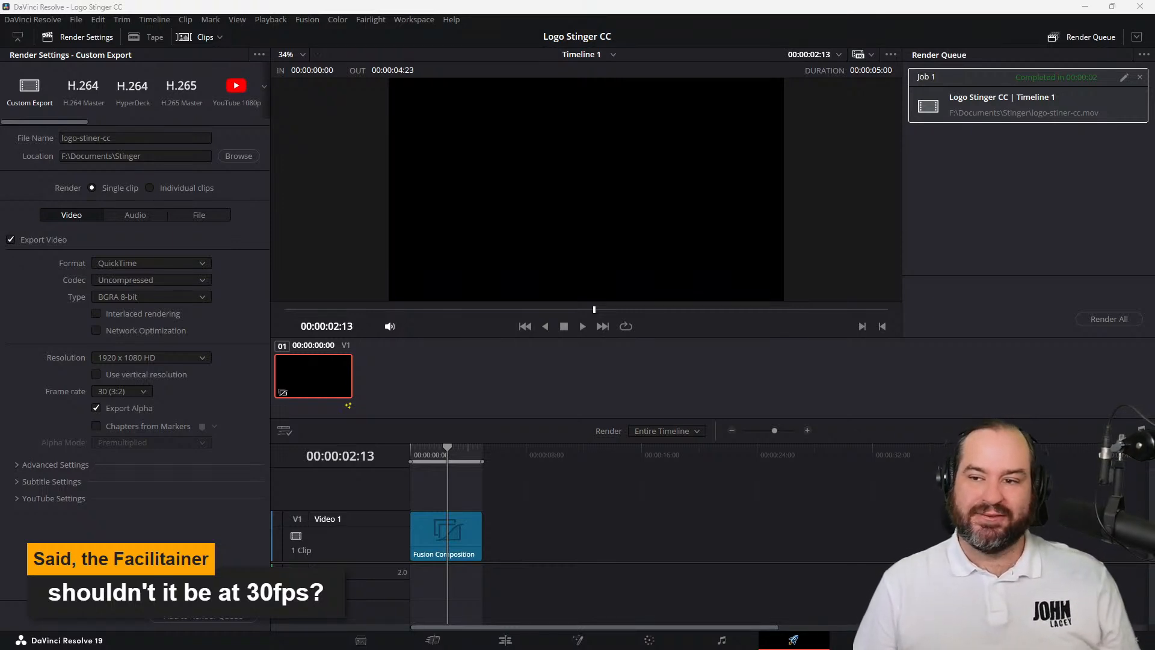
# Switch to Shutter Encoder, load logo-stiner-cc.mov and choose VP9 as the conversion function
pyautogui.moveTo(1143, 572); pyautogui.dragTo(714, 152)
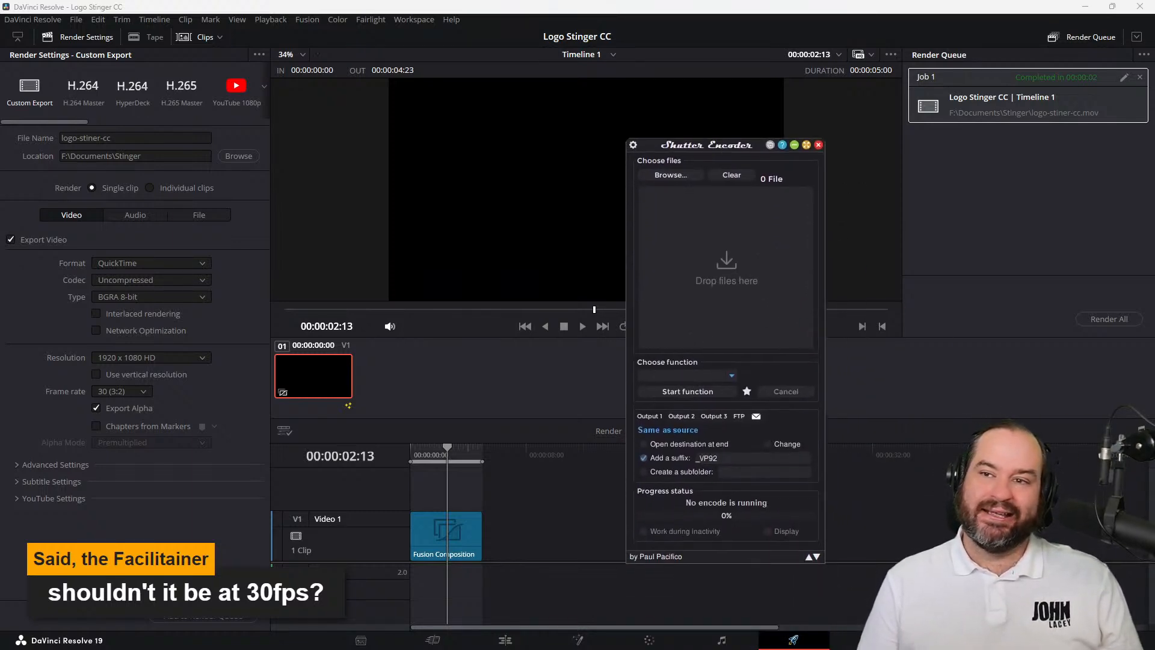
pyautogui.moveTo(1143, 550); pyautogui.dragTo(742, 301)
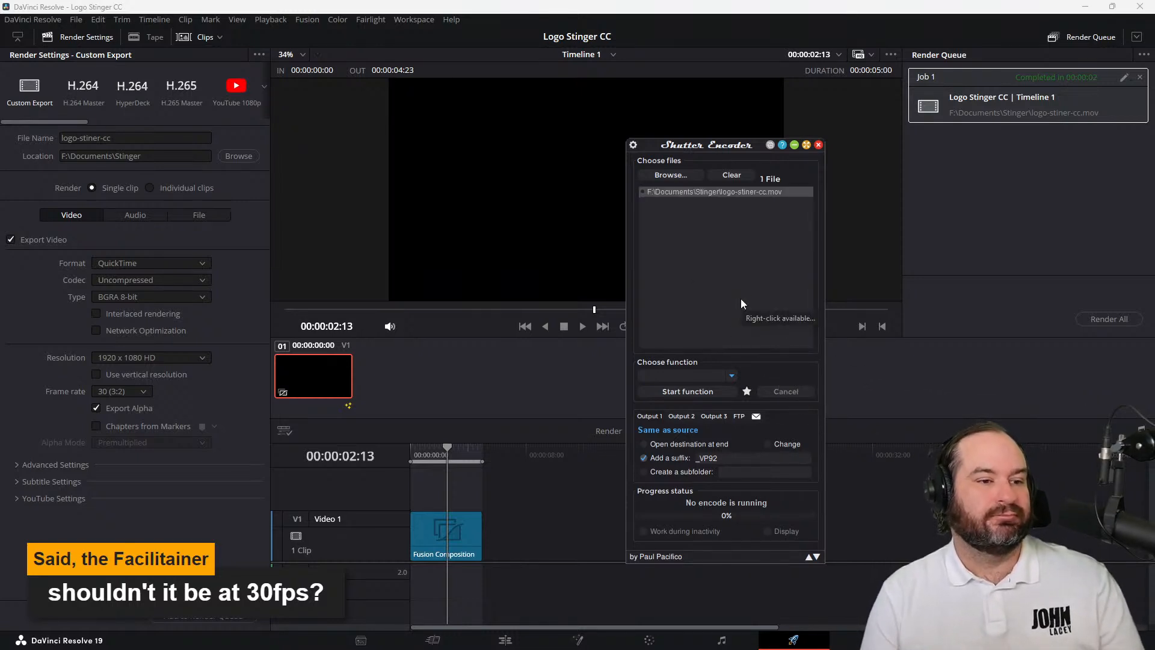
pyautogui.click(719, 376)
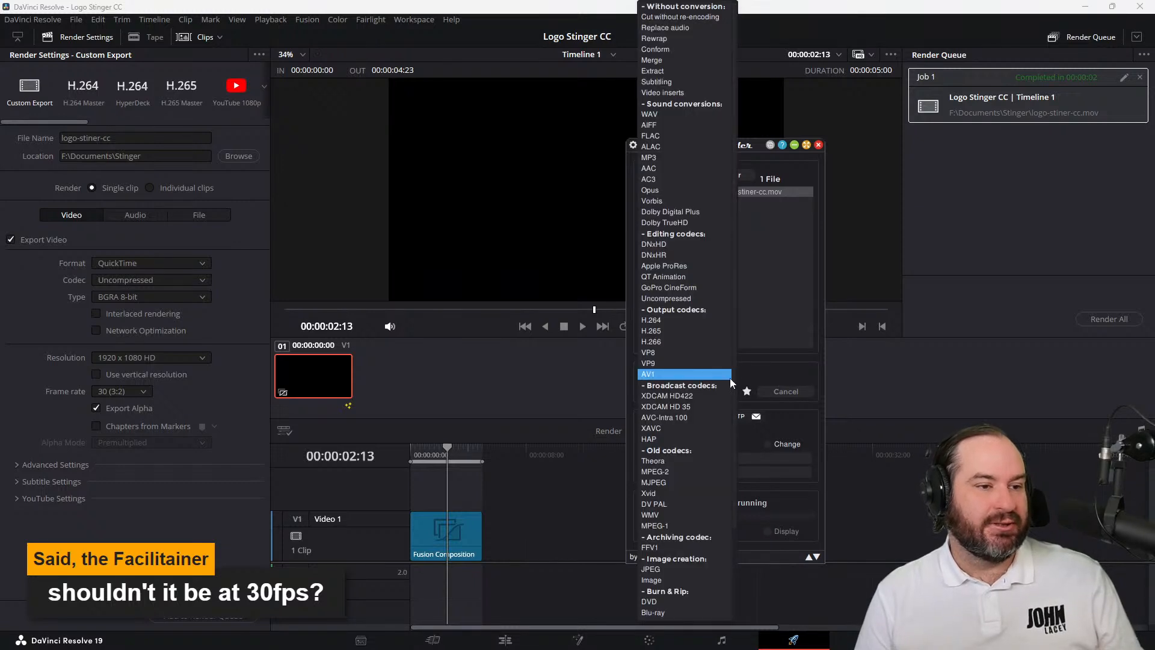
pyautogui.click(716, 368)
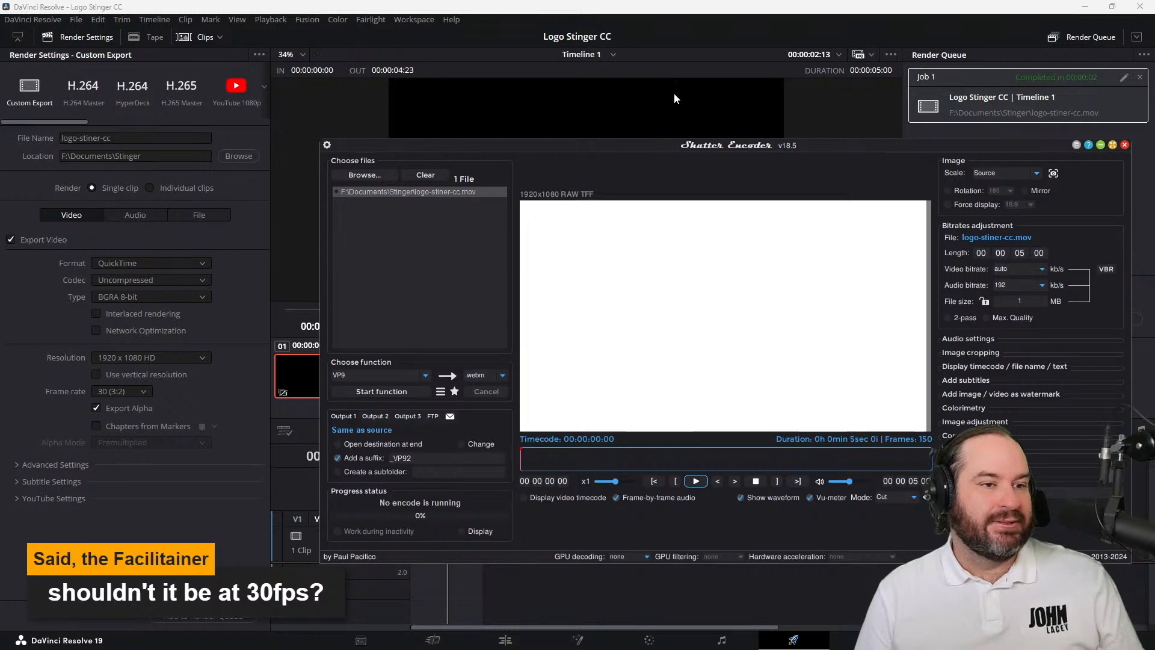
# Enable the alpha channel in Shutter Encoder's advanced features and convert logo-stiner-cc.mov to VP9 WebM with the _VP92 suffix
pyautogui.moveTo(697, 148); pyautogui.dragTo(569, 2)
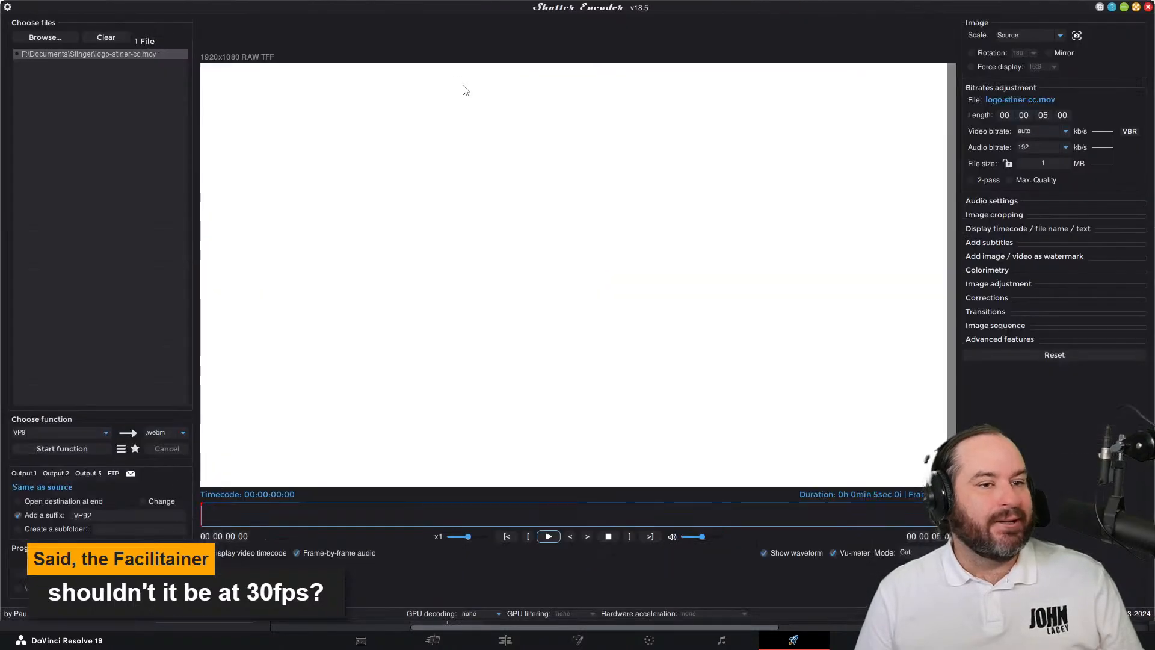
pyautogui.click(1026, 340)
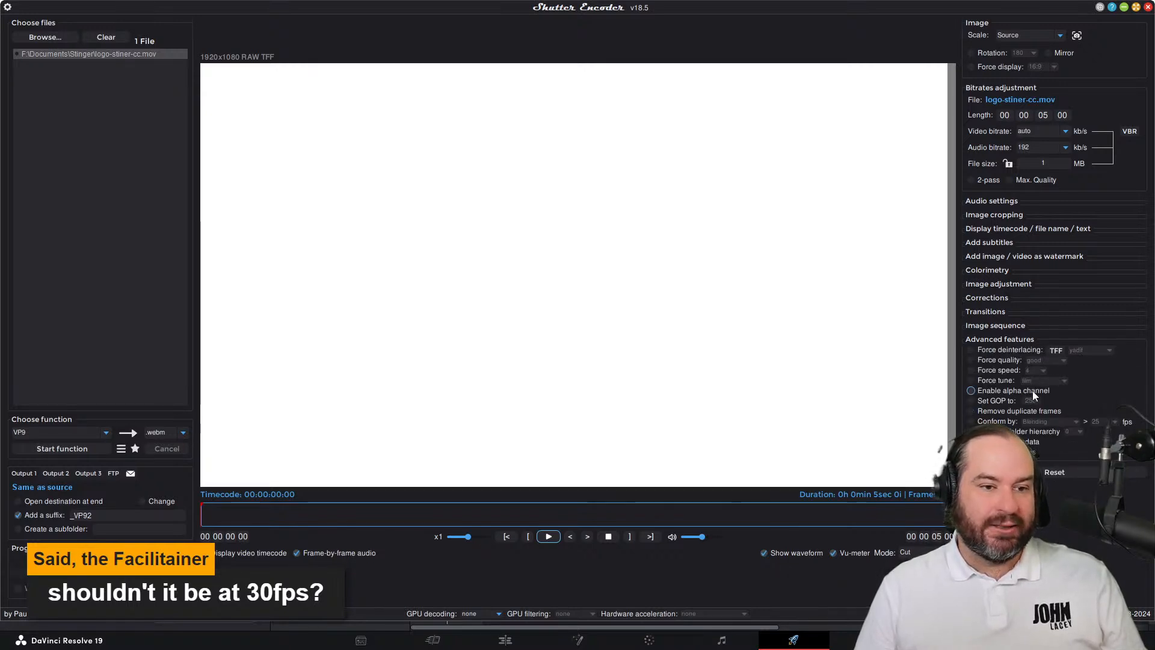
pyautogui.click(1033, 392)
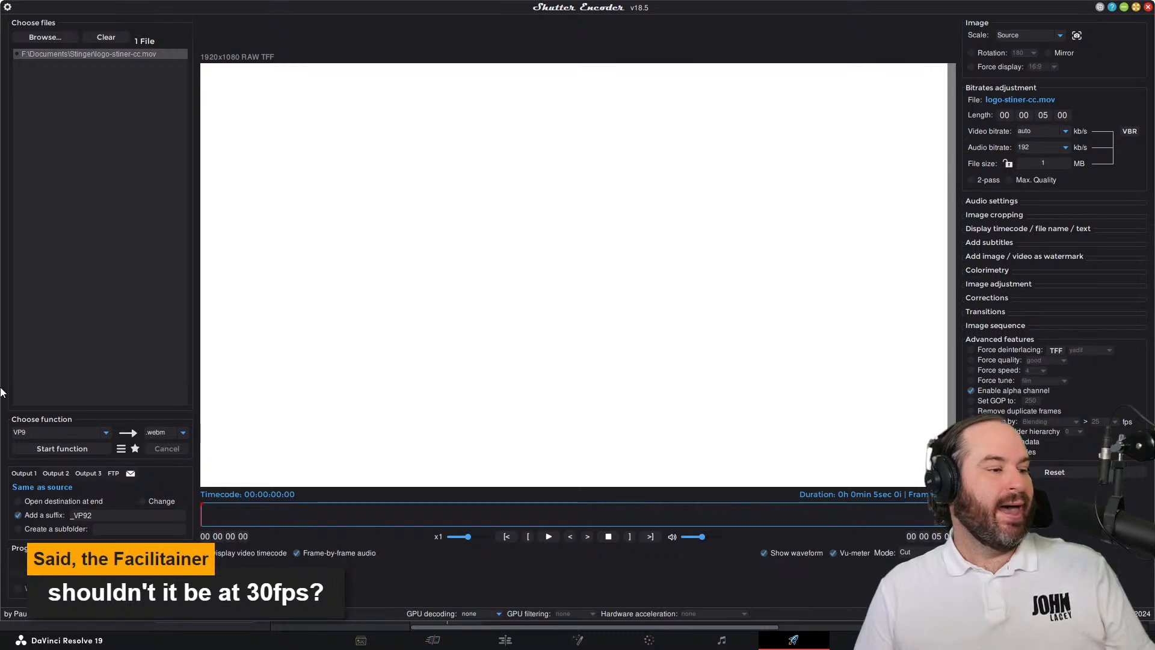
pyautogui.click(83, 511)
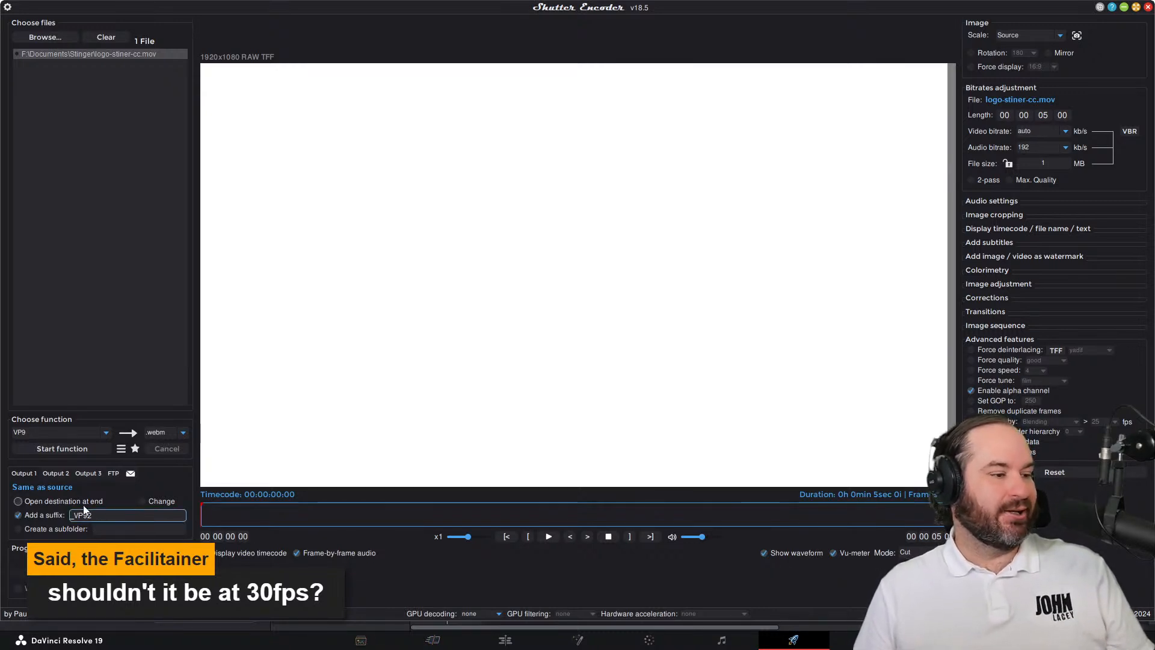
pyautogui.rightClick(103, 518)
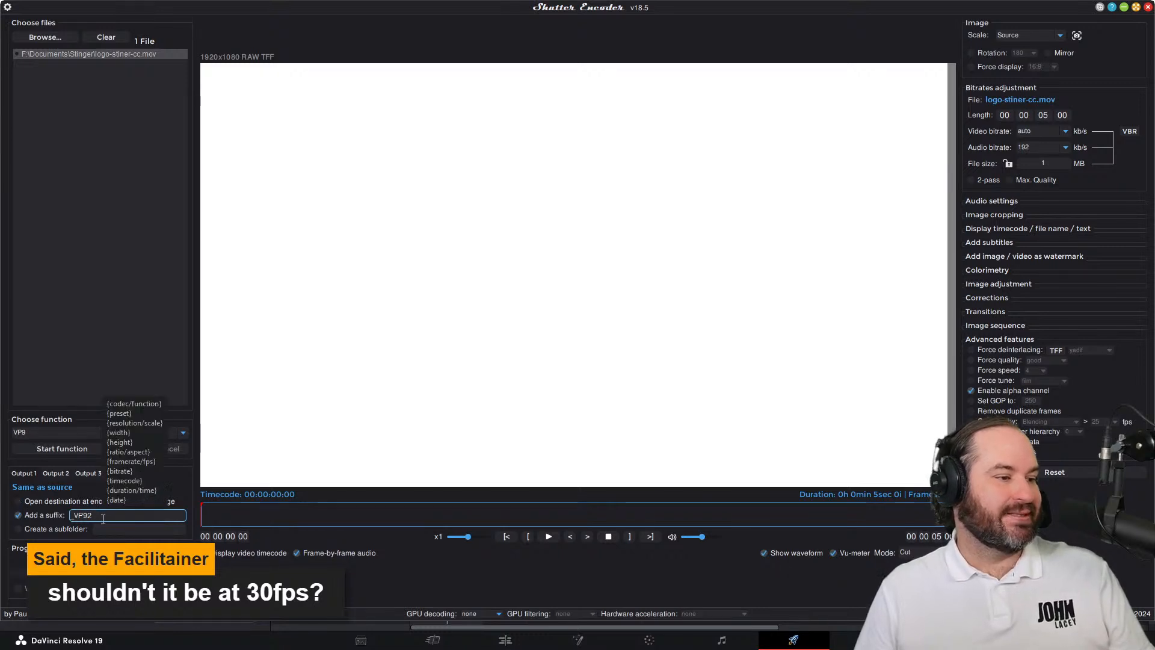
pyautogui.click(102, 520)
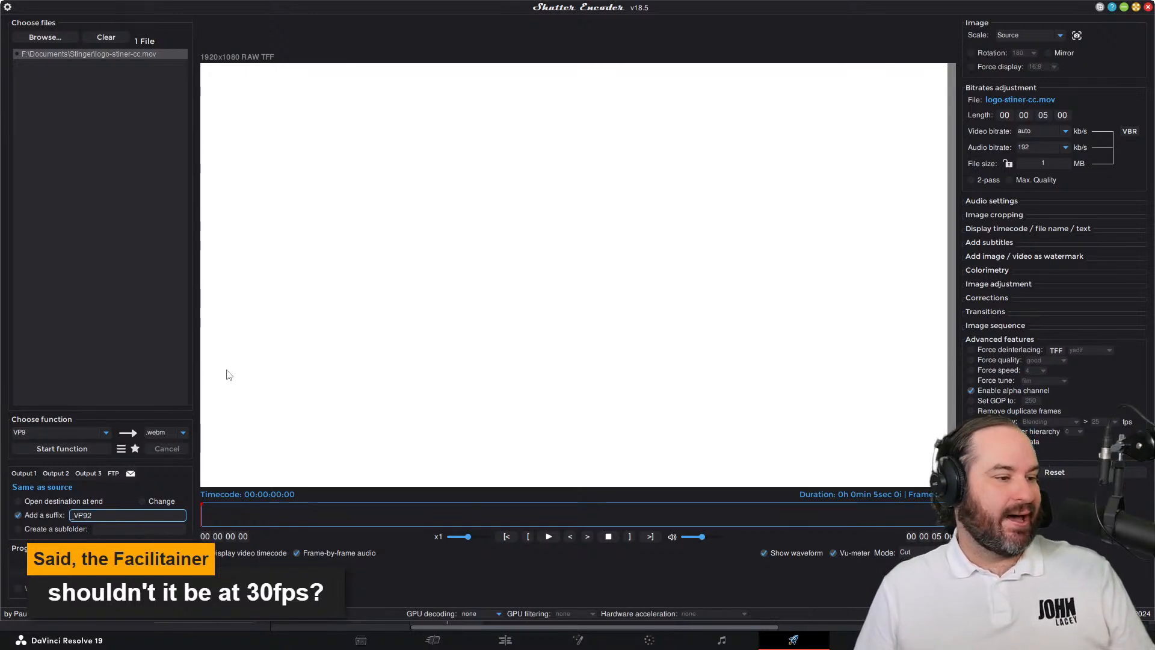
pyautogui.click(100, 448)
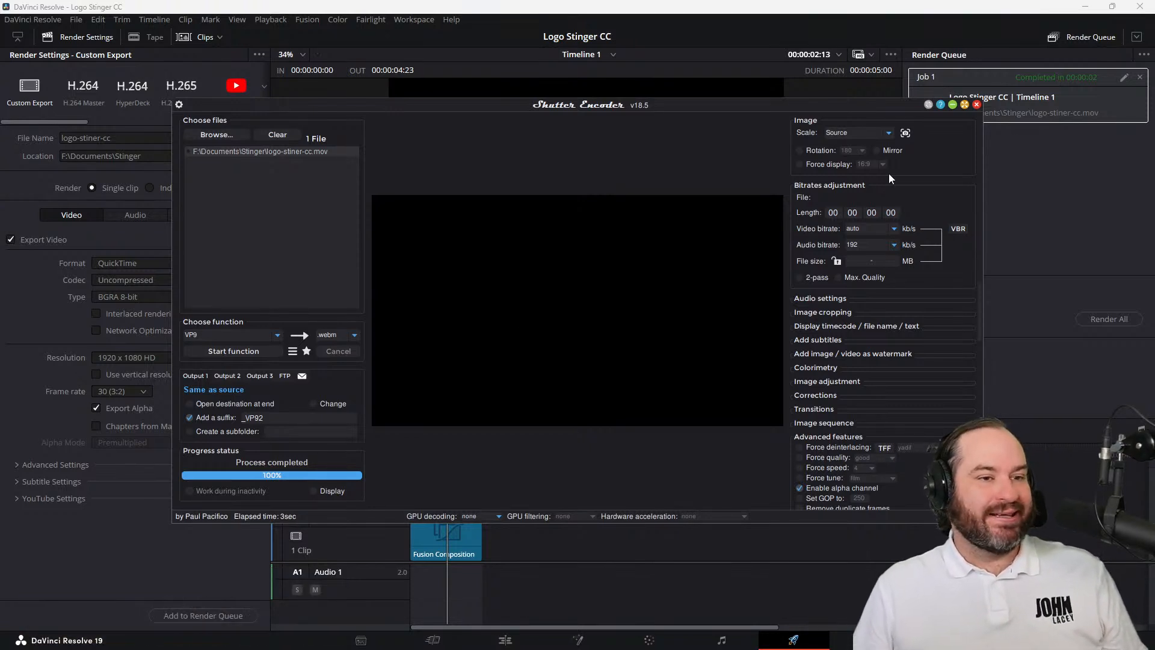
# Close Shutter Encoder, check the size of logo-stiner-cc_VP92.webm in its file properties and close them
pyautogui.click(976, 105)
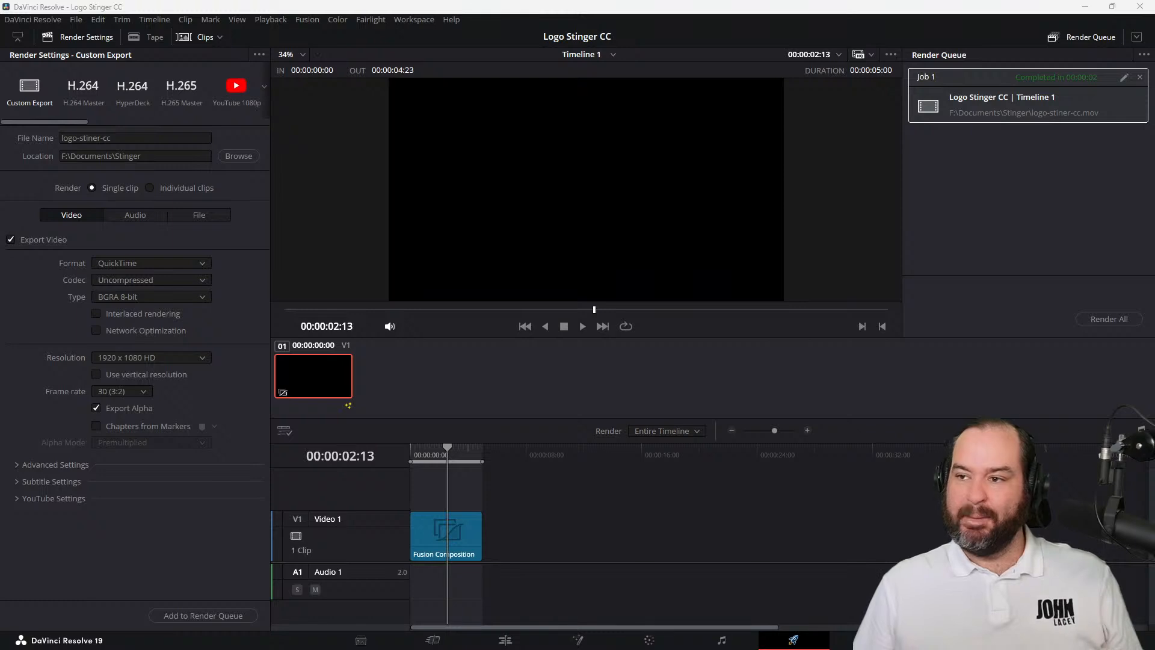
pyautogui.moveTo(1154, 312); pyautogui.dragTo(668, 162)
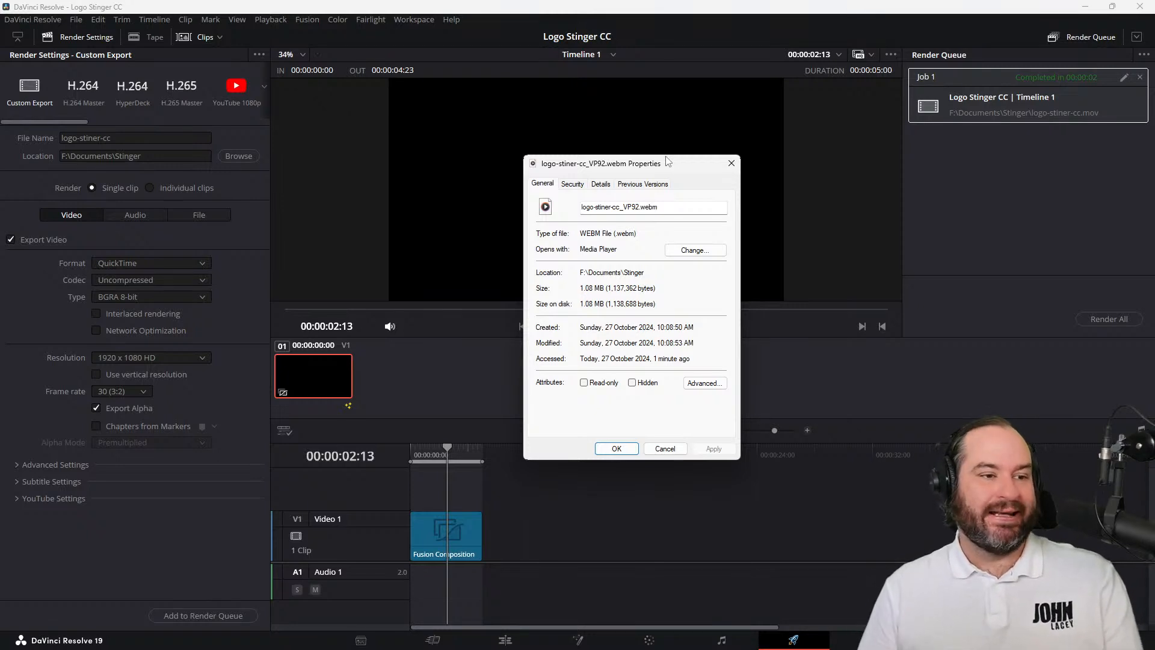
pyautogui.click(665, 449)
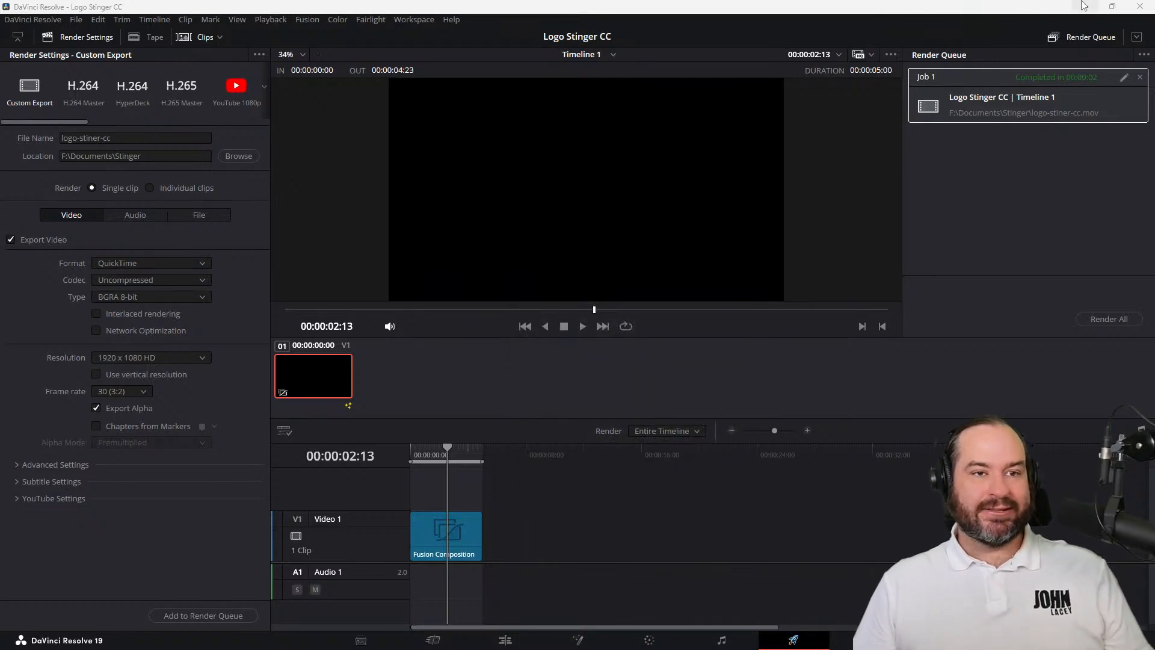
# Switch to OBS and remove the existing JL Stinger scene transition
pyautogui.click(1083, 6)
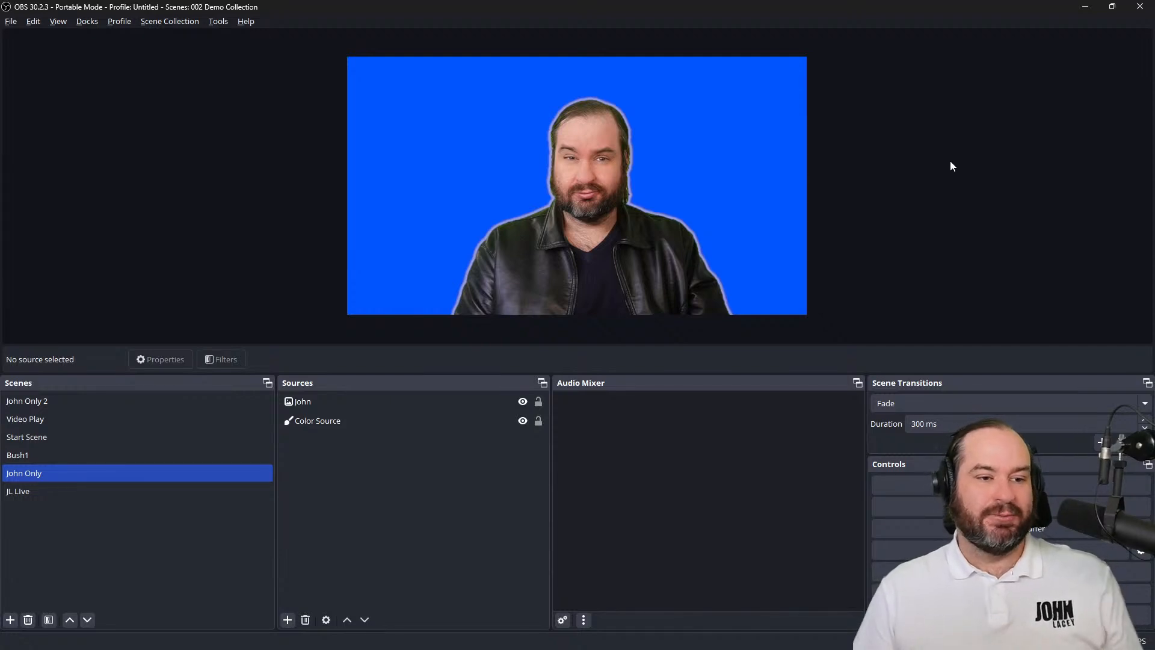
pyautogui.click(1068, 404)
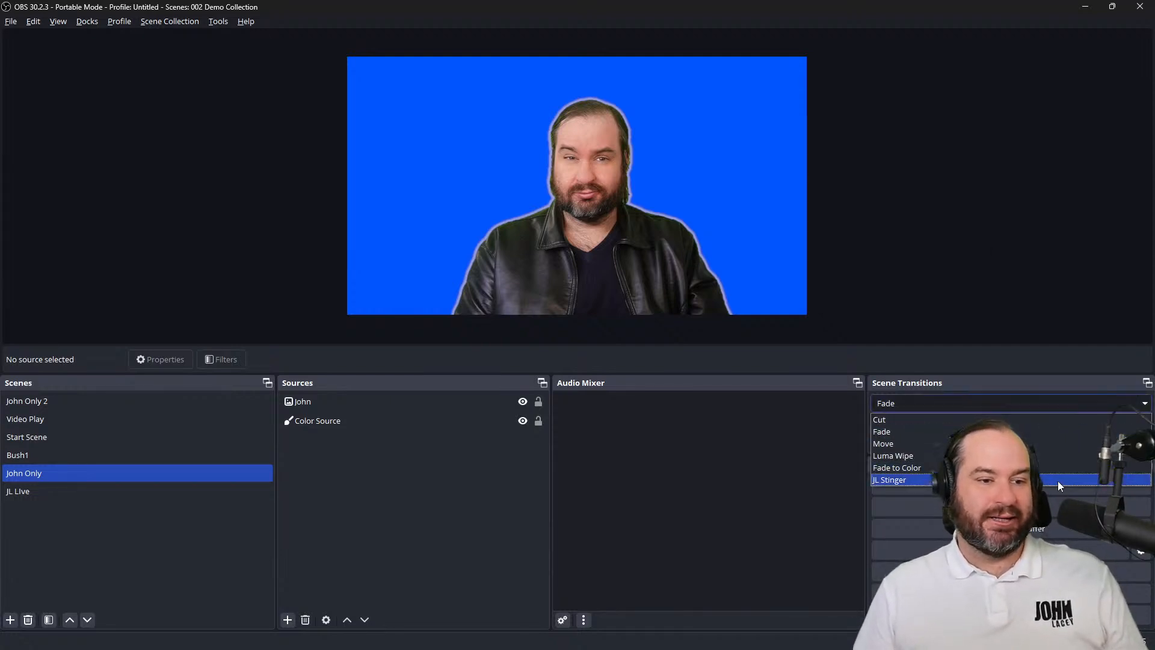
pyautogui.click(1057, 481)
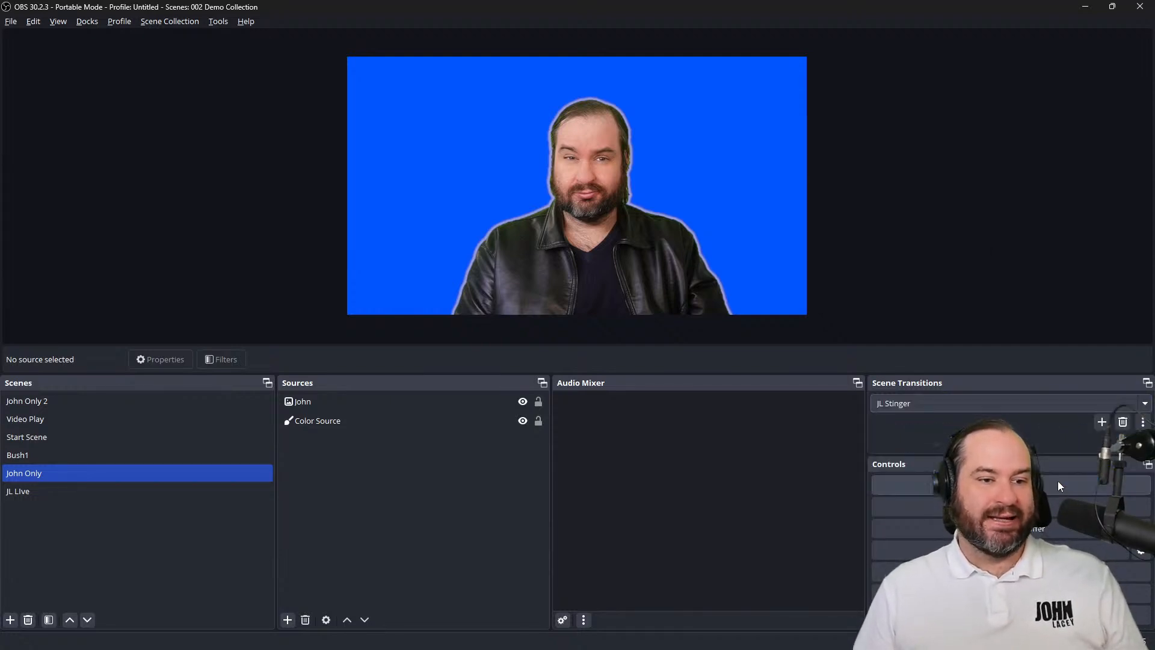
pyautogui.click(1123, 422)
pyautogui.click(619, 339)
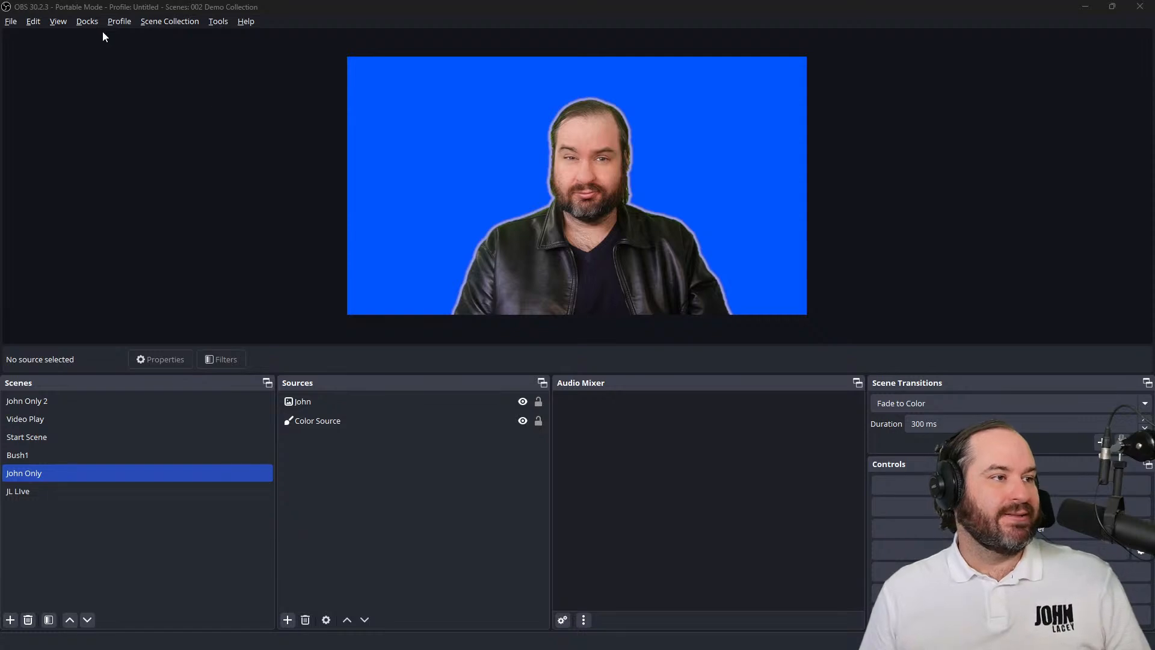
# Detach the Scene Transitions dock and dock it above the Scenes list, beside the preview
pyautogui.click(86, 21)
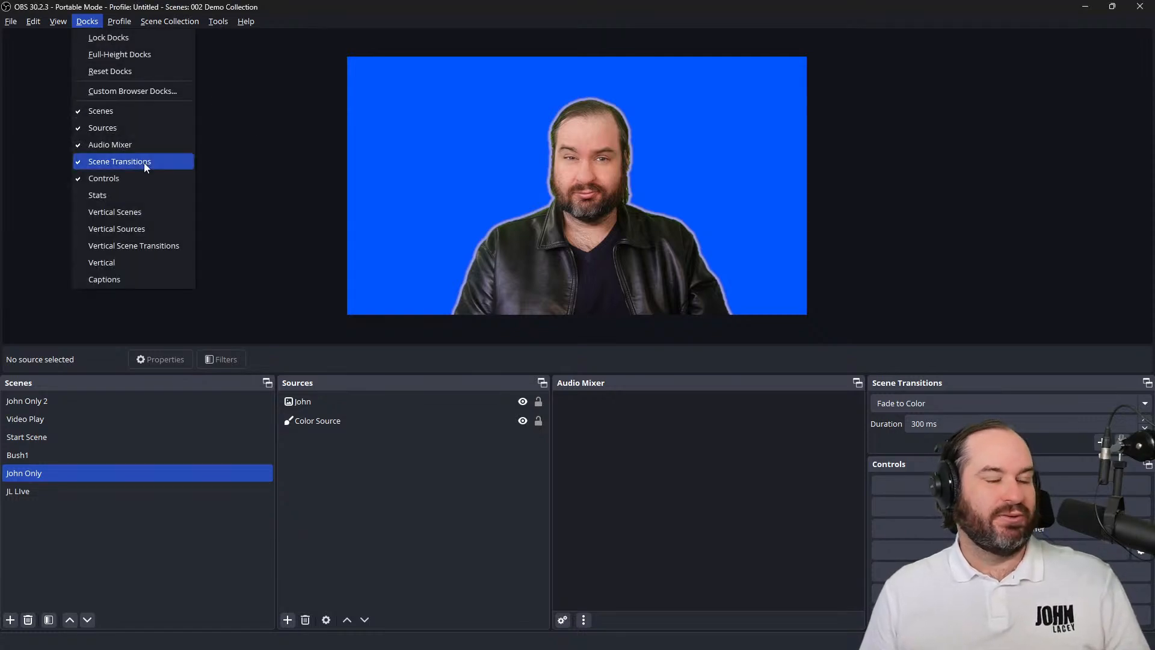
pyautogui.click(808, 485)
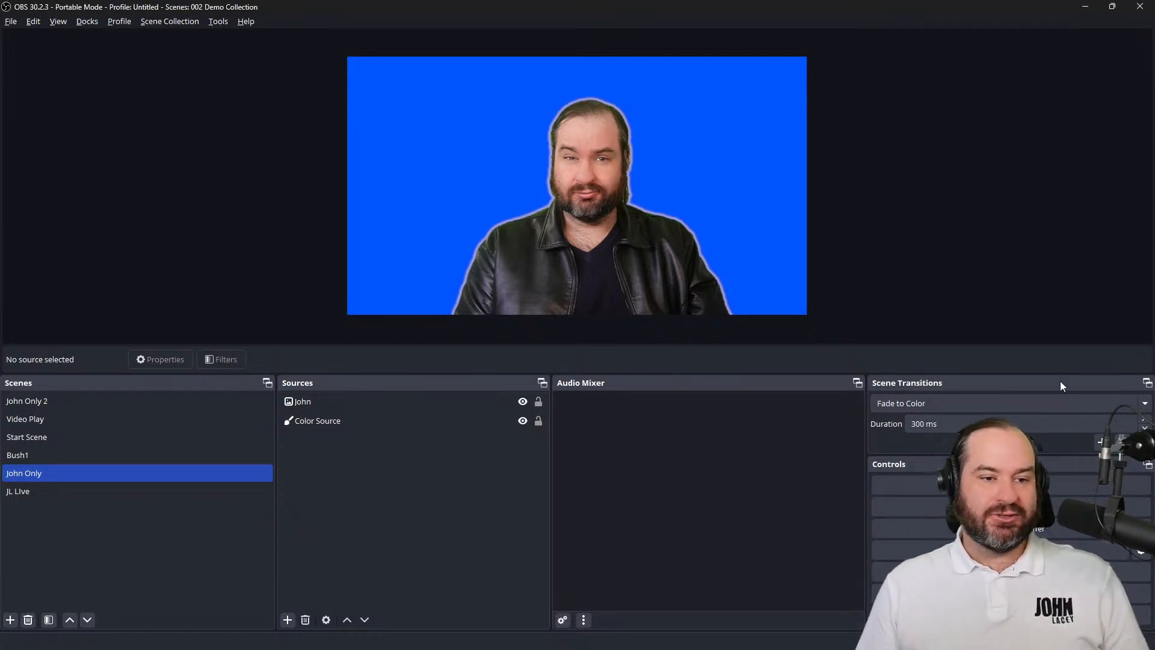
pyautogui.moveTo(1060, 382); pyautogui.dragTo(724, 172)
pyautogui.doubleClick(724, 172)
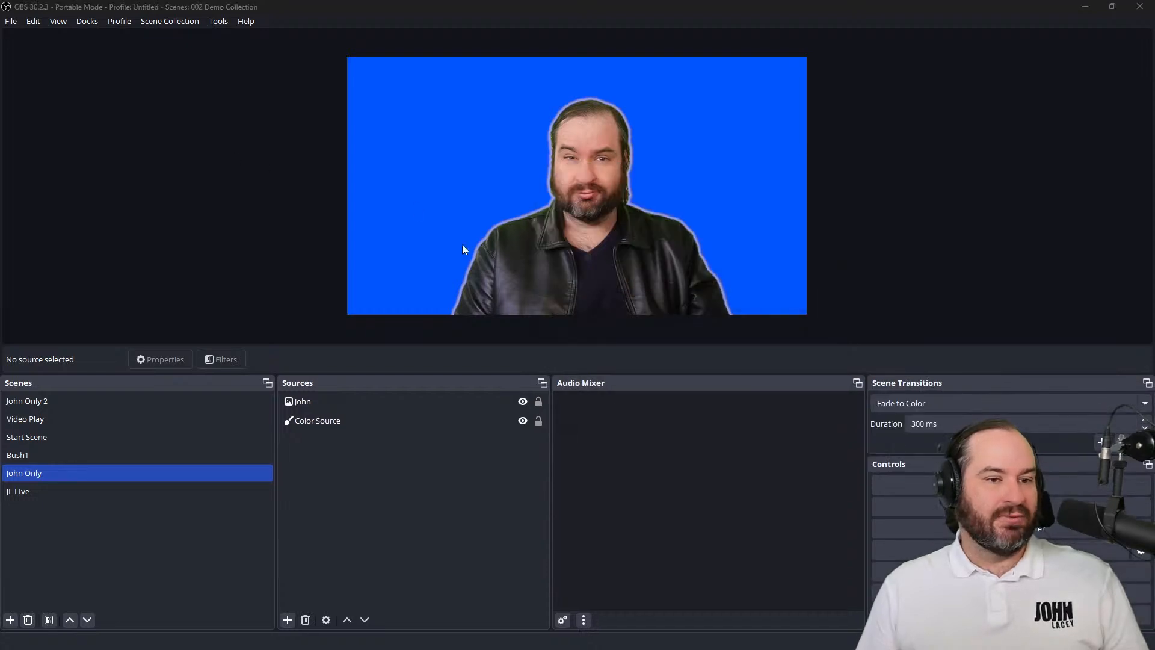
pyautogui.moveTo(1016, 383)
pyautogui.mouseDown()
pyautogui.moveTo(201, 132)
pyautogui.moveTo(3, 168)
pyautogui.moveTo(1124, 205)
pyautogui.moveTo(1057, 203)
pyautogui.moveTo(990, 357)
pyautogui.moveTo(995, 414)
pyautogui.moveTo(1013, 405)
pyautogui.mouseUp()
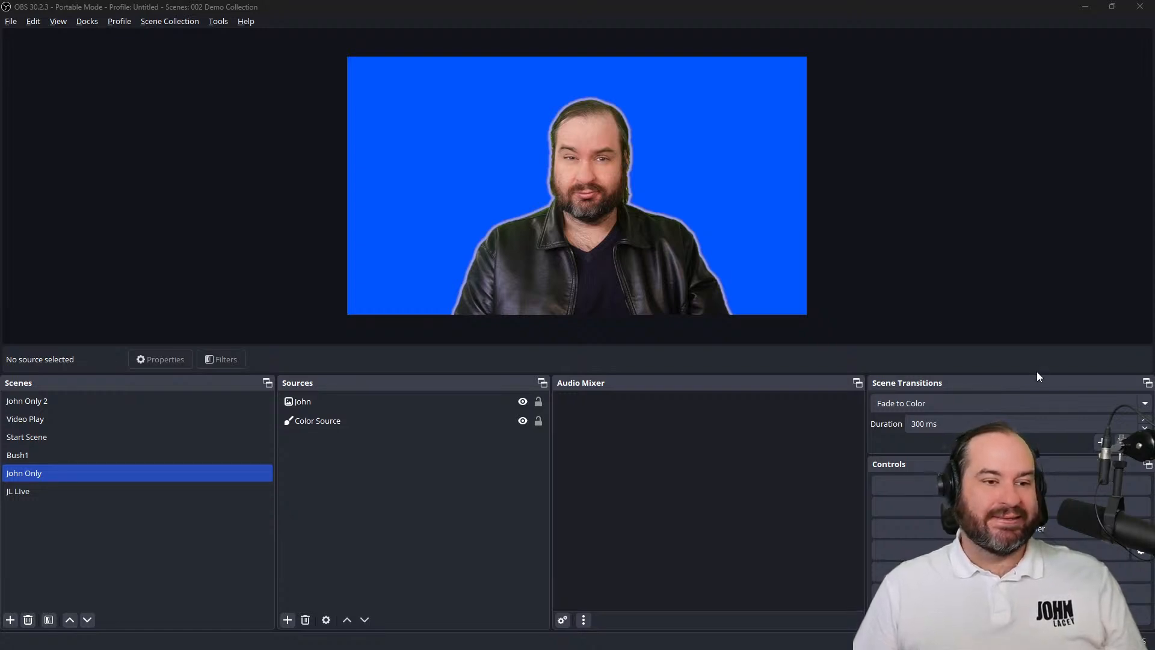
pyautogui.moveTo(1036, 376); pyautogui.dragTo(277, 163)
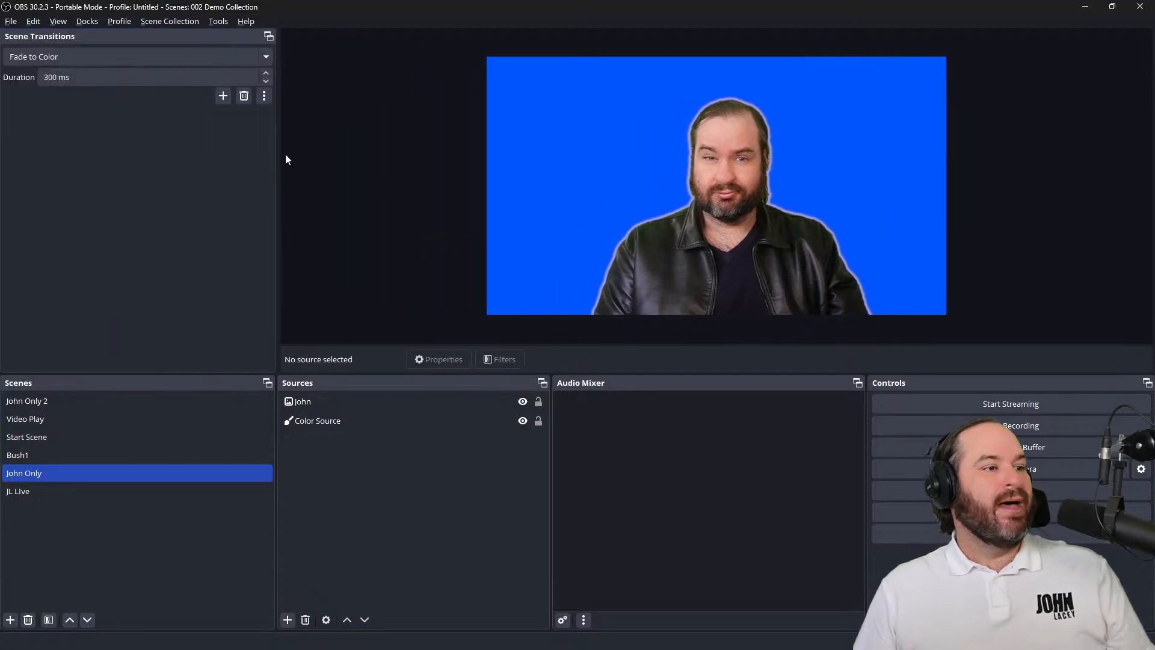
# Add a Stinger scene transition named Logo Stinger
pyautogui.click(222, 95)
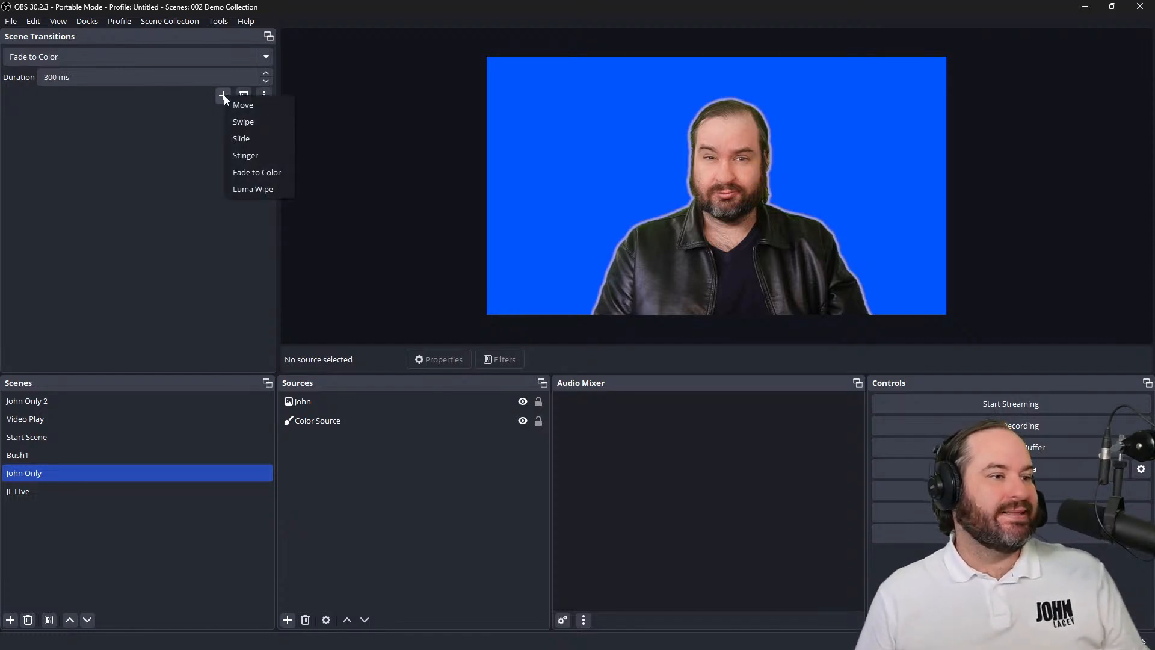
pyautogui.click(290, 157)
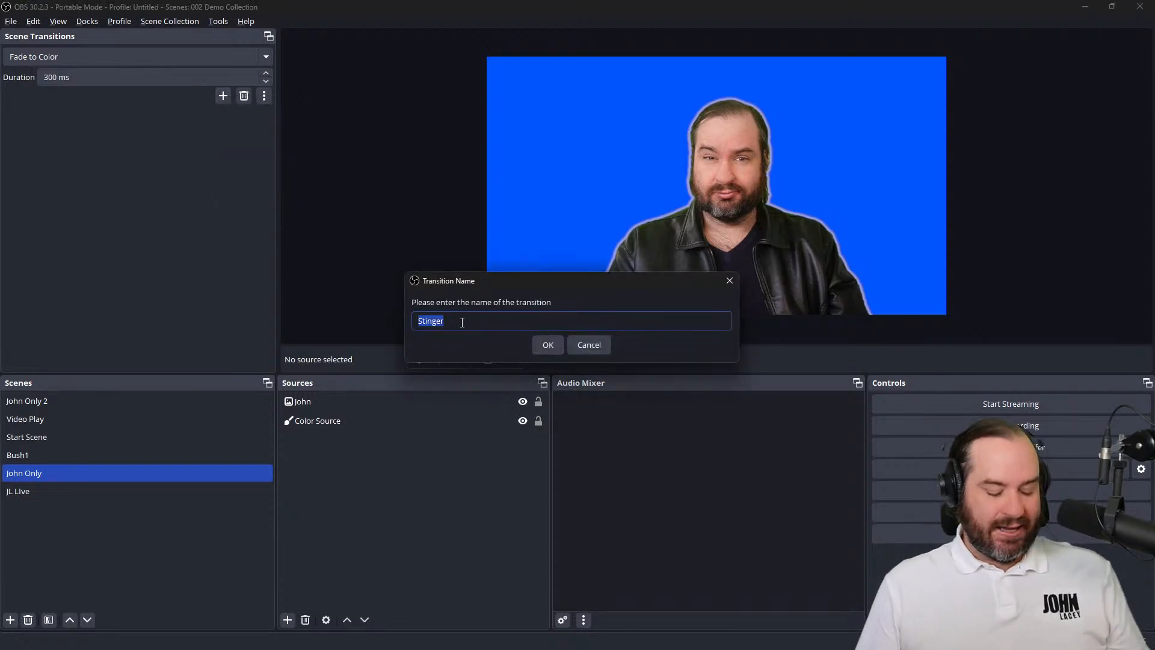
pyautogui.write('Logo')
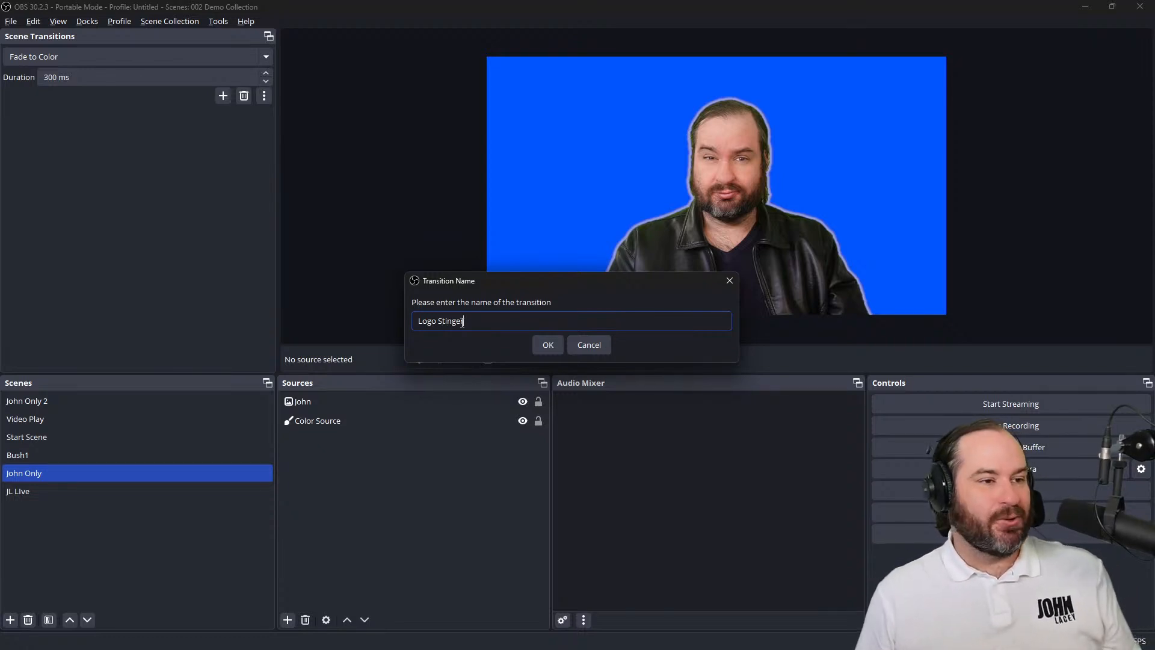
pyautogui.click(558, 349)
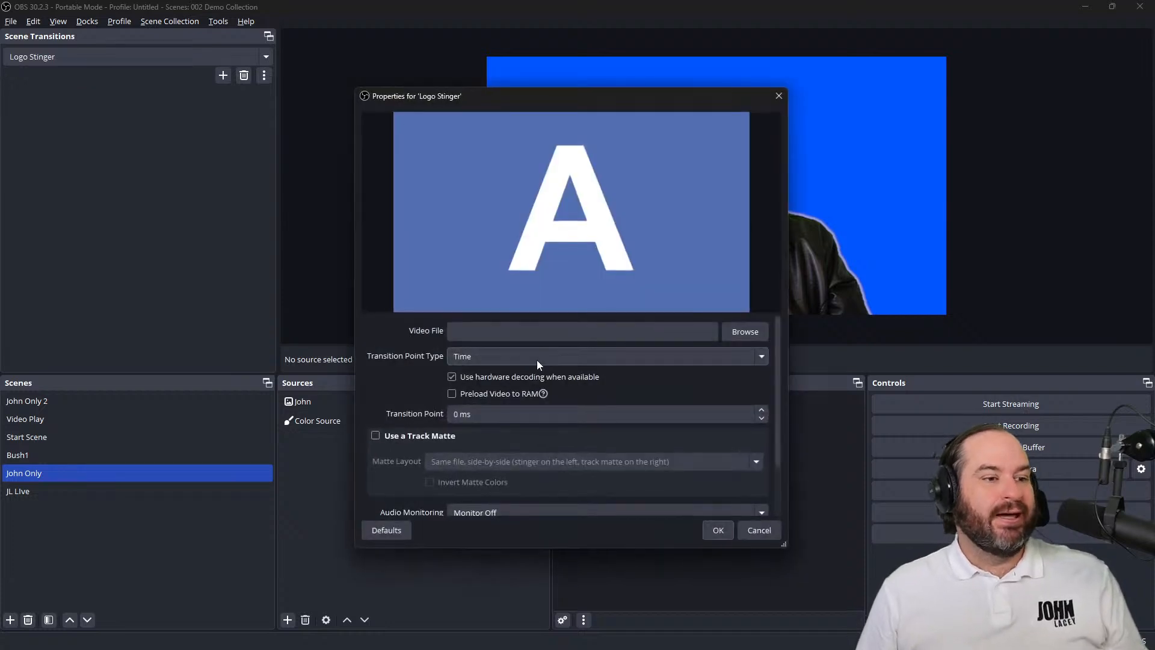
# Load logo-stiner-cc_VP92.webm from Documents\Stinger as the stinger's video file and set the transition point type to Frame
pyautogui.click(761, 330)
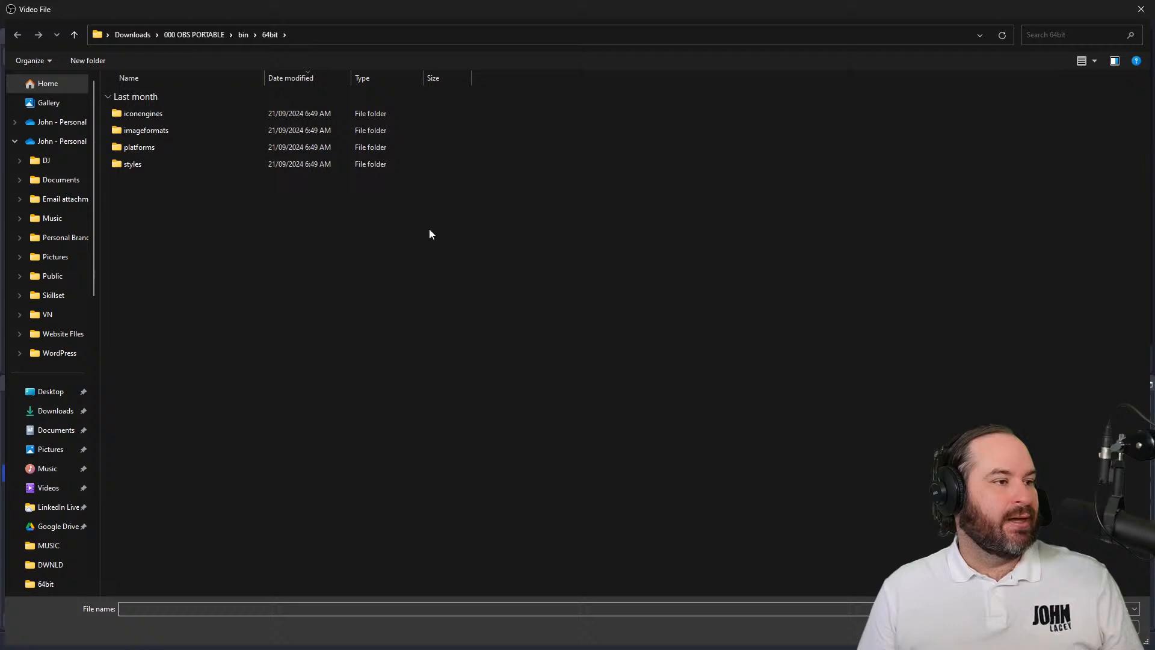
pyautogui.click(54, 430)
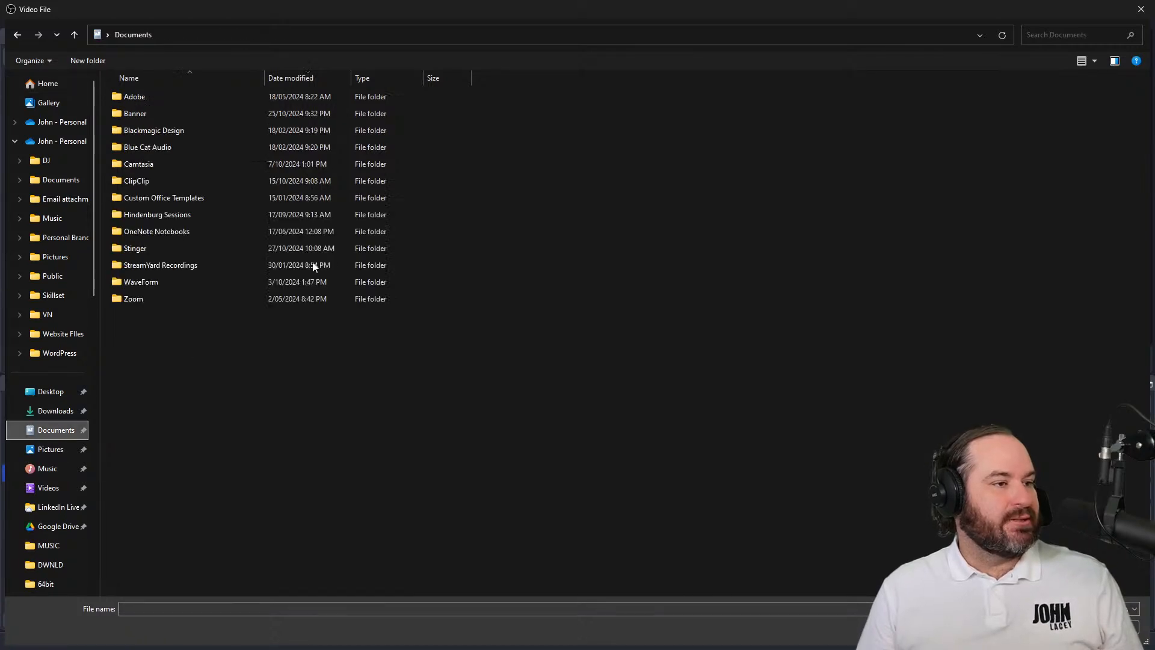
pyautogui.doubleClick(154, 247)
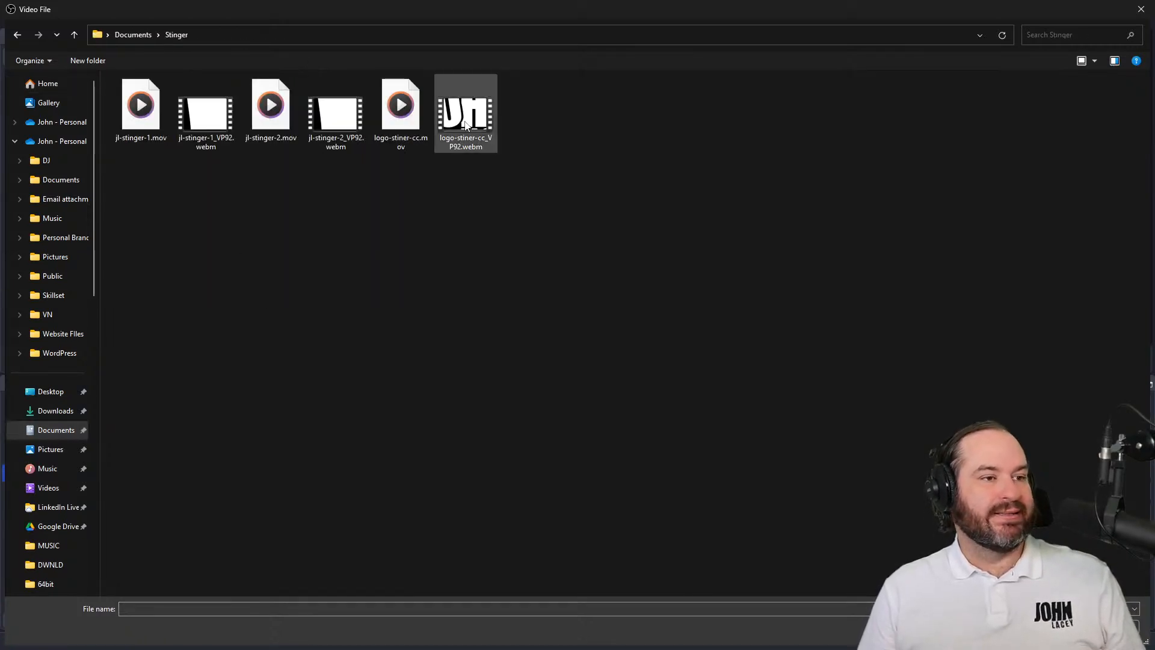
pyautogui.doubleClick(465, 124)
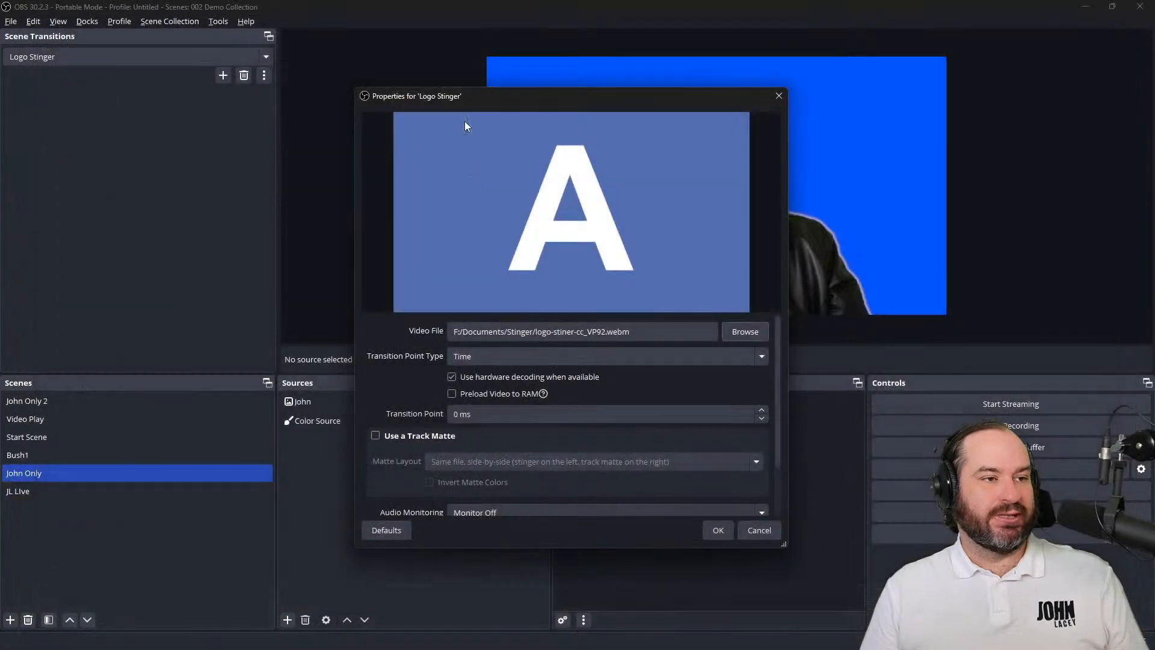
pyautogui.click(599, 363)
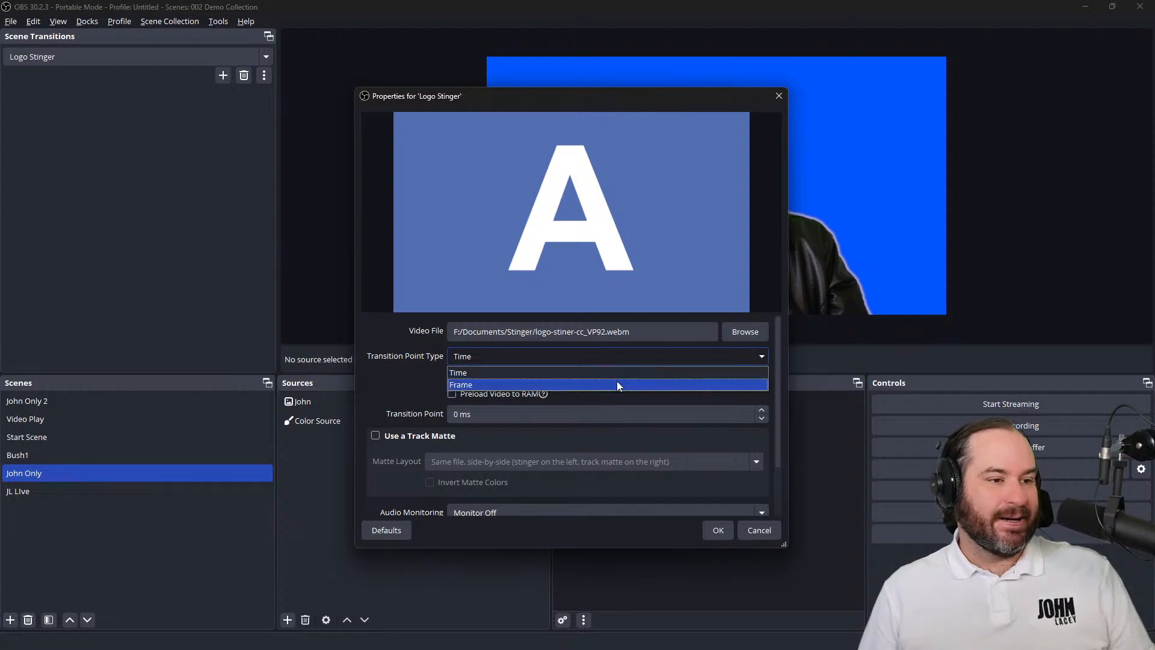
pyautogui.click(617, 384)
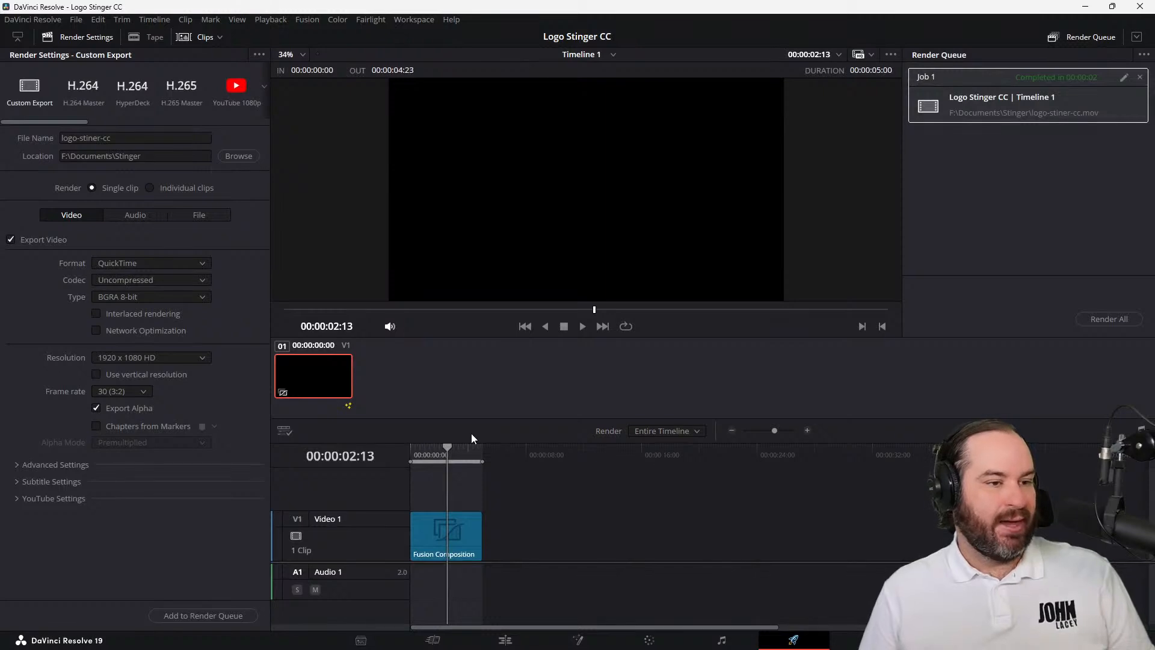
# Scrub through the stinger composition on DaVinci Resolve's Fusion page to locate the frame for the transition point
pyautogui.moveTo(448, 448)
pyautogui.mouseDown()
pyautogui.moveTo(411, 448)
pyautogui.moveTo(426, 448)
pyautogui.mouseUp()
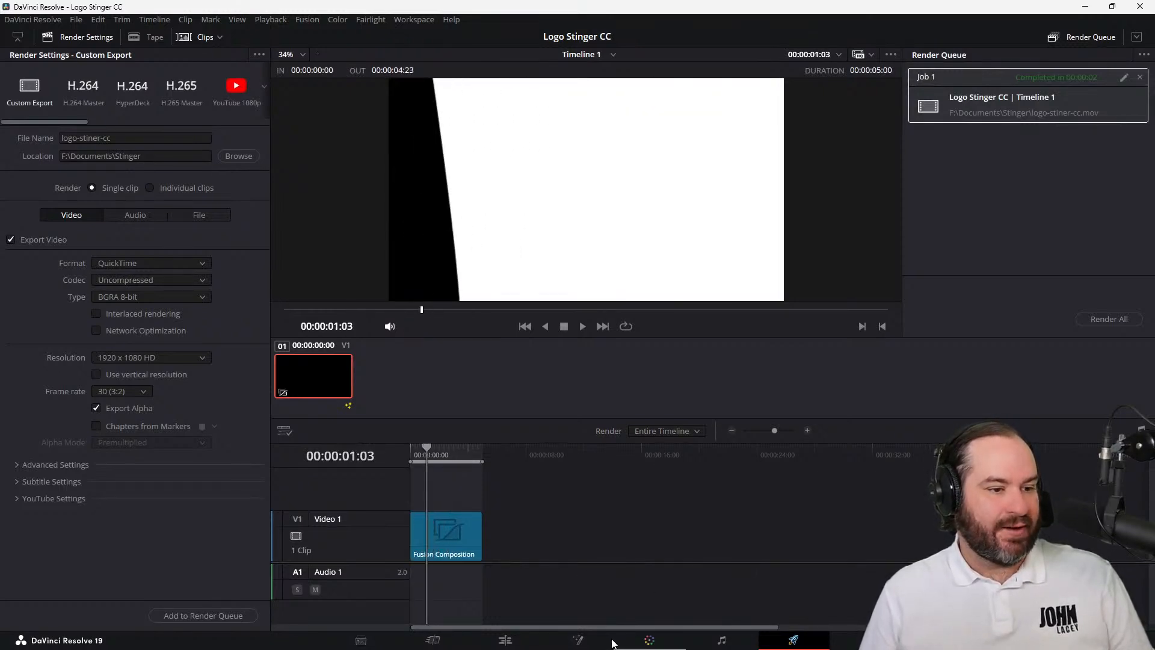
pyautogui.click(578, 640)
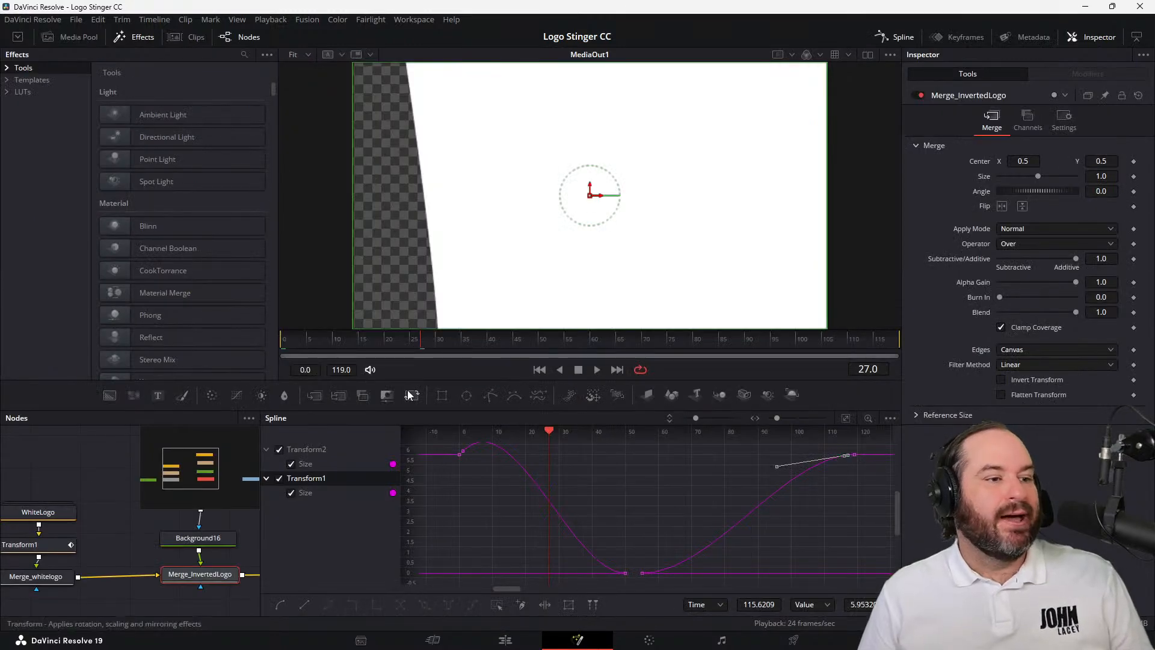
pyautogui.moveTo(333, 351); pyautogui.dragTo(542, 347)
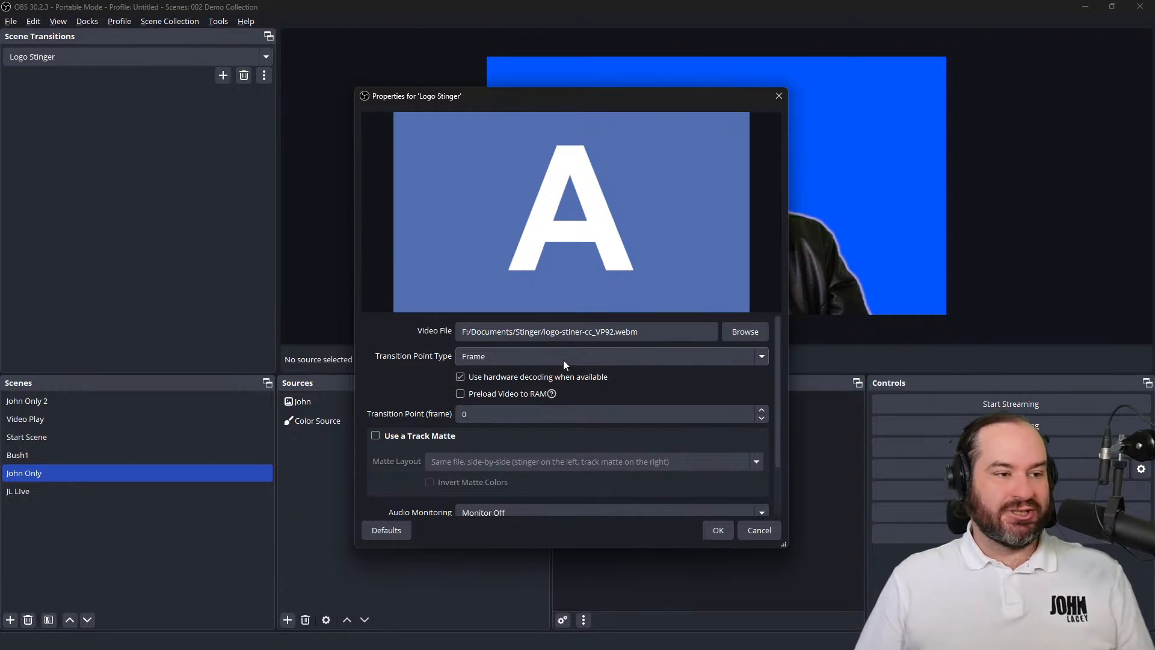
# Back in OBS, set the Logo Stinger's transition point to frame 50
pyautogui.click(551, 415)
pyautogui.doubleClick(551, 416)
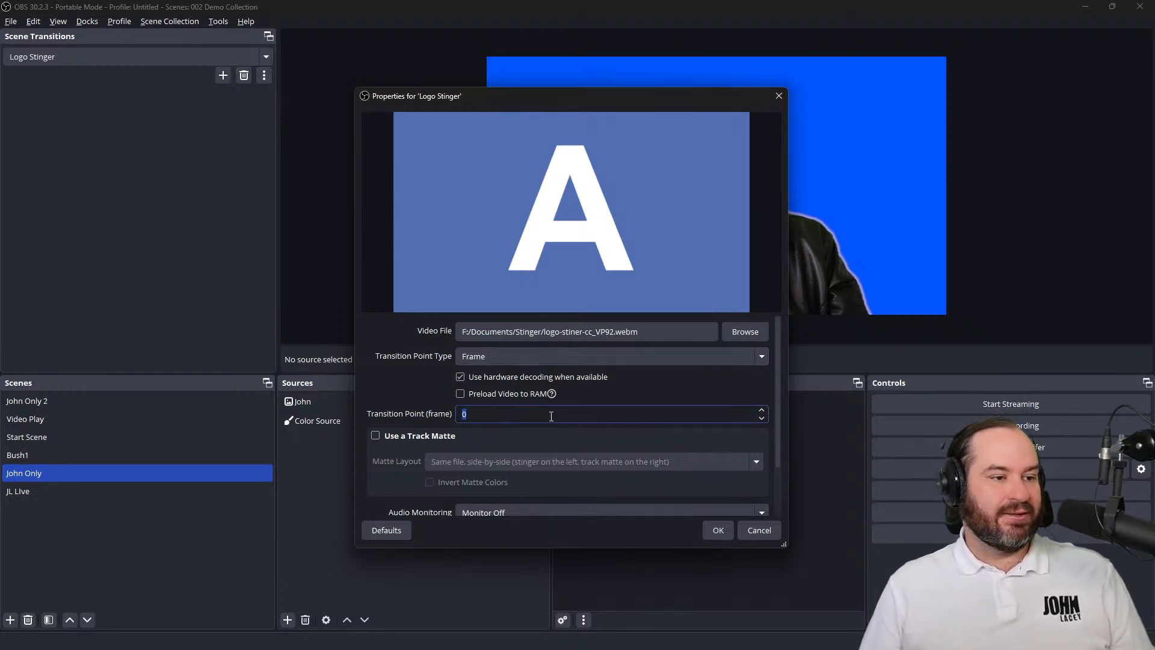
pyautogui.write('50')
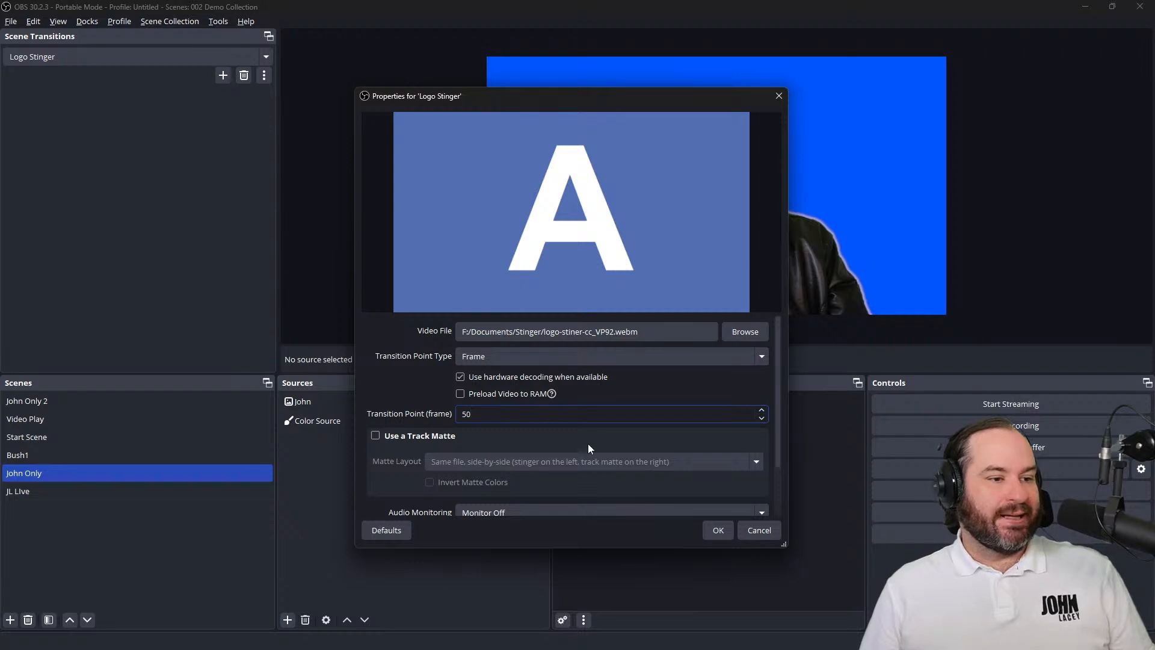
pyautogui.click(421, 392)
pyautogui.scroll(-2, 421, 392)
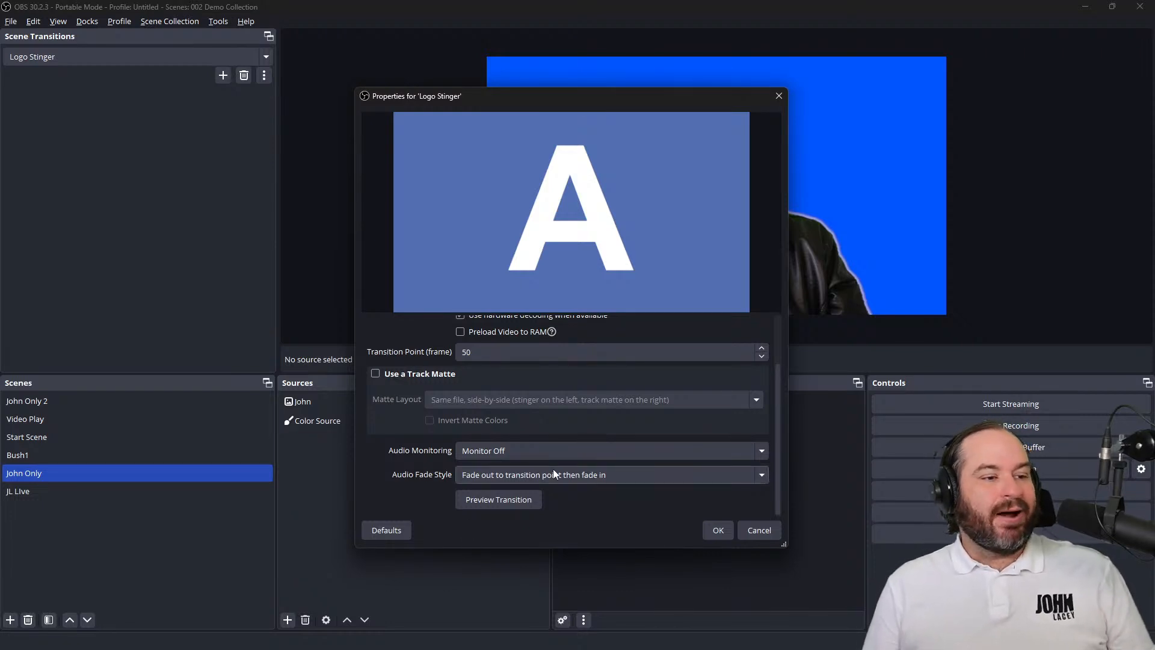
# Set the Logo Stinger's audio fade style to Crossfade
pyautogui.click(590, 481)
pyautogui.click(590, 481)
pyautogui.click(590, 481)
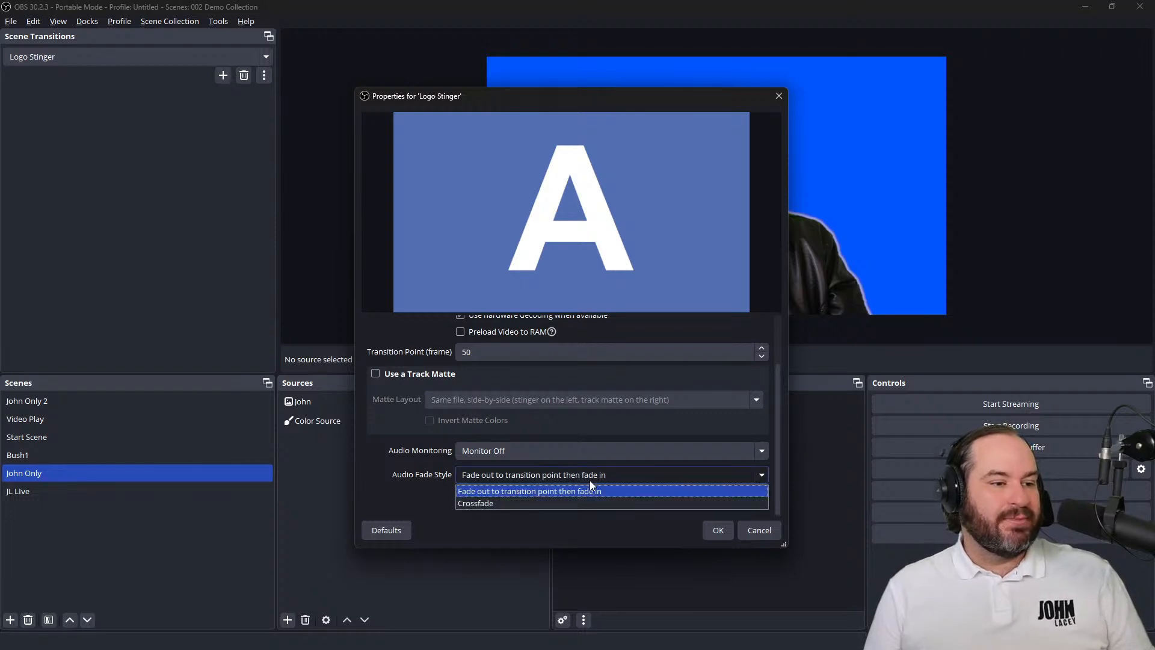
pyautogui.click(589, 499)
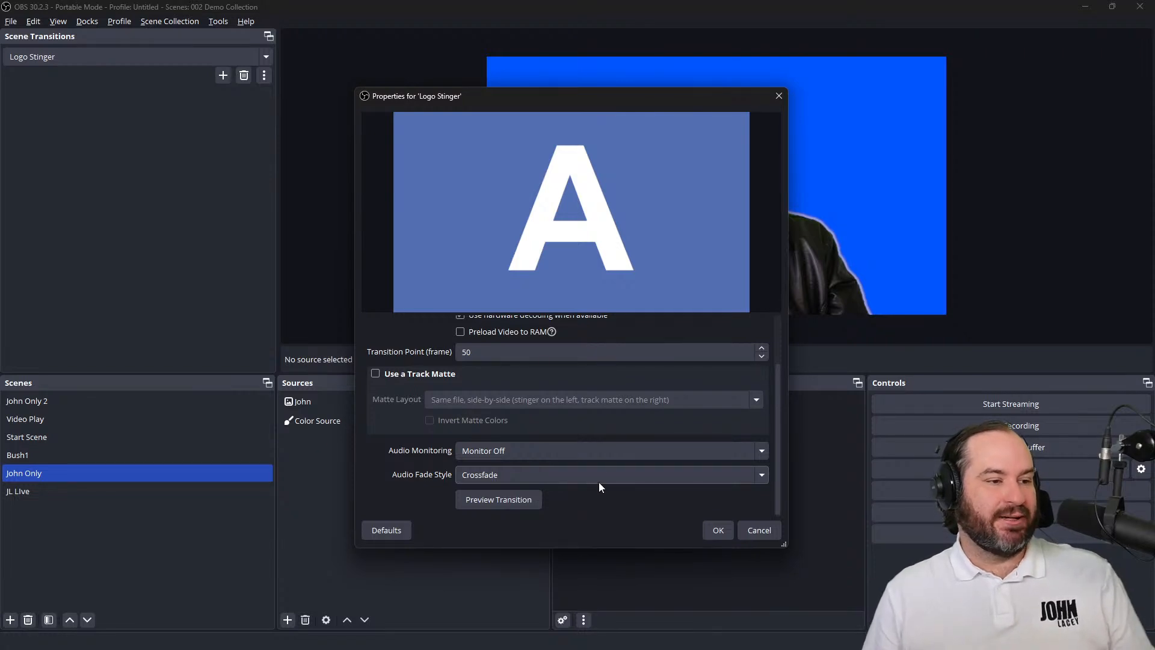
# Keep the stinger's audio monitoring at Monitor Off, then preview the transition and accept its properties
pyautogui.click(609, 458)
pyautogui.click(608, 459)
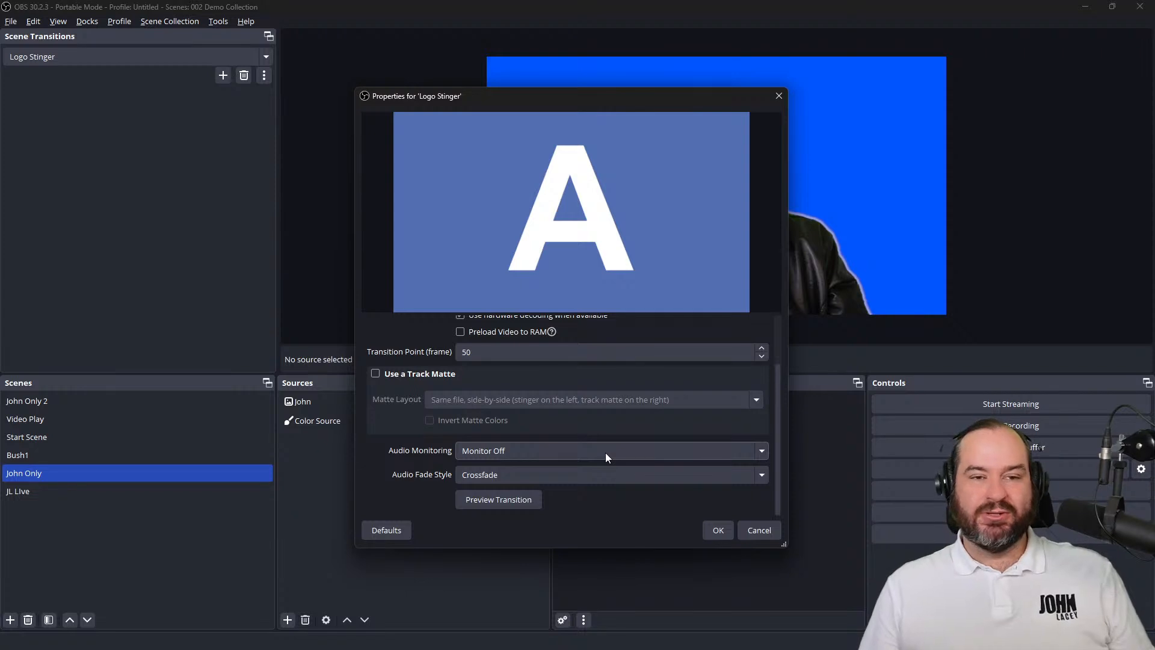
pyautogui.click(605, 453)
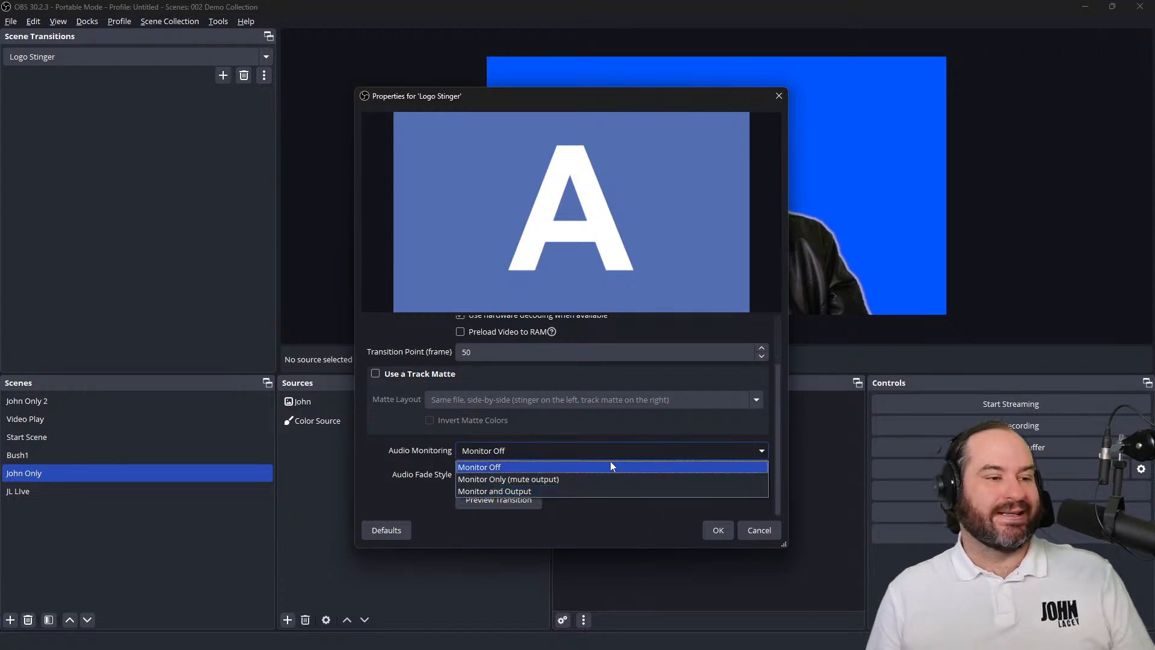
pyautogui.click(610, 465)
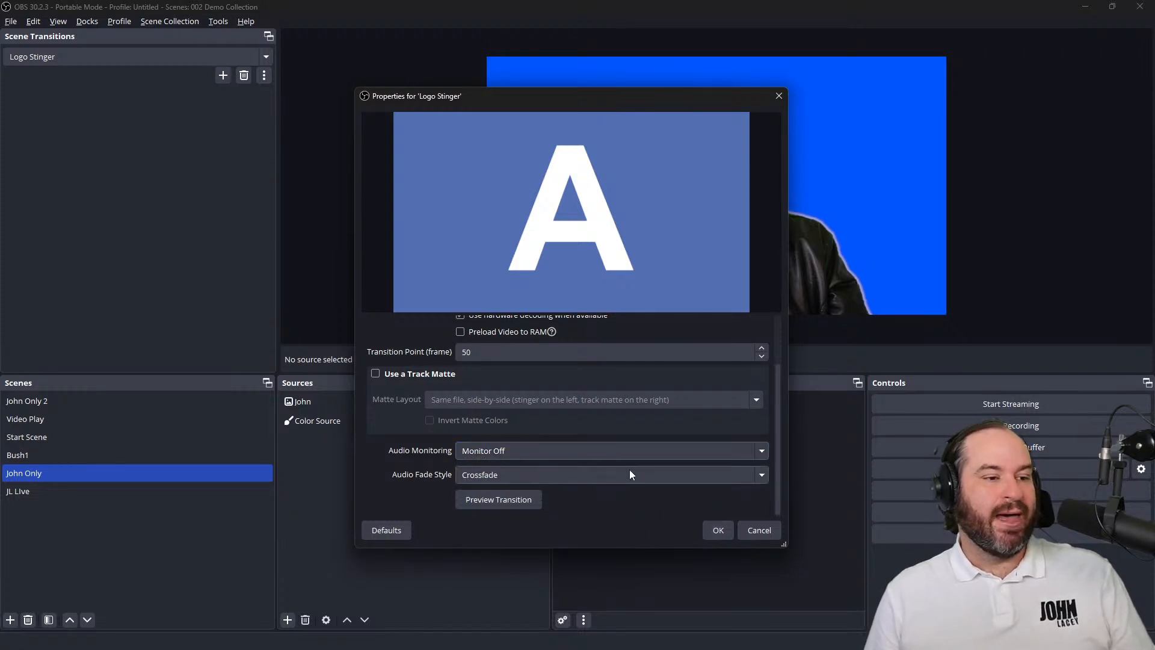
pyautogui.click(529, 501)
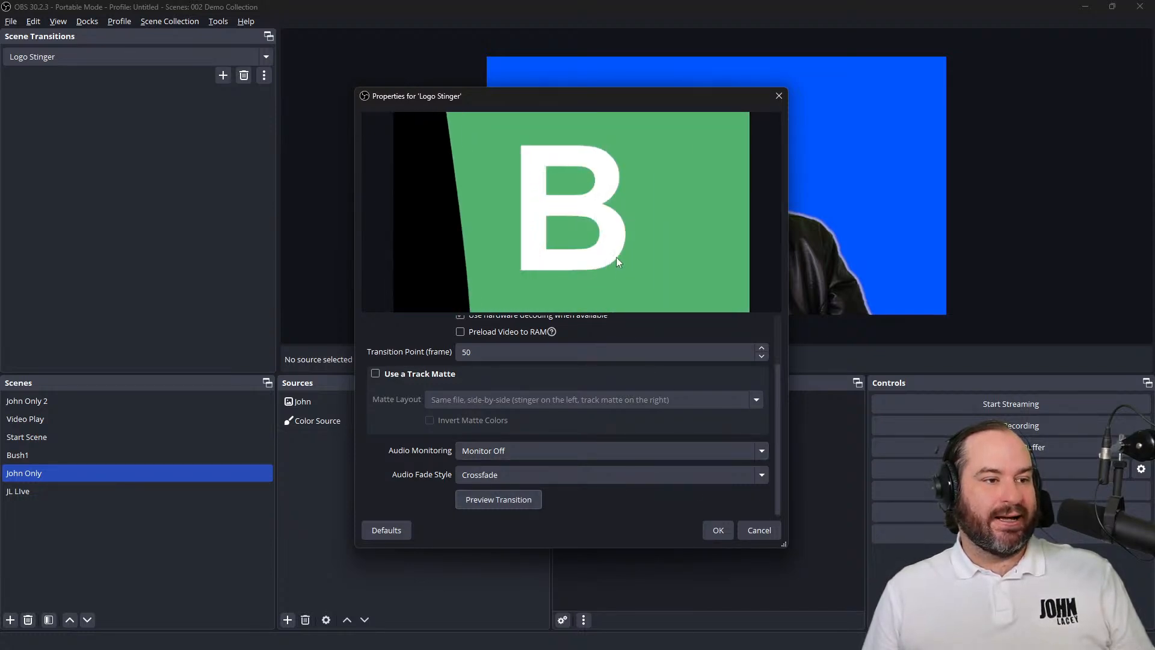
pyautogui.click(718, 530)
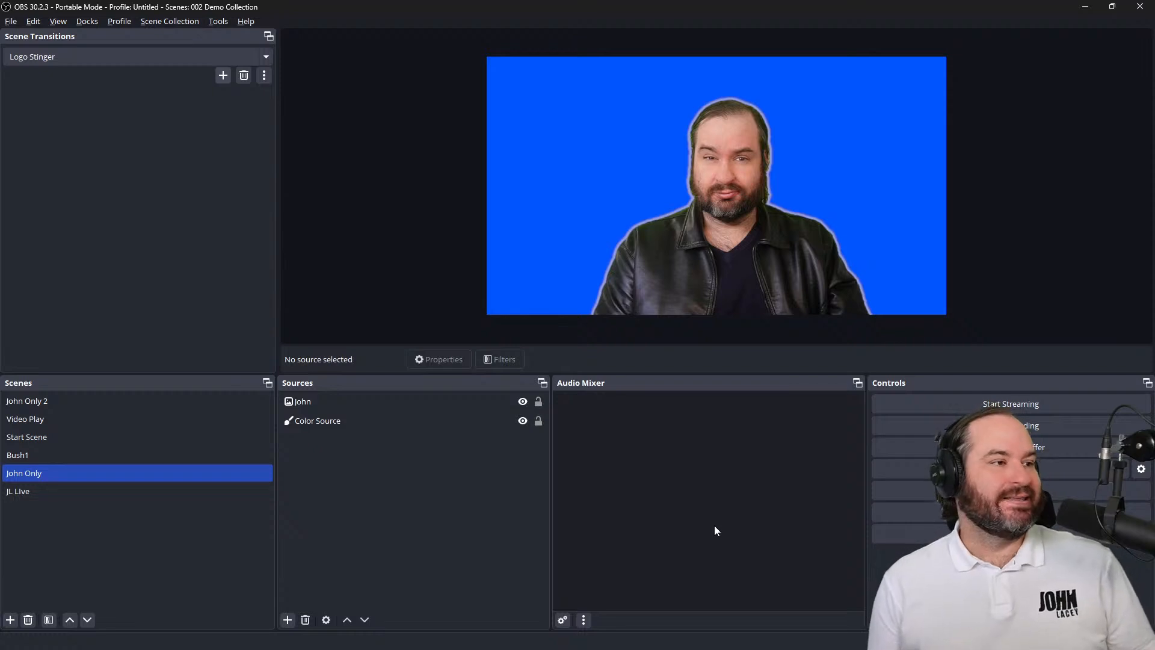
# Test the stinger by switching to the Video Play scene, and set the default scene transition to Fade
pyautogui.click(102, 410)
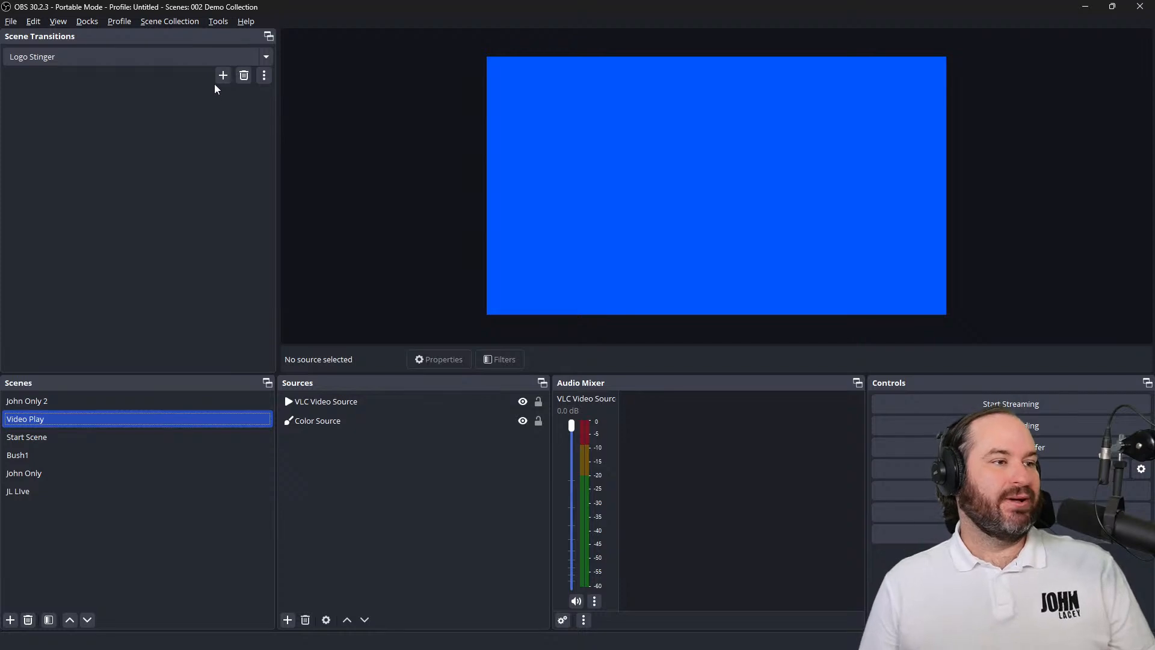
pyautogui.click(229, 62)
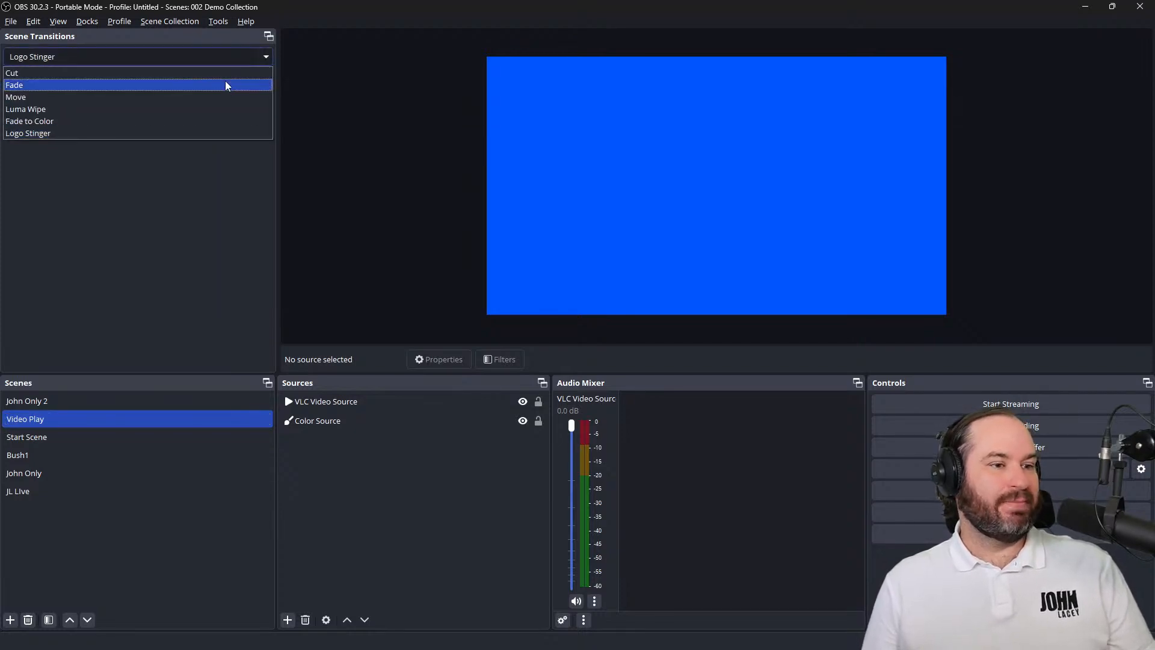
pyautogui.click(226, 81)
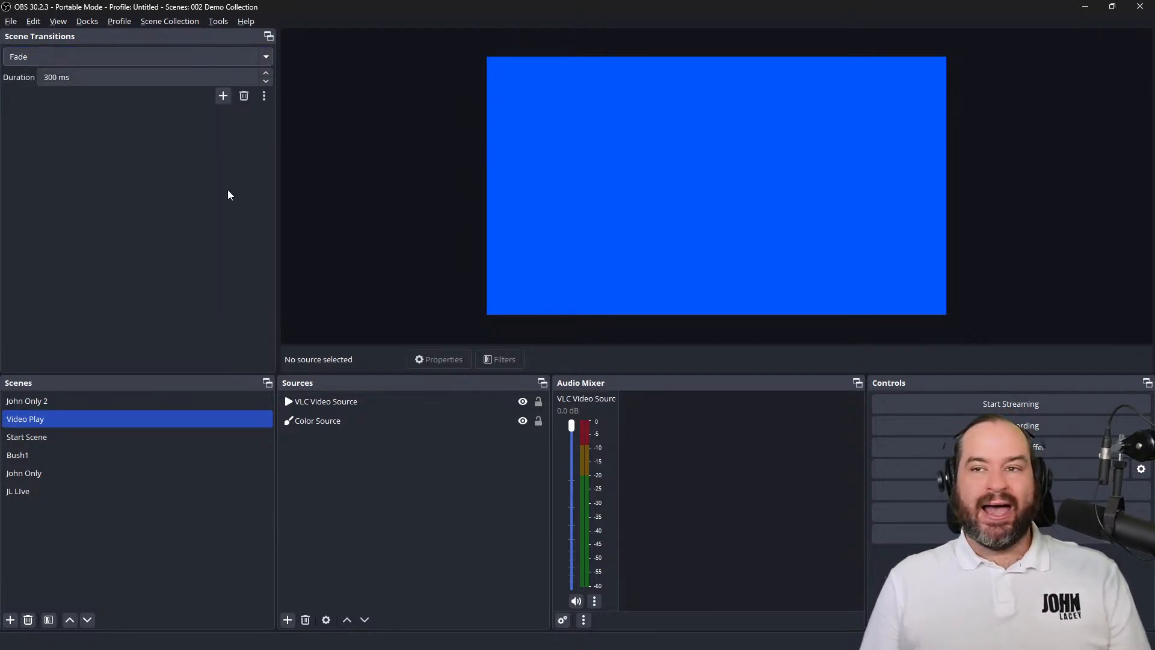
# Set the John Only scene's transition override to Logo Stinger and test it by switching from Bush1 to John Only
pyautogui.click(176, 474)
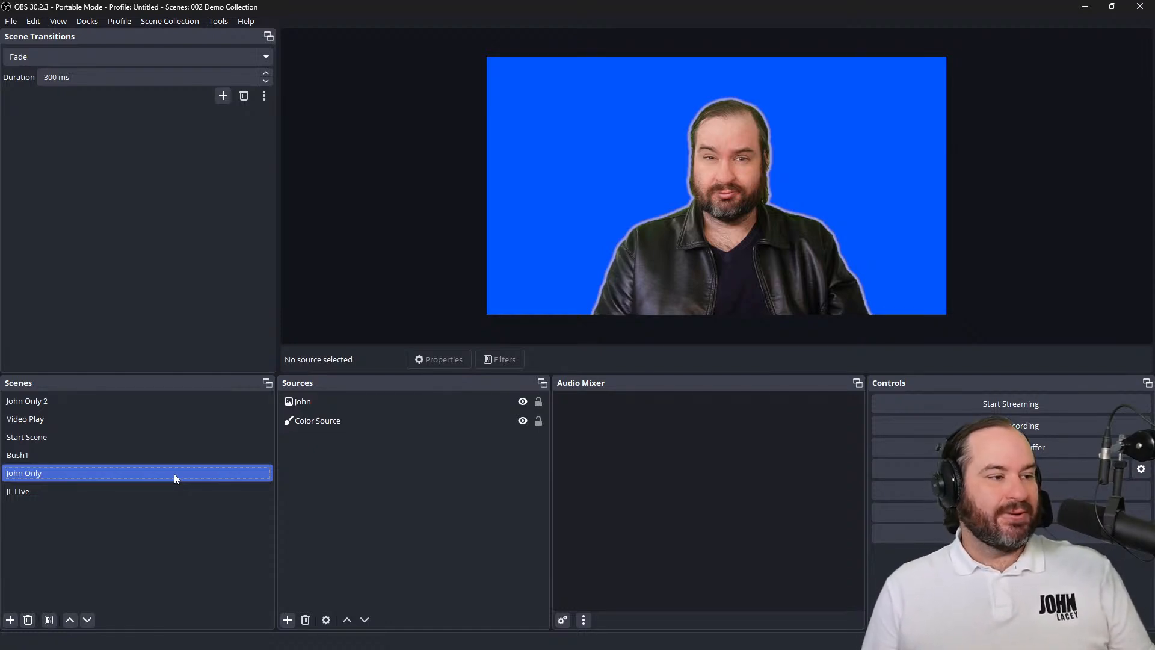
pyautogui.rightClick(175, 474)
pyautogui.moveTo(281, 426)
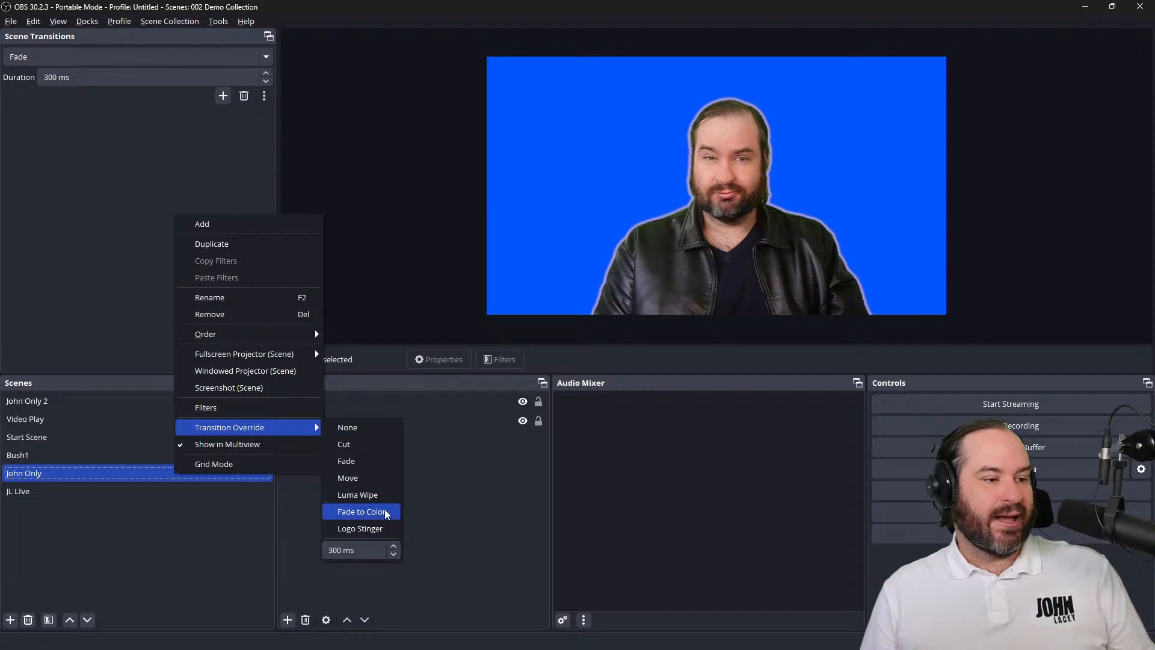
pyautogui.click(385, 529)
pyautogui.click(256, 456)
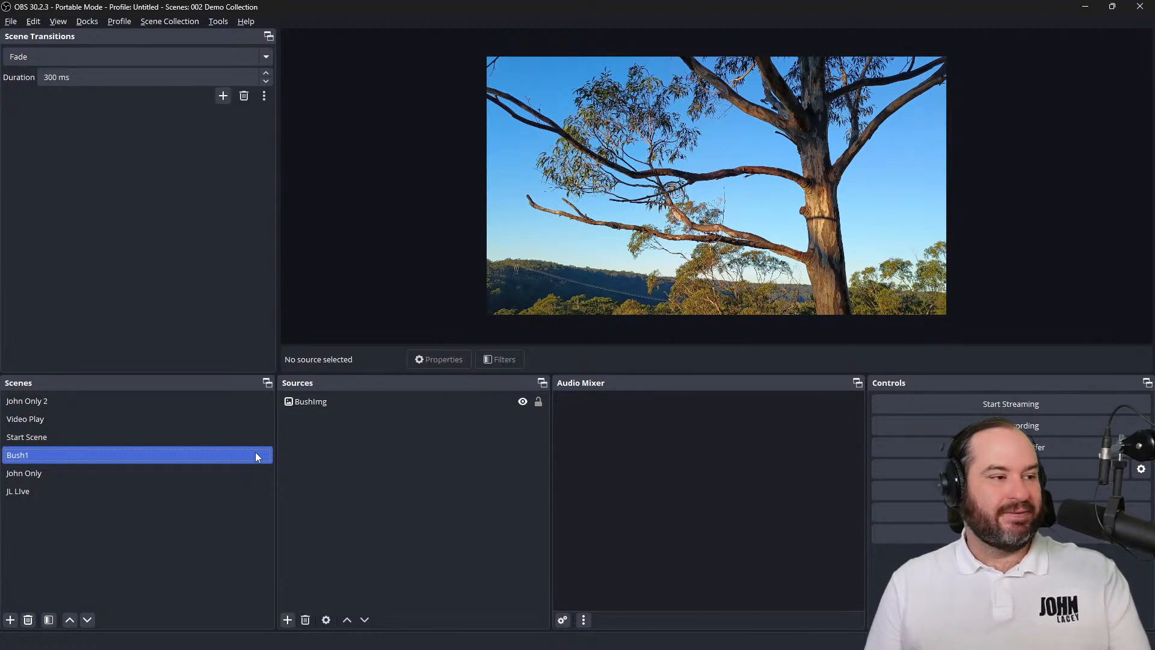
pyautogui.click(245, 473)
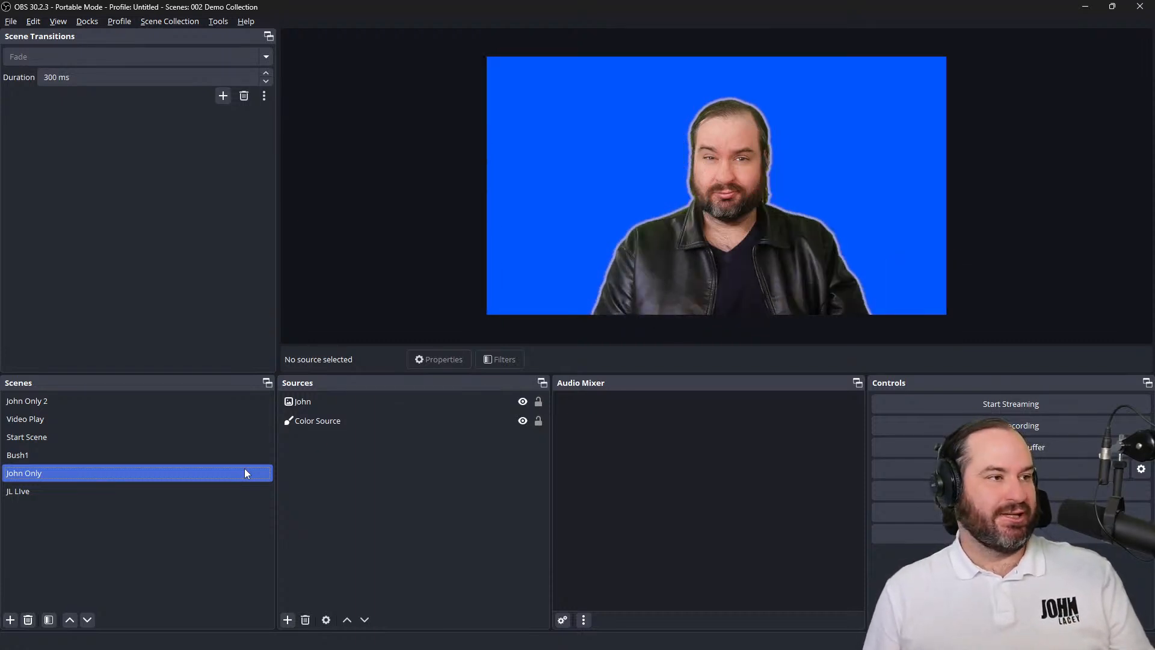
# Reopen the Logo Stinger's properties and set its transition point to frame 55
pyautogui.click(245, 66)
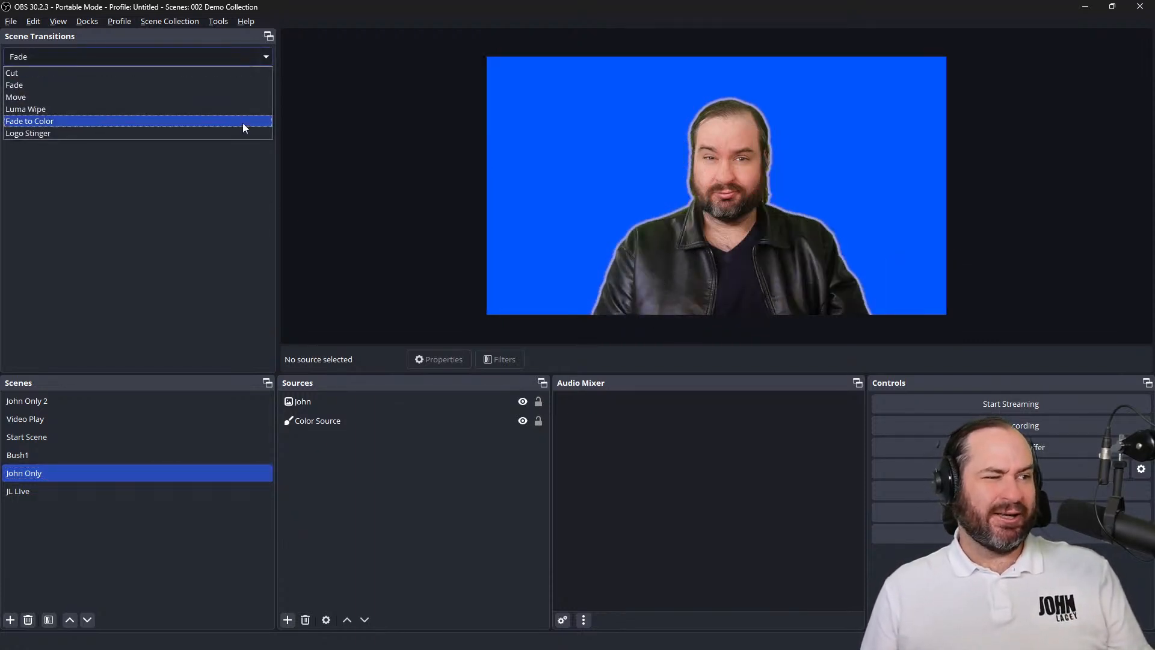
pyautogui.click(244, 130)
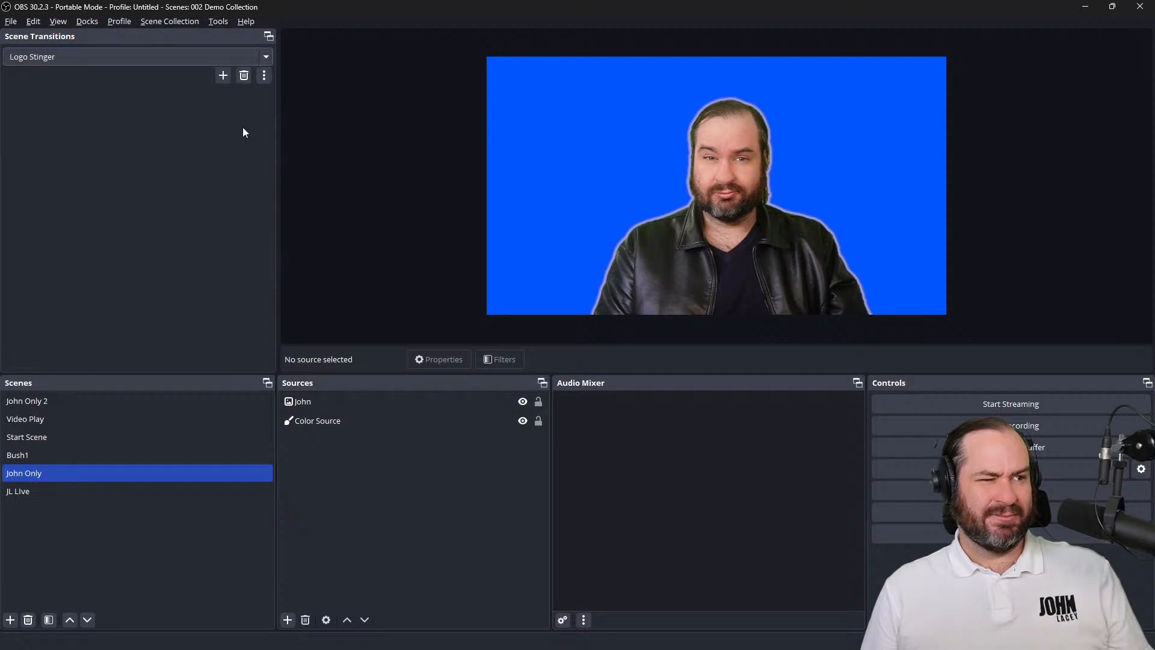
pyautogui.click(263, 77)
pyautogui.click(301, 101)
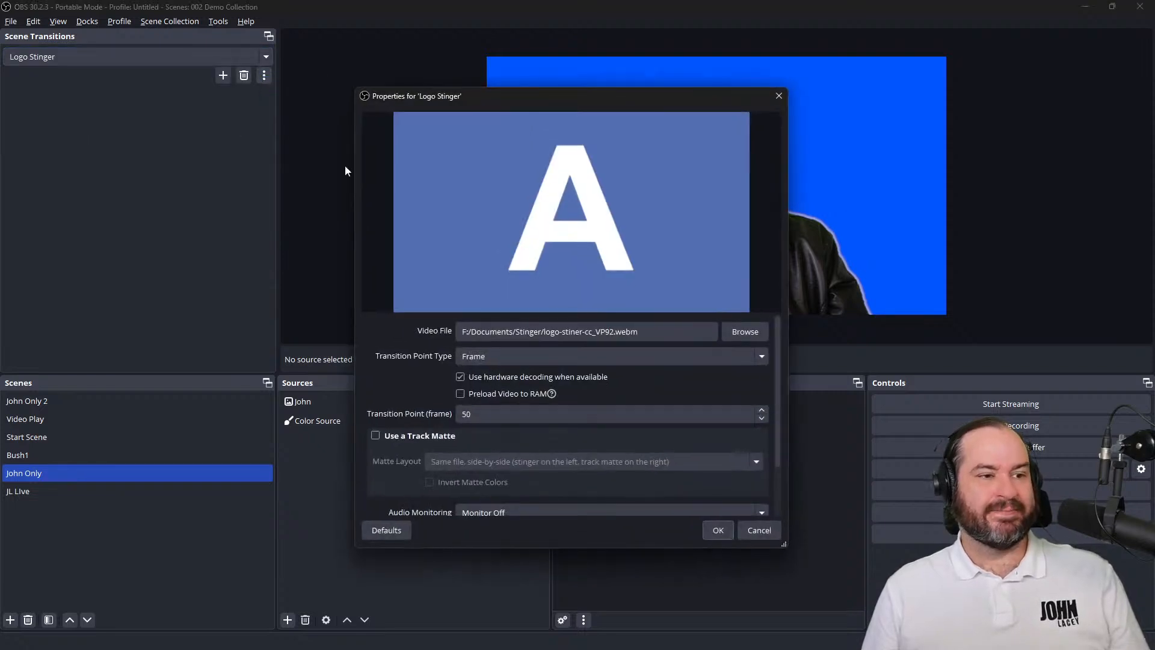
pyautogui.click(540, 416)
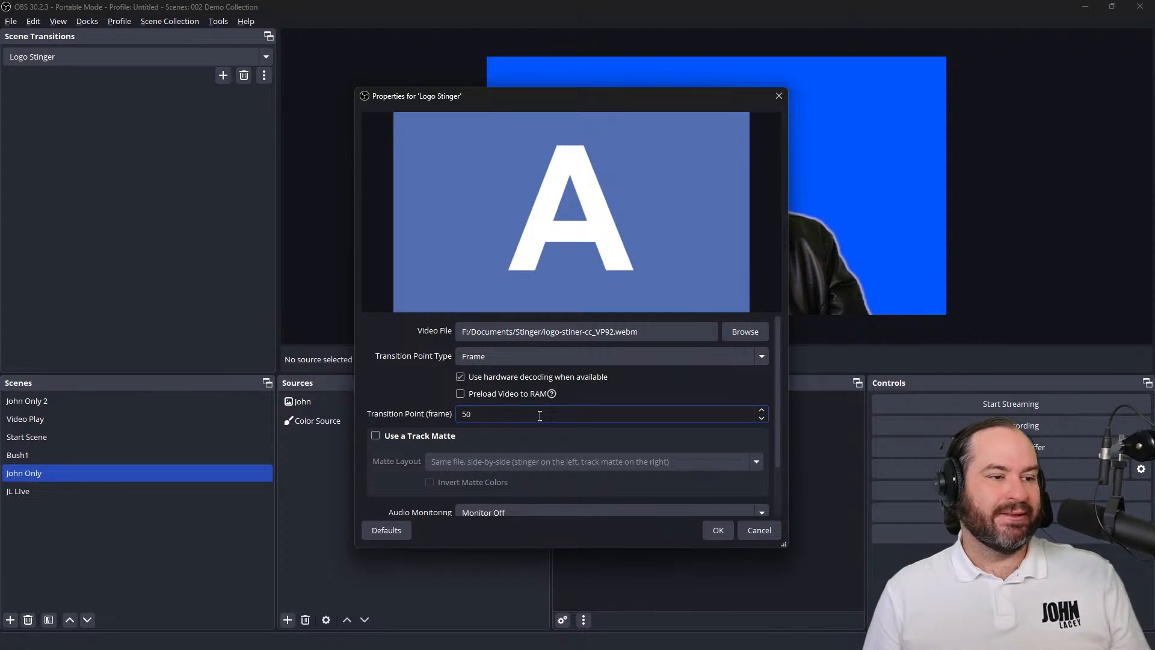
pyautogui.press('BackSpace')
pyautogui.write('5')
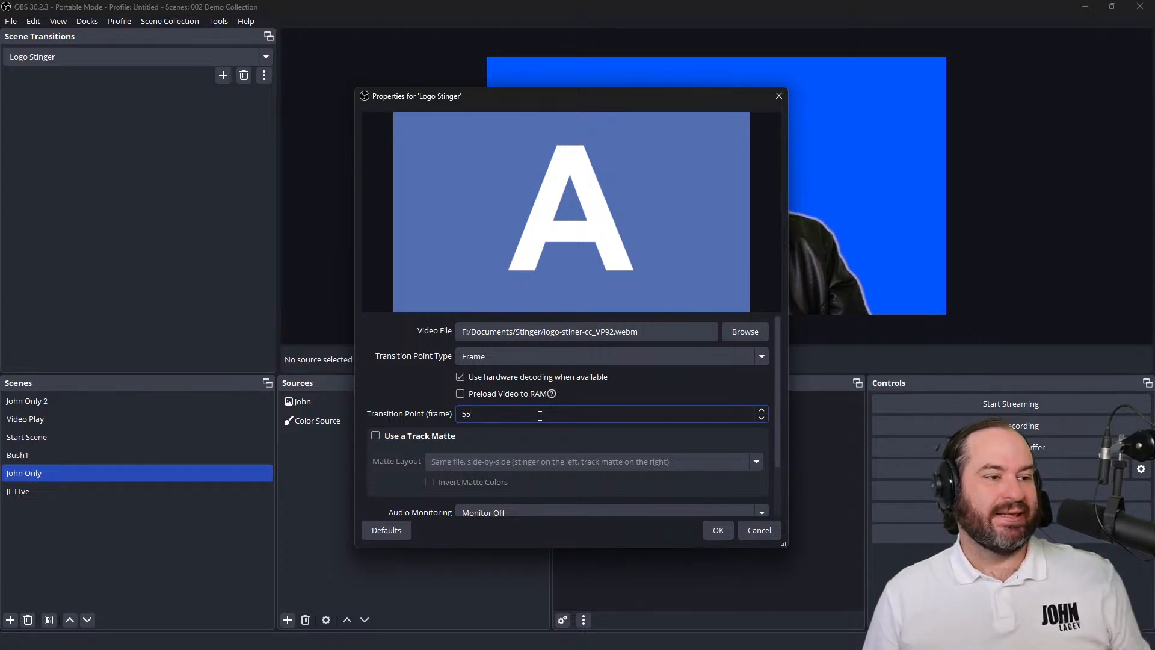
pyautogui.click(715, 529)
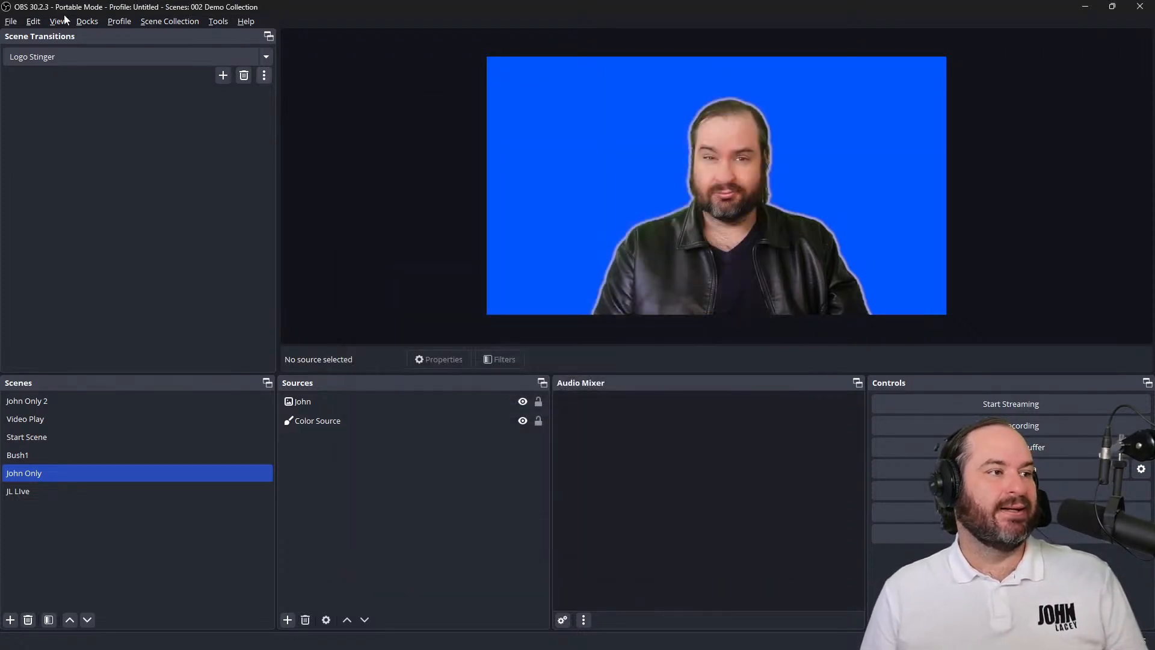
# Set the default scene transition back to Fade and retest the stinger override by switching from Bush1 to John Only
pyautogui.click(117, 60)
pyautogui.click(124, 83)
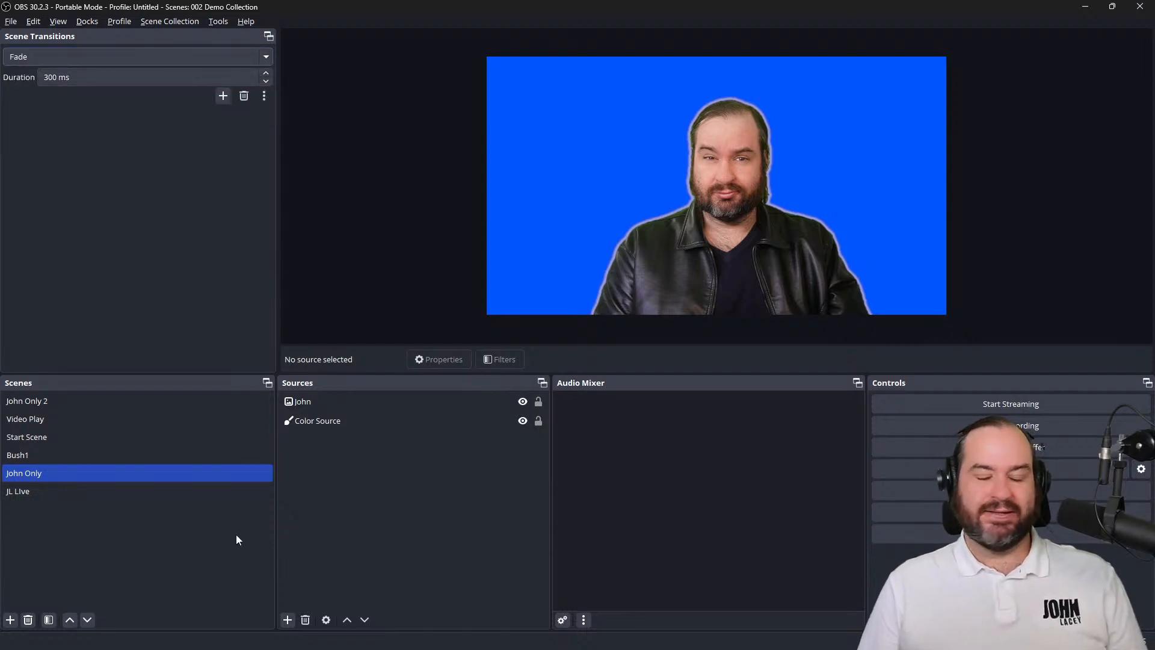
pyautogui.click(179, 461)
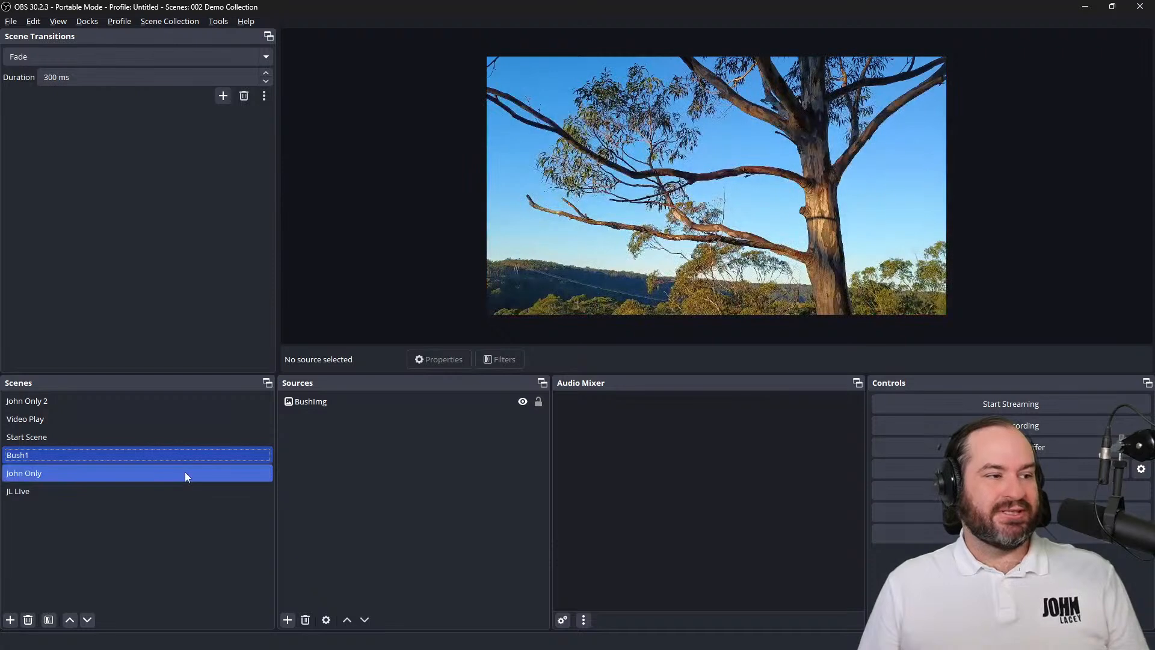
pyautogui.click(185, 473)
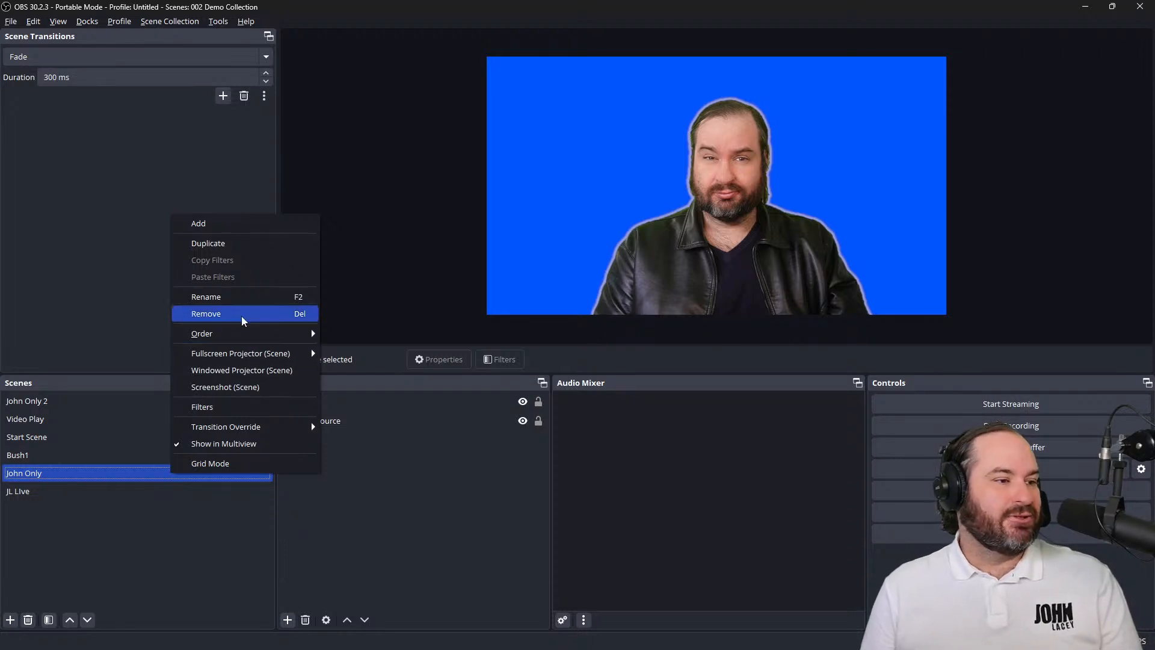
# Duplicate the John Only scene under the name John Only No Stinger
pyautogui.click(264, 255)
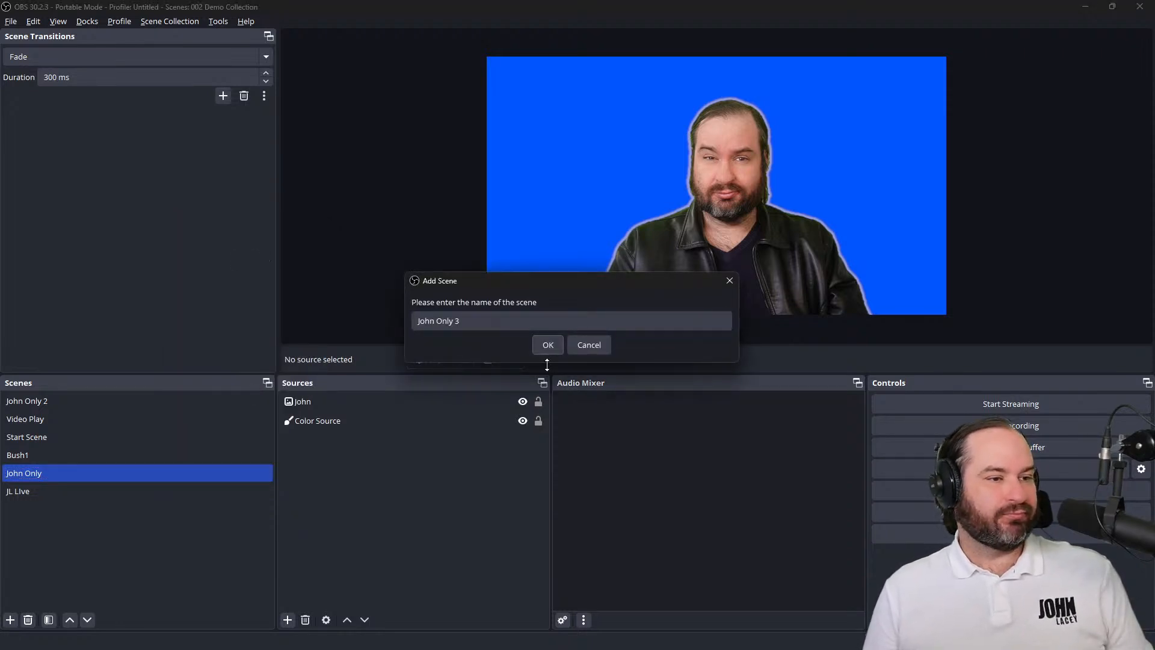
pyautogui.click(502, 318)
pyautogui.hotkey('shift', 'Left')
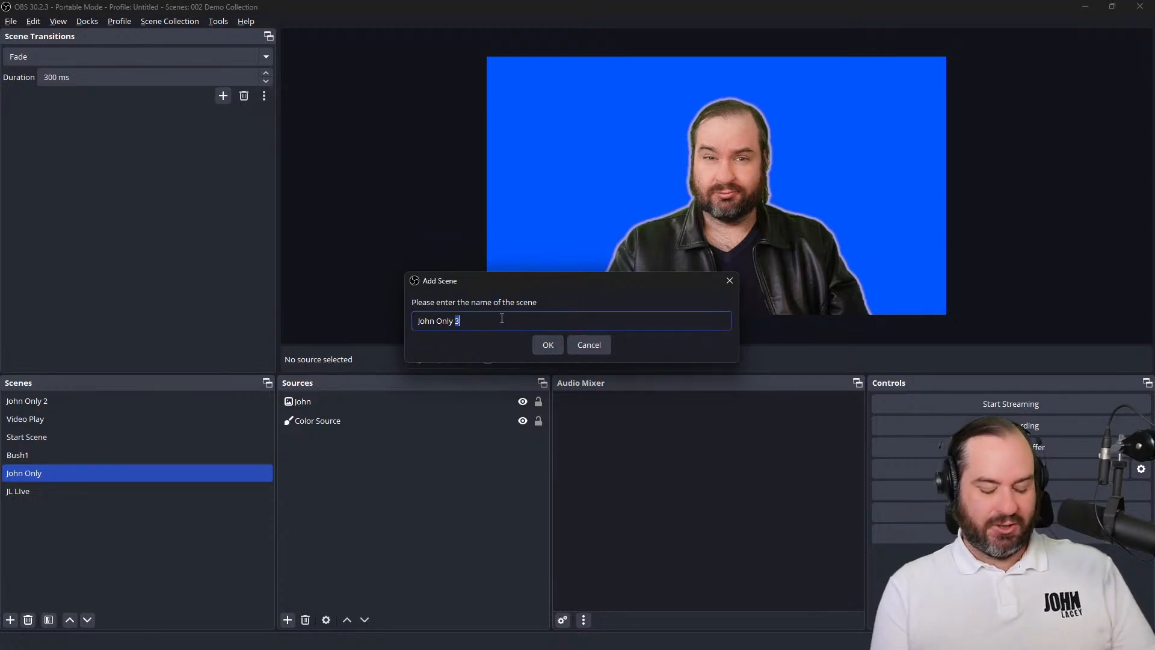
pyautogui.write('No Stinger')
pyautogui.press('Return')
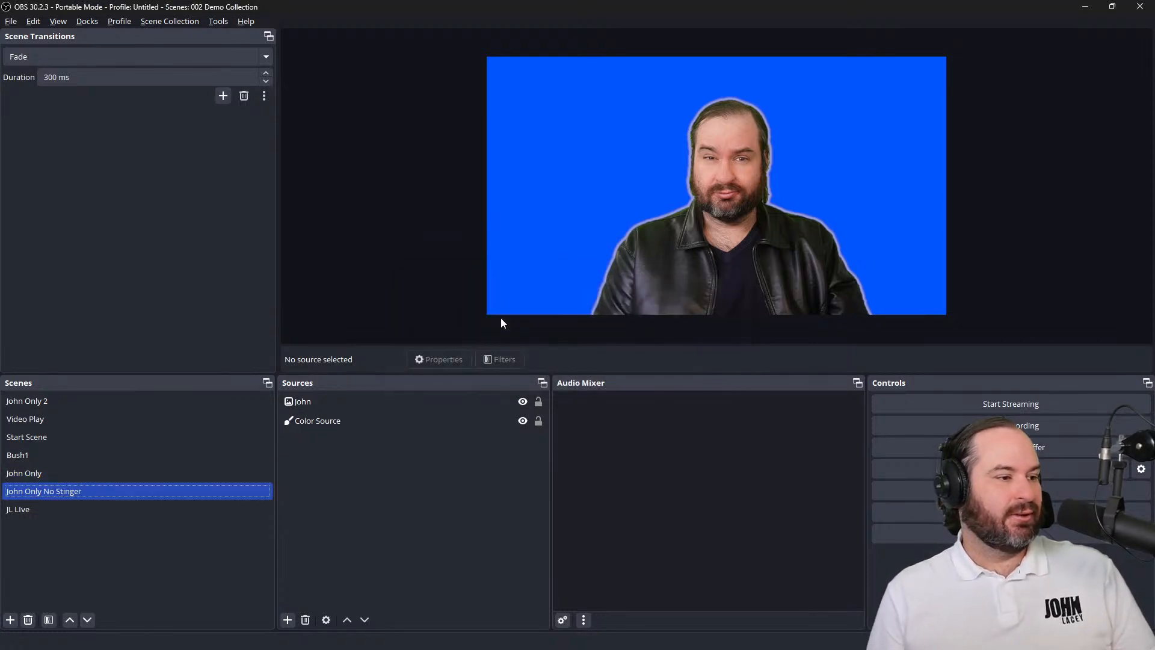
# Set the transition override of the John Only No Stinger scene to None
pyautogui.rightClick(219, 491)
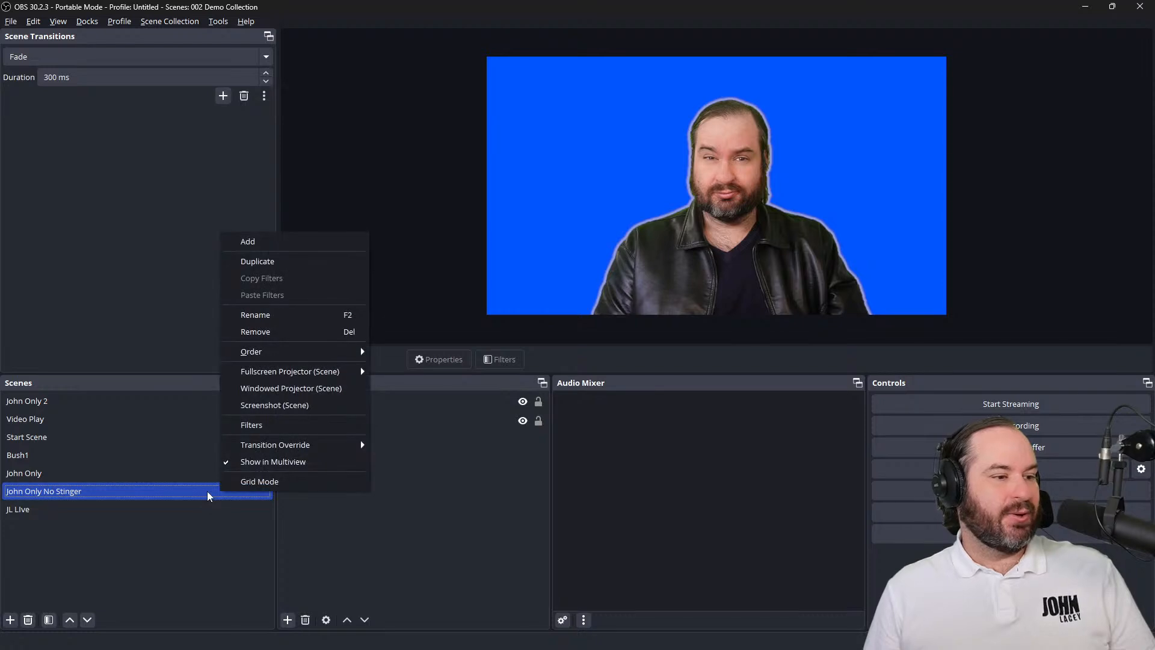
pyautogui.moveTo(330, 444)
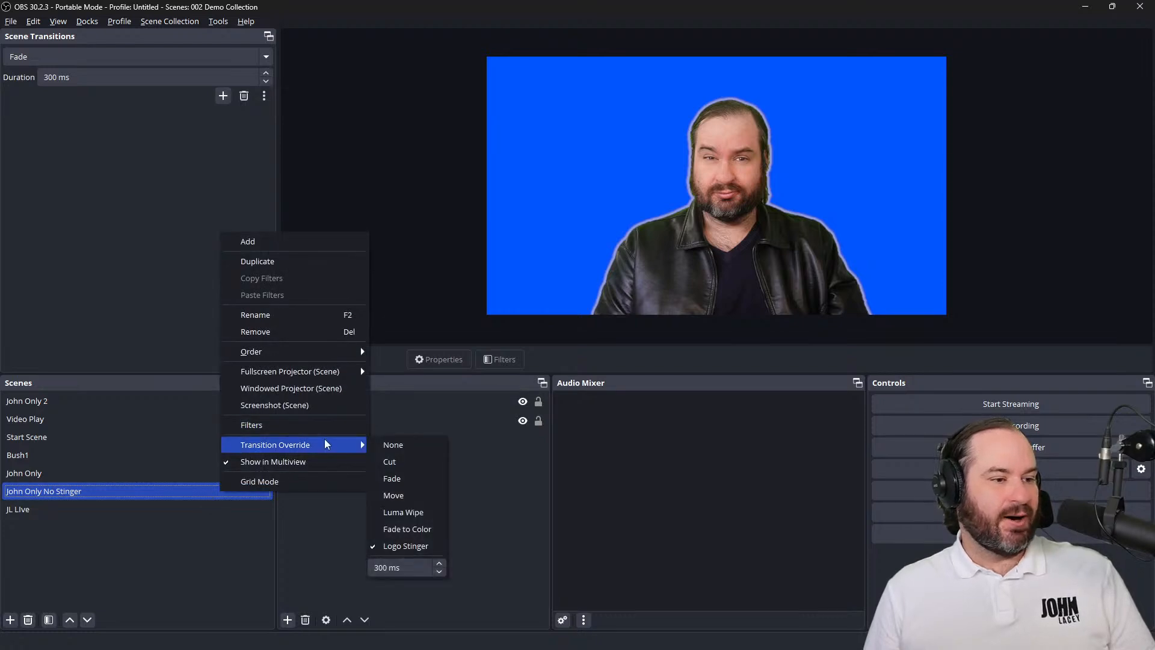
pyautogui.click(415, 443)
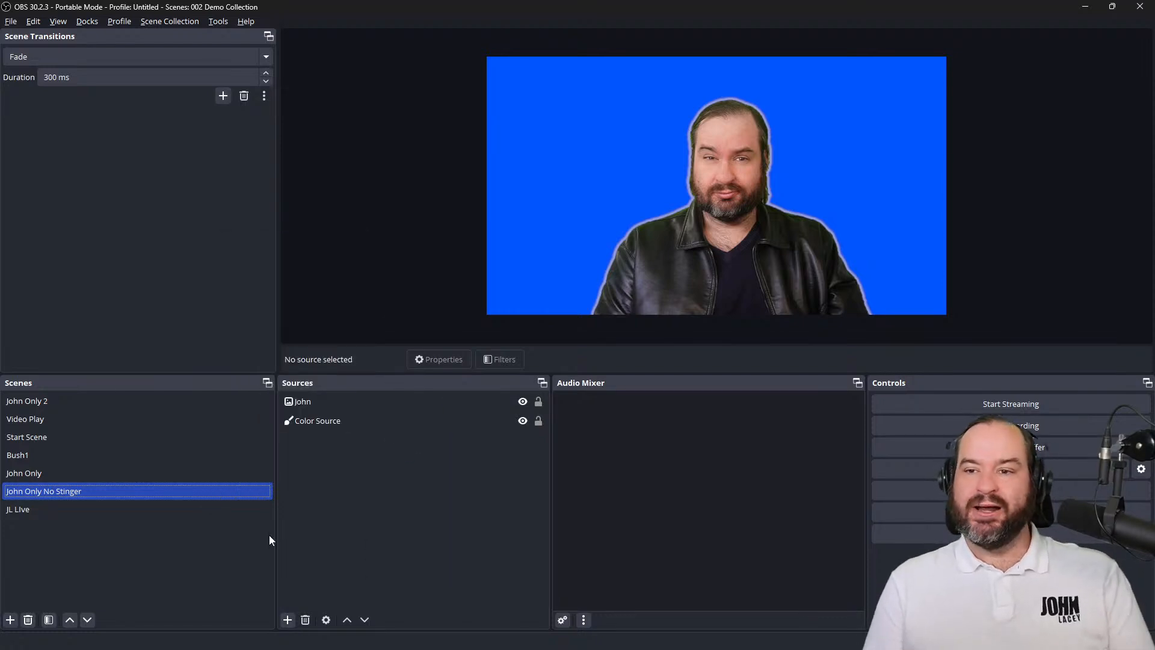
# Compare both transitions by switching from Bush1 to John Only No Stinger, and from Bush1 to John Only
pyautogui.click(225, 453)
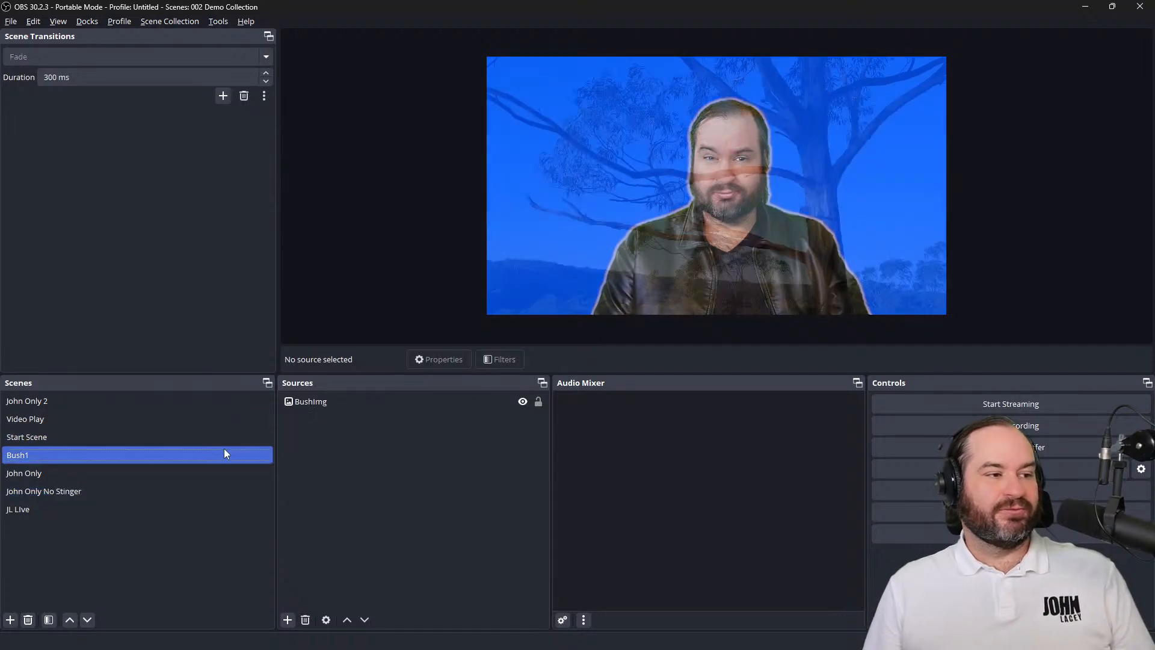
pyautogui.click(225, 494)
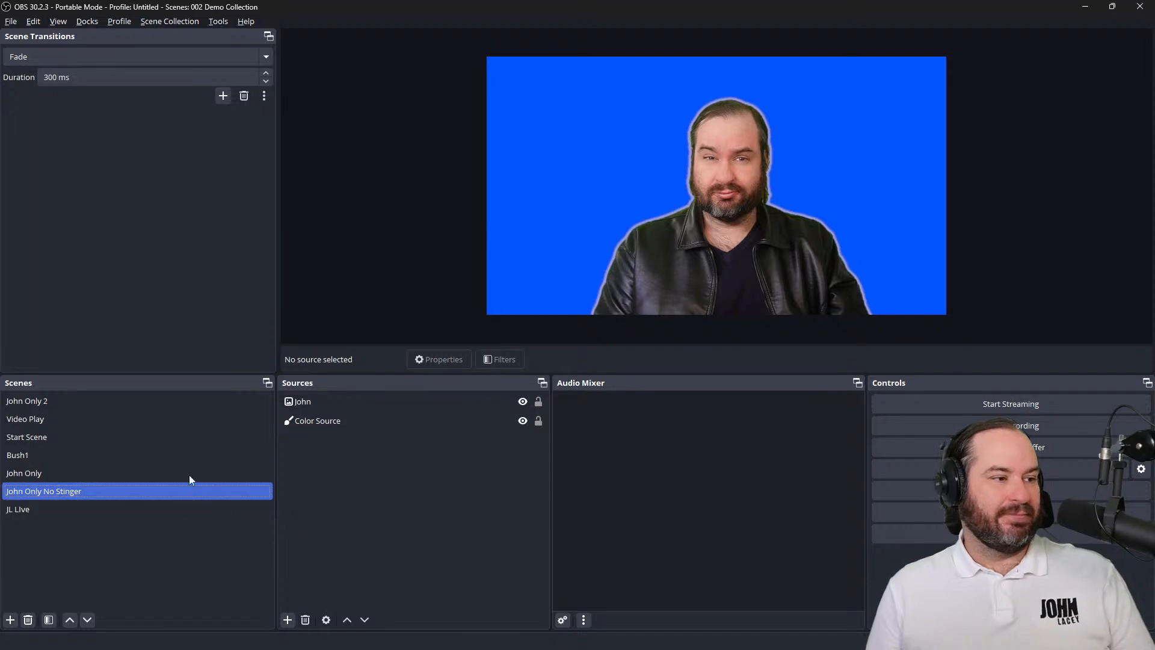
pyautogui.click(189, 458)
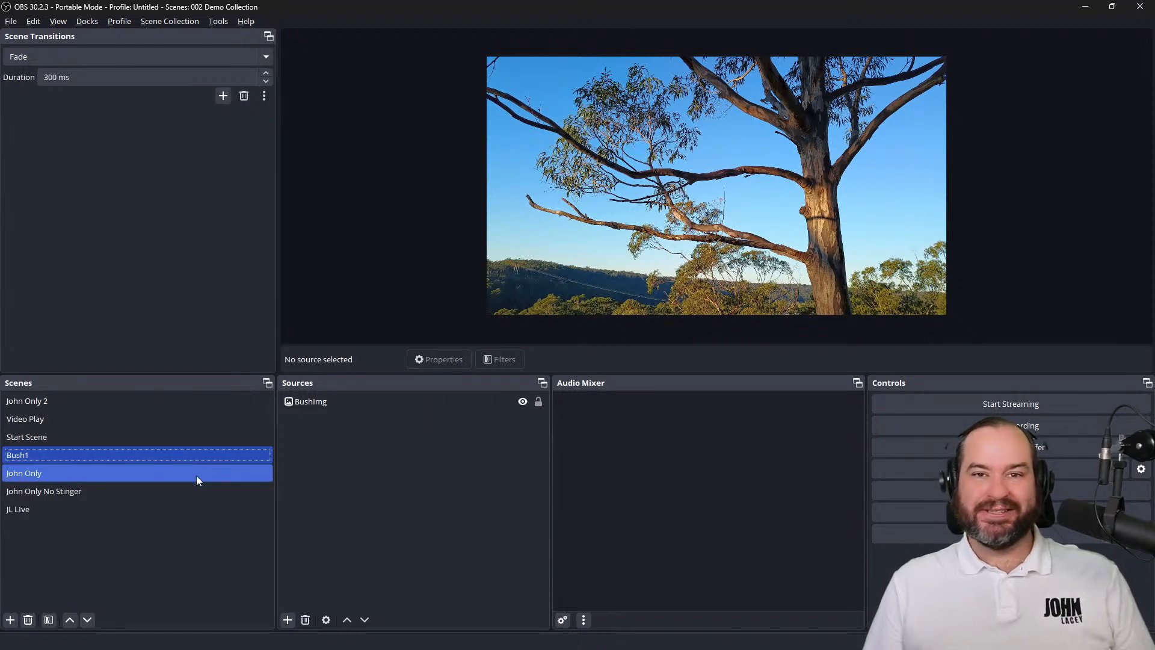
pyautogui.click(196, 473)
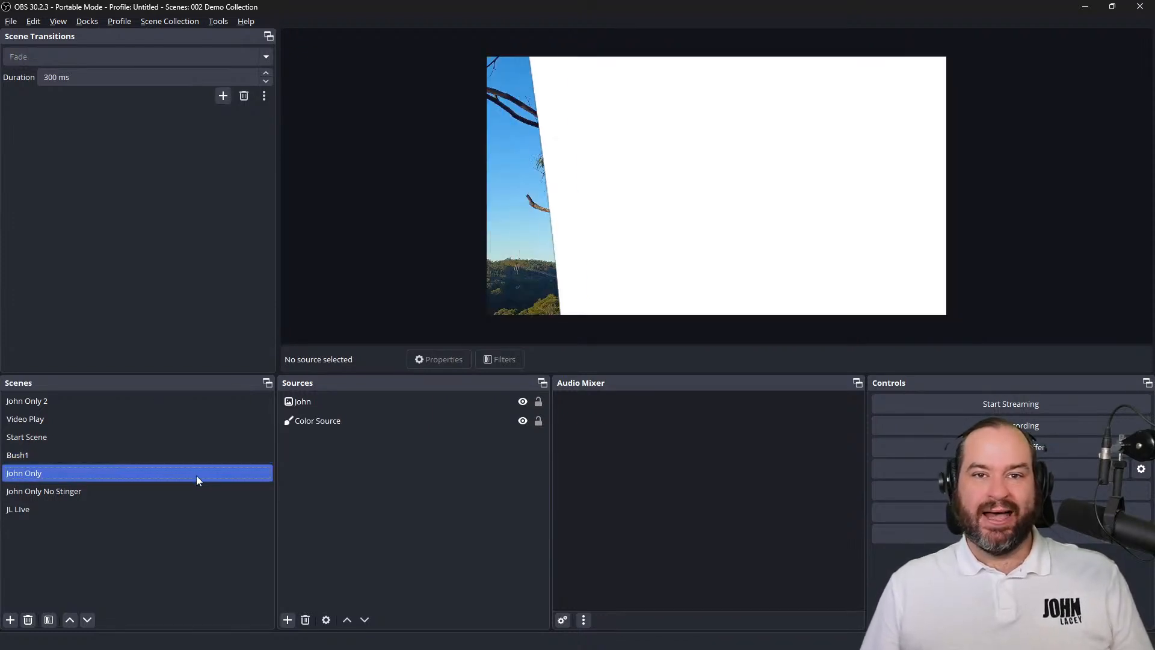